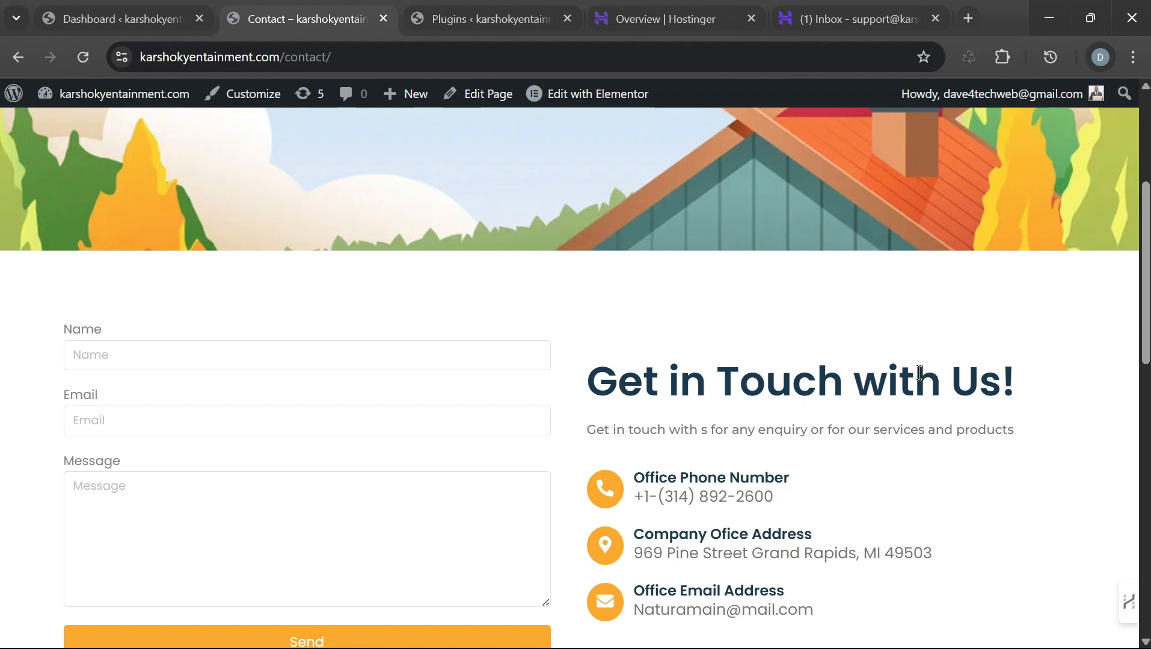
Step: Review the live Contact page, then switch to the WordPress admin Dashboard
{"action": "scroll", "coordinate": [806, 361], "scroll_direction": "up", "scroll_amount": 3}
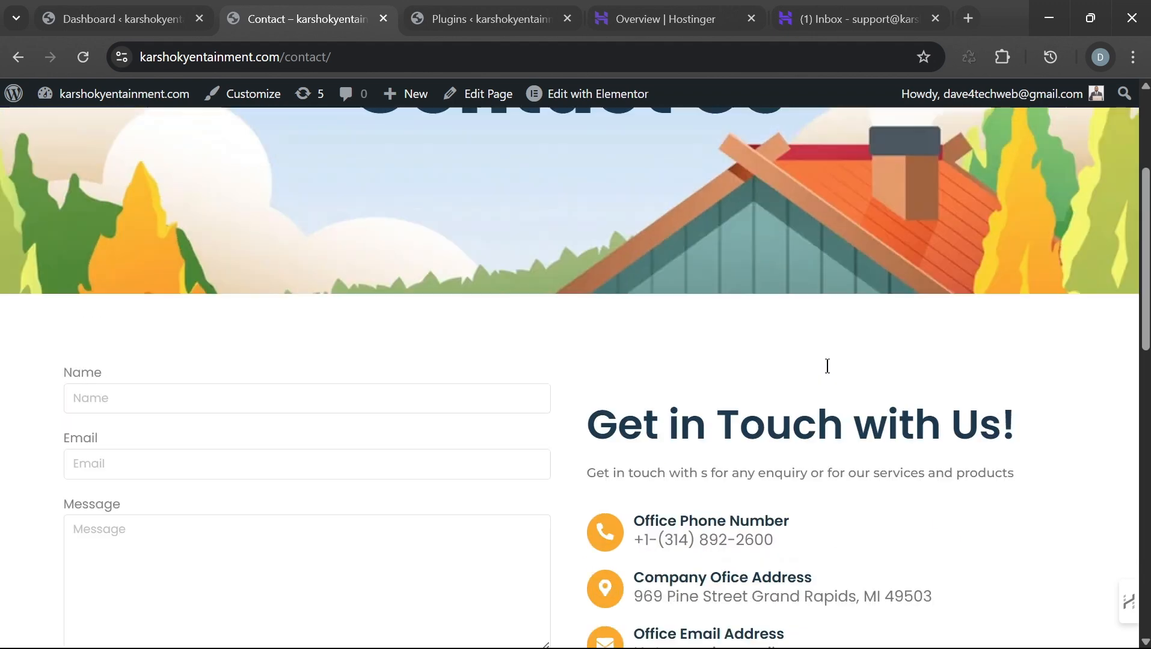
{"action": "scroll", "coordinate": [466, 359], "scroll_direction": "up", "scroll_amount": 2}
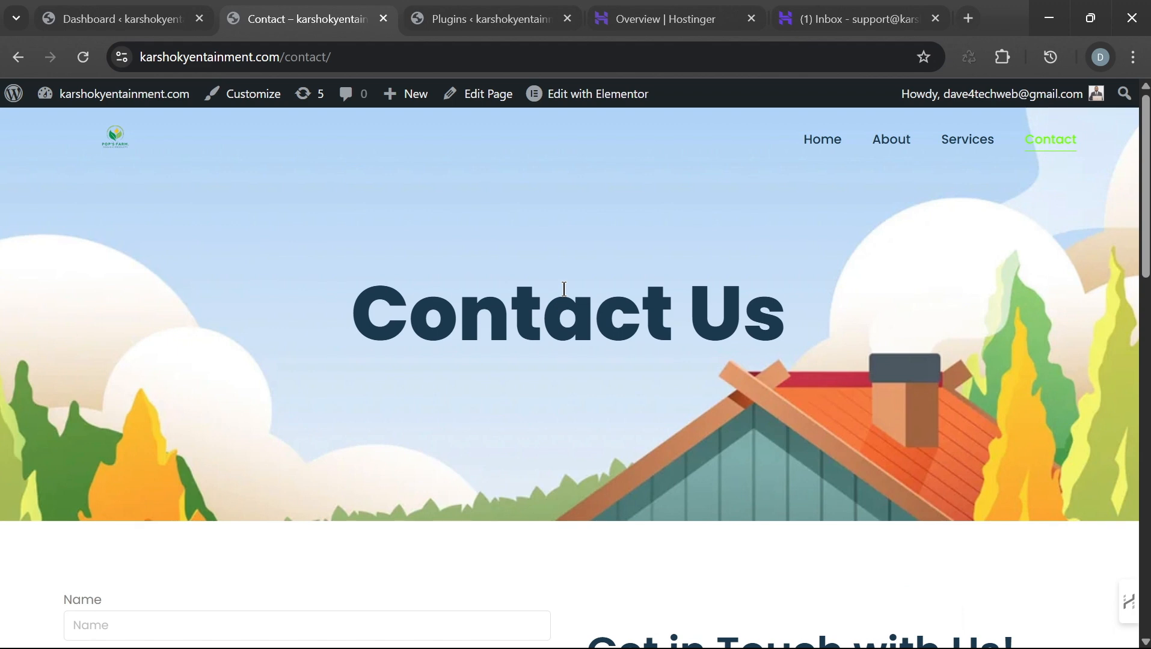
{"action": "scroll", "coordinate": [818, 356], "scroll_direction": "down", "scroll_amount": 6}
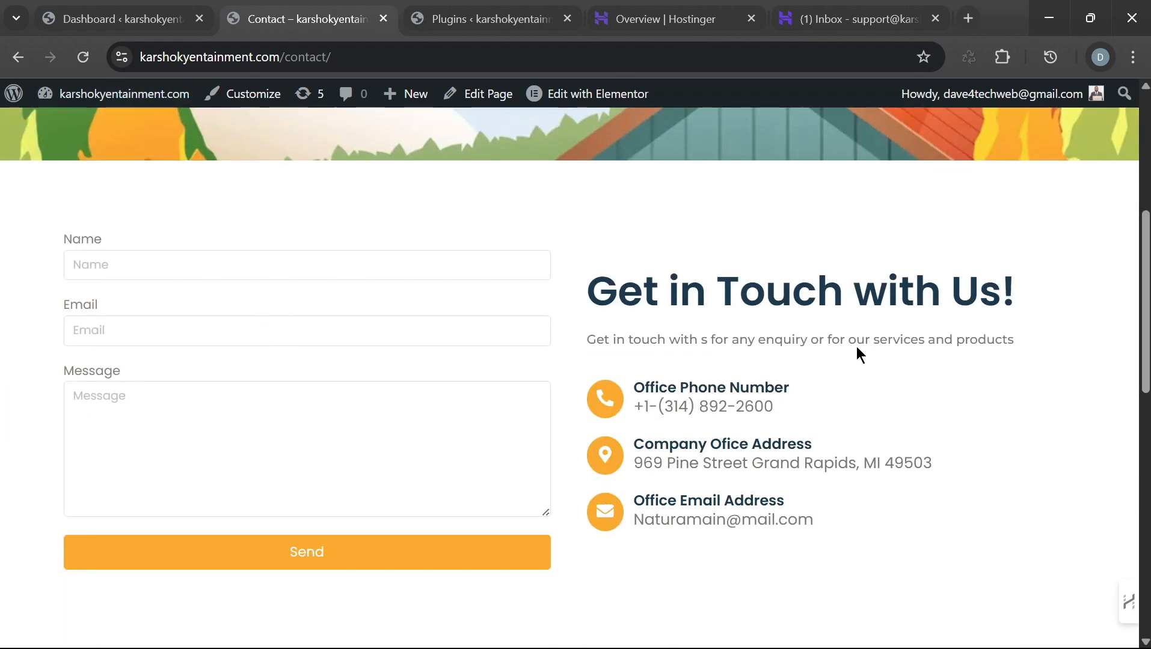
{"action": "scroll", "coordinate": [271, 240], "scroll_direction": "up", "scroll_amount": 3}
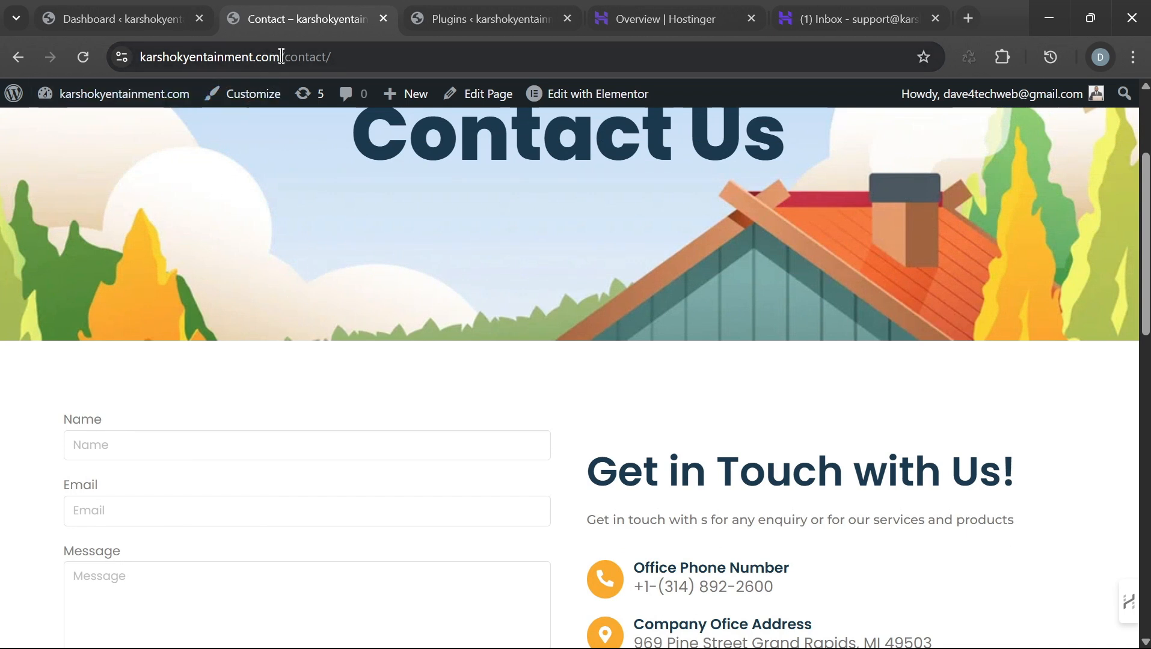
{"action": "scroll", "coordinate": [578, 385], "scroll_direction": "down", "scroll_amount": 1}
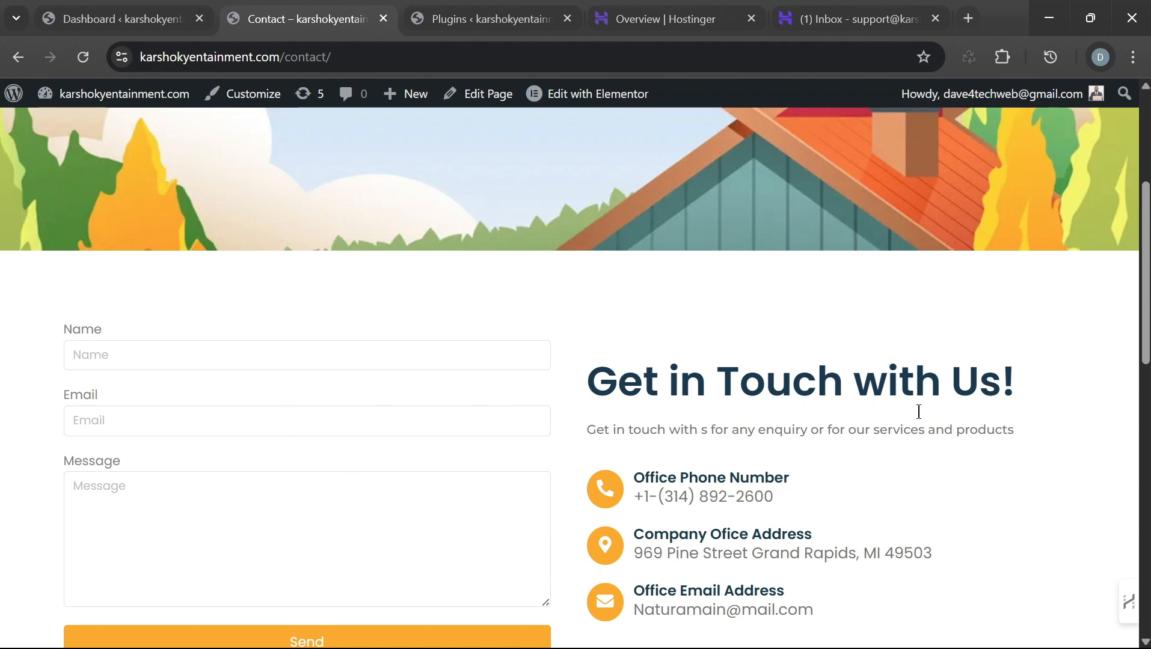
{"action": "scroll", "coordinate": [864, 460], "scroll_direction": "down", "scroll_amount": 2}
{"action": "scroll", "coordinate": [863, 451], "scroll_direction": "up", "scroll_amount": 2}
{"action": "scroll", "coordinate": [863, 451], "scroll_direction": "down", "scroll_amount": 3}
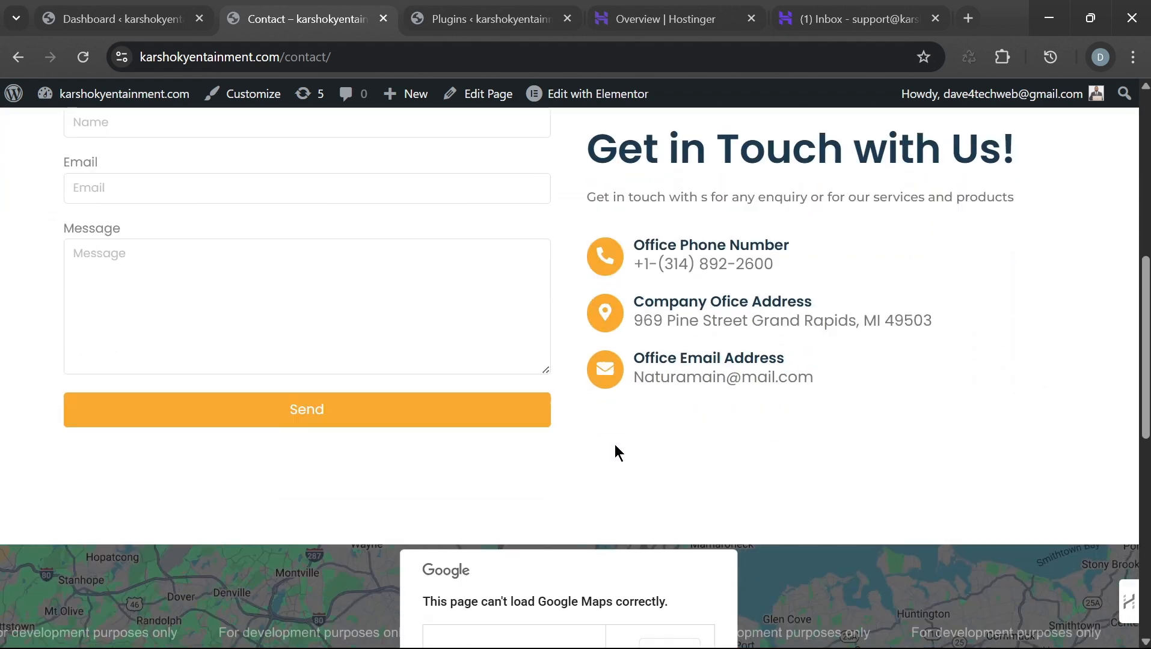
{"action": "scroll", "coordinate": [614, 445], "scroll_direction": "down", "scroll_amount": 3}
{"action": "scroll", "coordinate": [750, 421], "scroll_direction": "up", "scroll_amount": 6}
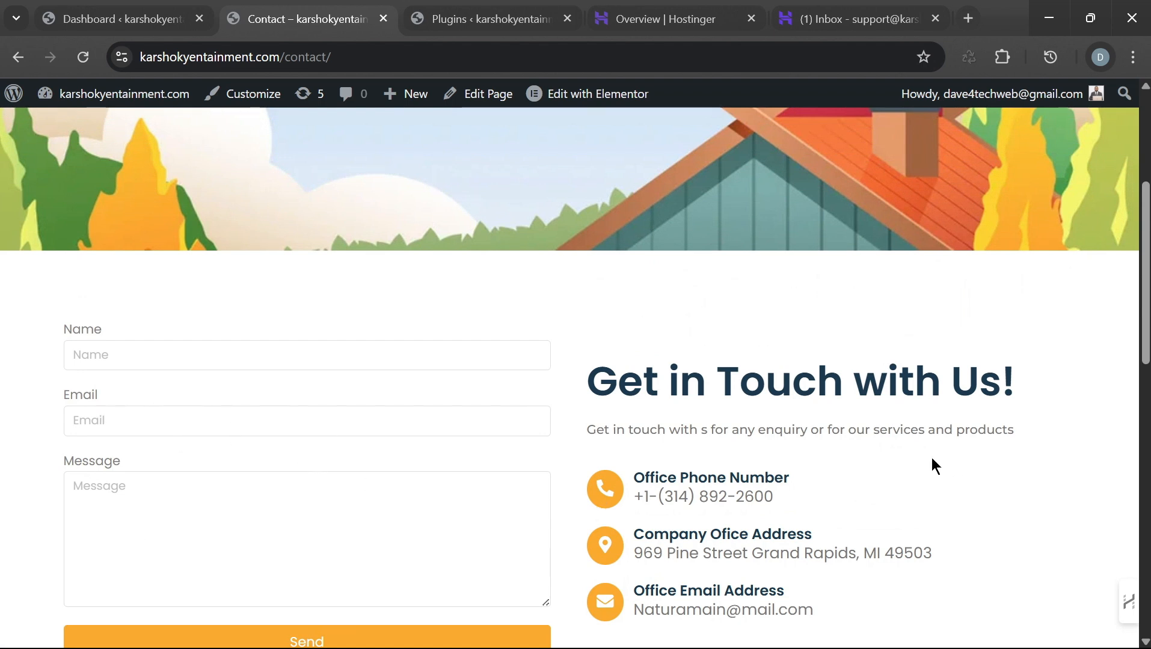
{"action": "scroll", "coordinate": [424, 412], "scroll_direction": "up", "scroll_amount": 3}
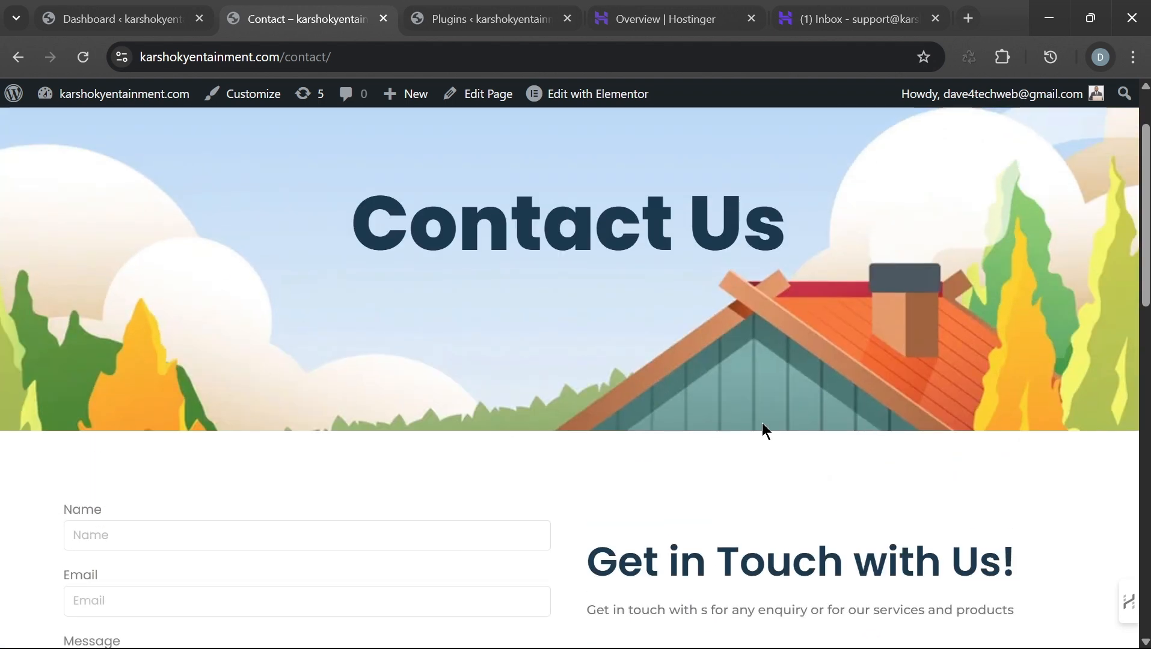
{"action": "scroll", "coordinate": [962, 361], "scroll_direction": "down", "scroll_amount": 3}
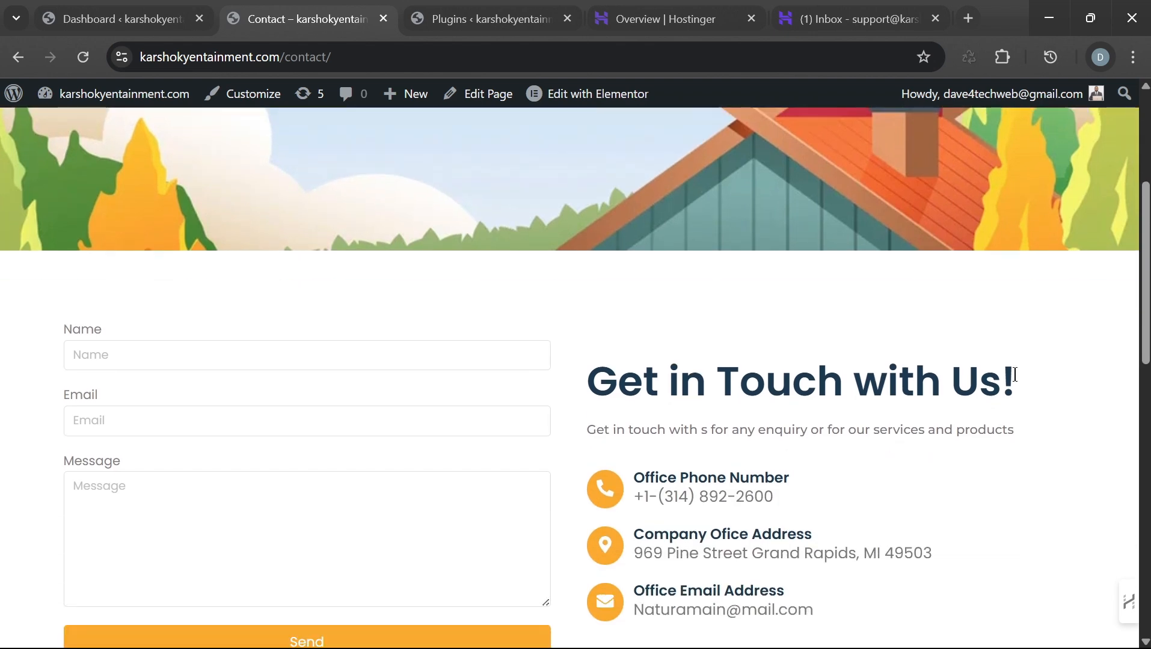
{"action": "scroll", "coordinate": [832, 344], "scroll_direction": "down", "scroll_amount": 2}
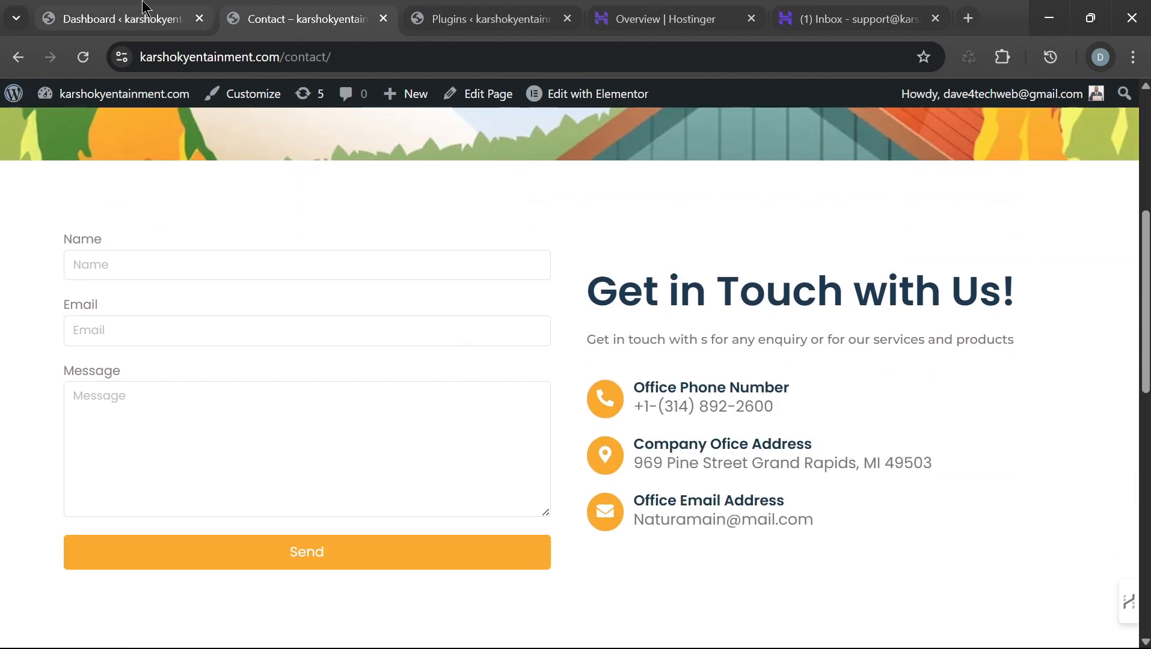
{"action": "left_click", "coordinate": [120, 18]}
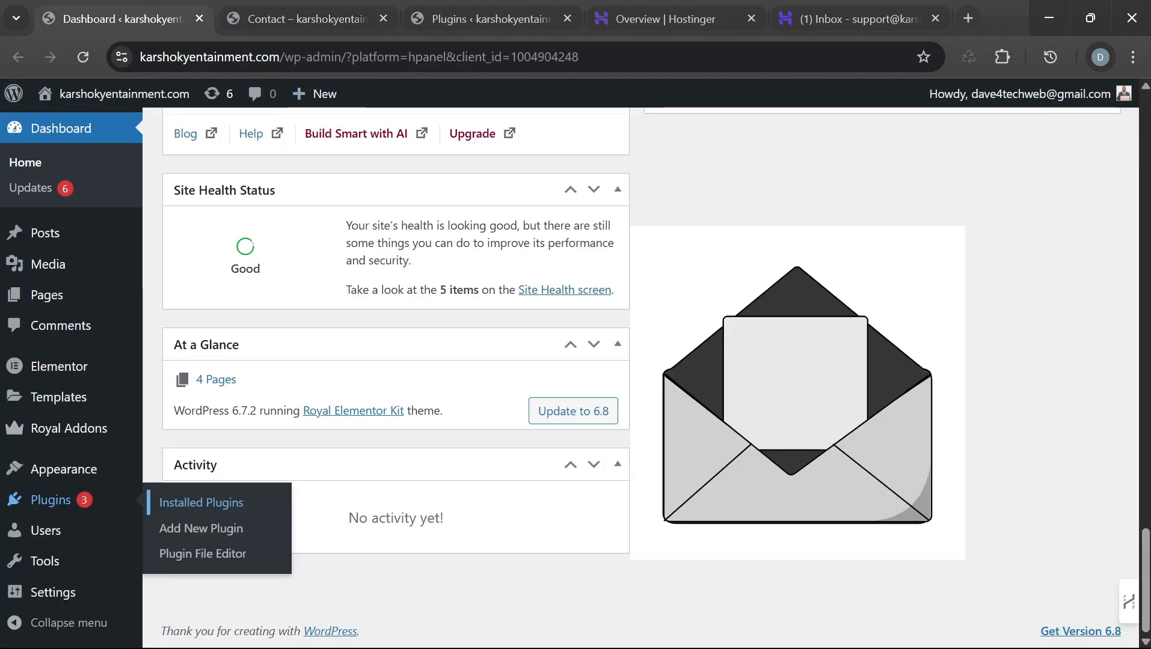
Step: Glance at the webmail inbox and Hostinger email overview, then return to the Dashboard
{"action": "scroll", "coordinate": [909, 300], "scroll_direction": "up", "scroll_amount": 5}
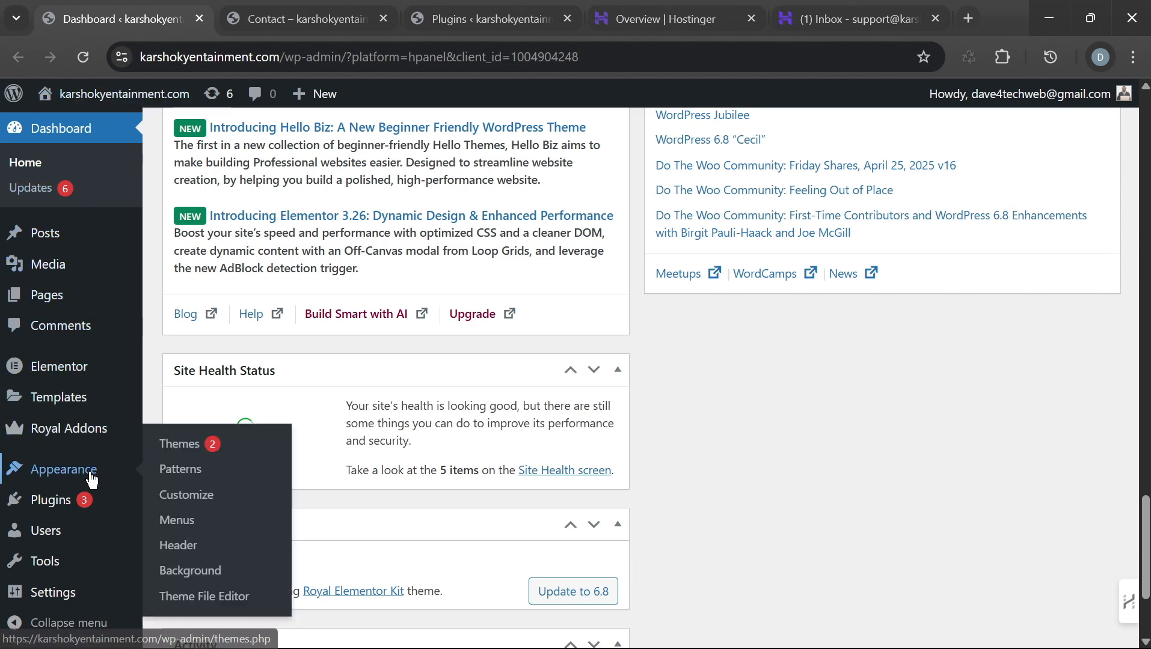
{"action": "scroll", "coordinate": [781, 435], "scroll_direction": "down", "scroll_amount": 3}
{"action": "scroll", "coordinate": [784, 407], "scroll_direction": "up", "scroll_amount": 6}
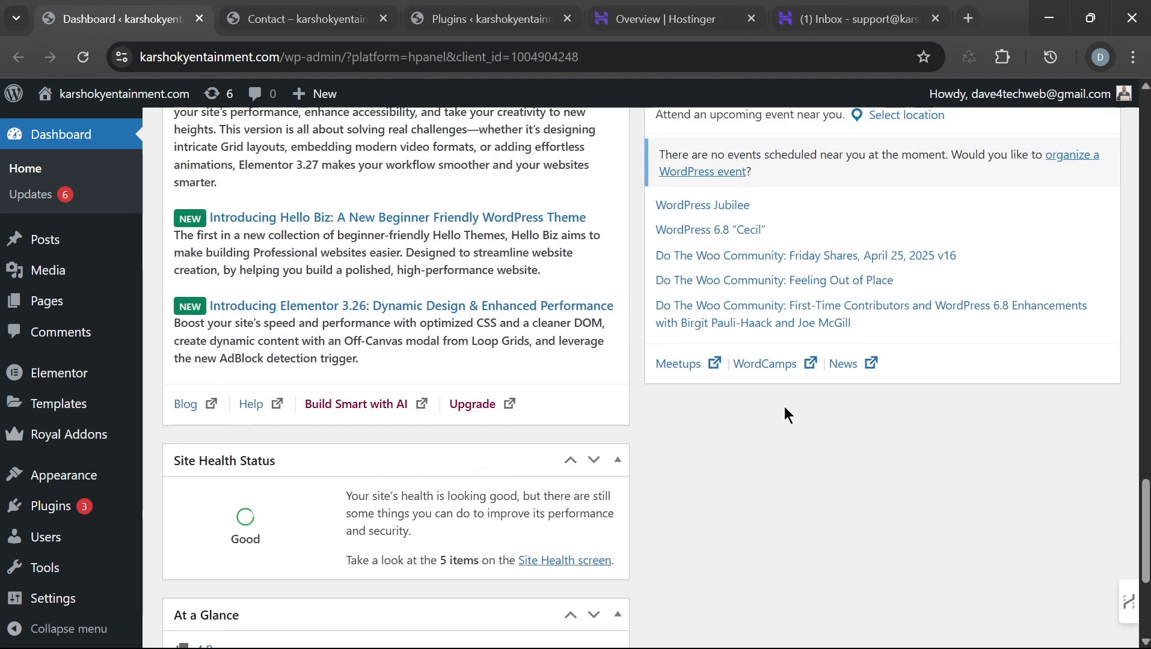
{"action": "scroll", "coordinate": [824, 362], "scroll_direction": "down", "scroll_amount": 4}
{"action": "left_click", "coordinate": [844, 8]}
{"action": "left_click", "coordinate": [667, 19]}
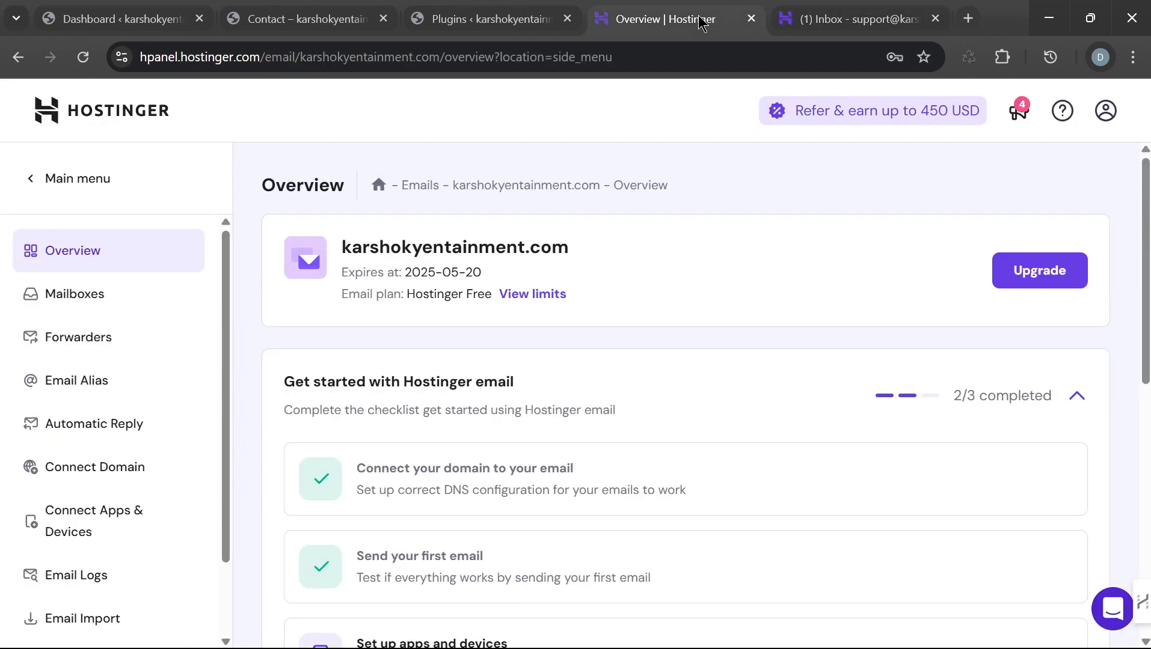
{"action": "left_click", "coordinate": [127, 23]}
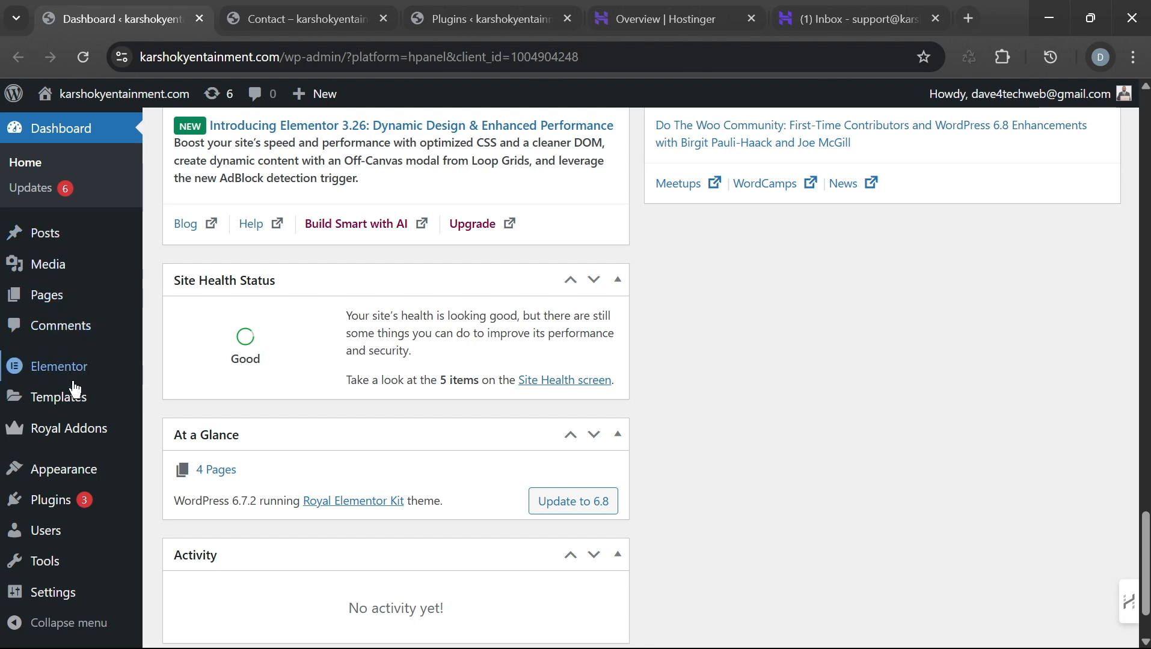
Step: Browse the admin sidebar, check the Plugins and Contact pages, and end on the Dashboard
{"action": "scroll", "coordinate": [75, 390], "scroll_direction": "down", "scroll_amount": 2}
{"action": "mouse_move", "coordinate": [77, 513]}
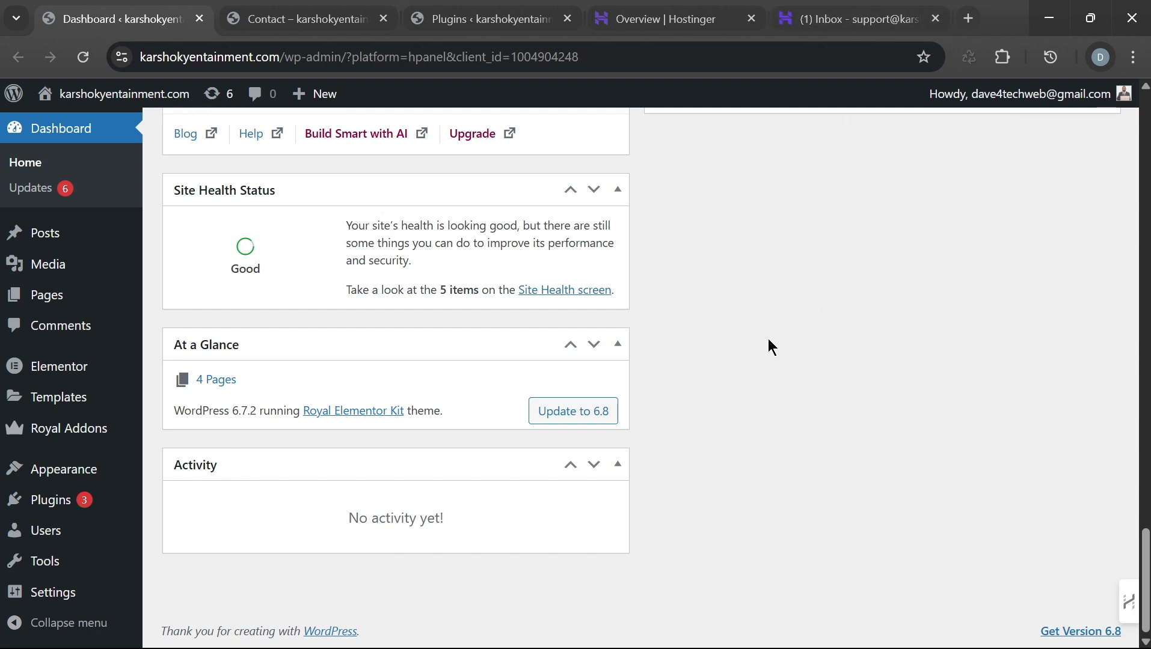
{"action": "mouse_move", "coordinate": [70, 303]}
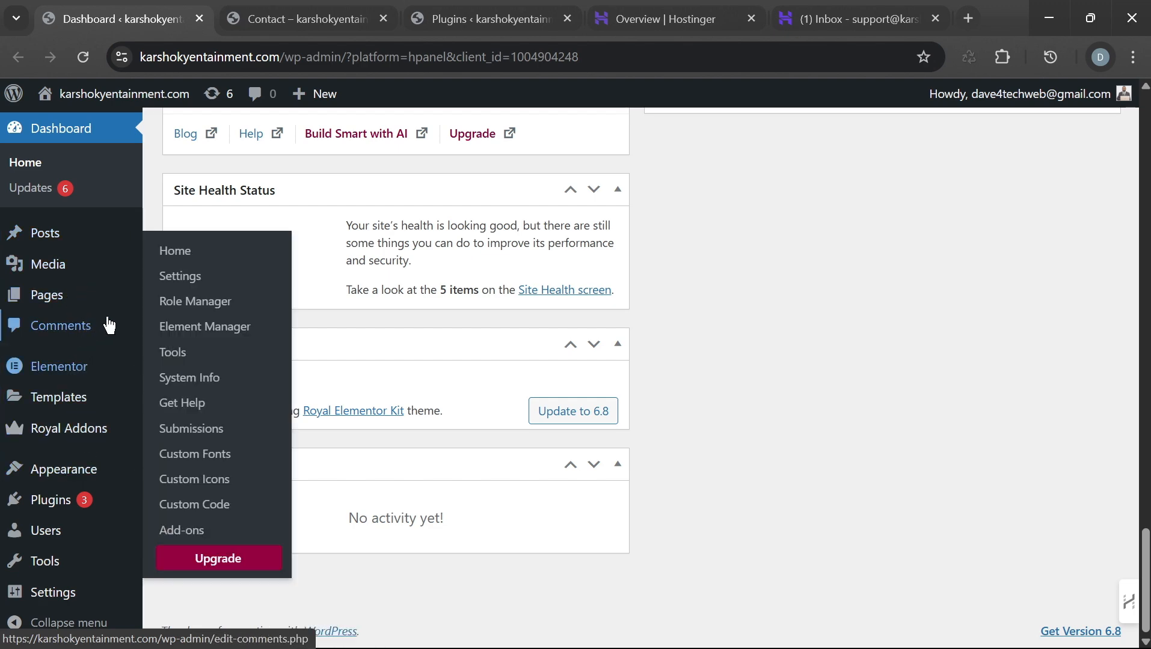
{"action": "left_click", "coordinate": [301, 9]}
{"action": "left_click", "coordinate": [475, 18]}
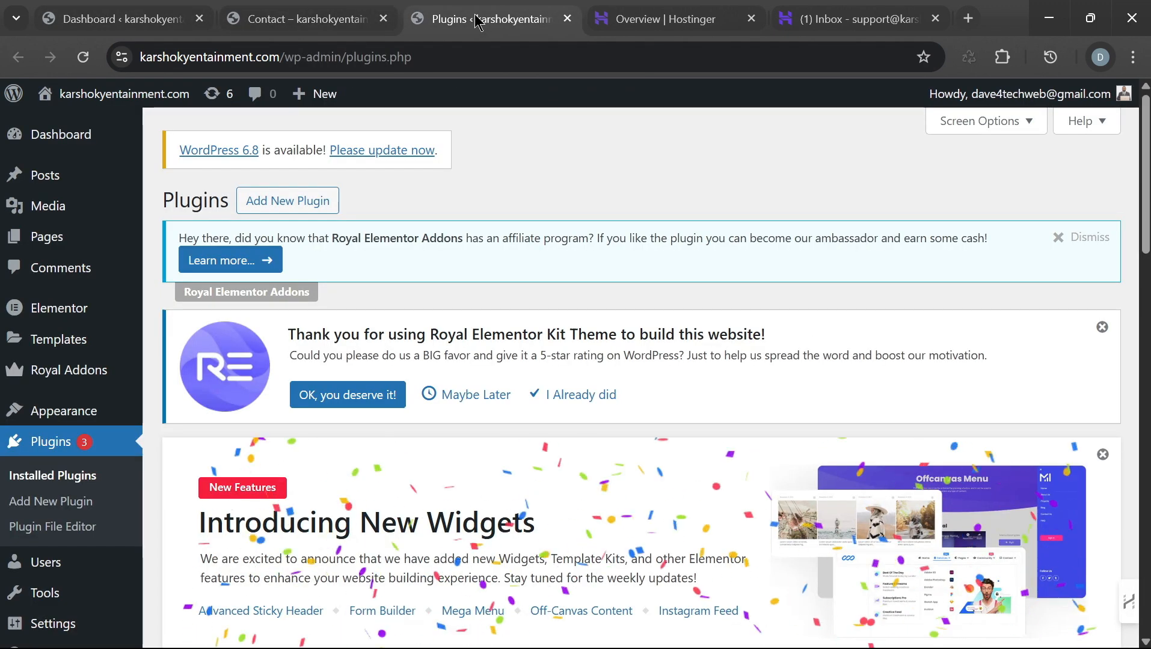
{"action": "left_click", "coordinate": [317, 18]}
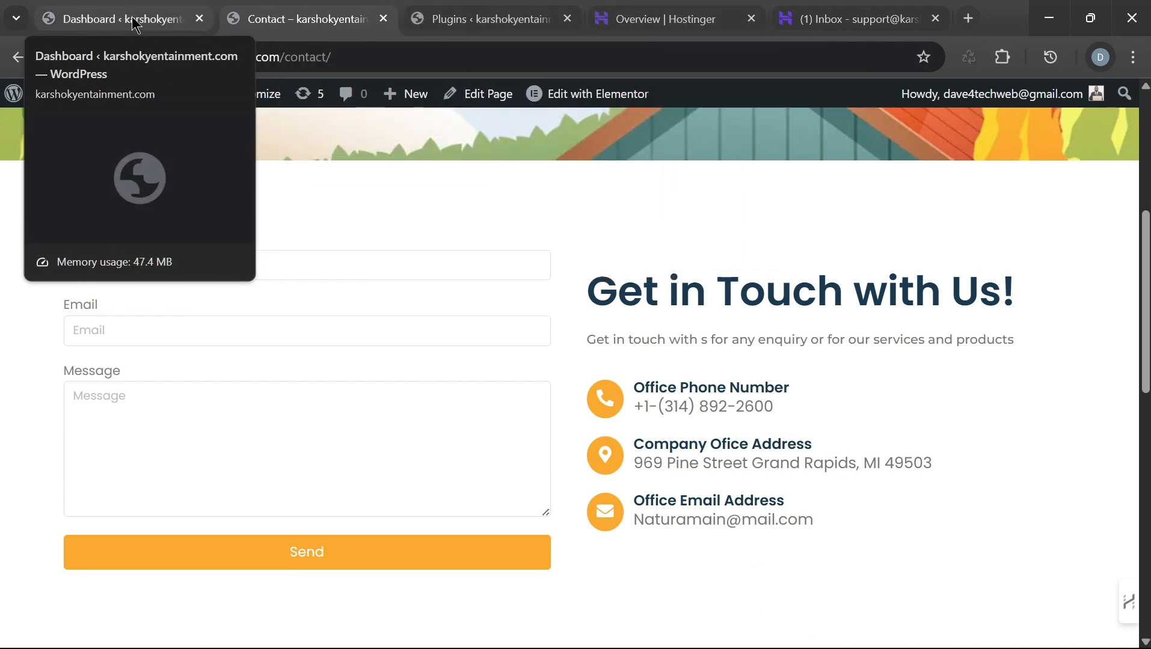
{"action": "left_click", "coordinate": [133, 20]}
{"action": "left_click", "coordinate": [311, 20]}
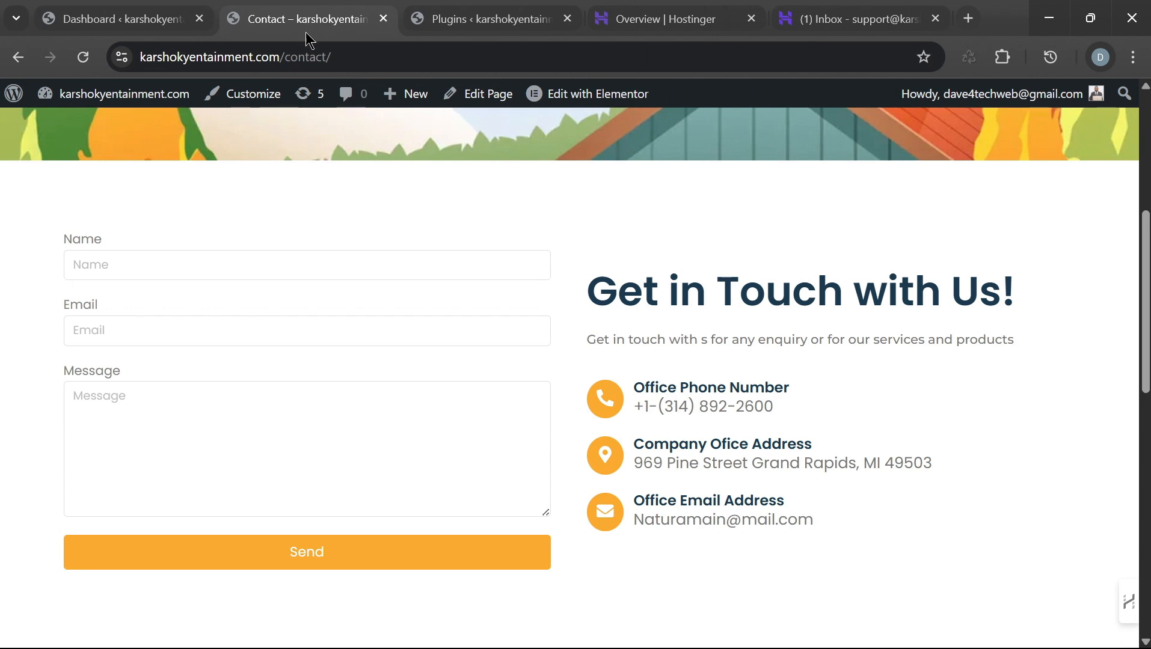
{"action": "left_click", "coordinate": [147, 22]}
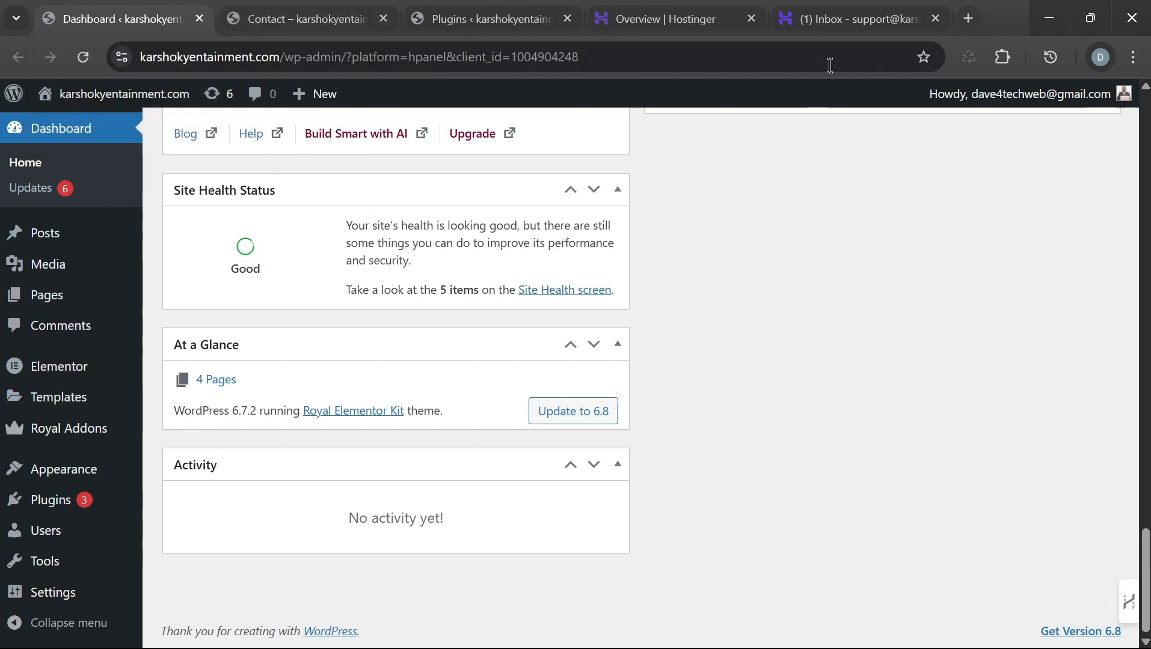
Step: Review the Hostinger email overview for karshokyentainment.com
{"action": "left_click", "coordinate": [677, 20]}
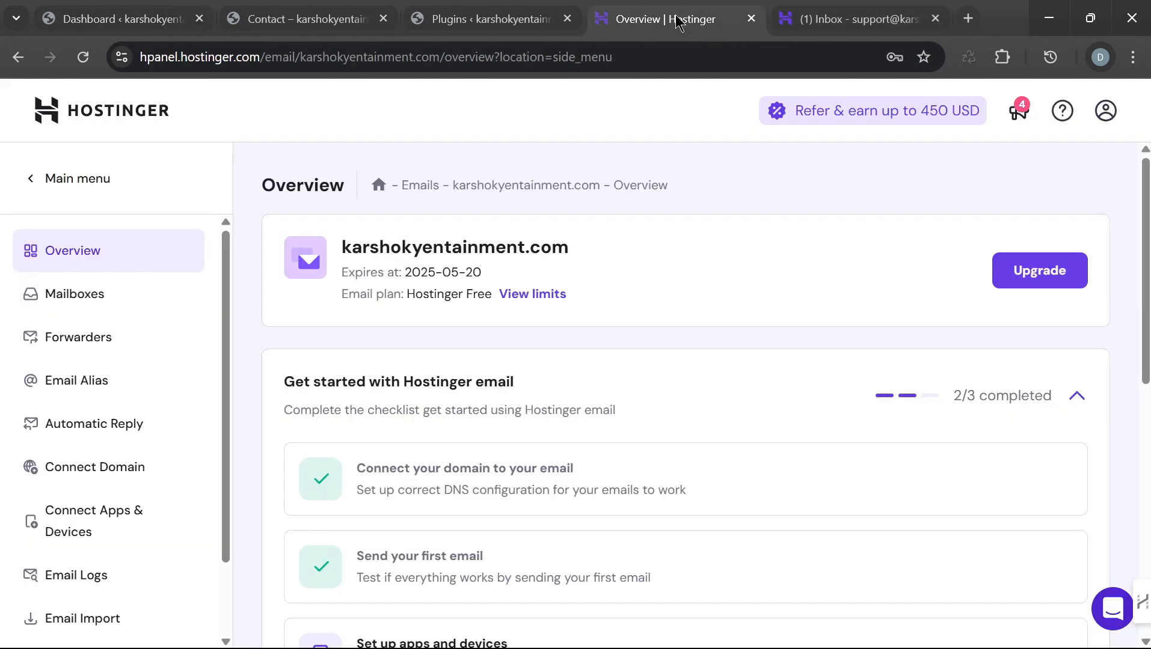
{"action": "scroll", "coordinate": [634, 284], "scroll_direction": "down", "scroll_amount": 2}
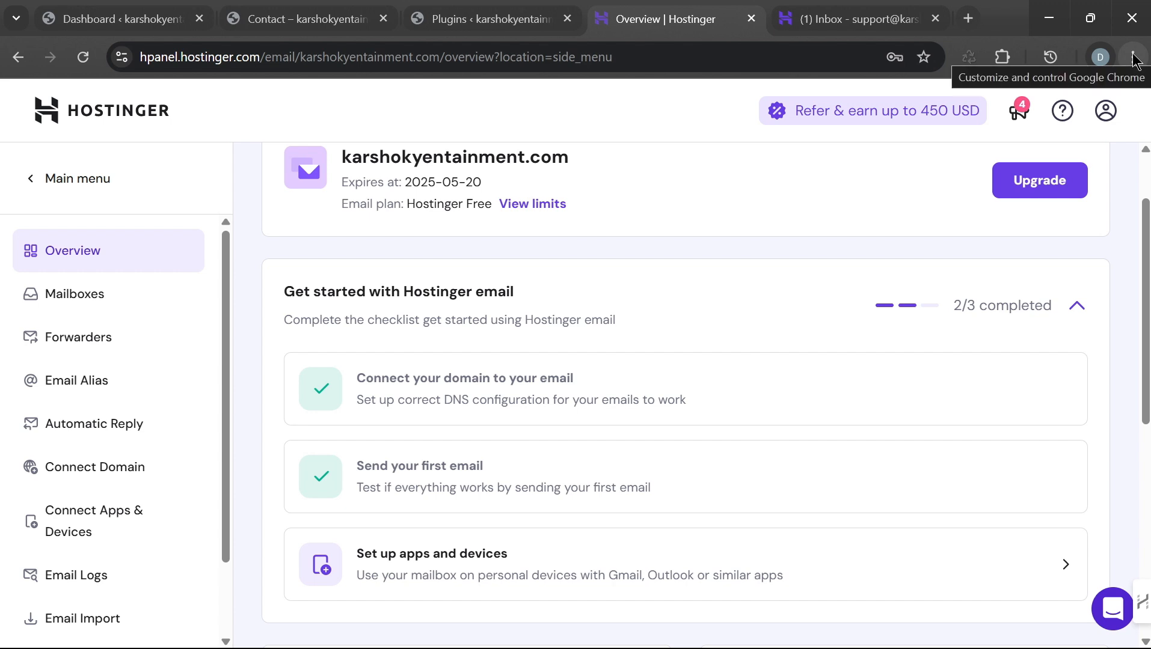
{"action": "scroll", "coordinate": [727, 330], "scroll_direction": "down", "scroll_amount": 5}
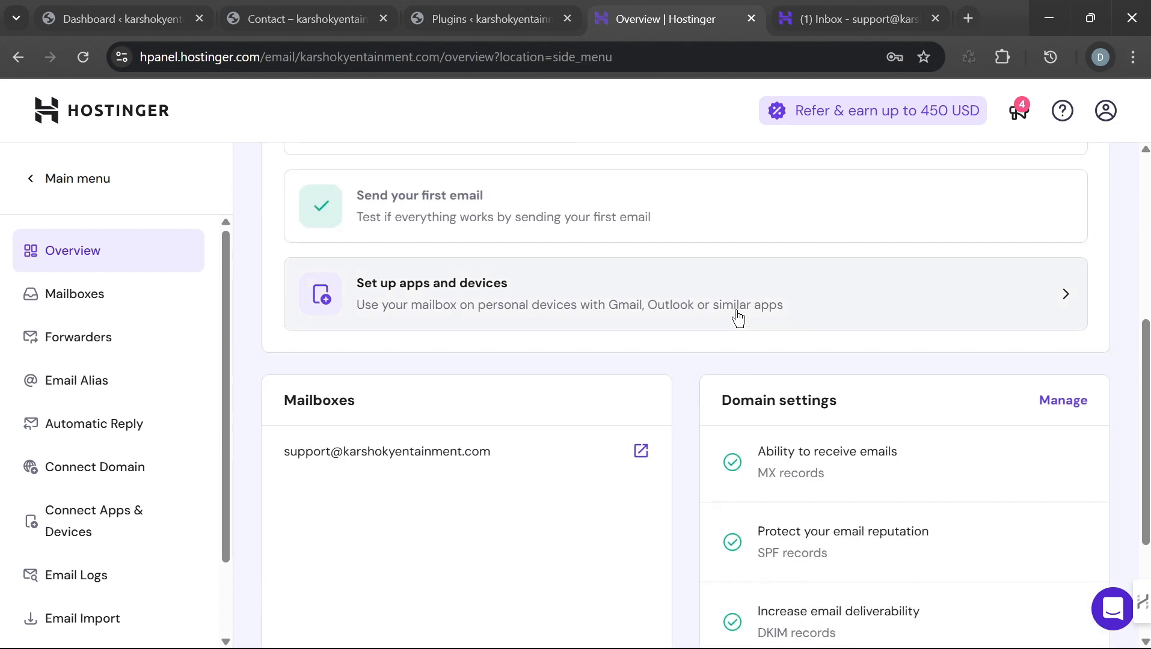
{"action": "scroll", "coordinate": [740, 318], "scroll_direction": "up", "scroll_amount": 4}
{"action": "scroll", "coordinate": [752, 316], "scroll_direction": "up", "scroll_amount": 1}
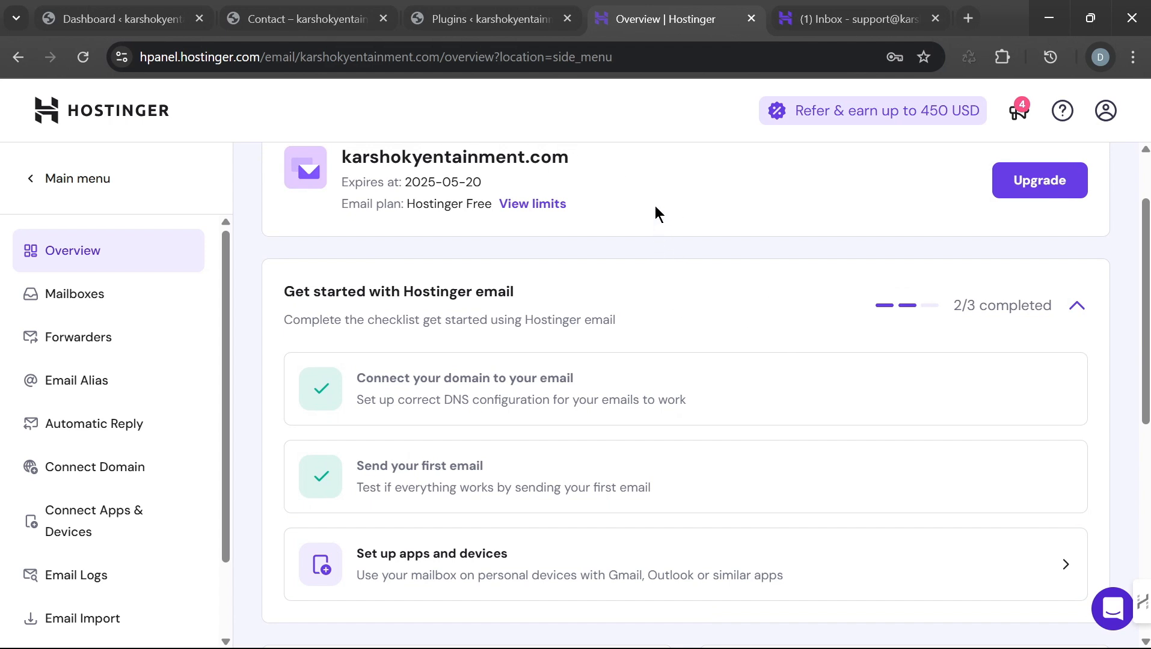
{"action": "scroll", "coordinate": [668, 274], "scroll_direction": "down", "scroll_amount": 2}
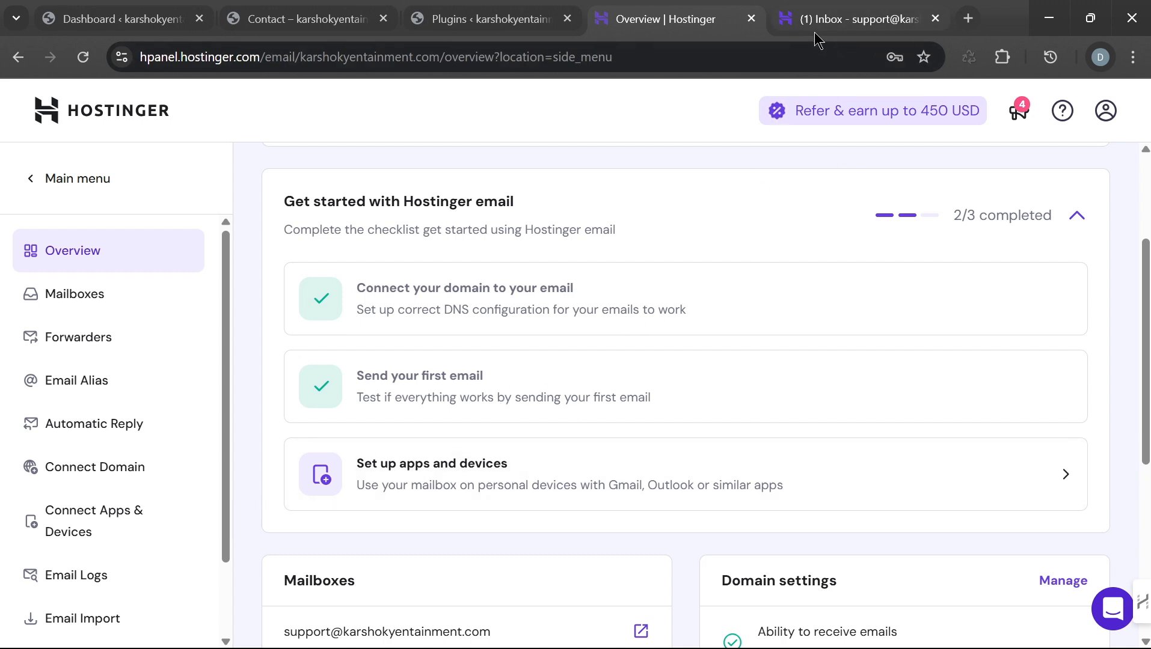
{"action": "scroll", "coordinate": [611, 336], "scroll_direction": "up", "scroll_amount": 3}
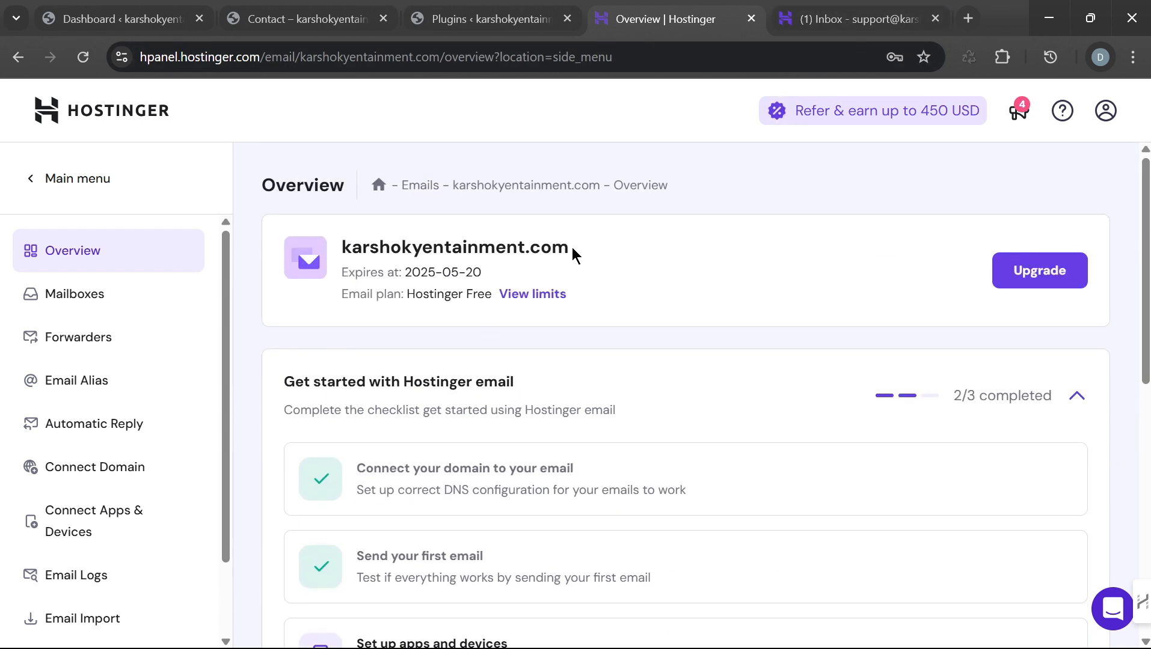
Step: Select the domain name karshokyentainment.com, then go back to the Contact page
{"action": "left_click_drag", "start_coordinate": [573, 252], "coordinate": [341, 239]}
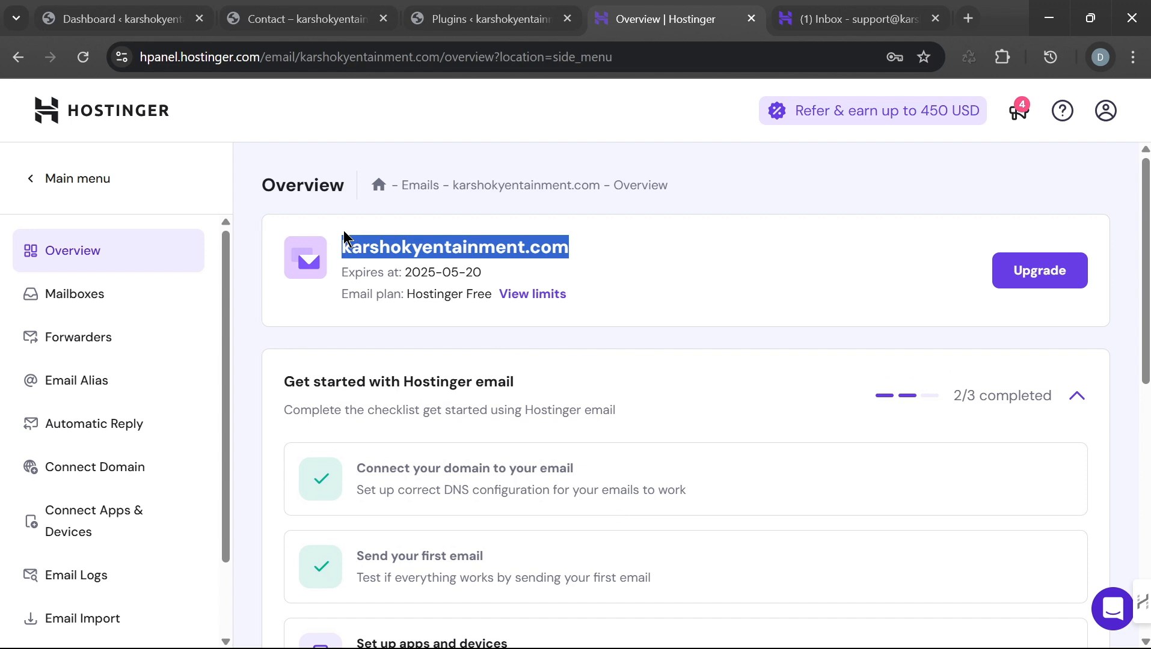
{"action": "left_click", "coordinate": [737, 263]}
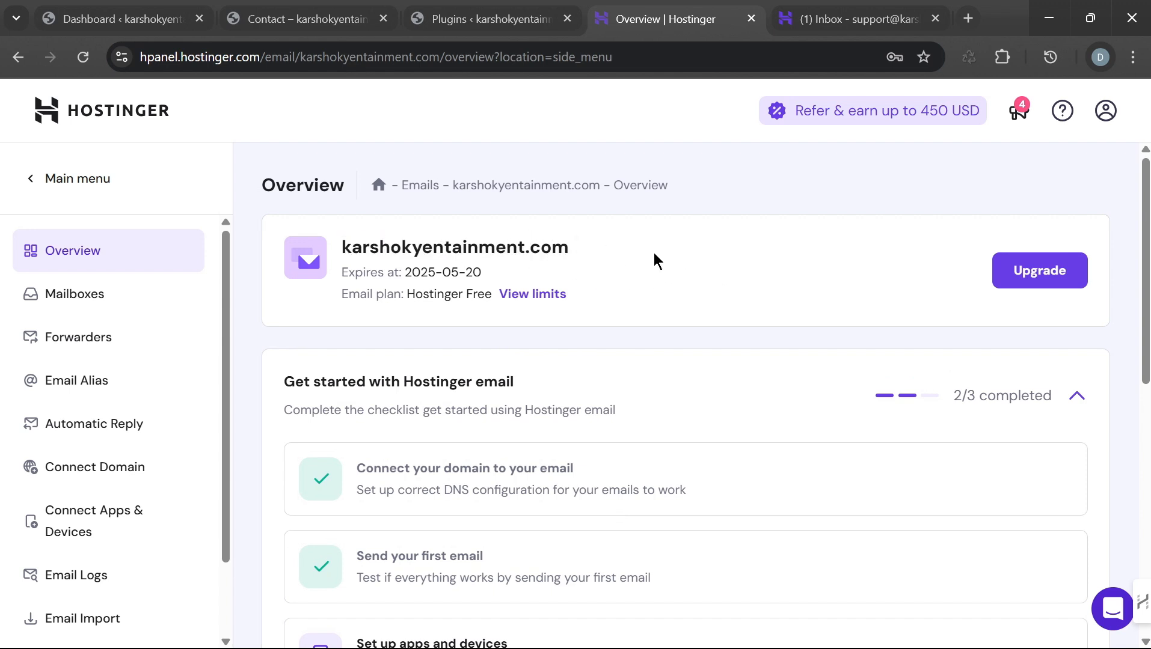
{"action": "scroll", "coordinate": [642, 236], "scroll_direction": "down", "scroll_amount": 1}
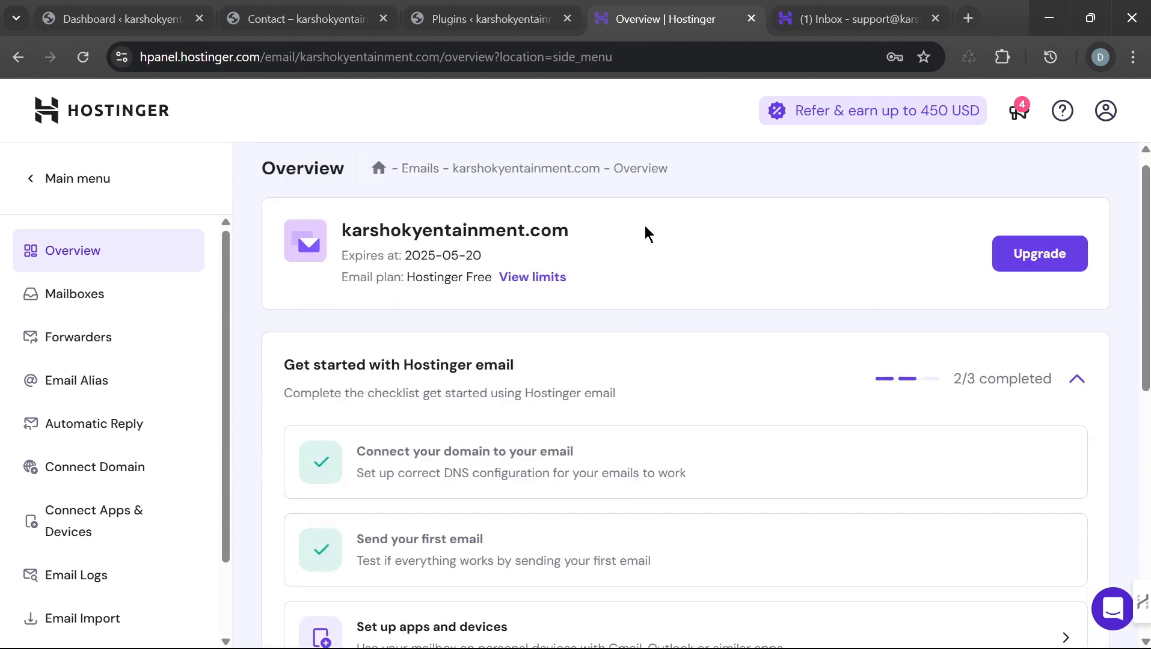
{"action": "scroll", "coordinate": [645, 233], "scroll_direction": "up", "scroll_amount": 1}
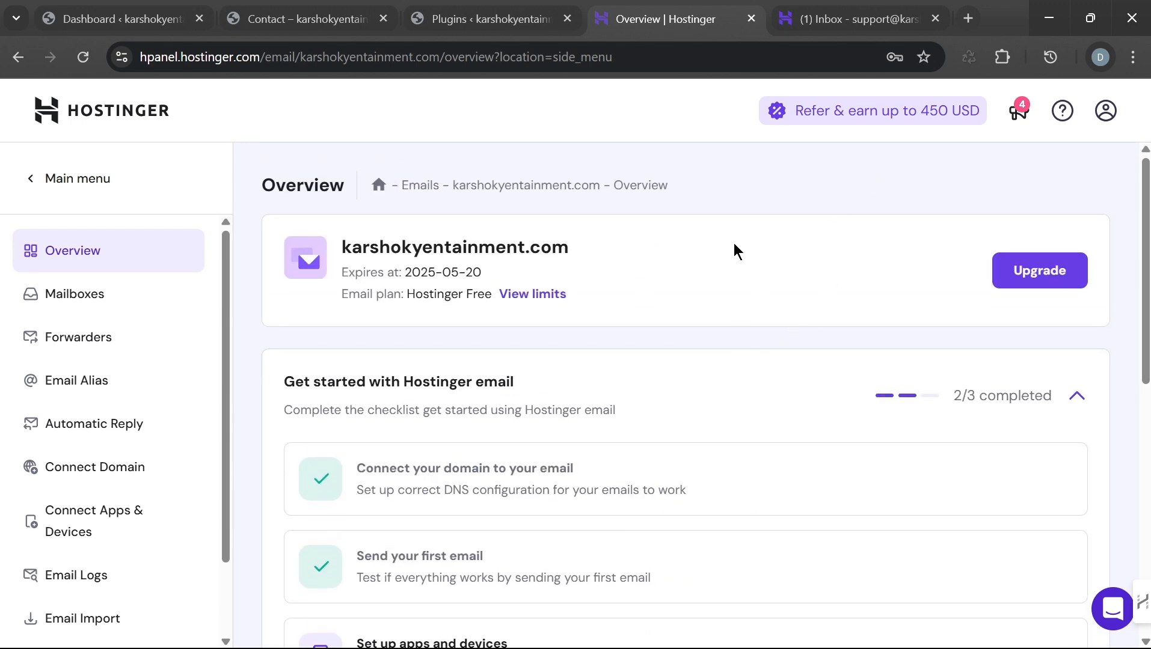
{"action": "left_click", "coordinate": [294, 19]}
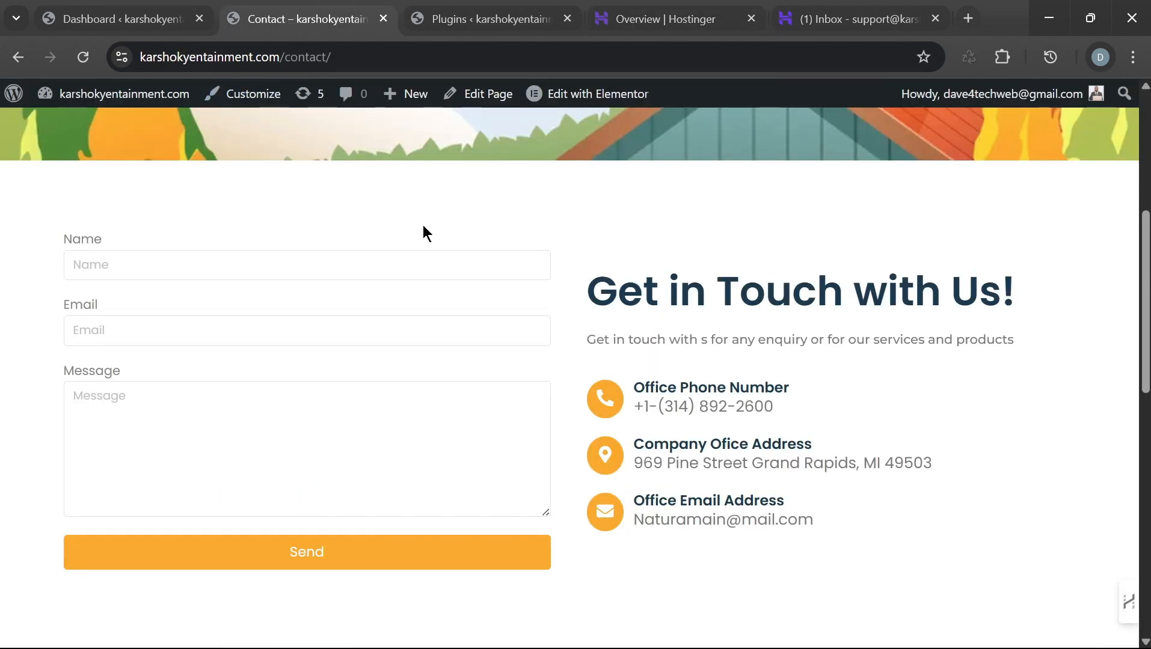
Step: Scroll through the Contact page's empty Name, Email and Message form
{"action": "scroll", "coordinate": [423, 225], "scroll_direction": "up", "scroll_amount": 6}
{"action": "scroll", "coordinate": [769, 272], "scroll_direction": "down", "scroll_amount": 4}
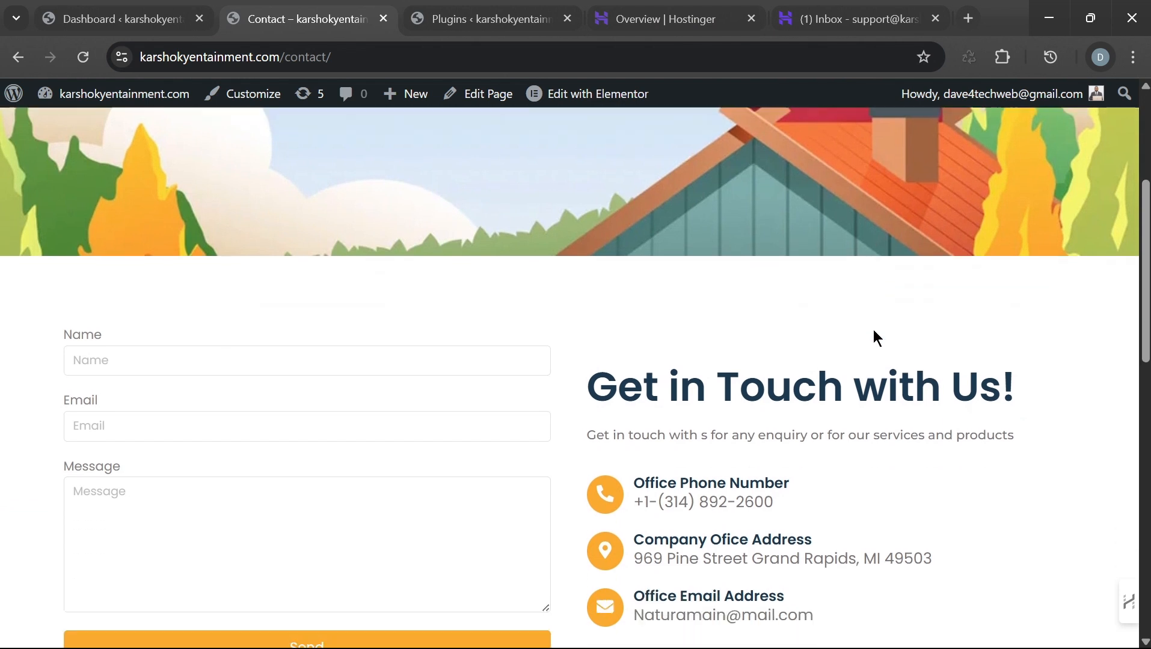
{"action": "scroll", "coordinate": [878, 343], "scroll_direction": "down", "scroll_amount": 2}
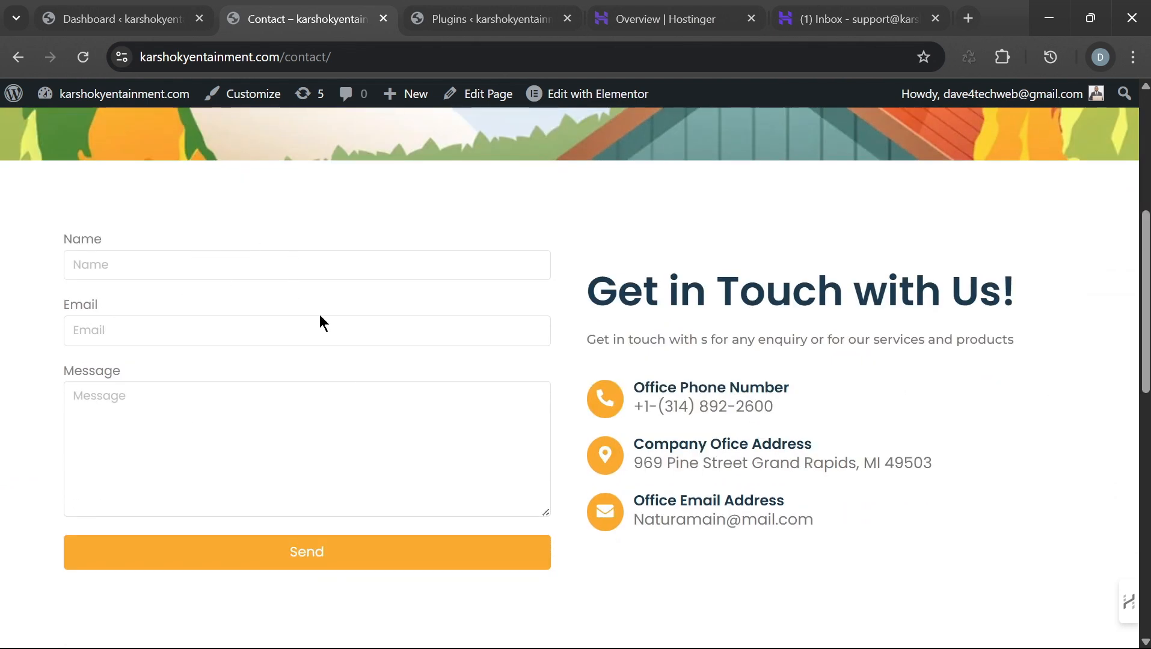
Step: Compare the support inbox with the hPanel email overview, then return to the Contact page
{"action": "left_click", "coordinate": [826, 19]}
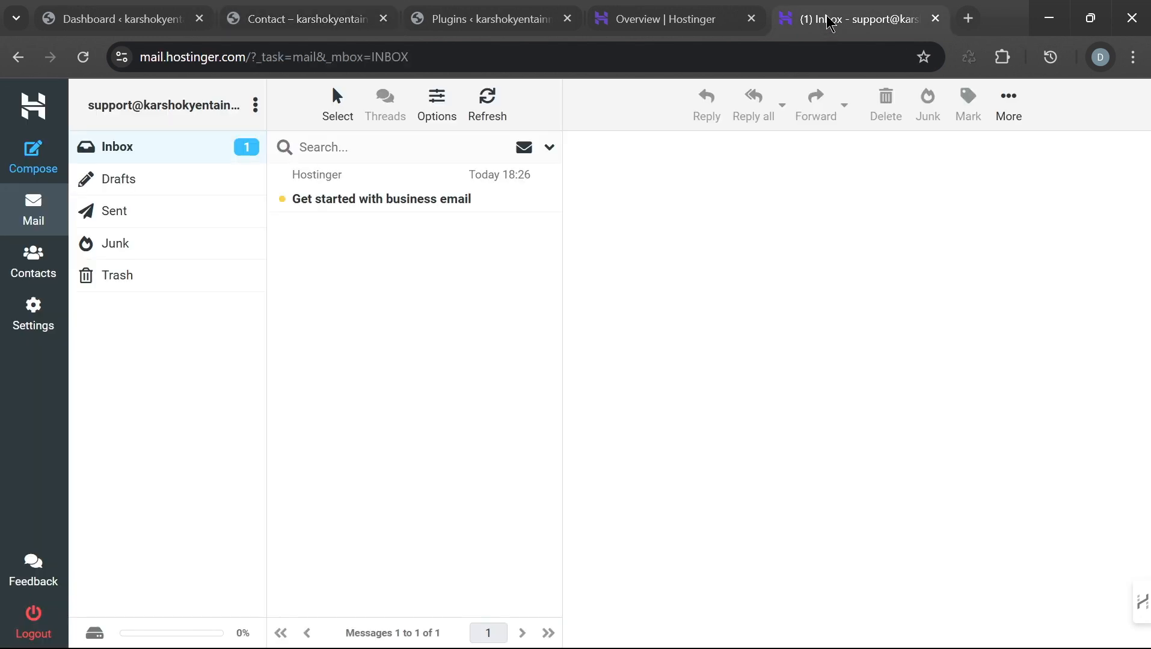
{"action": "left_click", "coordinate": [698, 19]}
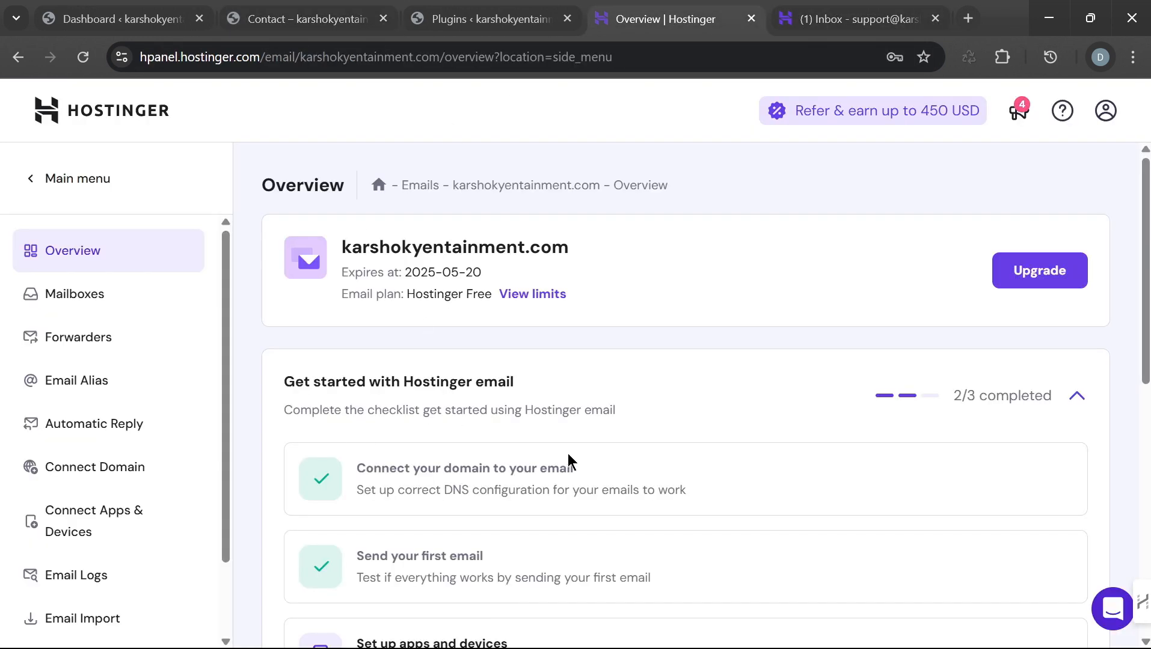
{"action": "scroll", "coordinate": [547, 491], "scroll_direction": "down", "scroll_amount": 2}
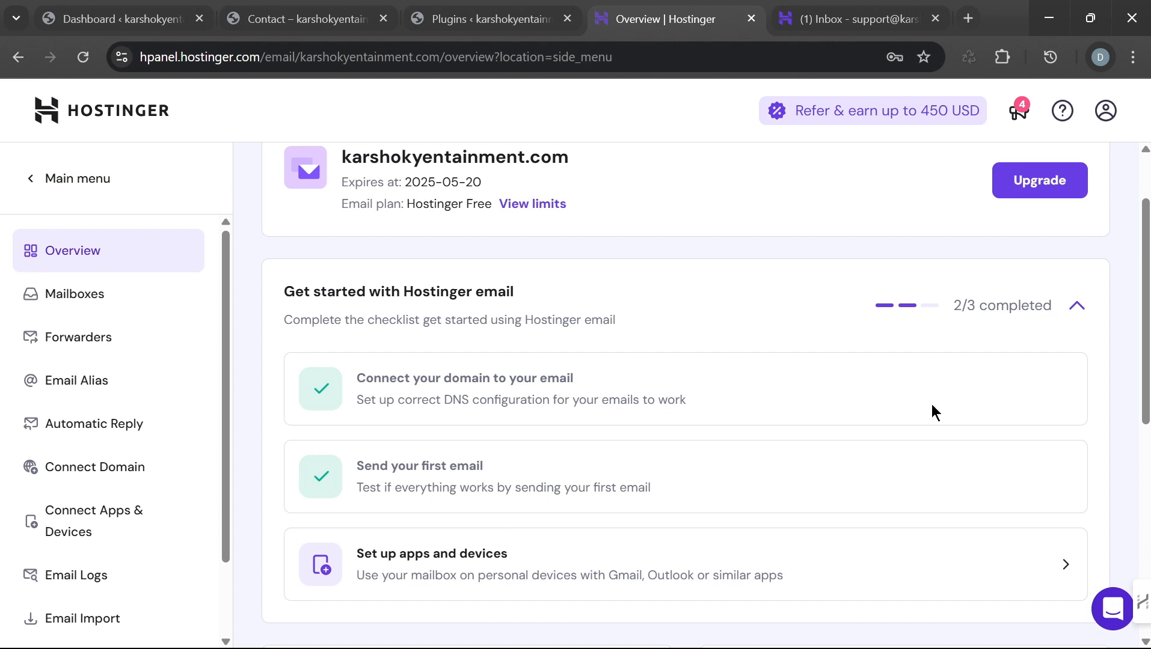
{"action": "left_click", "coordinate": [851, 18]}
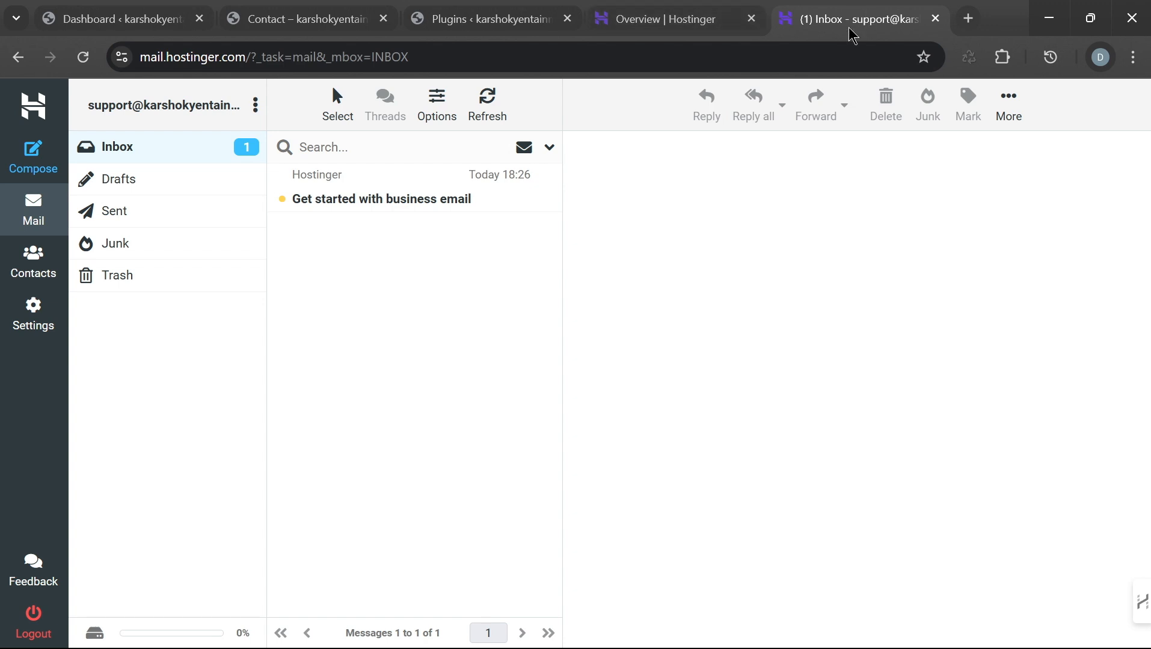
{"action": "left_click", "coordinate": [686, 23]}
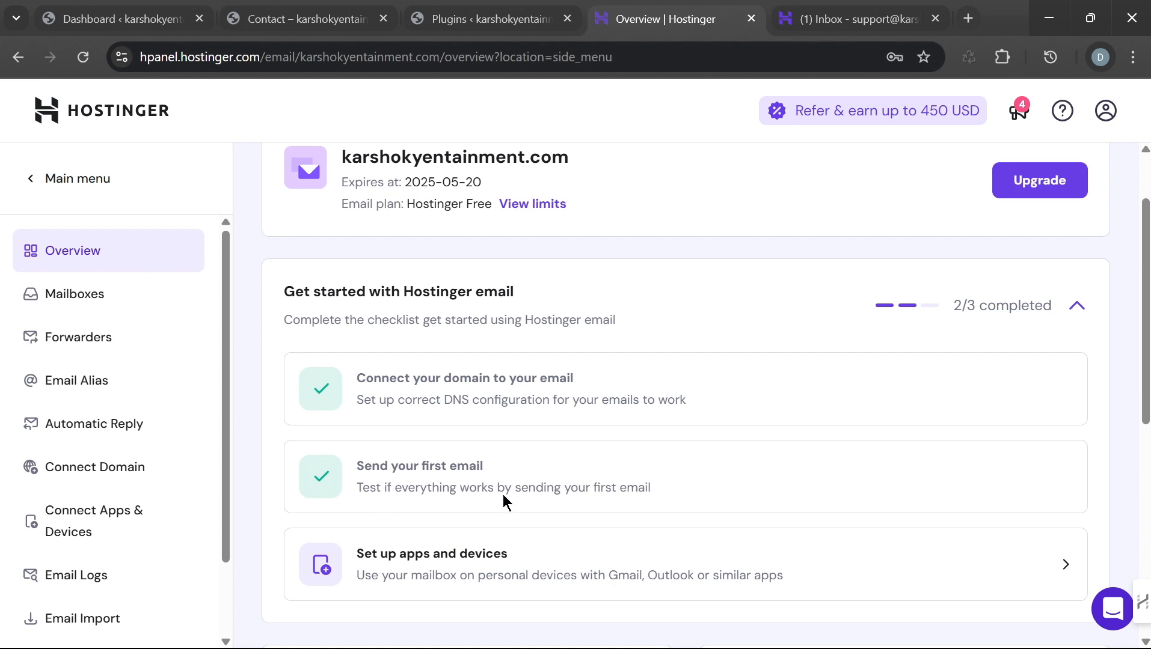
{"action": "left_click", "coordinate": [838, 24]}
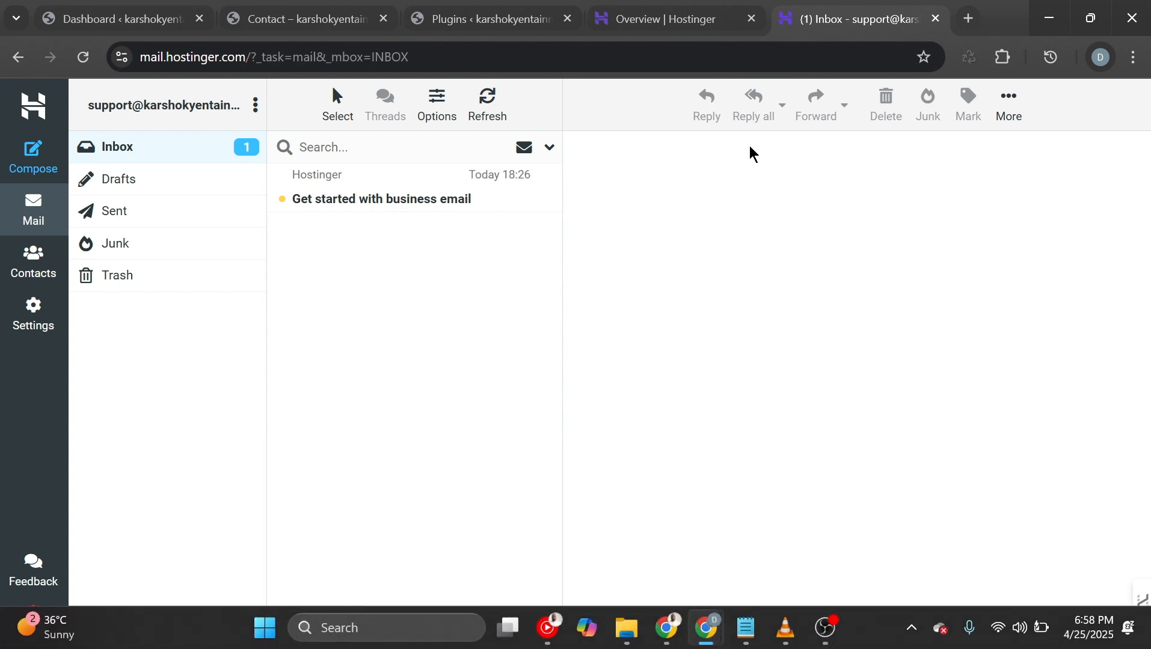
{"action": "left_click", "coordinate": [667, 20]}
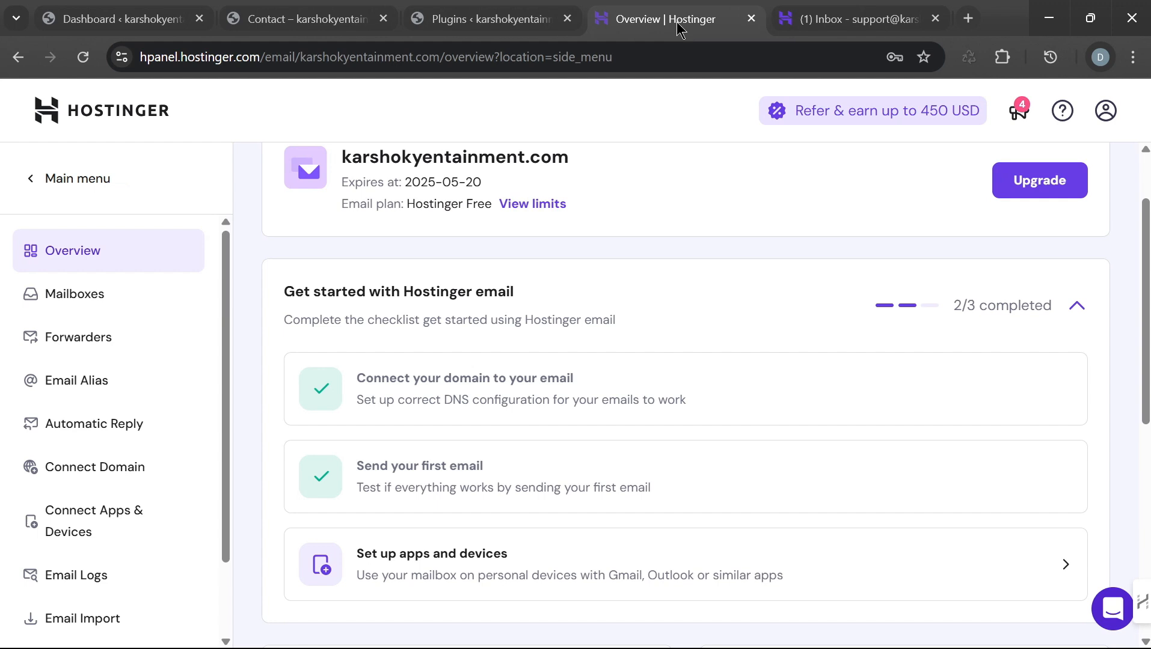
{"action": "left_click", "coordinate": [845, 21]}
{"action": "left_click", "coordinate": [848, 20]}
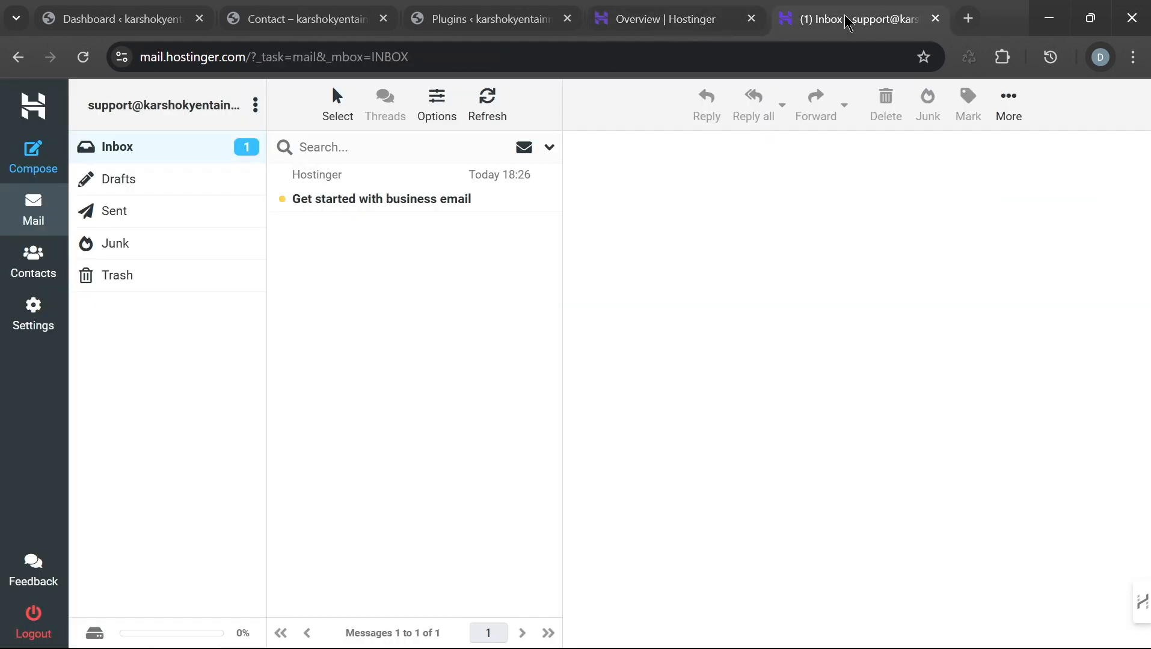
{"action": "left_click", "coordinate": [675, 19]}
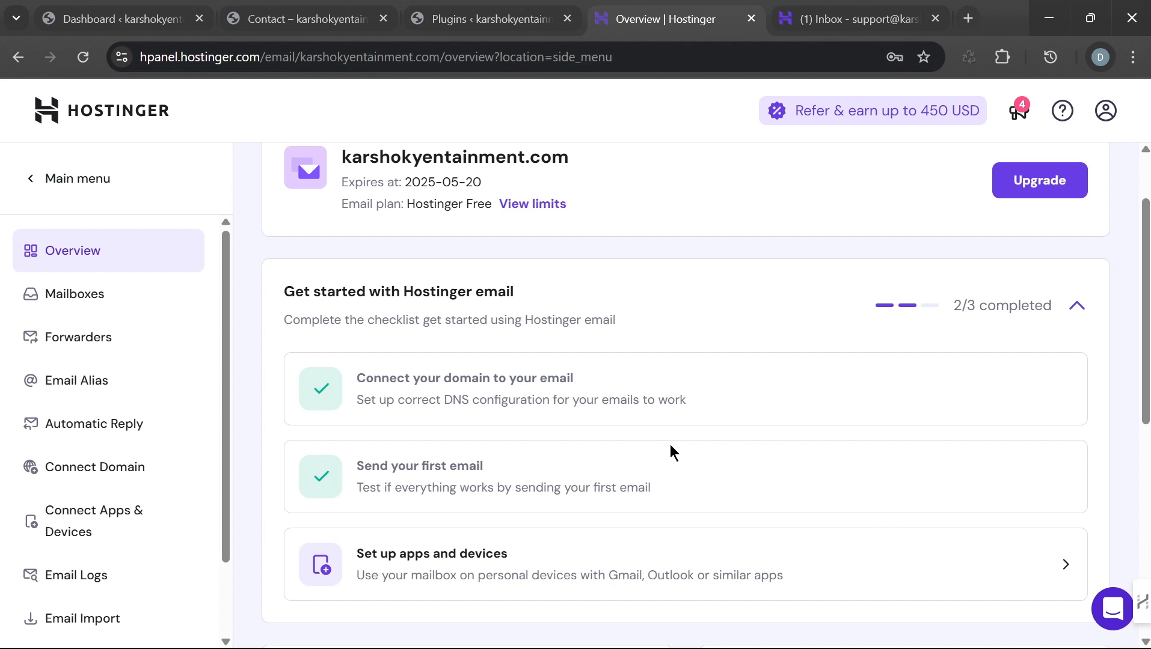
{"action": "left_click", "coordinate": [304, 18]}
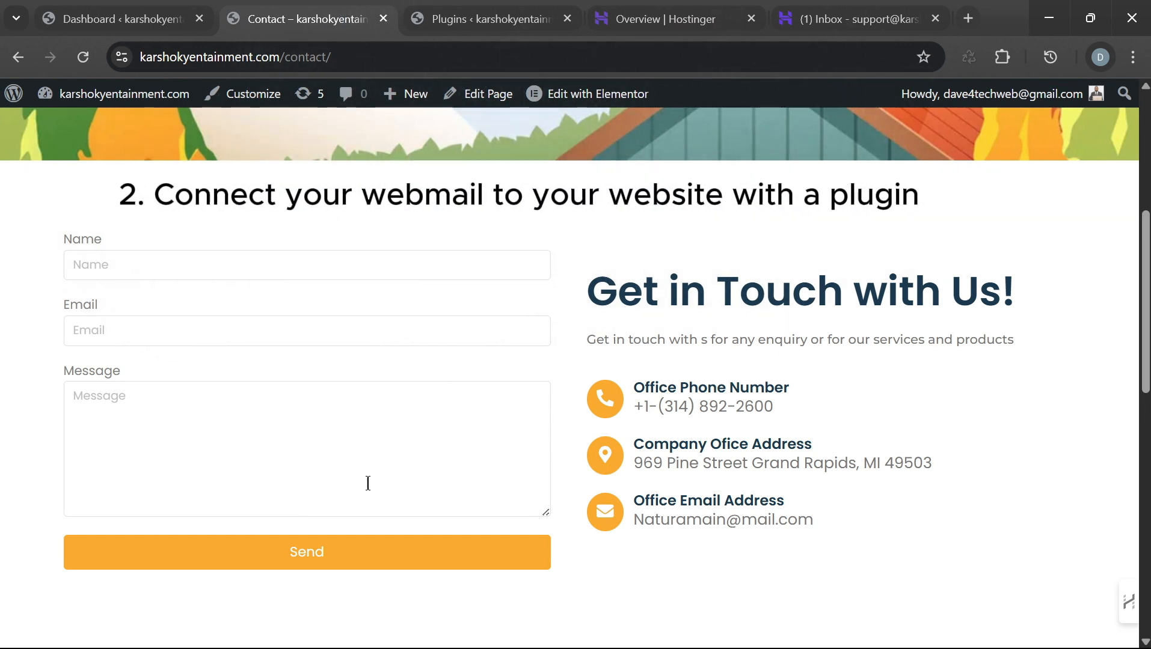
Step: Switch to the support inbox, holding only the 'Get started with business email' message
{"action": "left_click", "coordinate": [862, 21]}
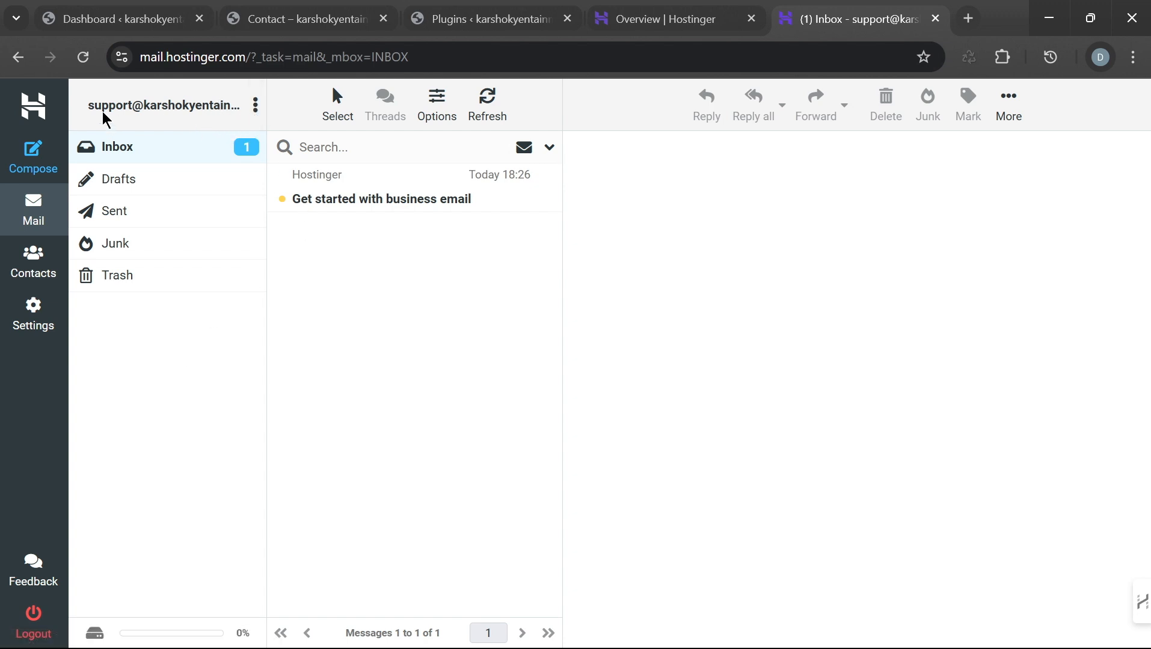
Step: Highlight the support mailbox address, then move to the hPanel email overview
{"action": "left_click_drag", "start_coordinate": [89, 113], "coordinate": [164, 113]}
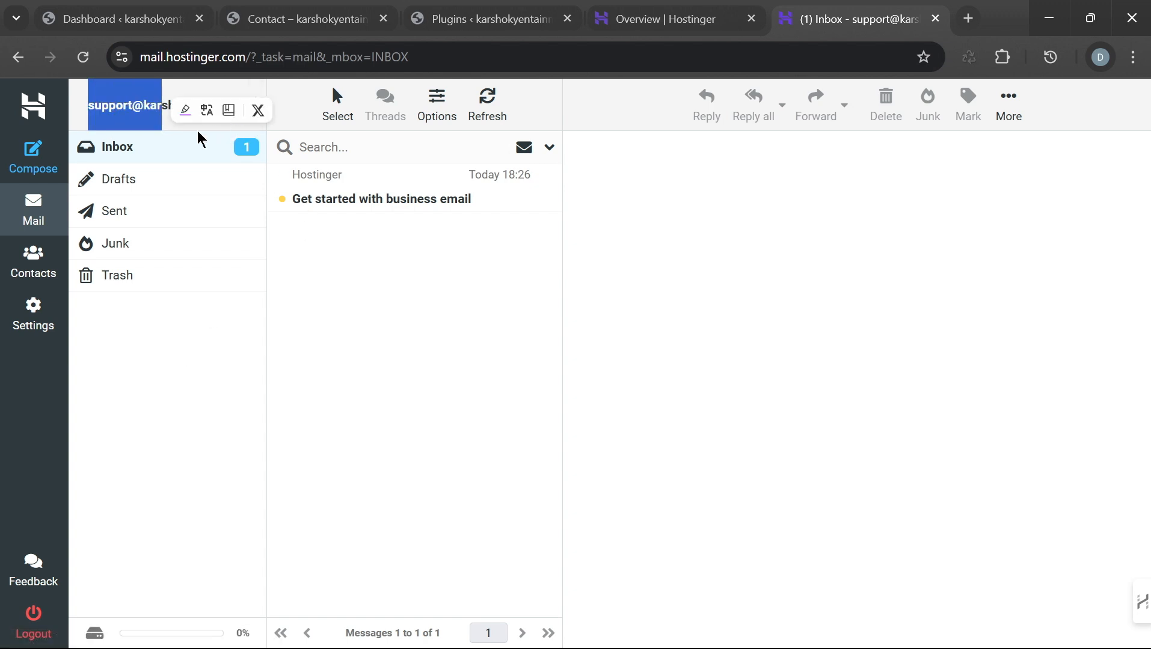
{"action": "left_click", "coordinate": [480, 382]}
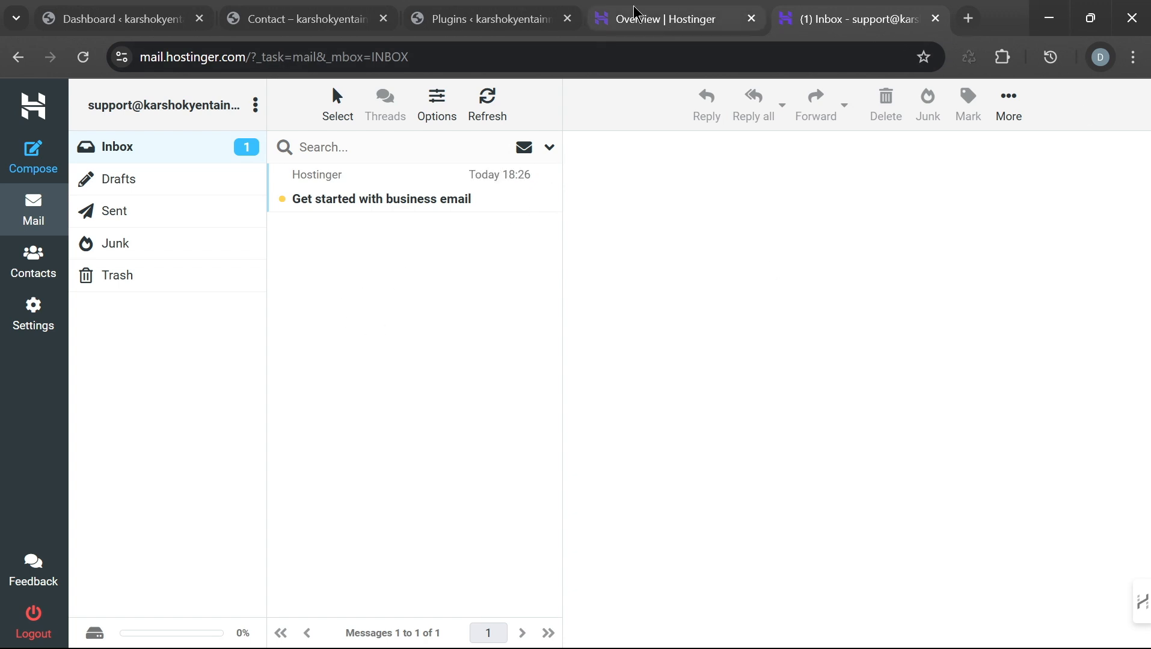
{"action": "left_click", "coordinate": [673, 17]}
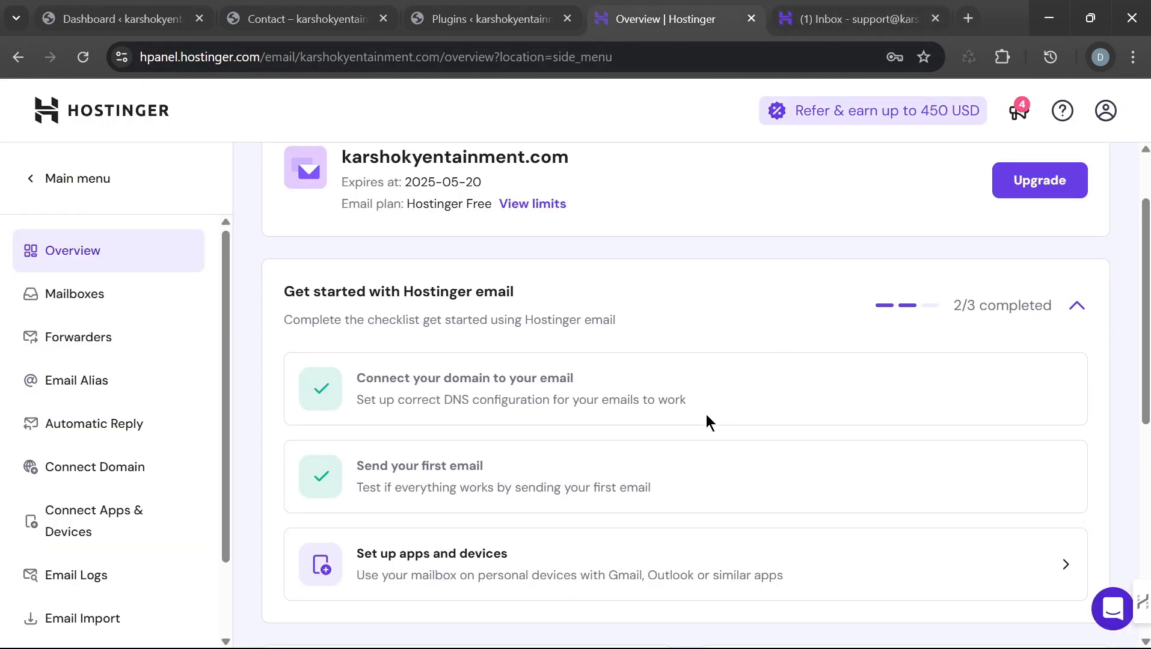
{"action": "scroll", "coordinate": [706, 419], "scroll_direction": "down", "scroll_amount": 3}
{"action": "scroll", "coordinate": [722, 393], "scroll_direction": "up", "scroll_amount": 2}
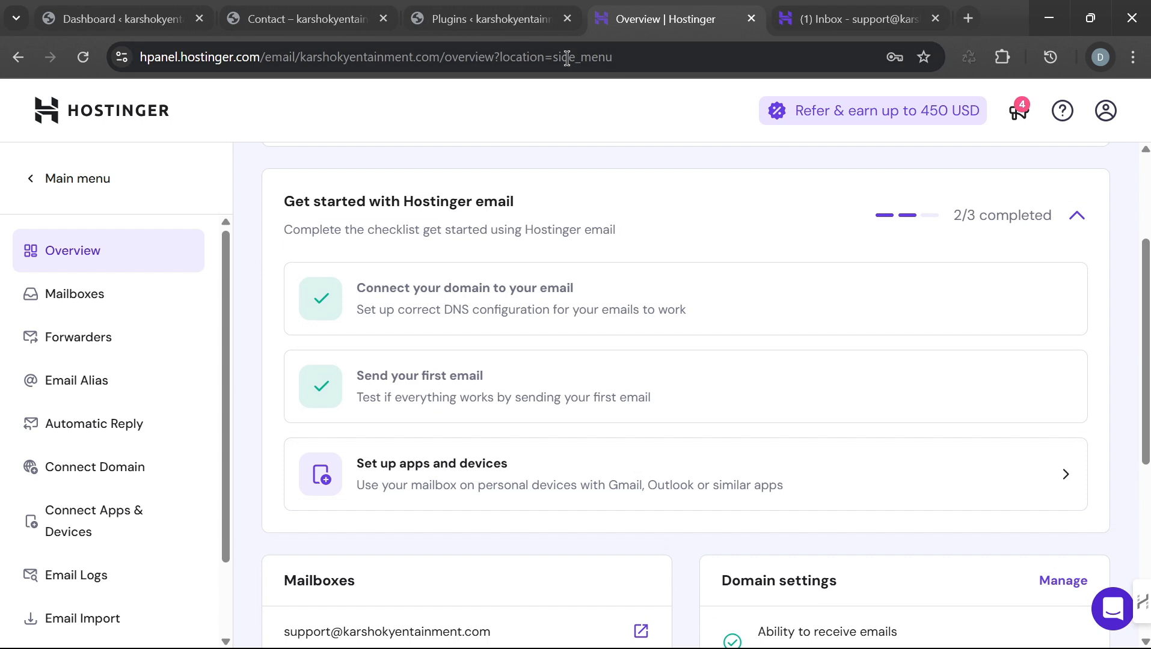
Step: Settle on the WordPress Dashboard and show the Plugins flyout with Add New Plugin
{"action": "left_click", "coordinate": [313, 24]}
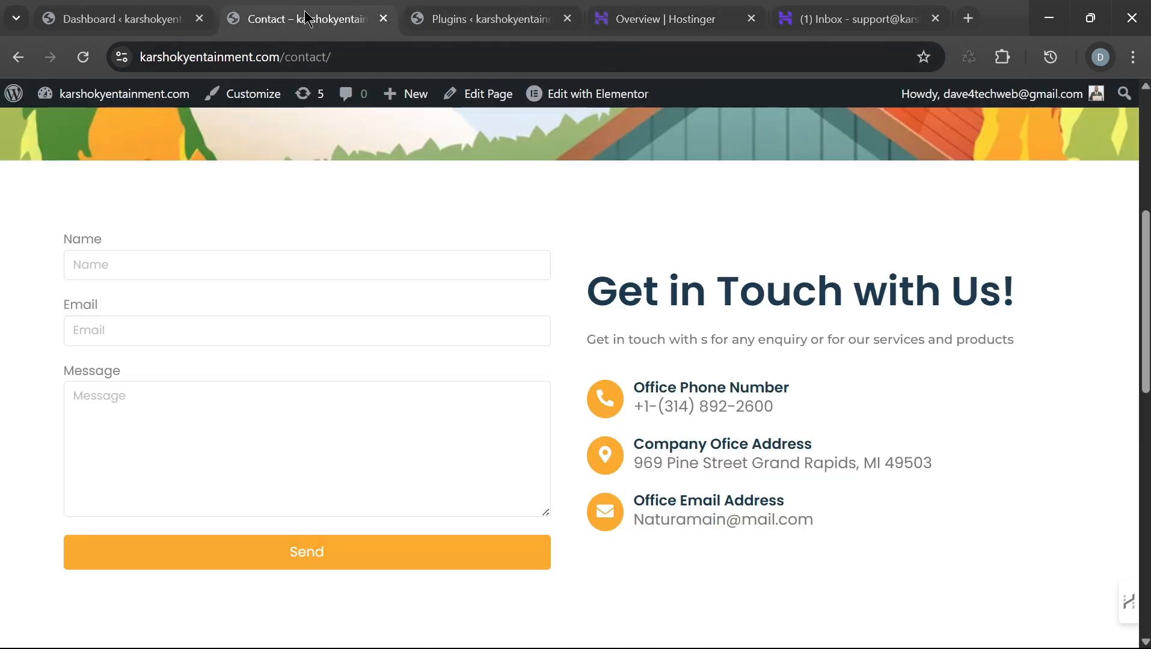
{"action": "left_click", "coordinate": [118, 17]}
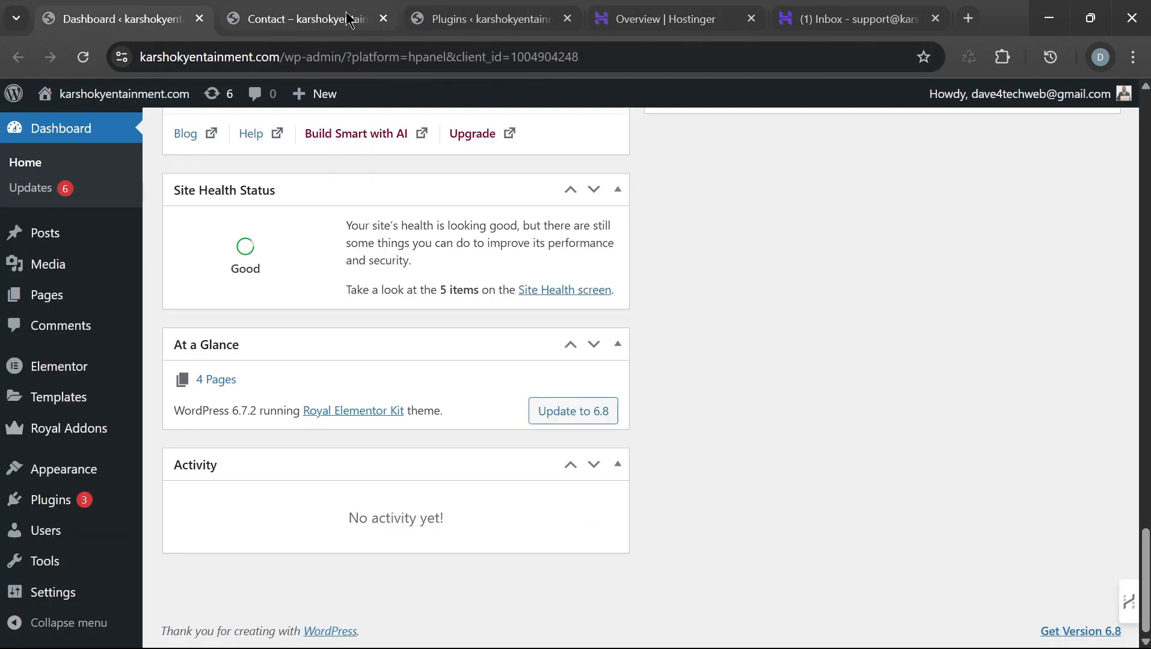
{"action": "left_click", "coordinate": [312, 18]}
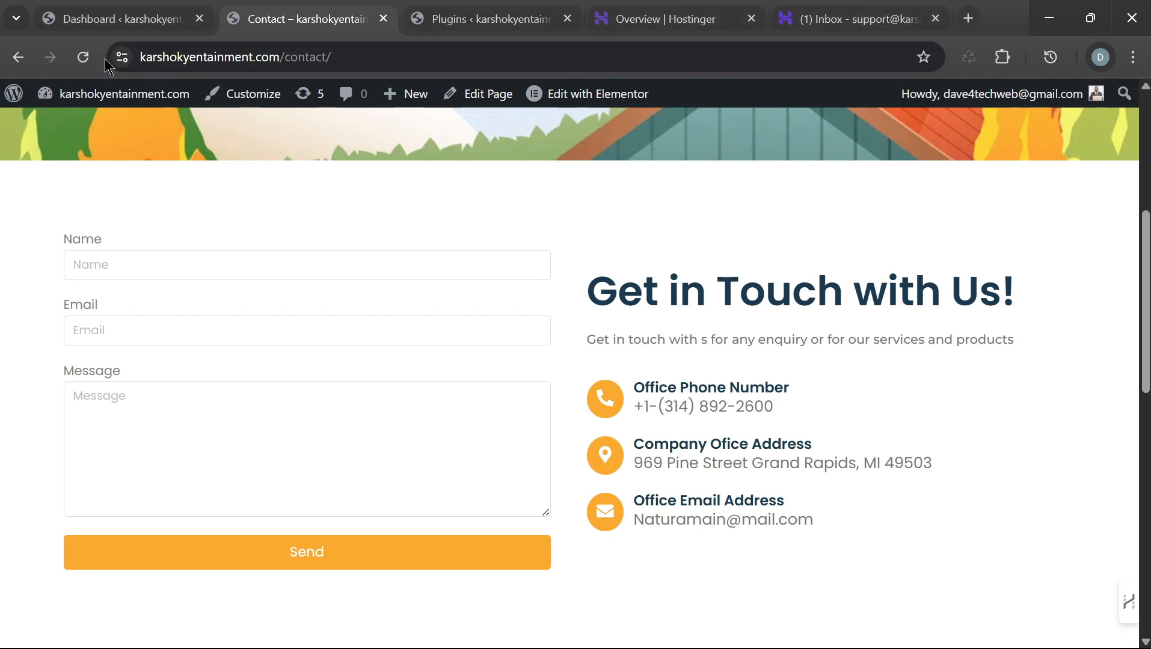
{"action": "left_click", "coordinate": [121, 19]}
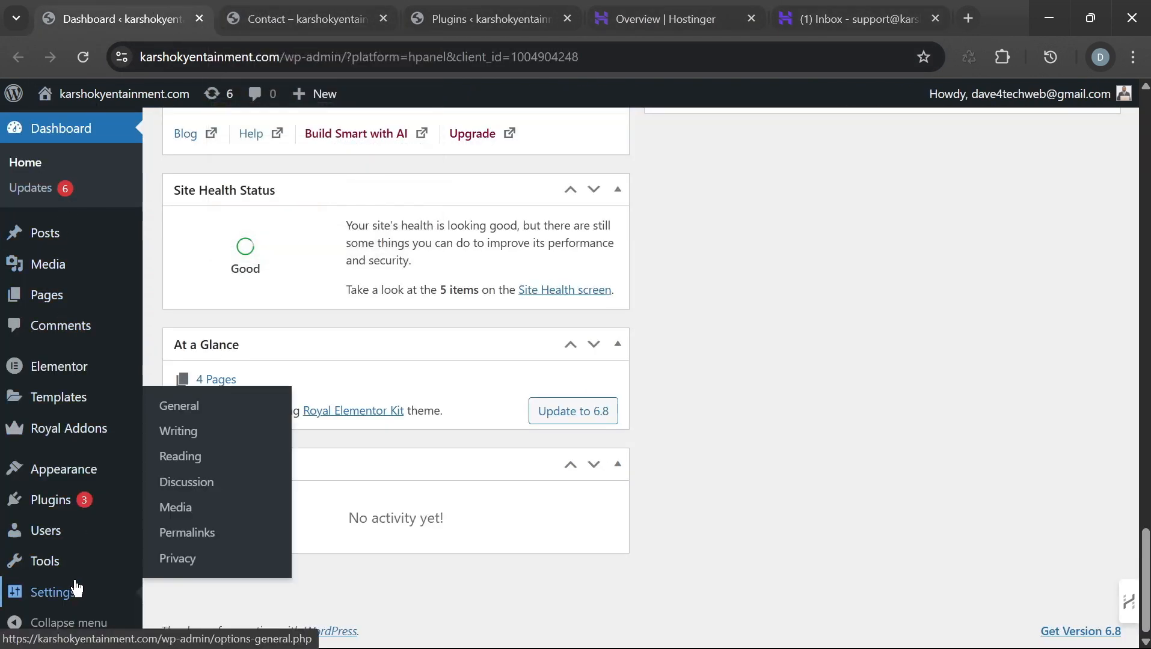
{"action": "mouse_move", "coordinate": [91, 502]}
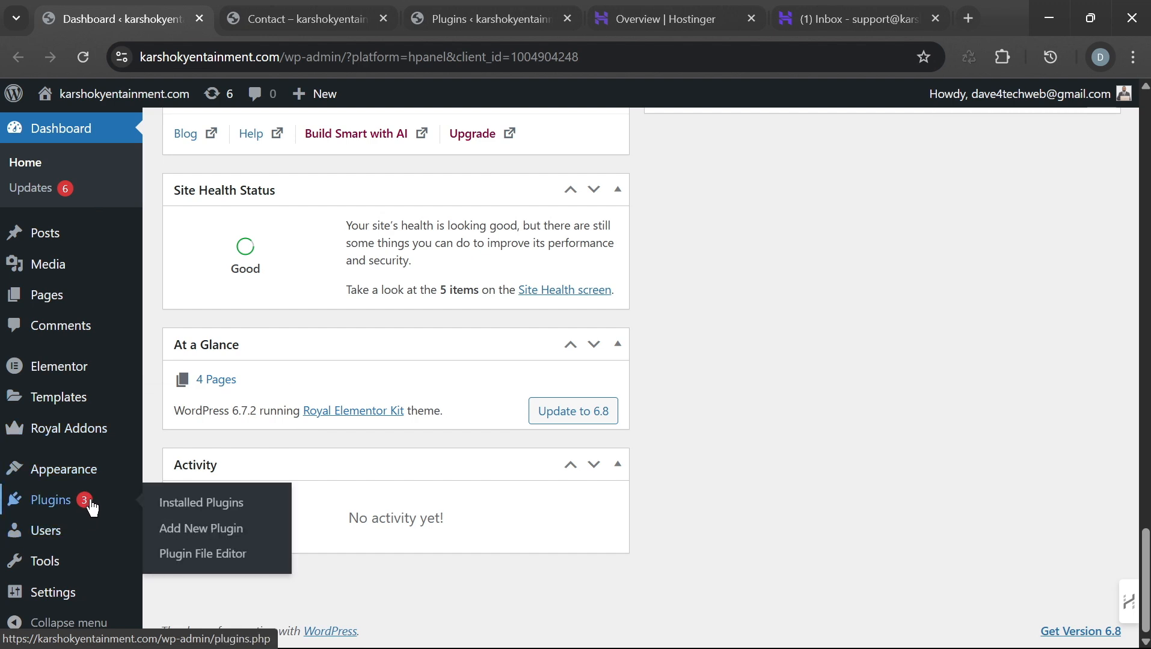
Step: Open Add Plugins in a new tab and dismiss the theme rating, New Widgets and Flash Sale notices
{"action": "right_click", "coordinate": [213, 539]}
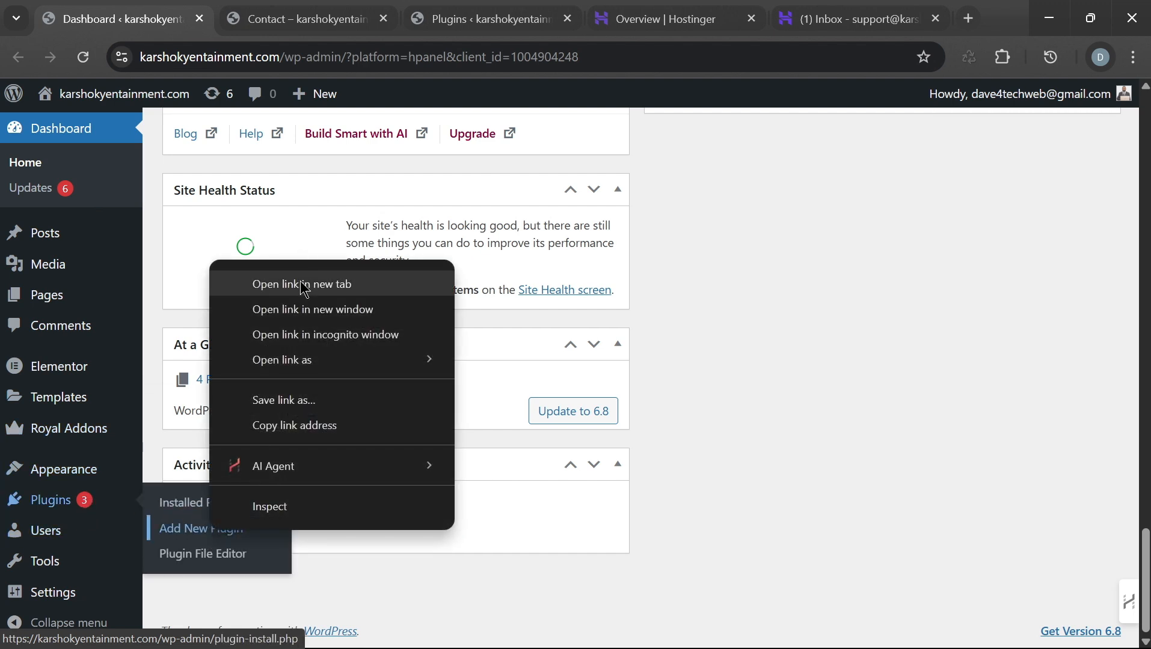
{"action": "left_click", "coordinate": [300, 282]}
{"action": "left_click", "coordinate": [248, 19]}
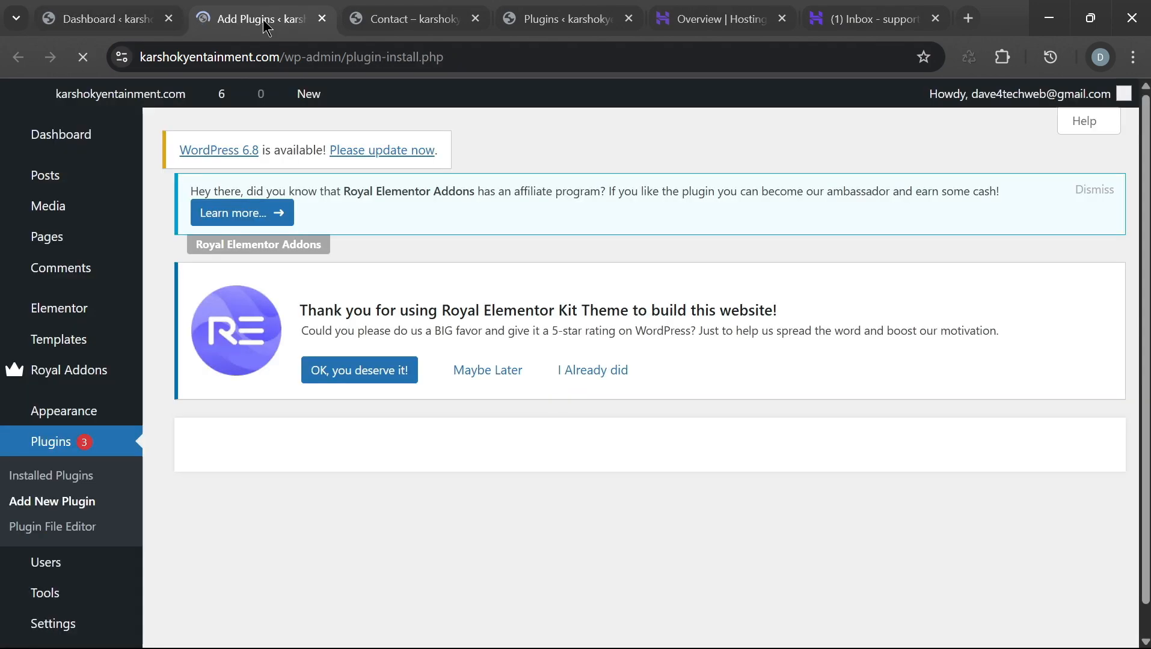
{"action": "scroll", "coordinate": [915, 403], "scroll_direction": "down", "scroll_amount": 15}
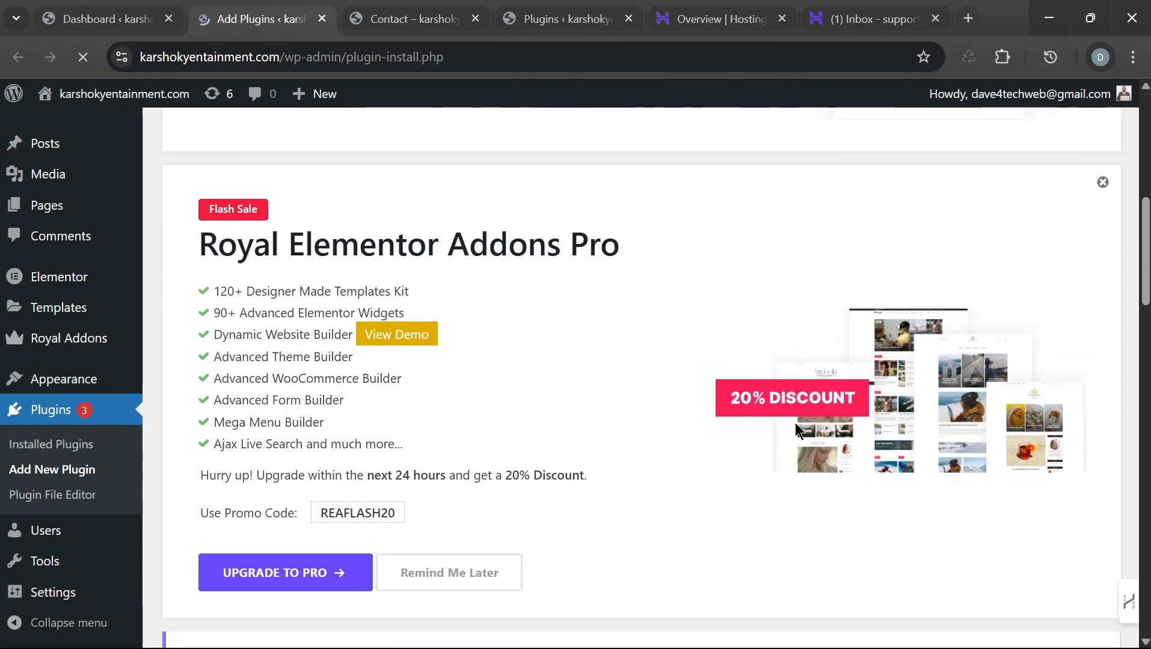
{"action": "scroll", "coordinate": [781, 427], "scroll_direction": "up", "scroll_amount": 15}
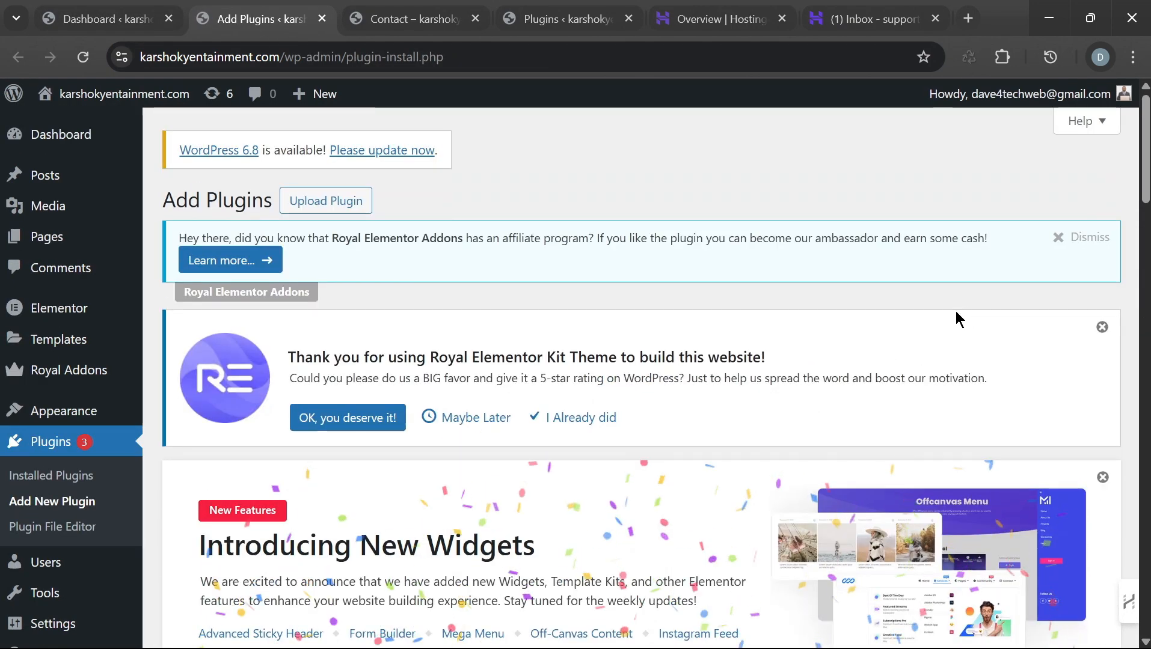
{"action": "left_click", "coordinate": [1102, 327]}
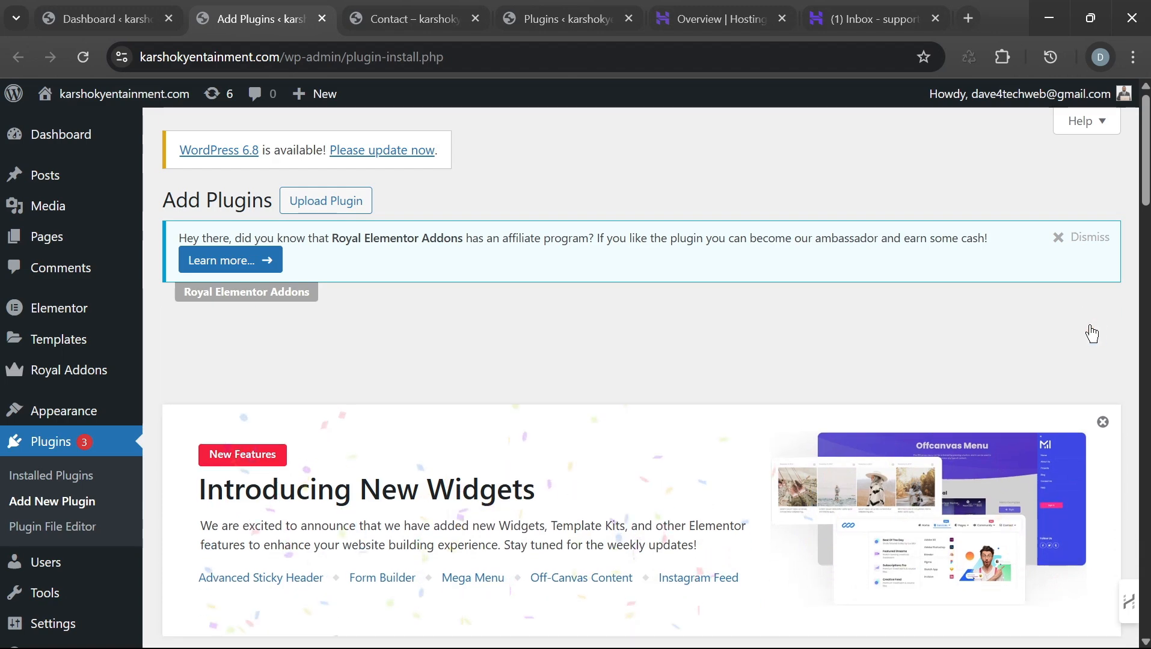
{"action": "left_click", "coordinate": [1104, 328]}
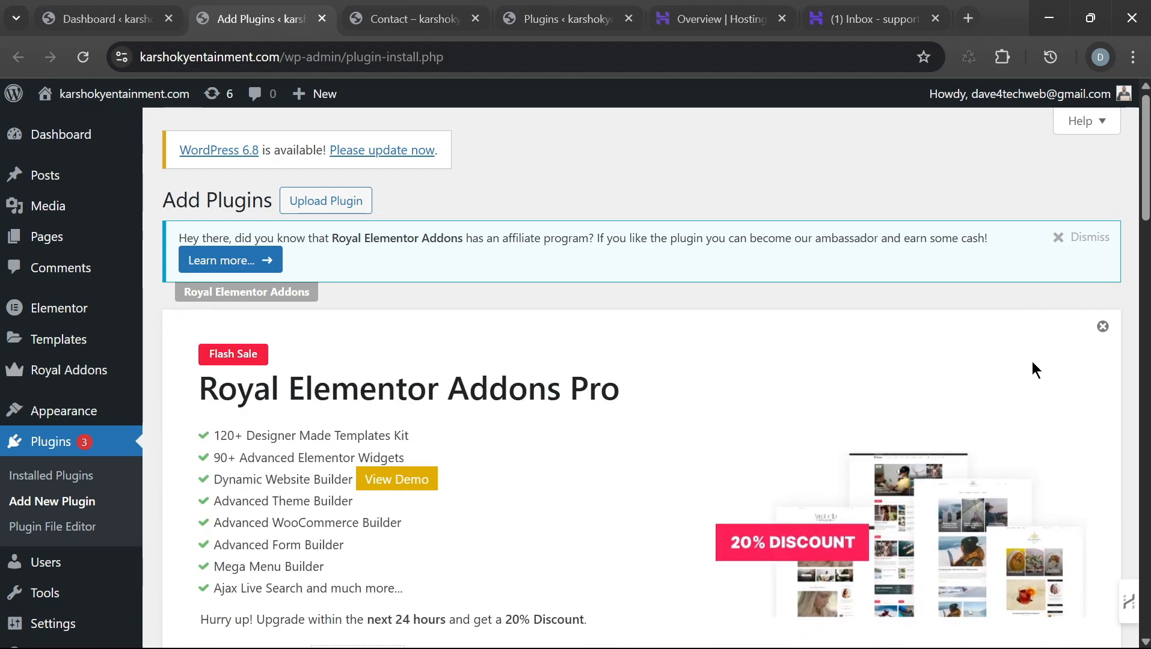
{"action": "left_click", "coordinate": [1104, 329]}
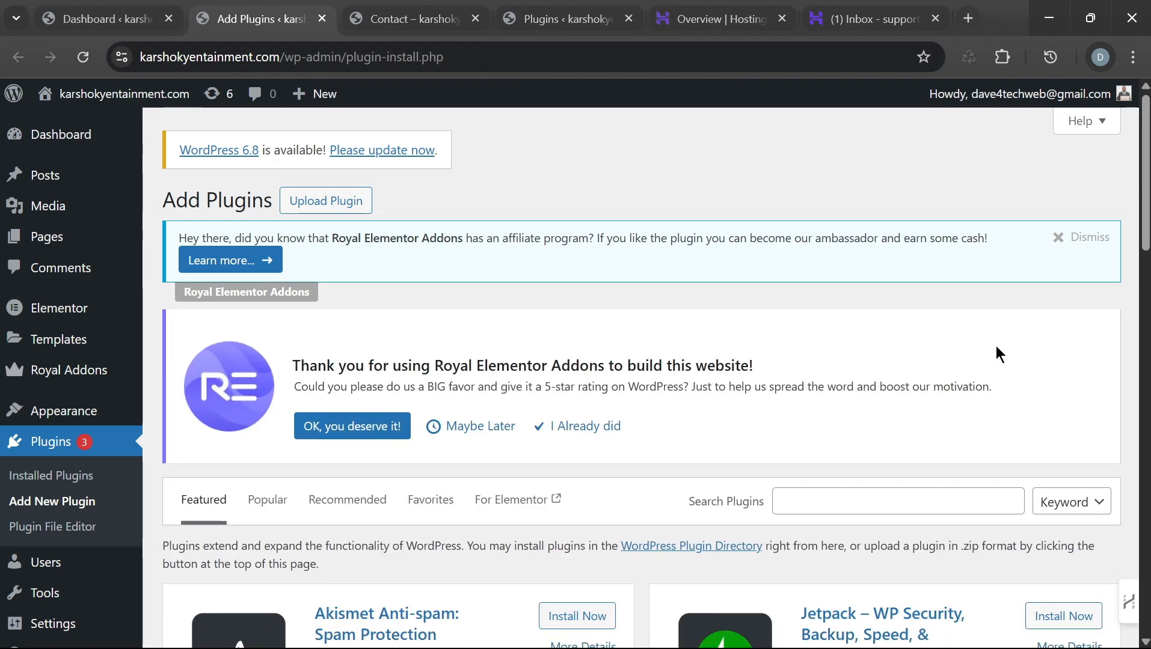
{"action": "scroll", "coordinate": [776, 395], "scroll_direction": "down", "scroll_amount": 6}
{"action": "scroll", "coordinate": [779, 385], "scroll_direction": "up", "scroll_amount": 5}
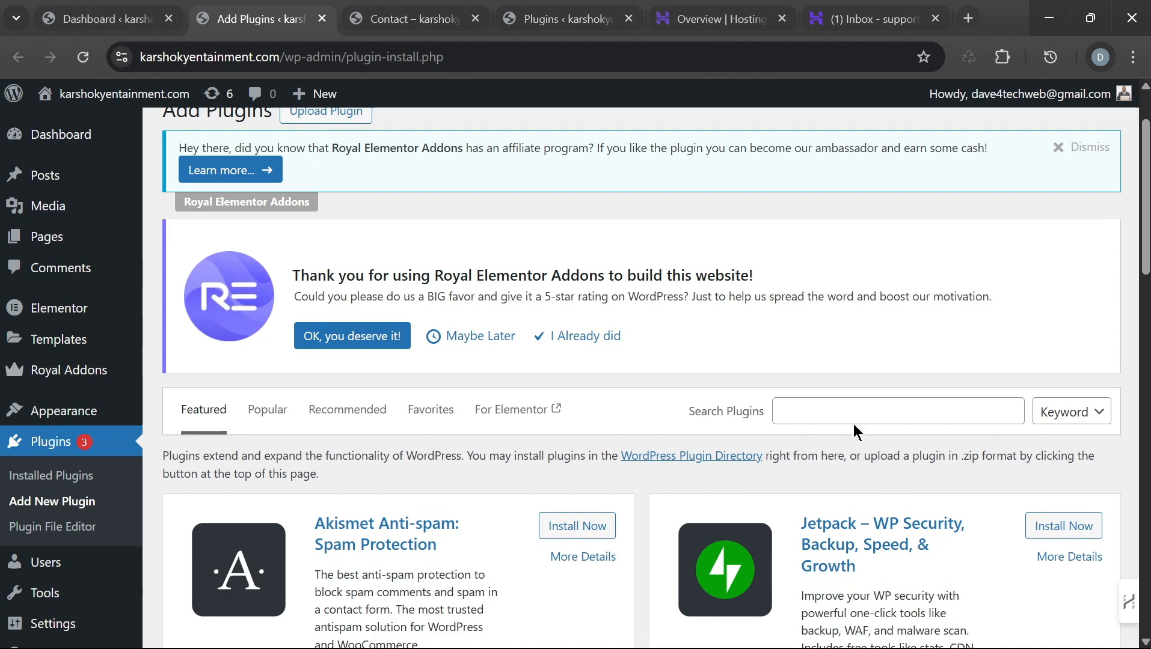
Step: Search the plugin directory for 'wp mail smtp' and scroll the results
{"action": "left_click", "coordinate": [851, 405]}
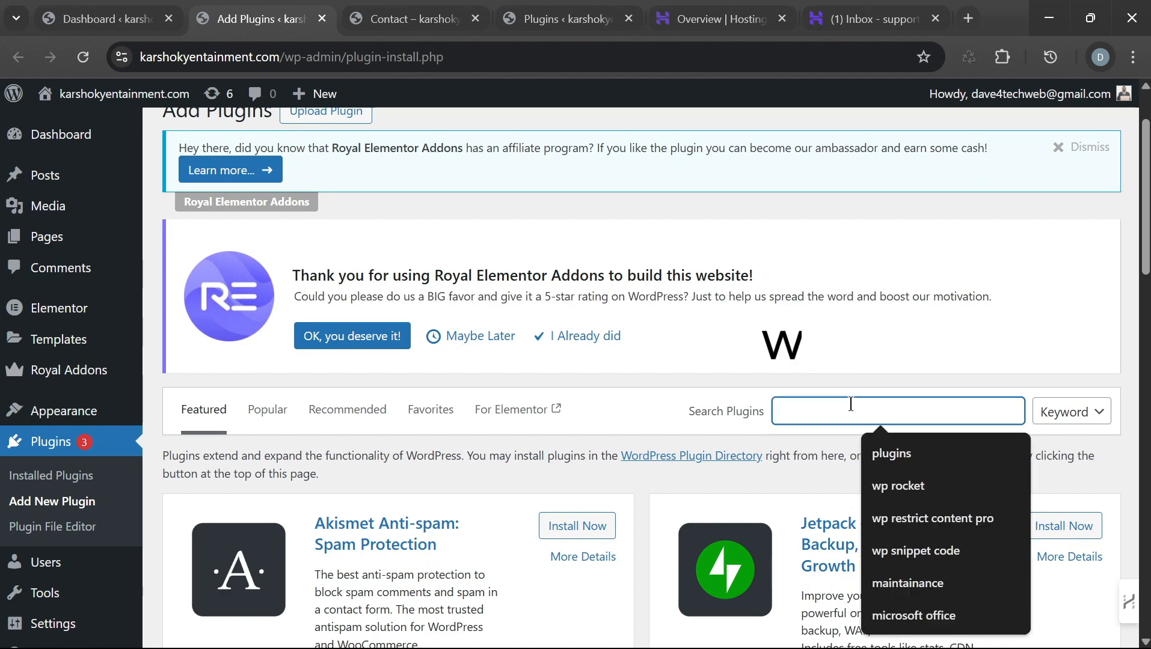
{"action": "type", "text": "wp"}
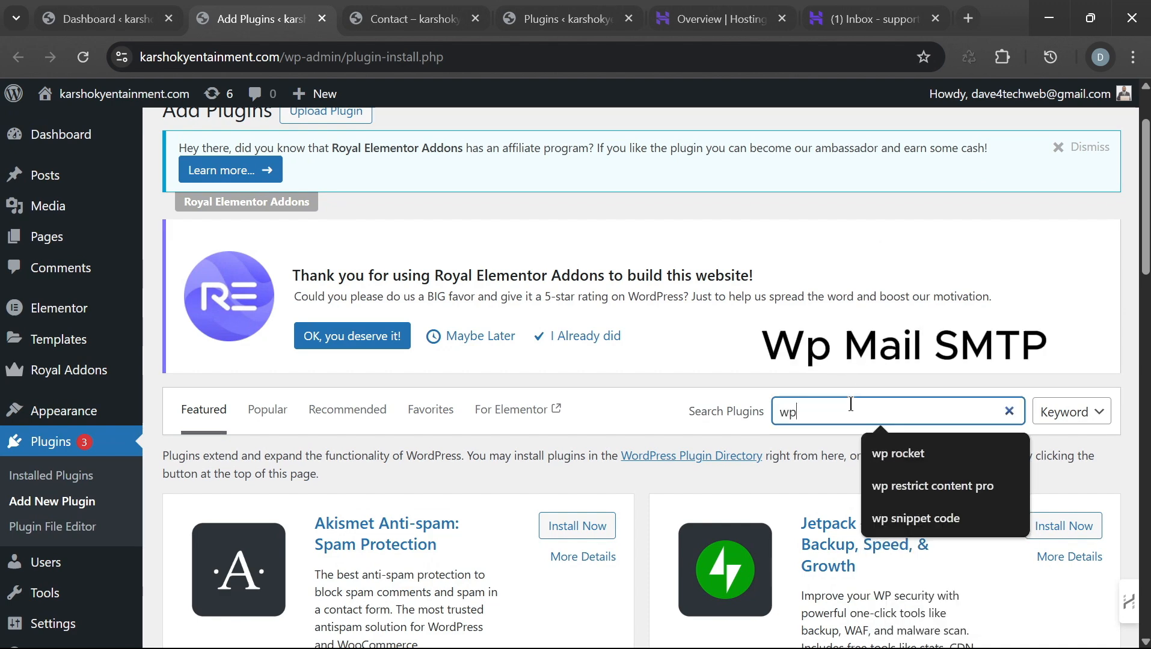
{"action": "type", "text": " mai"}
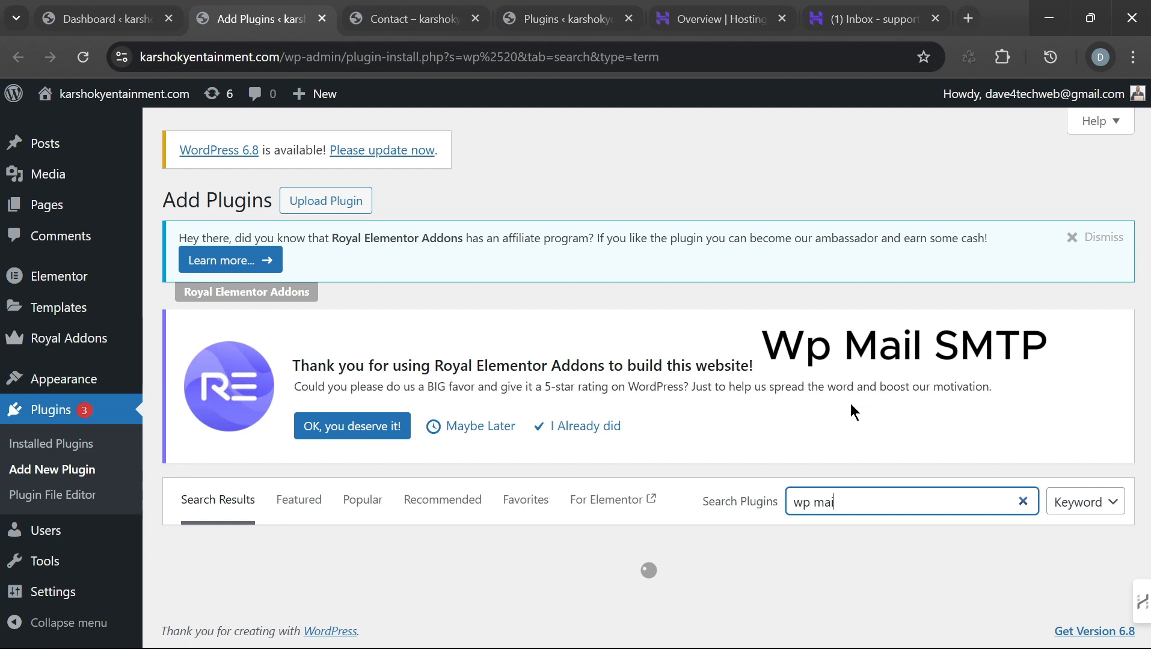
{"action": "type", "text": "l smtp"}
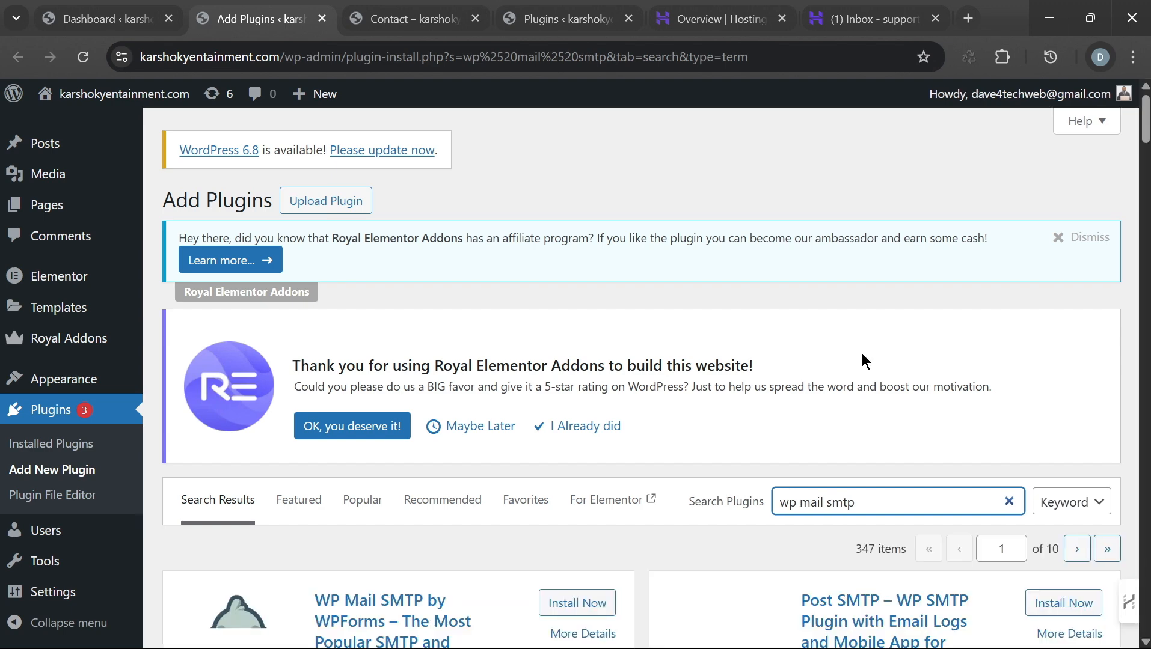
{"action": "scroll", "coordinate": [862, 354], "scroll_direction": "down", "scroll_amount": 3}
{"action": "scroll", "coordinate": [862, 354], "scroll_direction": "up", "scroll_amount": 4}
{"action": "scroll", "coordinate": [978, 335], "scroll_direction": "down", "scroll_amount": 5}
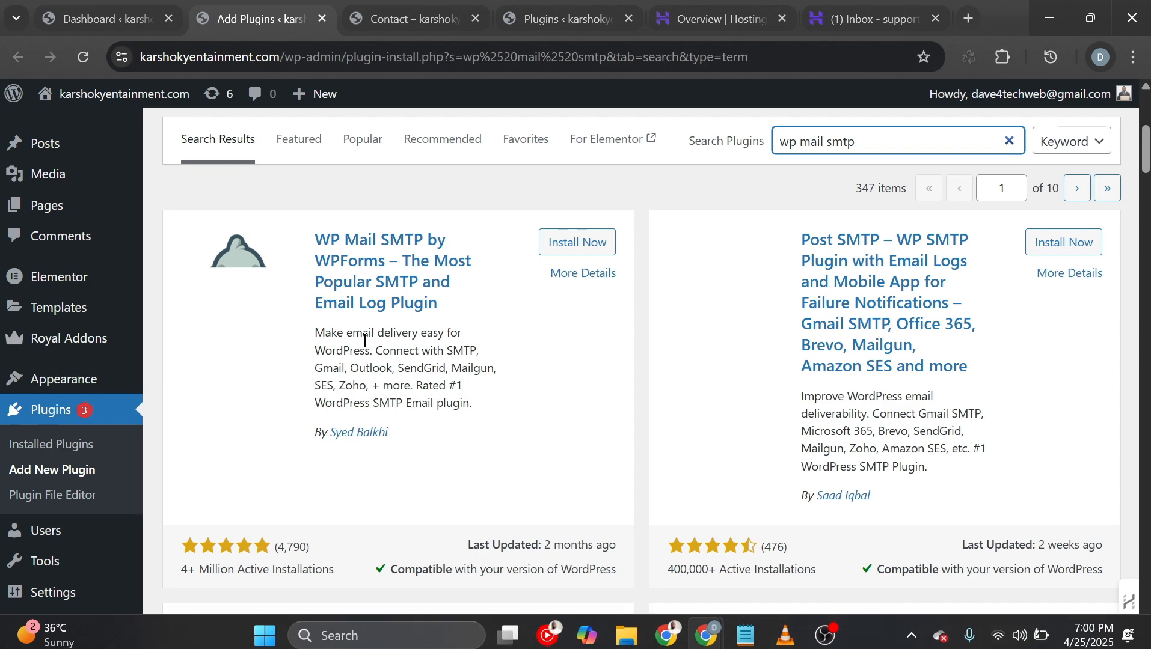
Step: Reload the results and install WP Mail SMTP by WPForms
{"action": "left_click", "coordinate": [83, 56]}
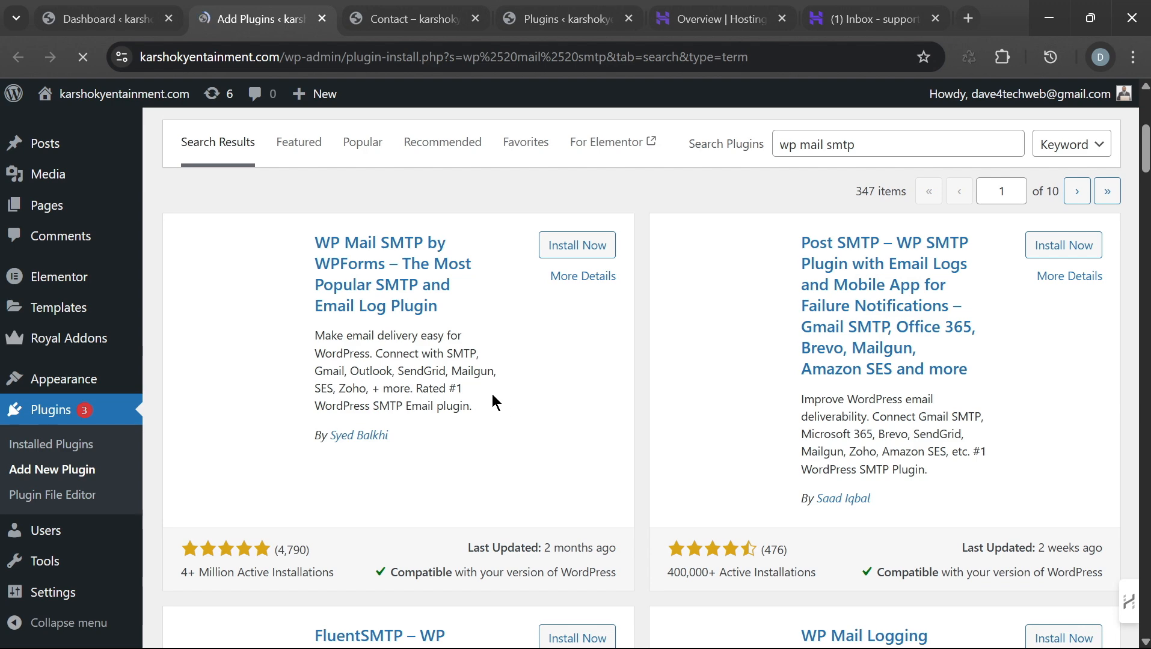
{"action": "scroll", "coordinate": [884, 433], "scroll_direction": "down", "scroll_amount": 3}
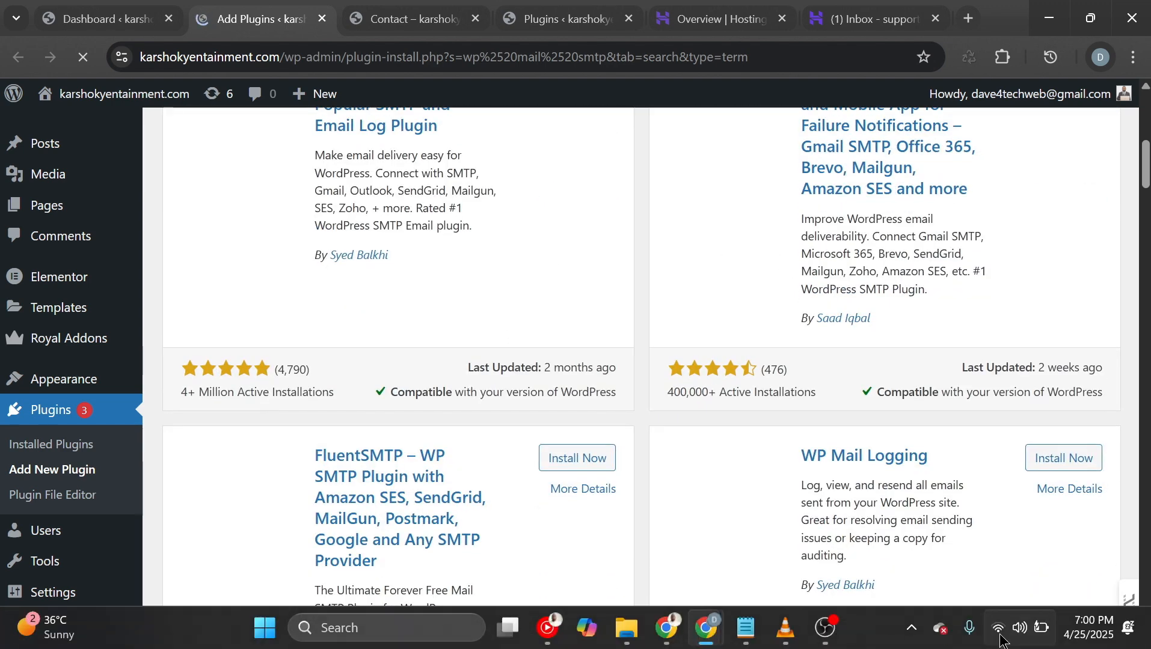
{"action": "scroll", "coordinate": [439, 277], "scroll_direction": "up", "scroll_amount": 5}
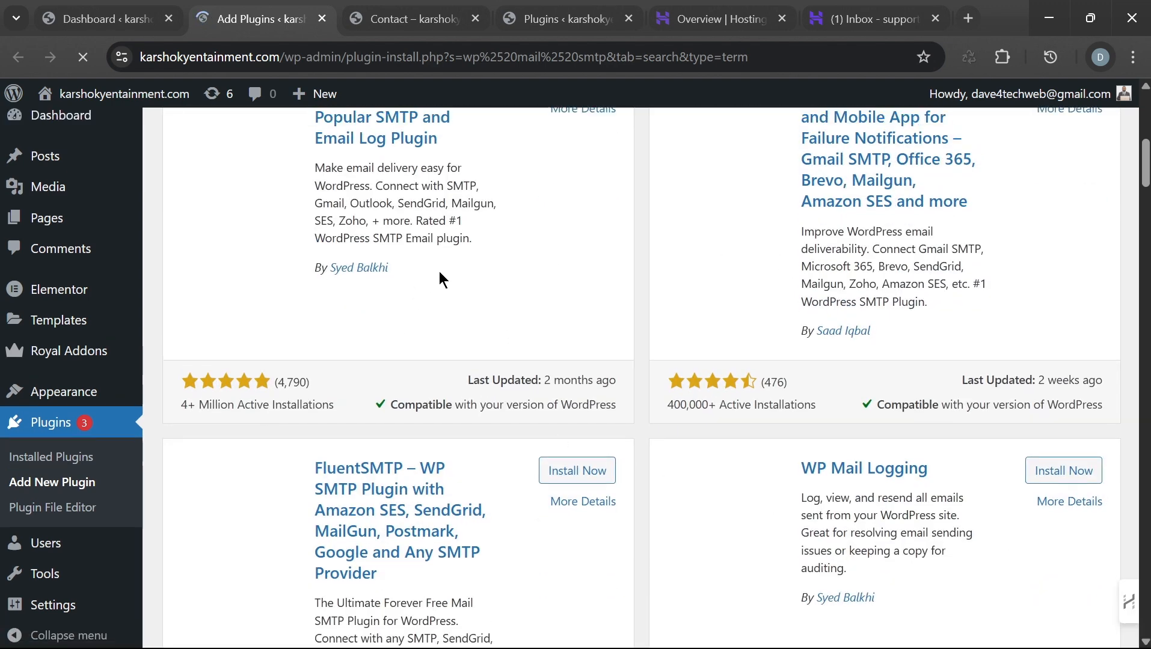
{"action": "left_click", "coordinate": [574, 337]}
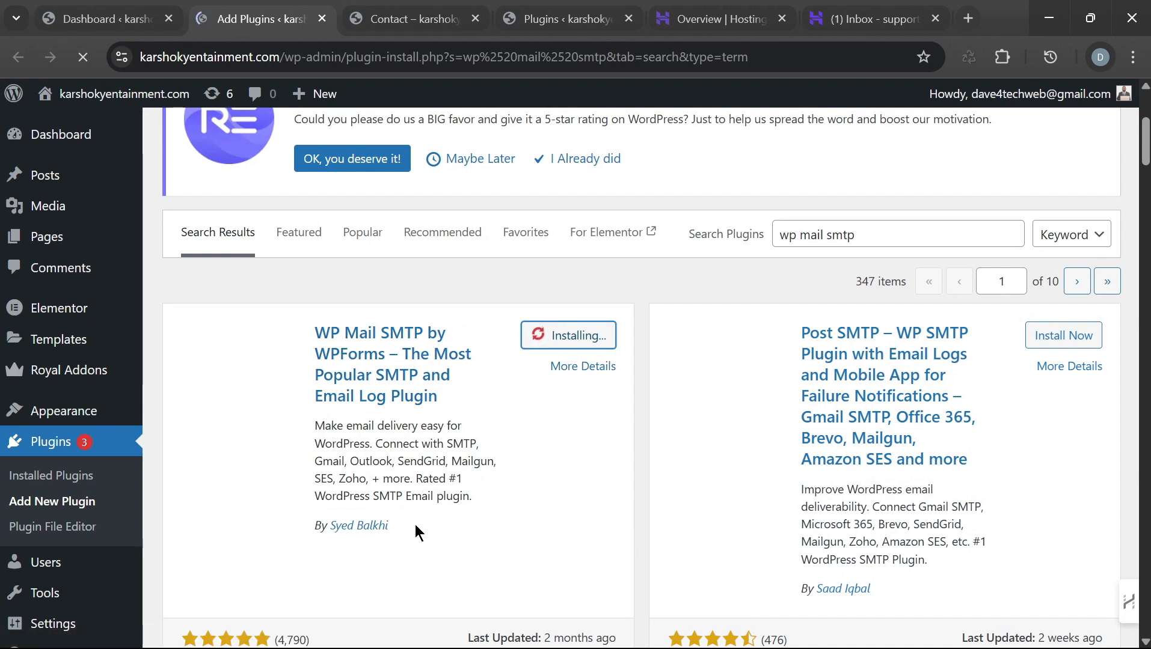
{"action": "left_click_drag", "start_coordinate": [405, 530], "coordinate": [343, 527]}
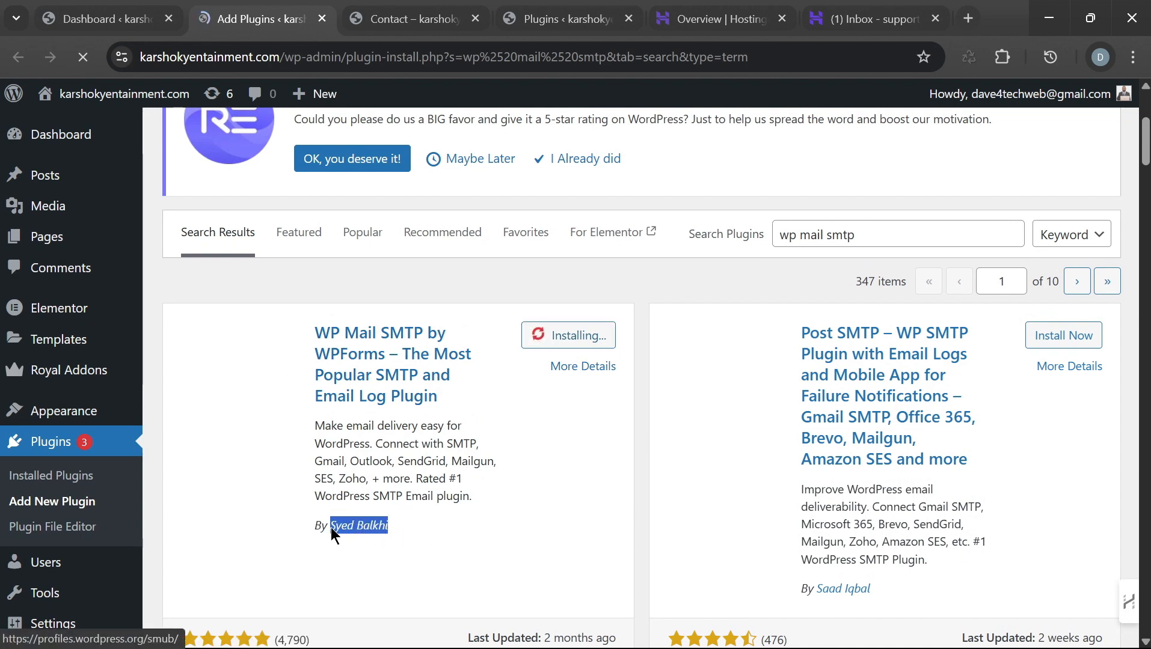
{"action": "left_click", "coordinate": [626, 503]}
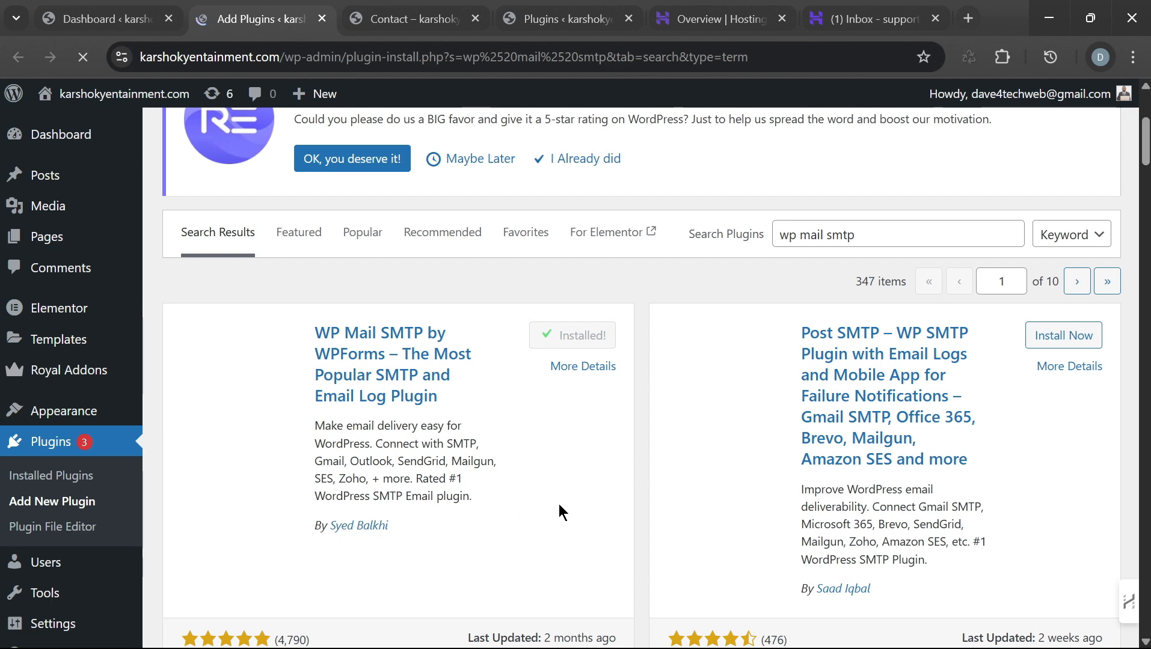
{"action": "scroll", "coordinate": [550, 492], "scroll_direction": "down", "scroll_amount": 3}
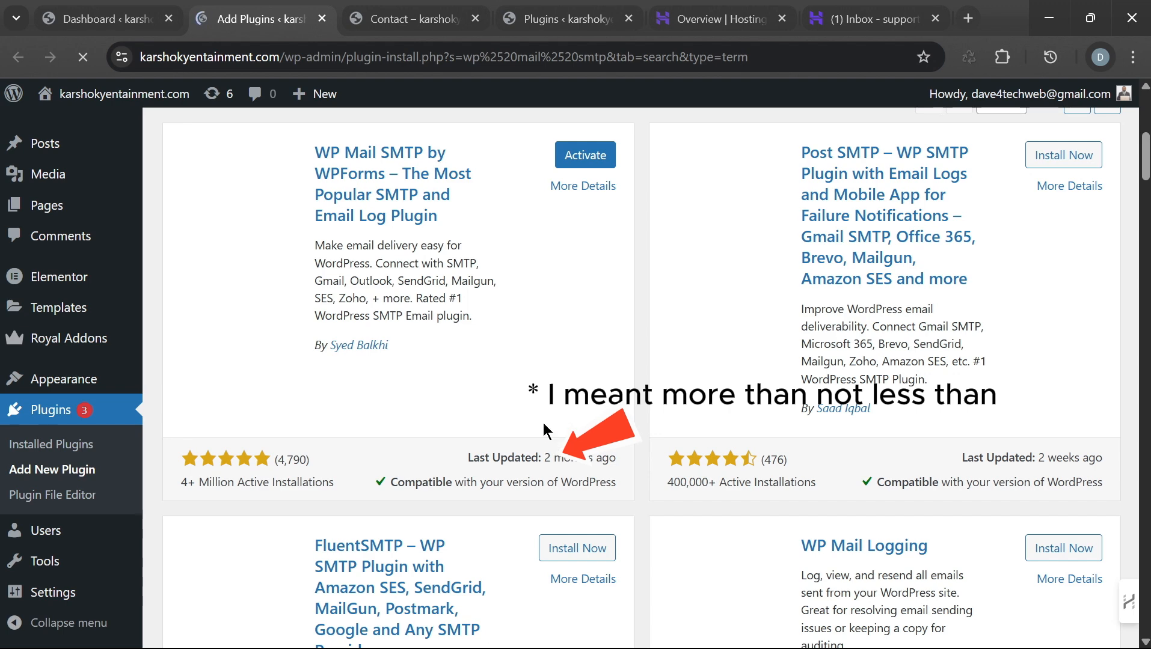
{"action": "scroll", "coordinate": [542, 413], "scroll_direction": "up", "scroll_amount": 2}
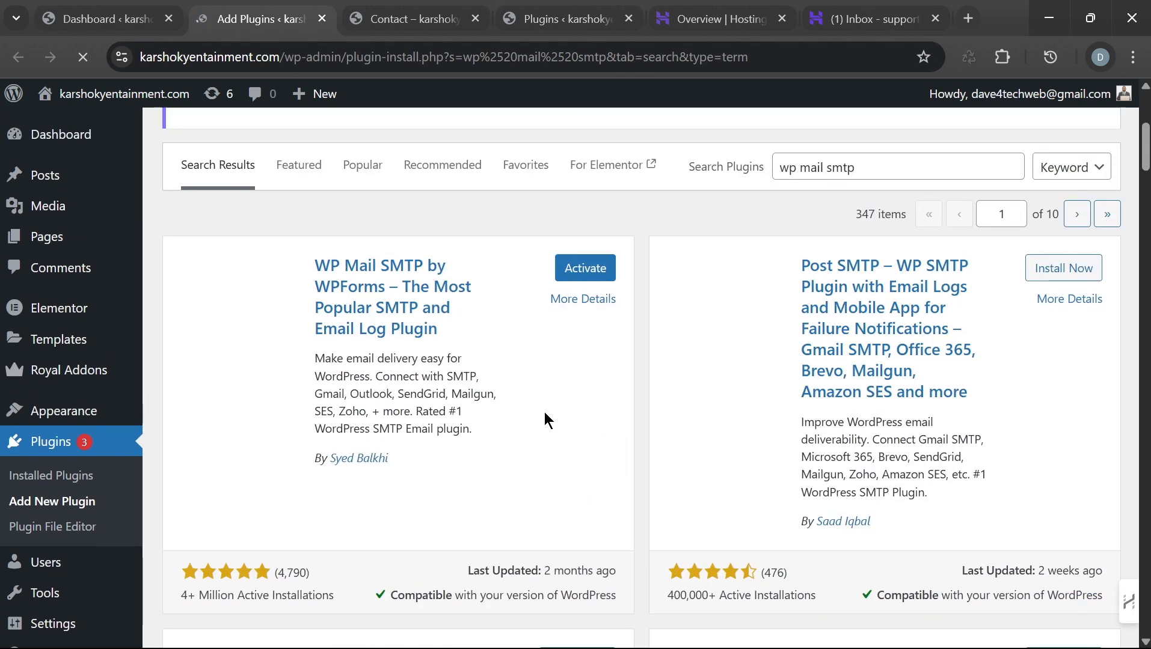
{"action": "scroll", "coordinate": [545, 412], "scroll_direction": "up", "scroll_amount": 2}
{"action": "scroll", "coordinate": [547, 459], "scroll_direction": "down", "scroll_amount": 3}
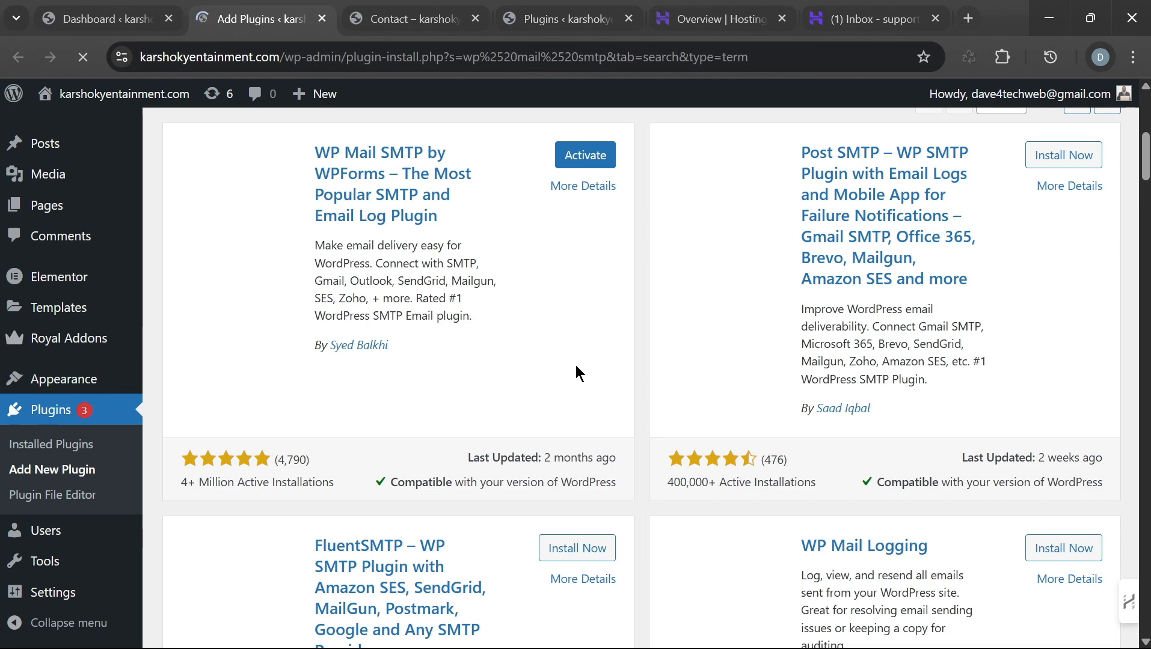
{"action": "scroll", "coordinate": [574, 367], "scroll_direction": "up", "scroll_amount": 3}
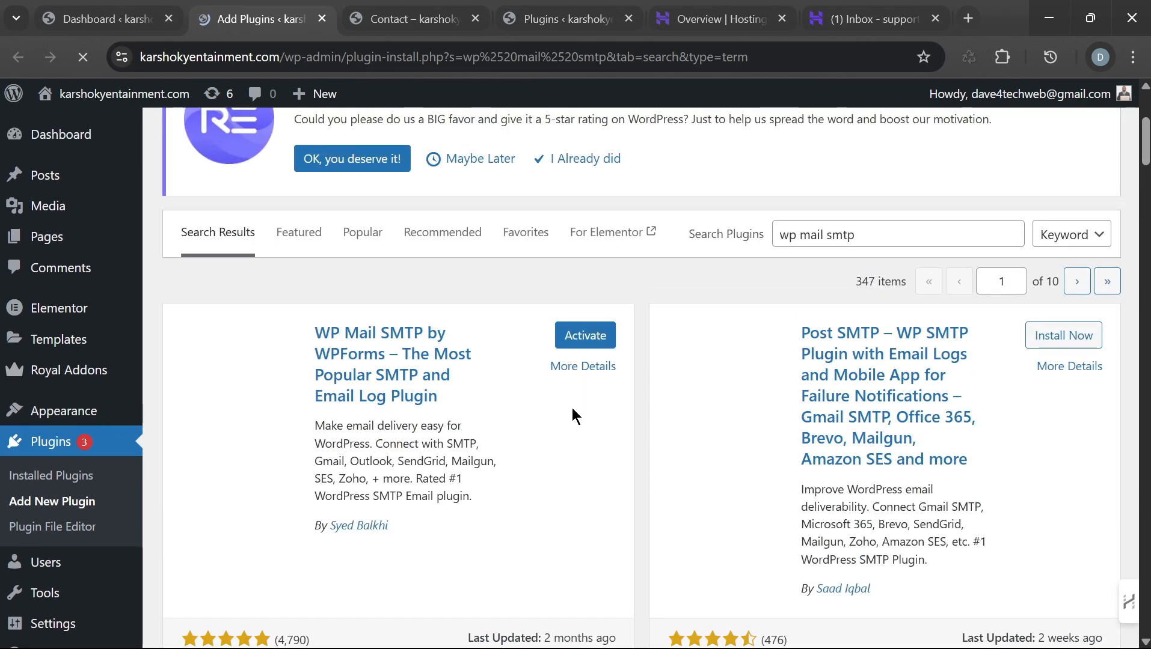
{"action": "scroll", "coordinate": [614, 451], "scroll_direction": "down", "scroll_amount": 2}
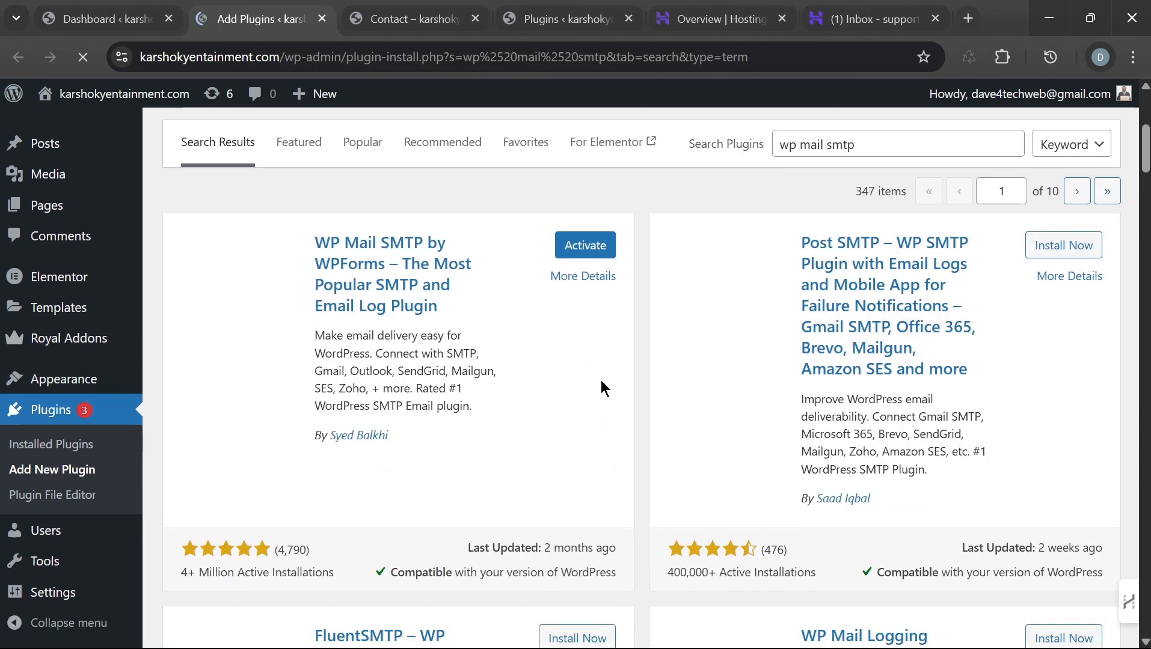
{"action": "scroll", "coordinate": [602, 404], "scroll_direction": "down", "scroll_amount": 4}
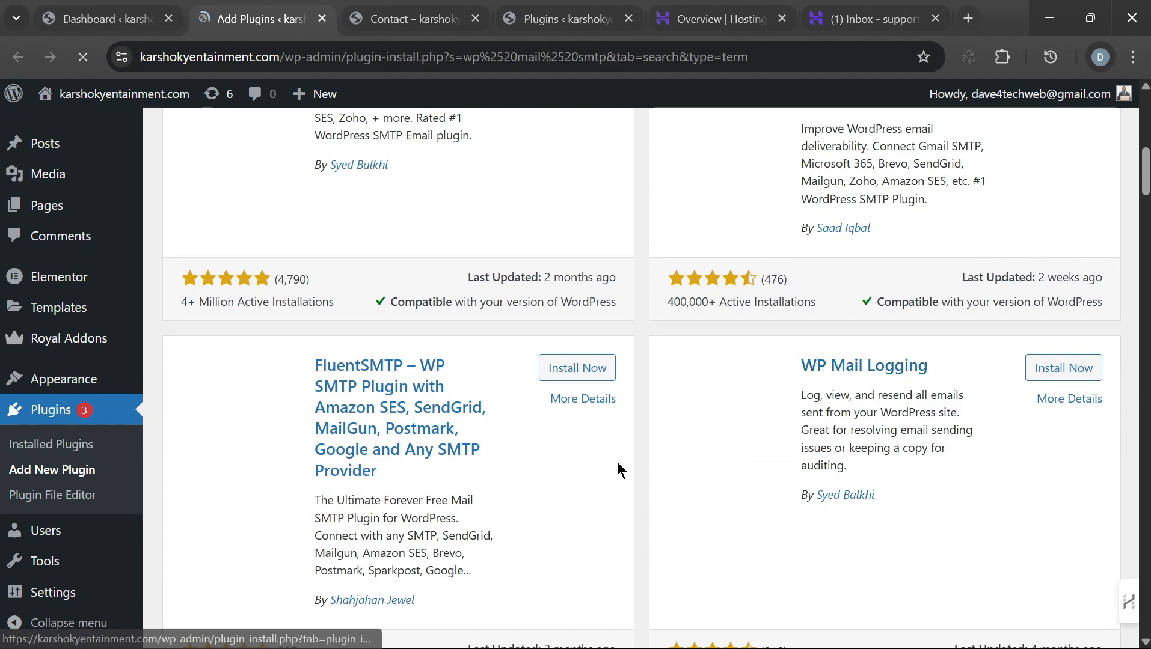
{"action": "scroll", "coordinate": [628, 459], "scroll_direction": "up", "scroll_amount": 5}
{"action": "scroll", "coordinate": [520, 352], "scroll_direction": "down", "scroll_amount": 6}
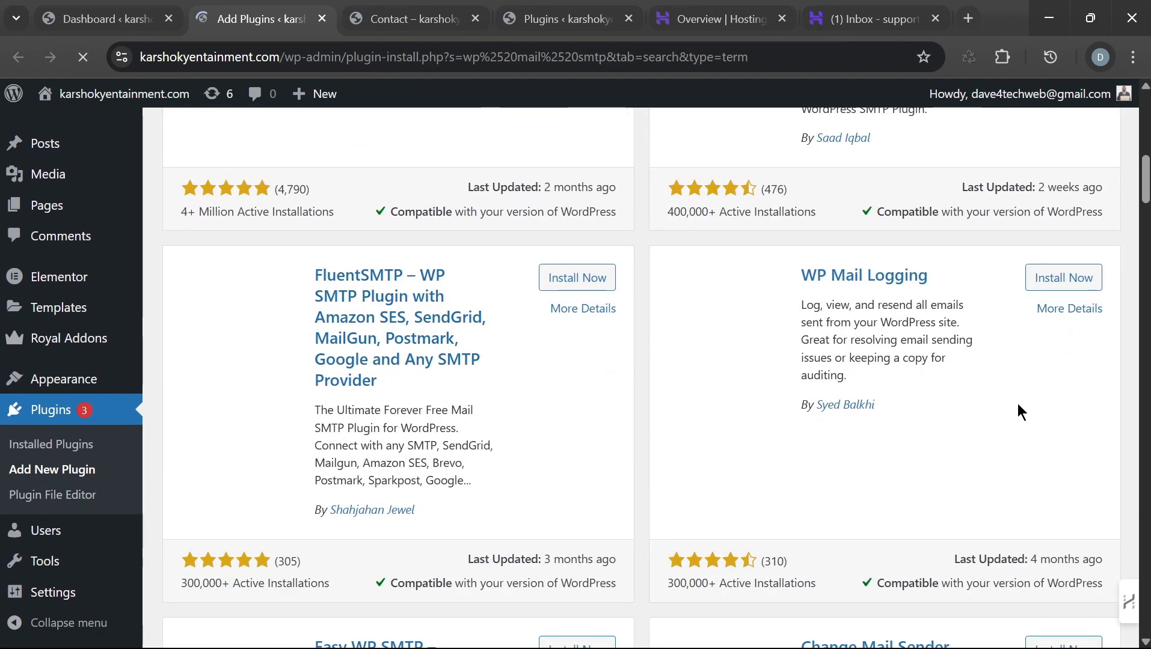
{"action": "scroll", "coordinate": [996, 385], "scroll_direction": "down", "scroll_amount": 3}
{"action": "scroll", "coordinate": [996, 385], "scroll_direction": "up", "scroll_amount": 2}
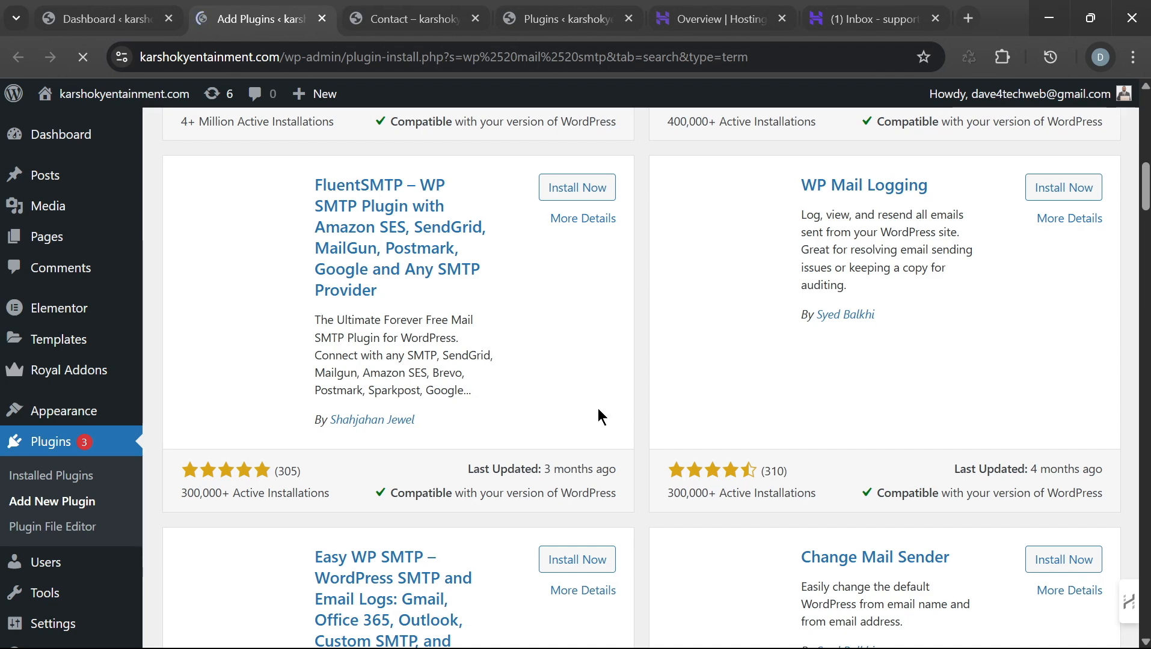
{"action": "scroll", "coordinate": [585, 433], "scroll_direction": "up", "scroll_amount": 1}
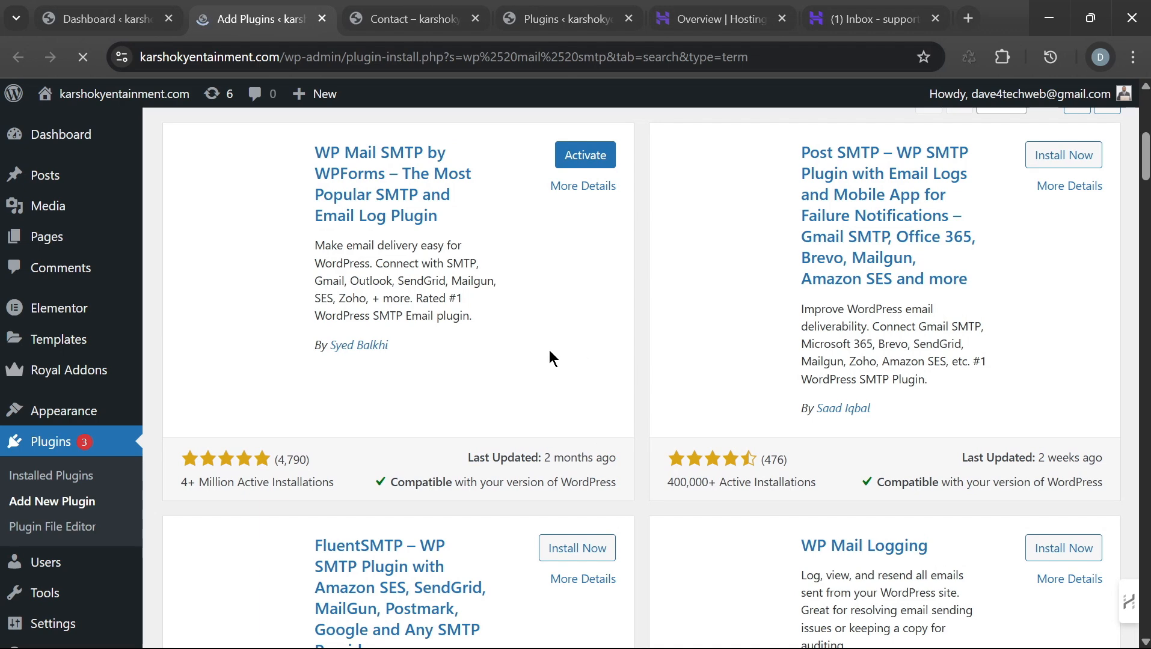
{"action": "scroll", "coordinate": [174, 338], "scroll_direction": "up", "scroll_amount": 3}
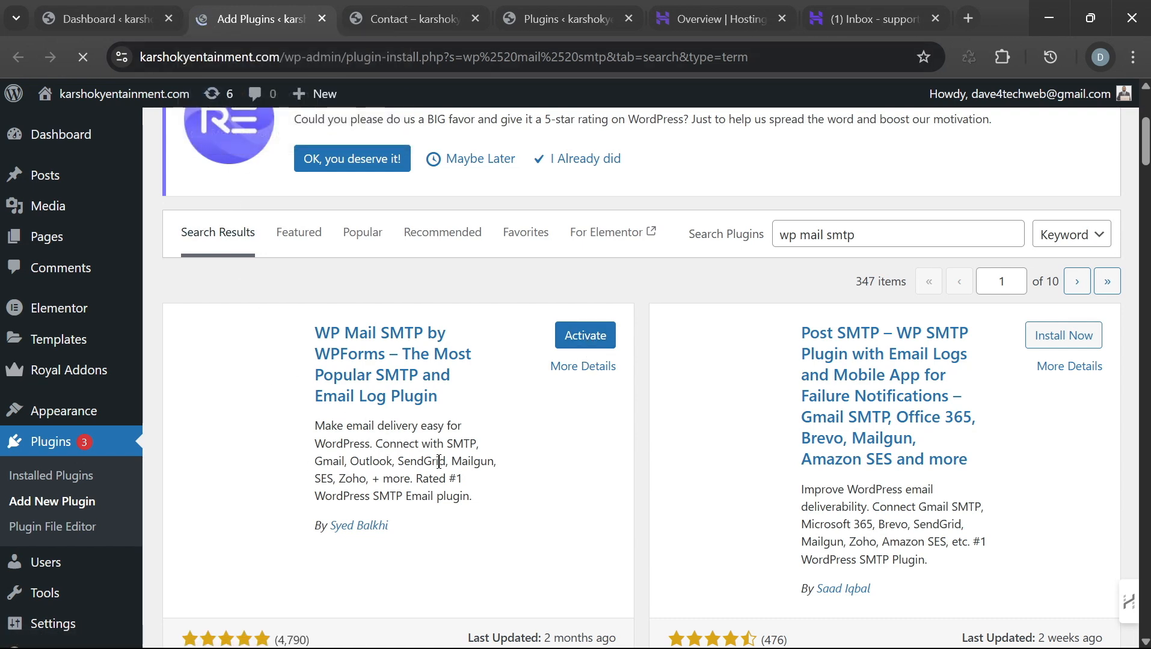
Step: Activate WP Mail SMTP, run Let's Get Started, and review the Step 1 mailer list
{"action": "mouse_move", "coordinate": [974, 647]}
{"action": "left_click", "coordinate": [583, 345]}
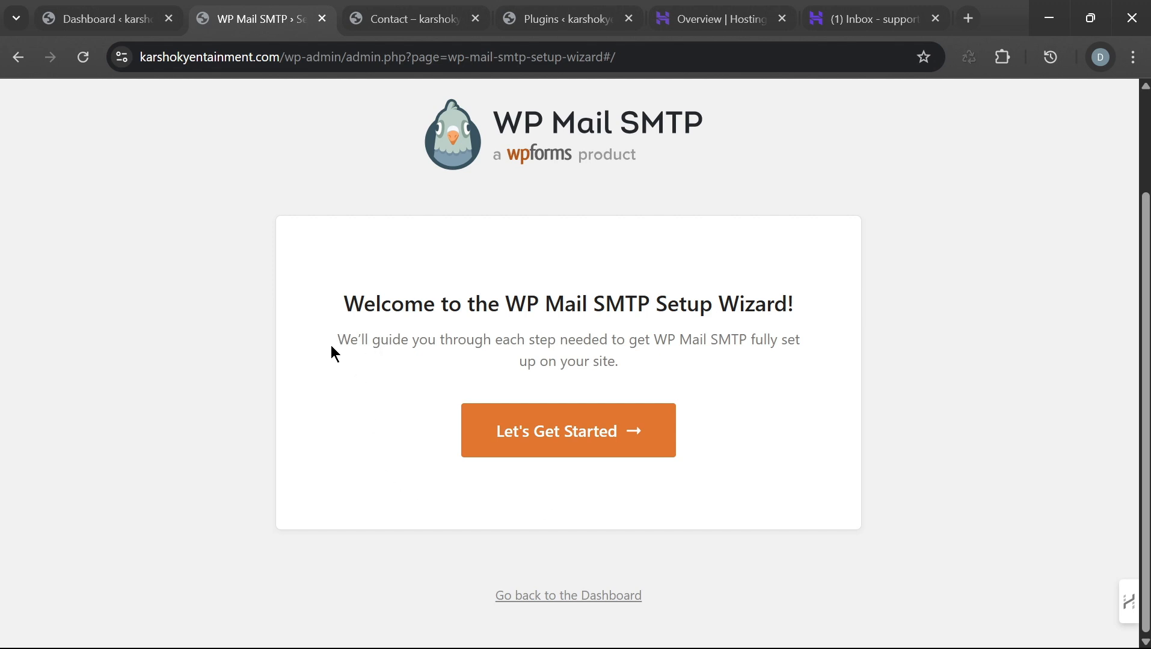
{"action": "left_click_drag", "start_coordinate": [333, 349], "coordinate": [400, 340]}
{"action": "left_click", "coordinate": [557, 439]}
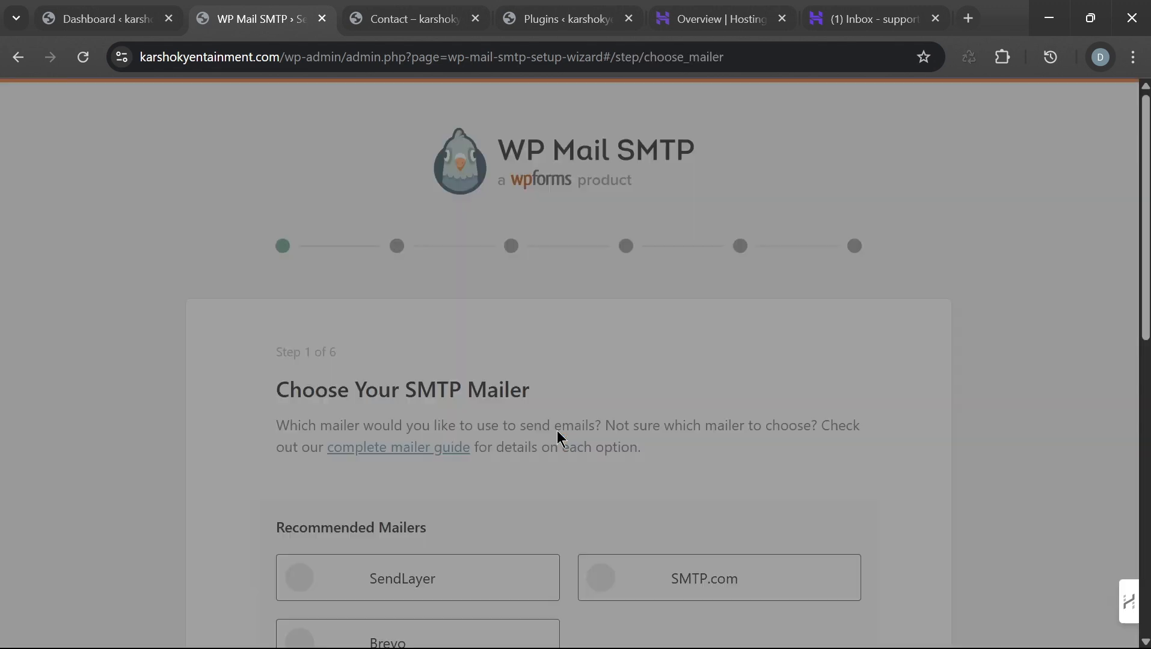
{"action": "scroll", "coordinate": [721, 347], "scroll_direction": "down", "scroll_amount": 6}
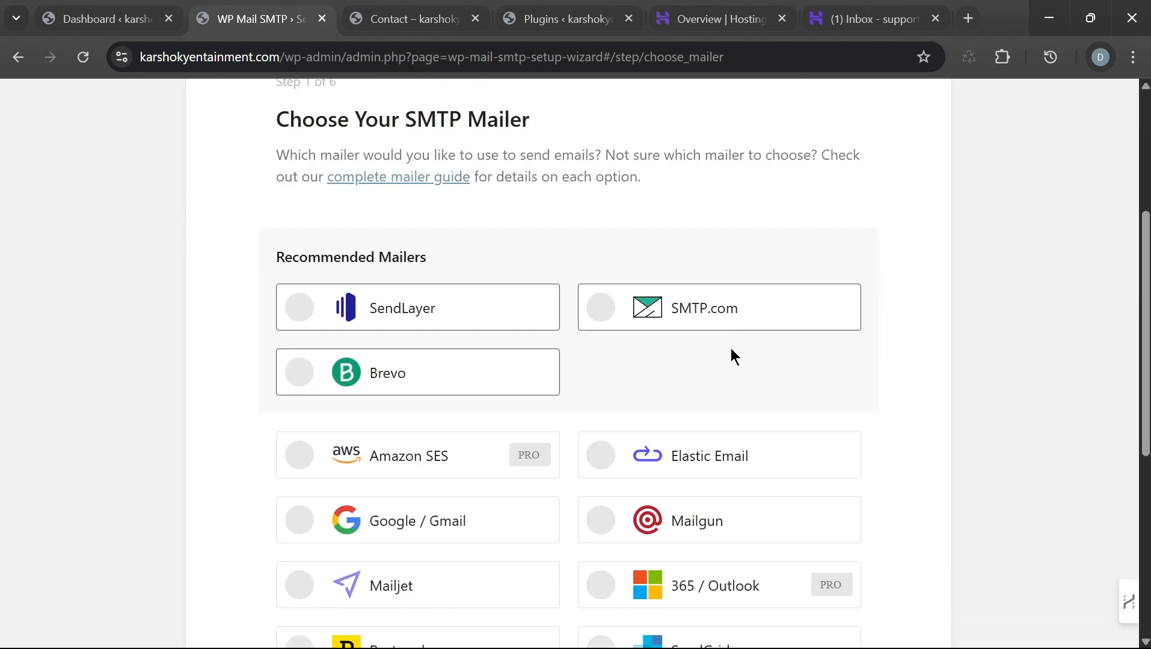
{"action": "scroll", "coordinate": [774, 347], "scroll_direction": "down", "scroll_amount": 5}
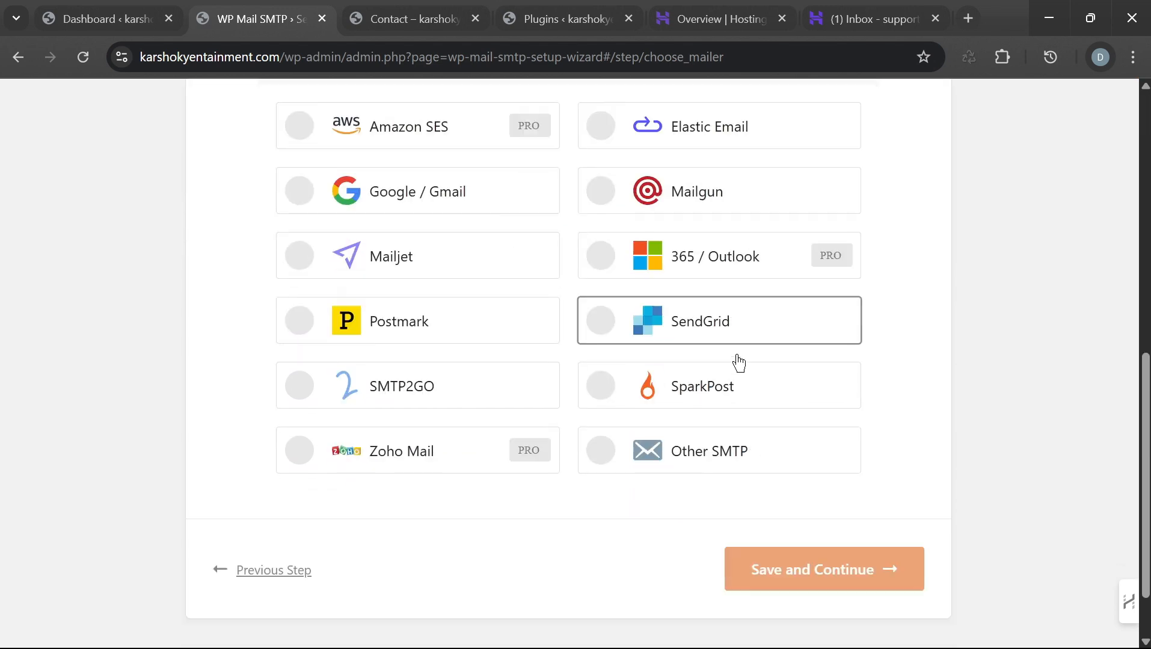
{"action": "scroll", "coordinate": [793, 373], "scroll_direction": "up", "scroll_amount": 7}
{"action": "scroll", "coordinate": [662, 349], "scroll_direction": "up", "scroll_amount": 3}
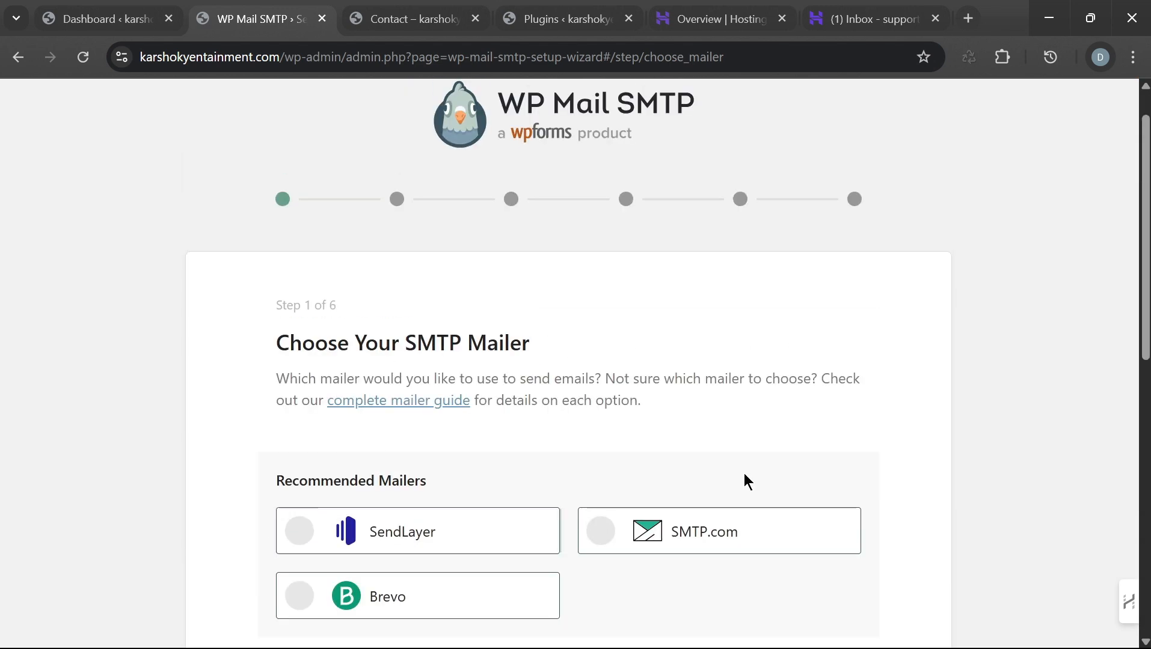
{"action": "scroll", "coordinate": [763, 395], "scroll_direction": "down", "scroll_amount": 6}
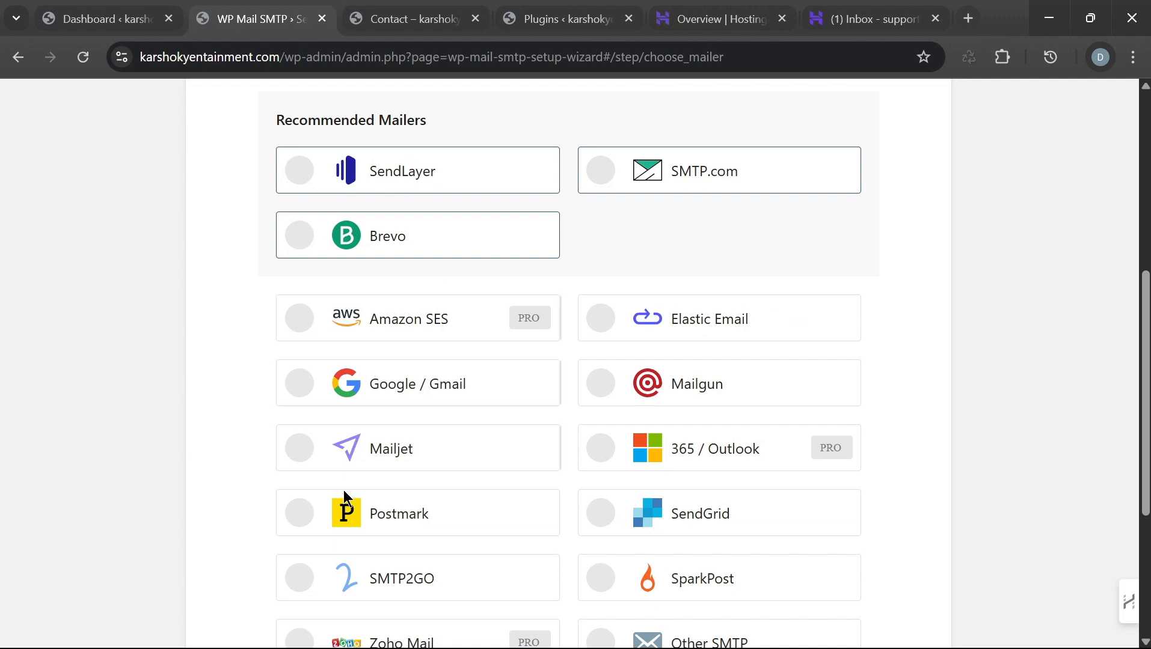
Step: Choose Other SMTP as the mailer, save, and review the Other SMTP settings step
{"action": "scroll", "coordinate": [751, 504], "scroll_direction": "down", "scroll_amount": 3}
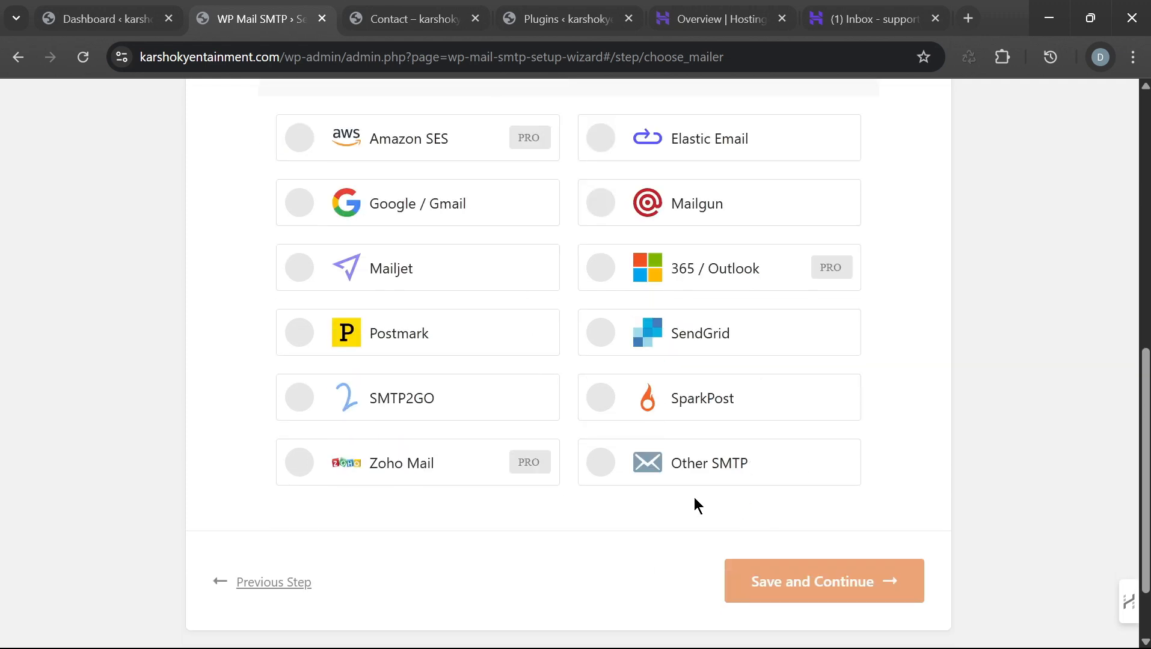
{"action": "scroll", "coordinate": [374, 208], "scroll_direction": "up", "scroll_amount": 6}
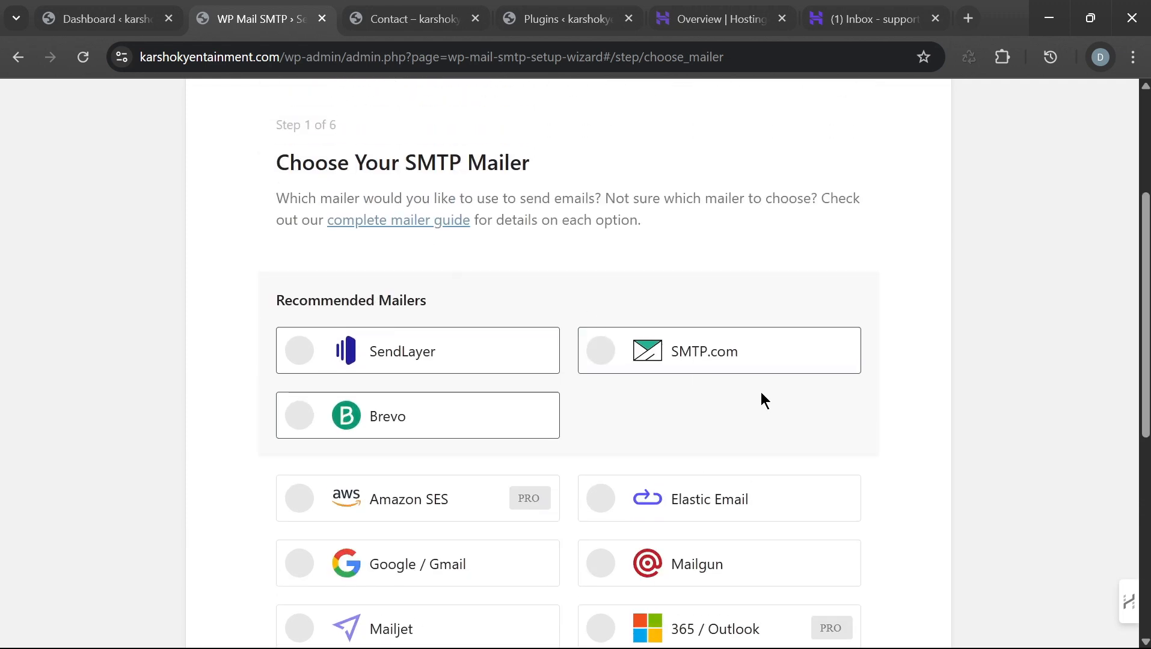
{"action": "scroll", "coordinate": [719, 362], "scroll_direction": "down", "scroll_amount": 7}
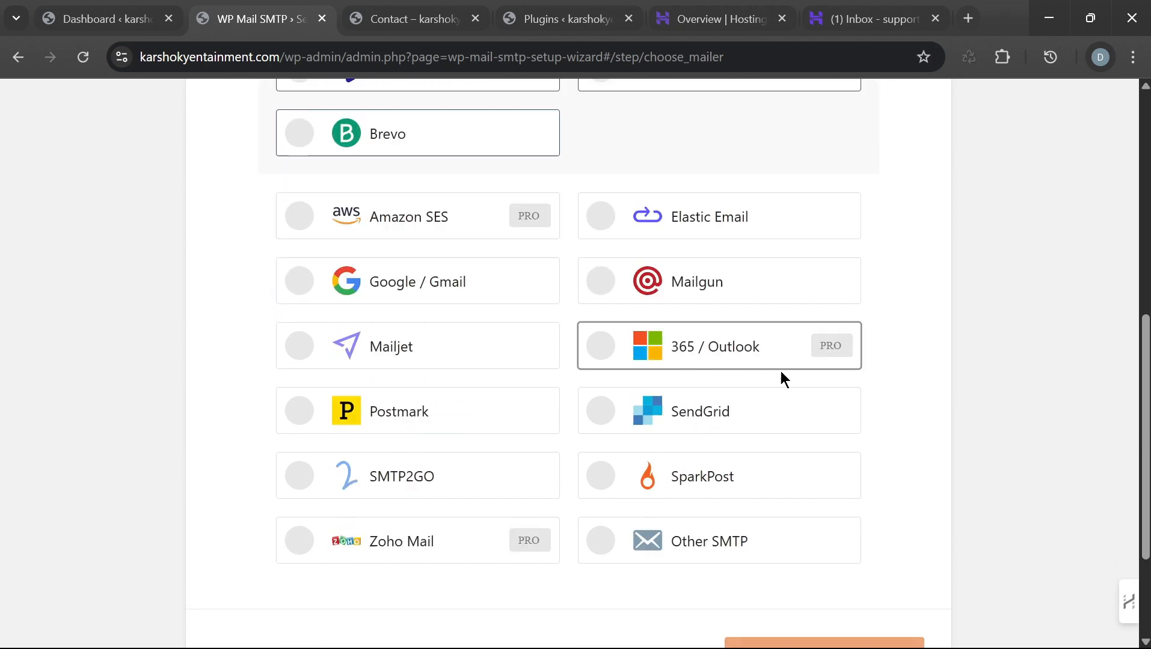
{"action": "scroll", "coordinate": [613, 272], "scroll_direction": "up", "scroll_amount": 6}
{"action": "scroll", "coordinate": [488, 375], "scroll_direction": "down", "scroll_amount": 6}
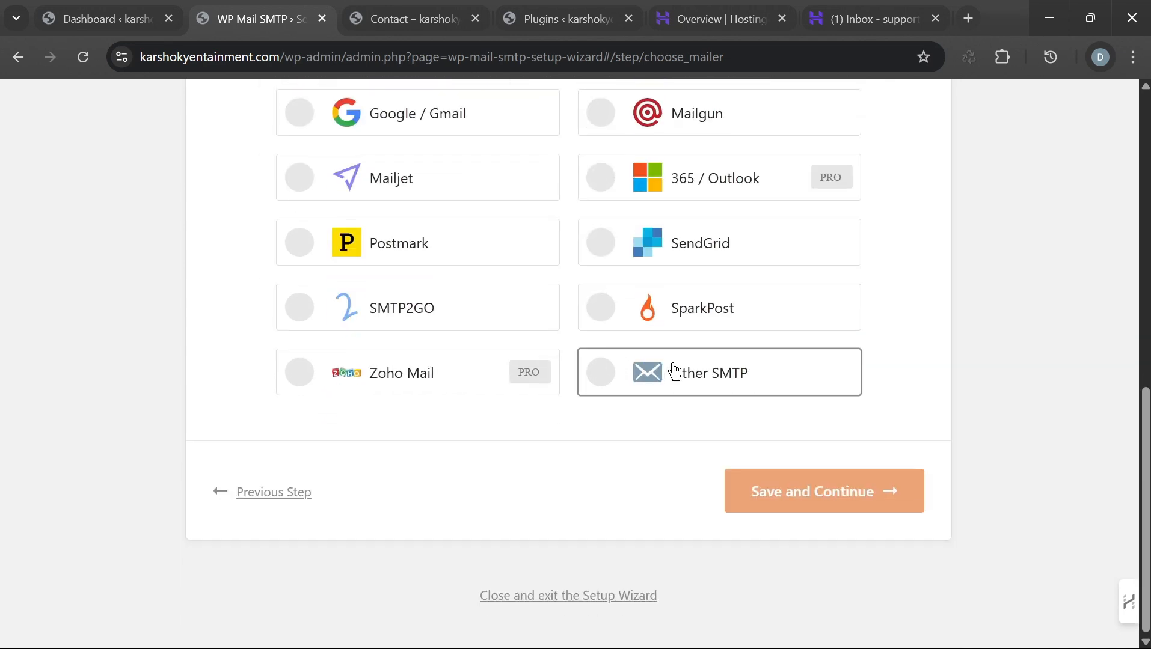
{"action": "left_click", "coordinate": [758, 380]}
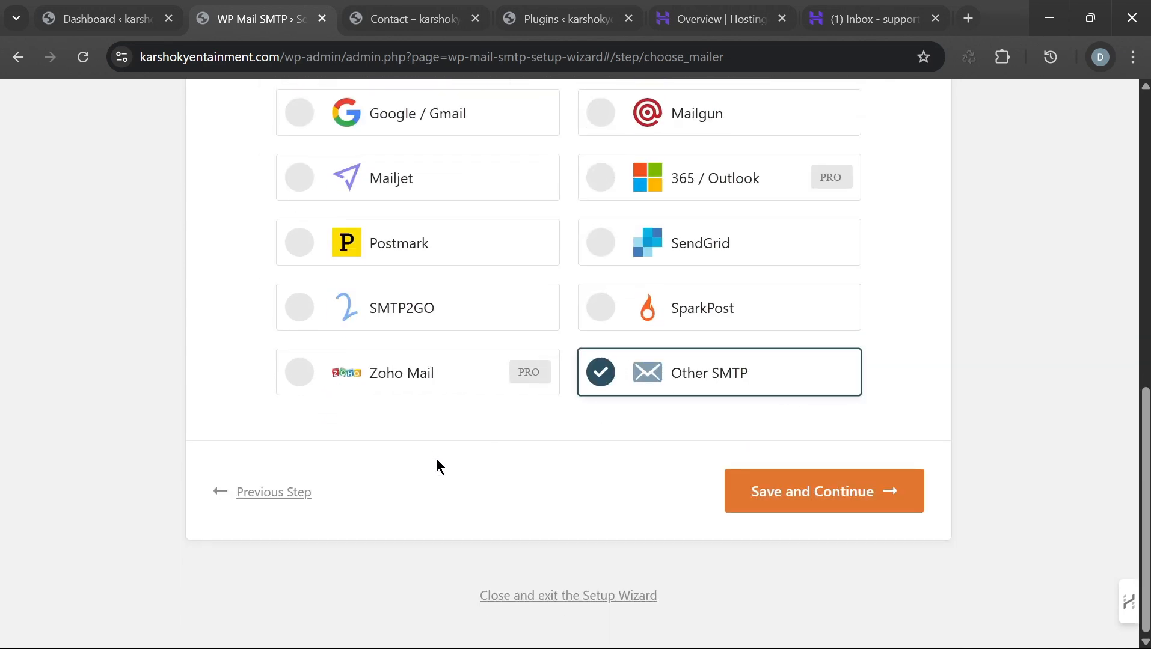
{"action": "left_click", "coordinate": [812, 490]}
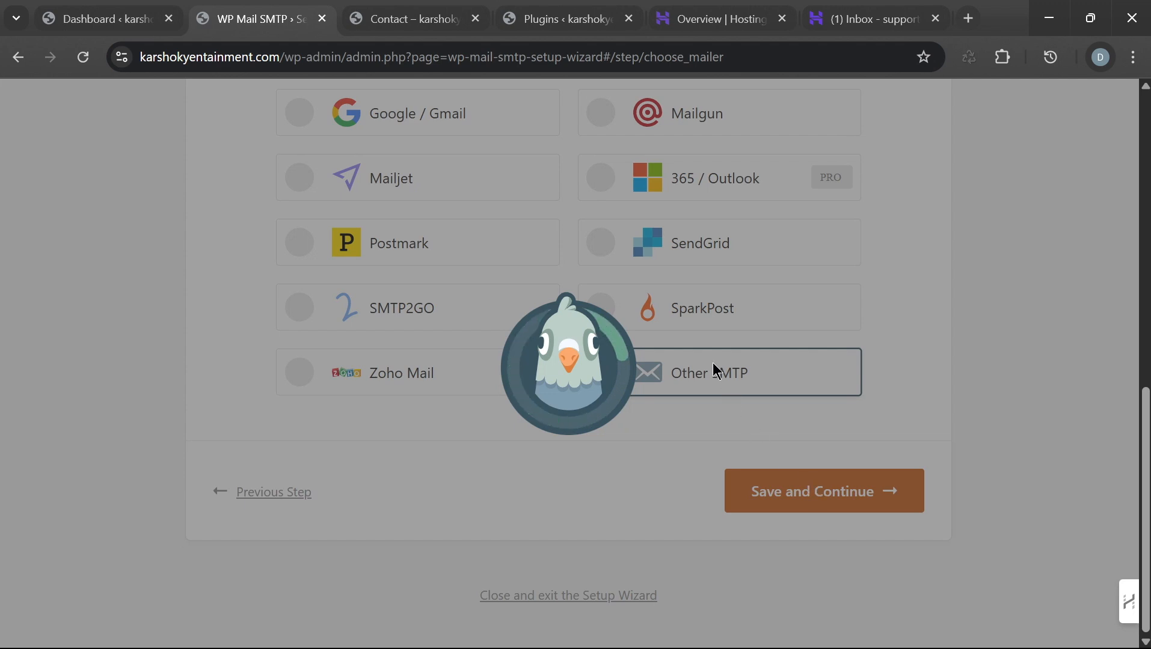
{"action": "scroll", "coordinate": [581, 364], "scroll_direction": "down", "scroll_amount": 6}
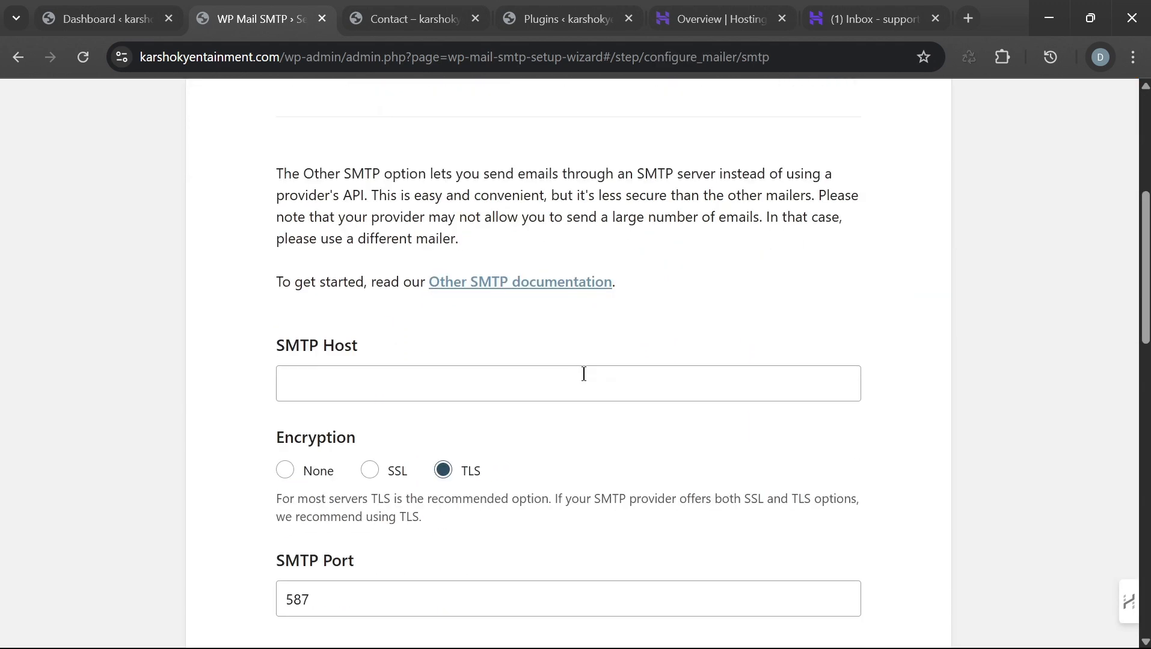
{"action": "scroll", "coordinate": [592, 372], "scroll_direction": "up", "scroll_amount": 6}
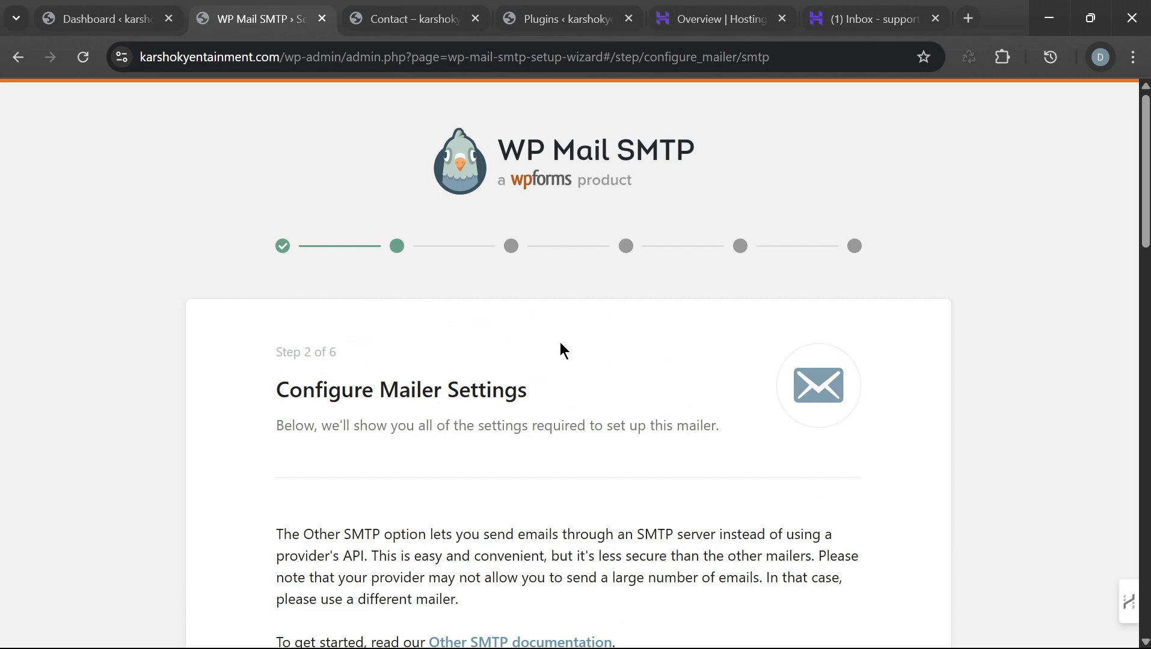
{"action": "scroll", "coordinate": [748, 393], "scroll_direction": "down", "scroll_amount": 2}
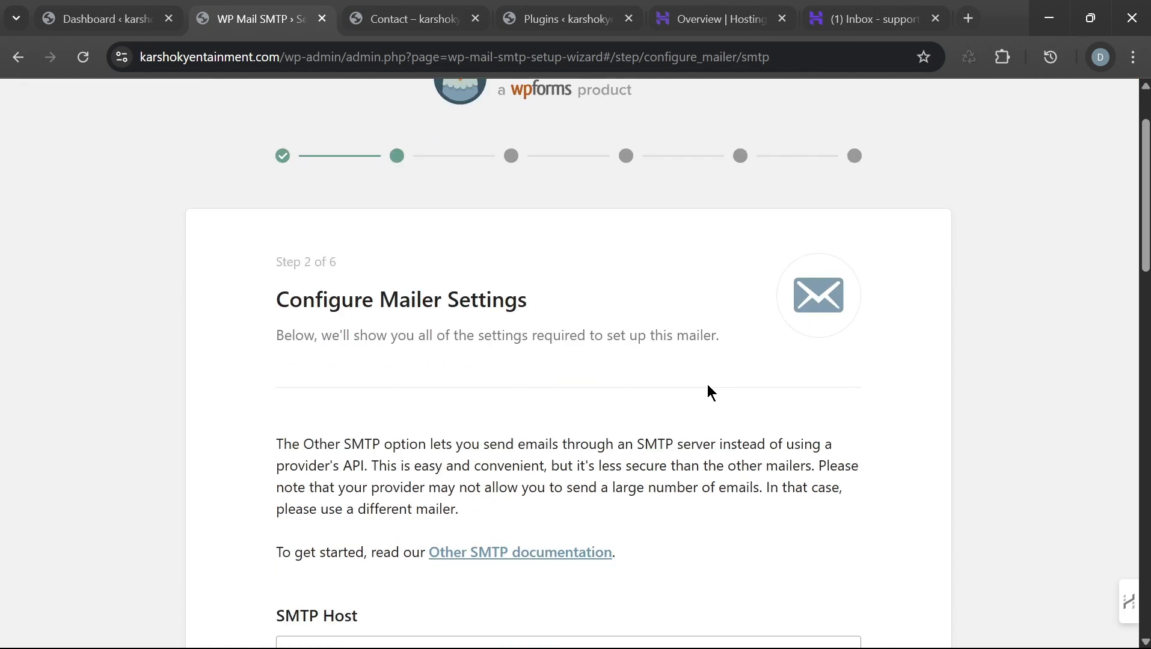
{"action": "scroll", "coordinate": [369, 319], "scroll_direction": "down", "scroll_amount": 5}
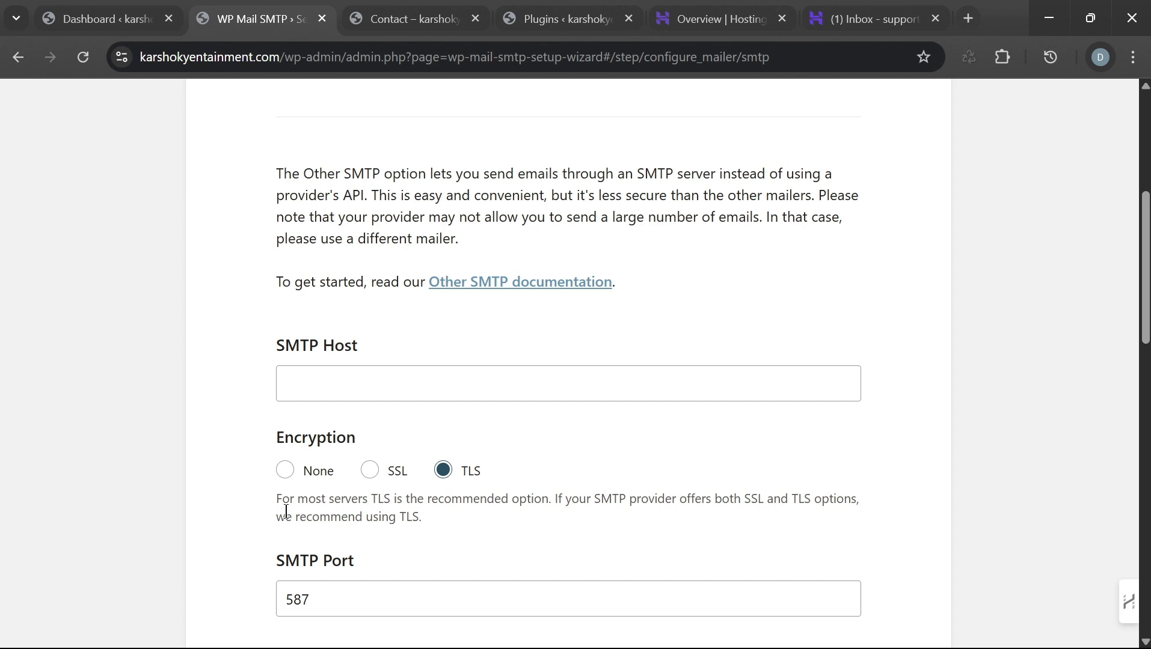
{"action": "scroll", "coordinate": [628, 505], "scroll_direction": "down", "scroll_amount": 3}
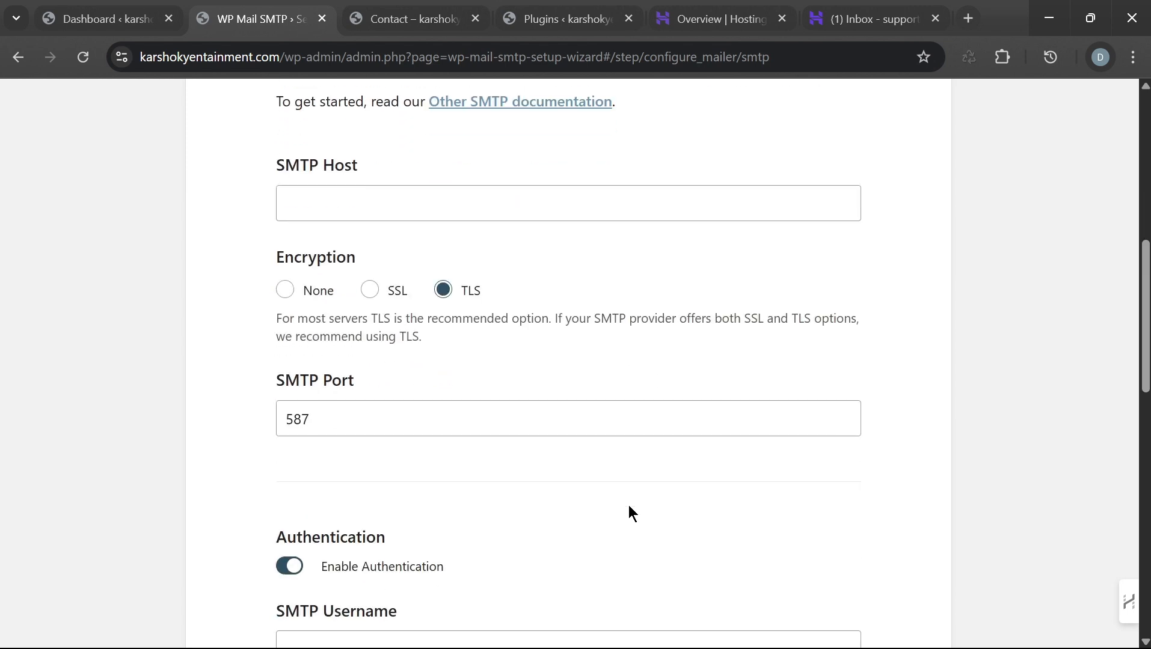
{"action": "scroll", "coordinate": [773, 273], "scroll_direction": "up", "scroll_amount": 3}
Step: Glance at the support inbox, then return to the Hostinger email overview with its Get started checklist
{"action": "left_click", "coordinate": [700, 20]}
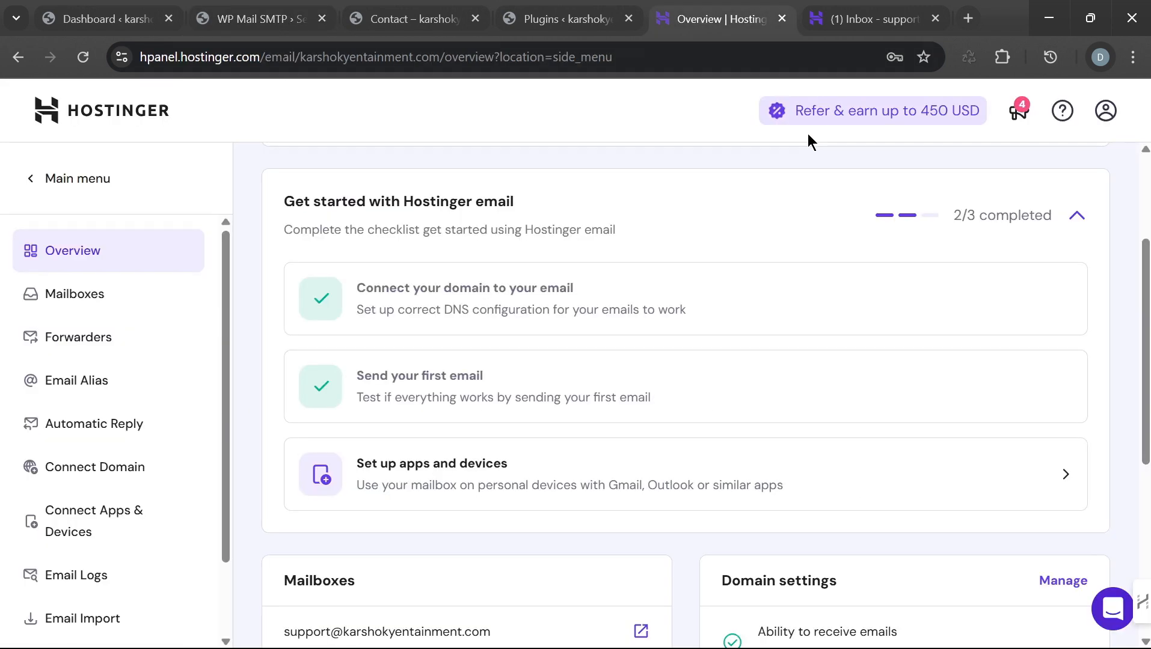
{"action": "left_click", "coordinate": [860, 19]}
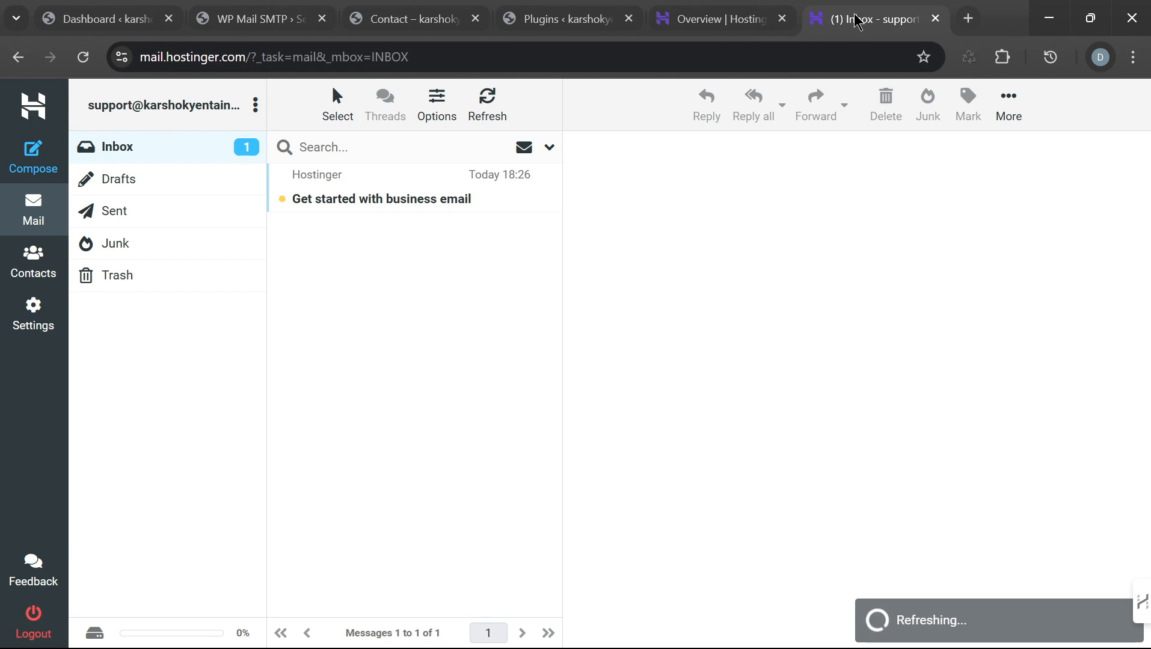
{"action": "left_click", "coordinate": [721, 24]}
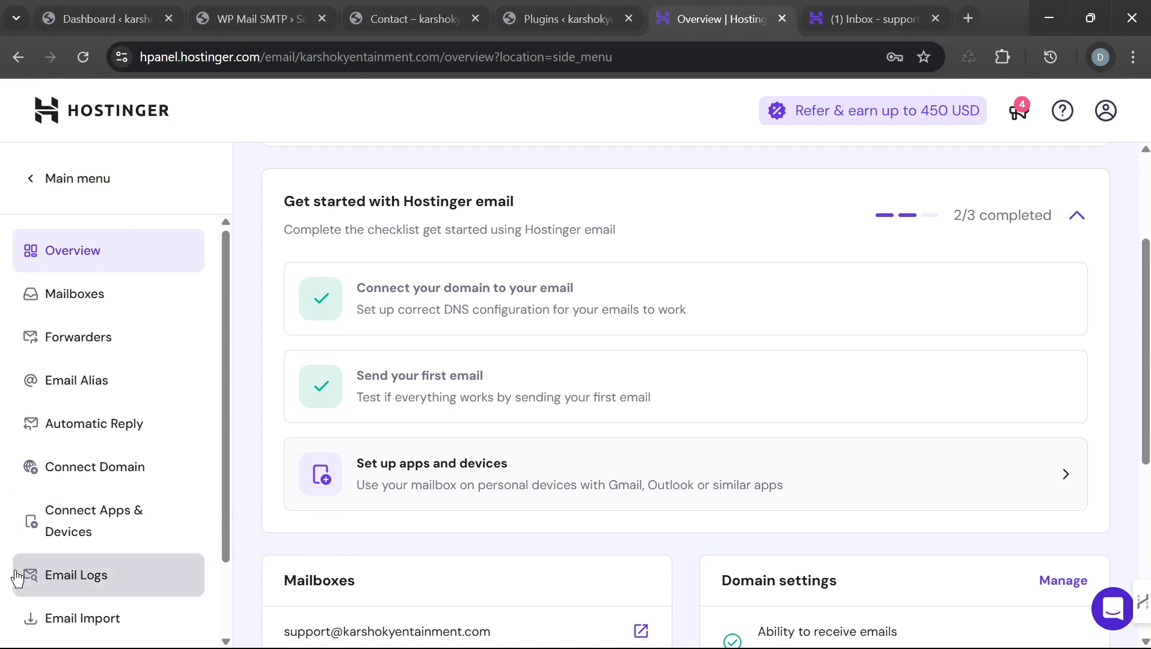
Step: Read Hostinger's outgoing server in Connect Apps & Devices: smtp.hostinger.com, port 465, SSL/TLS
{"action": "left_click", "coordinate": [131, 535]}
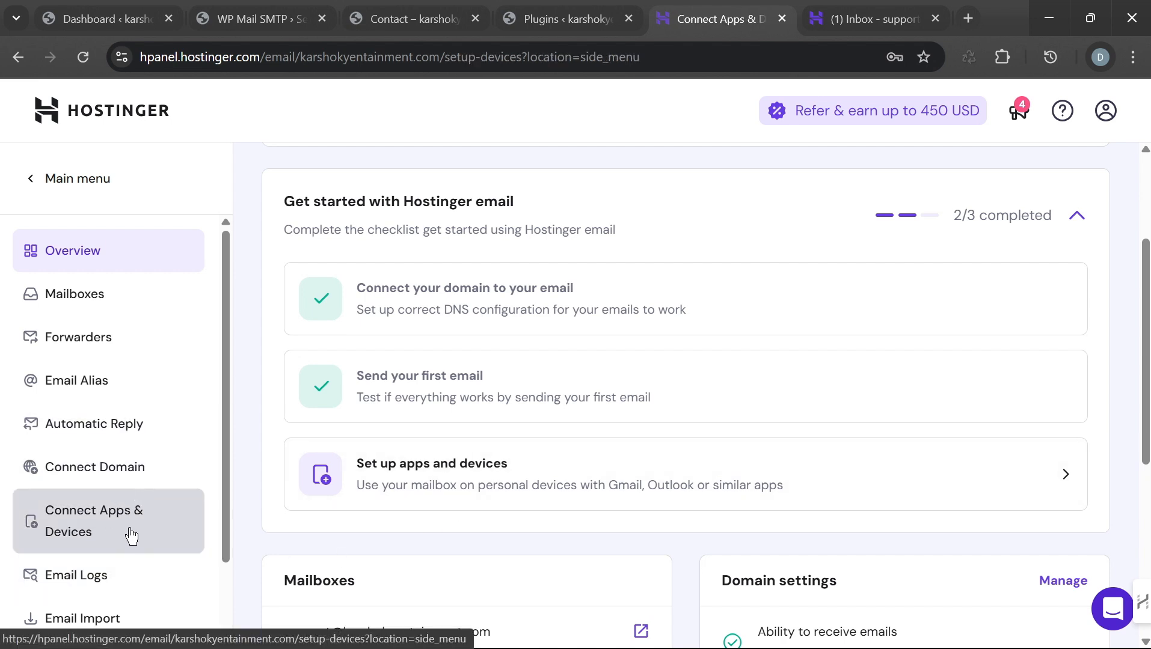
{"action": "scroll", "coordinate": [691, 490], "scroll_direction": "down", "scroll_amount": 3}
{"action": "scroll", "coordinate": [708, 479], "scroll_direction": "down", "scroll_amount": 2}
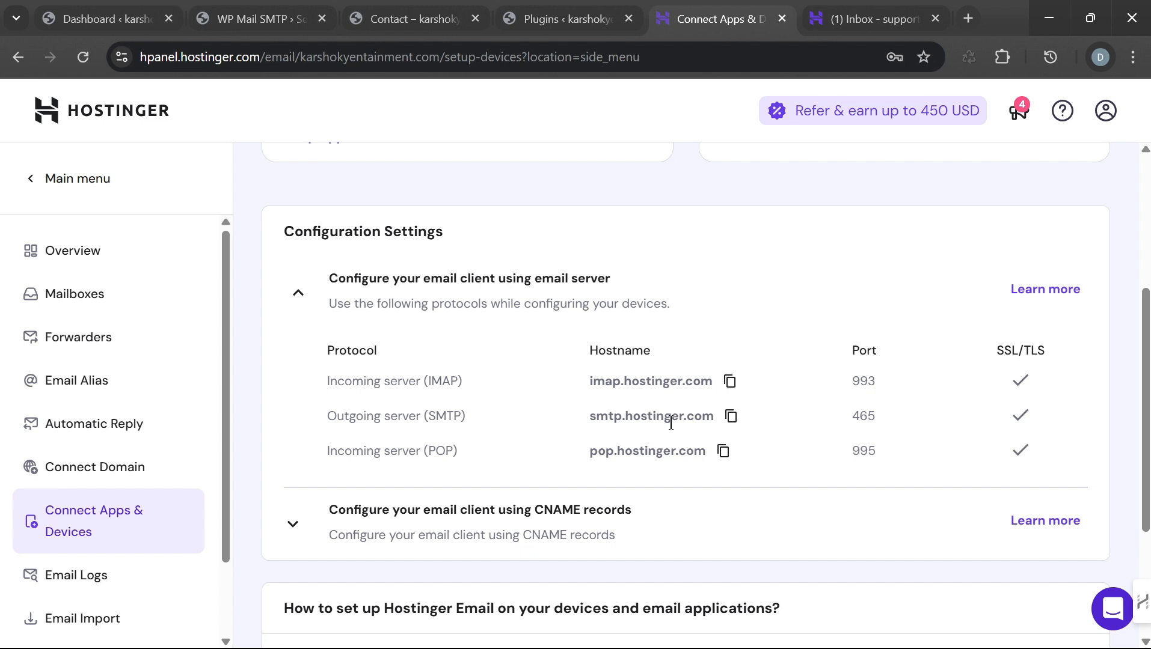
{"action": "left_click_drag", "start_coordinate": [653, 356], "coordinate": [608, 361]}
{"action": "left_click", "coordinate": [579, 420]}
{"action": "left_click", "coordinate": [555, 19]}
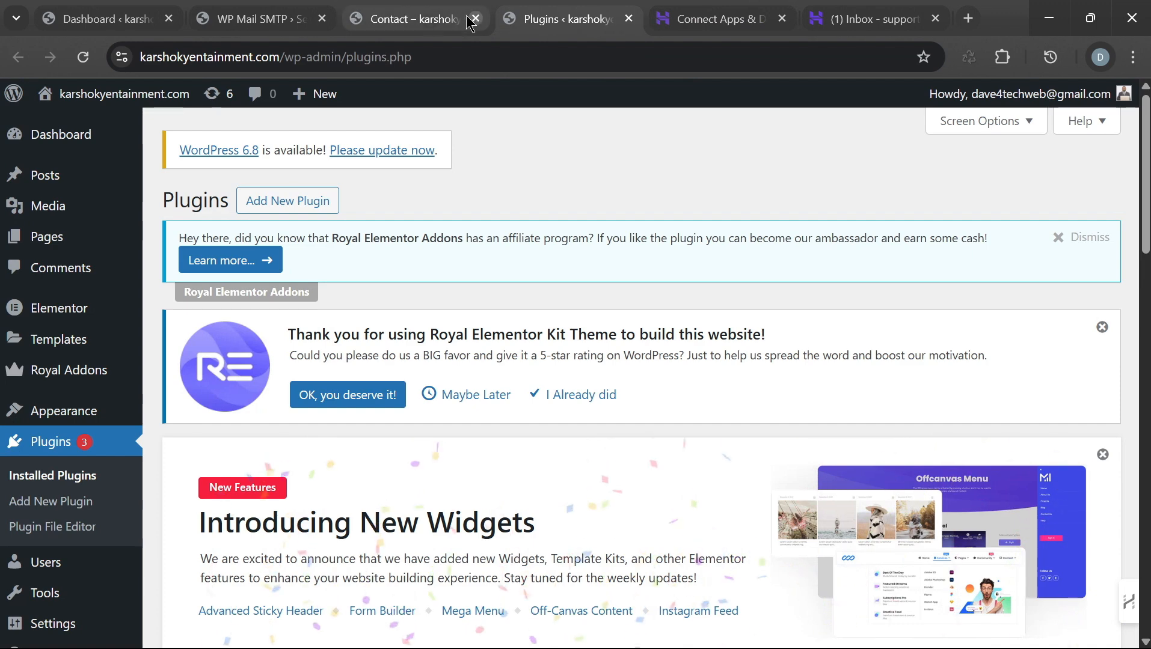
Step: Place the WP Mail SMTP tab beside Hostinger's and compare their SMTP settings
{"action": "left_click_drag", "start_coordinate": [253, 18], "coordinate": [540, 19]}
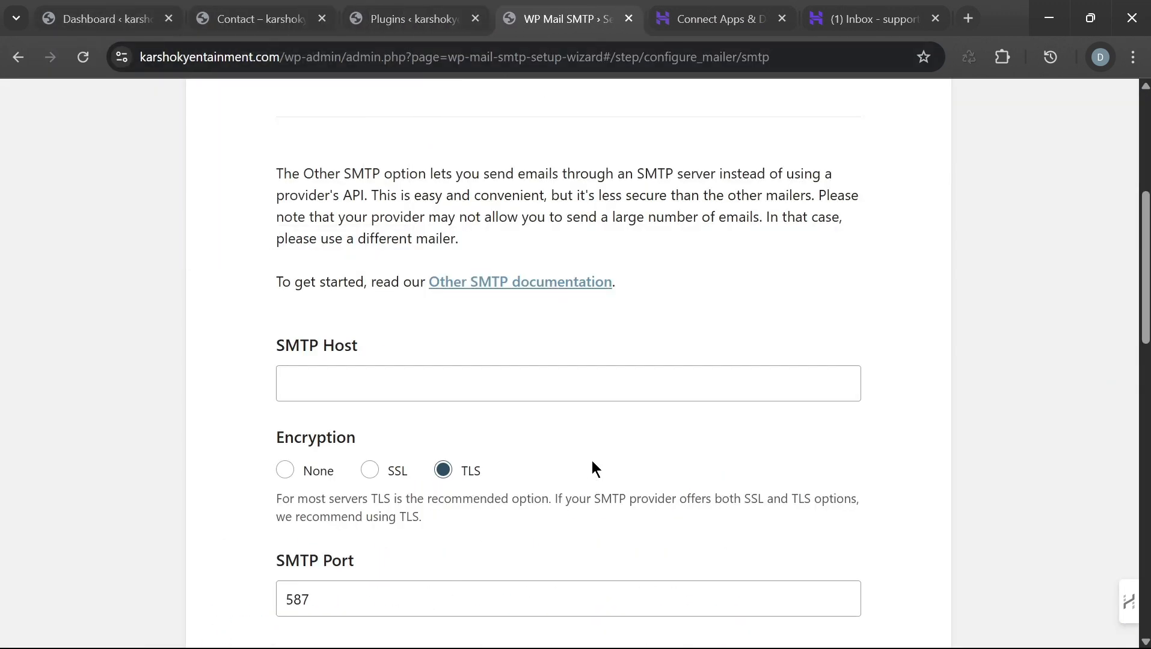
{"action": "scroll", "coordinate": [591, 461], "scroll_direction": "down", "scroll_amount": 1}
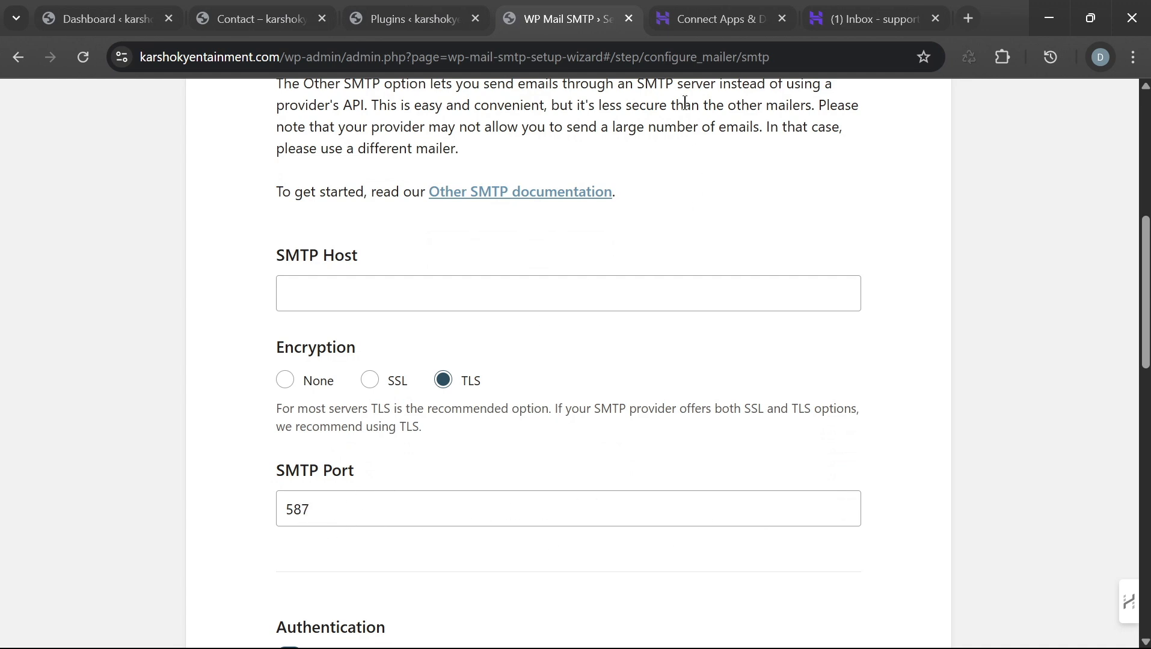
{"action": "left_click", "coordinate": [710, 19]}
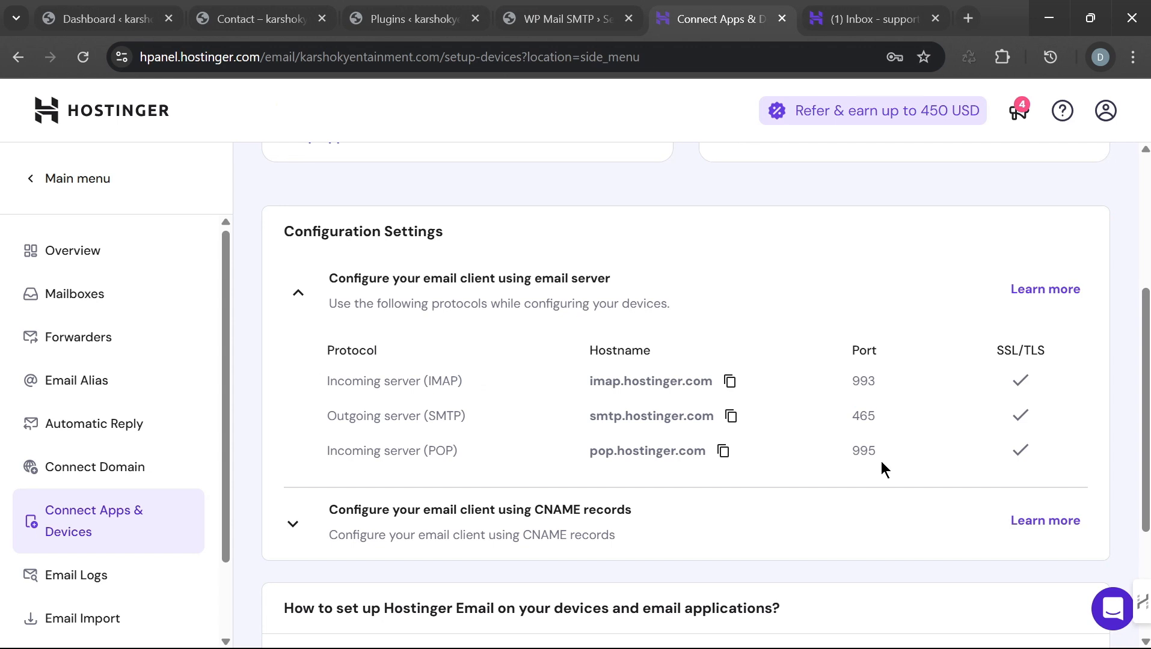
{"action": "left_click", "coordinate": [535, 23]}
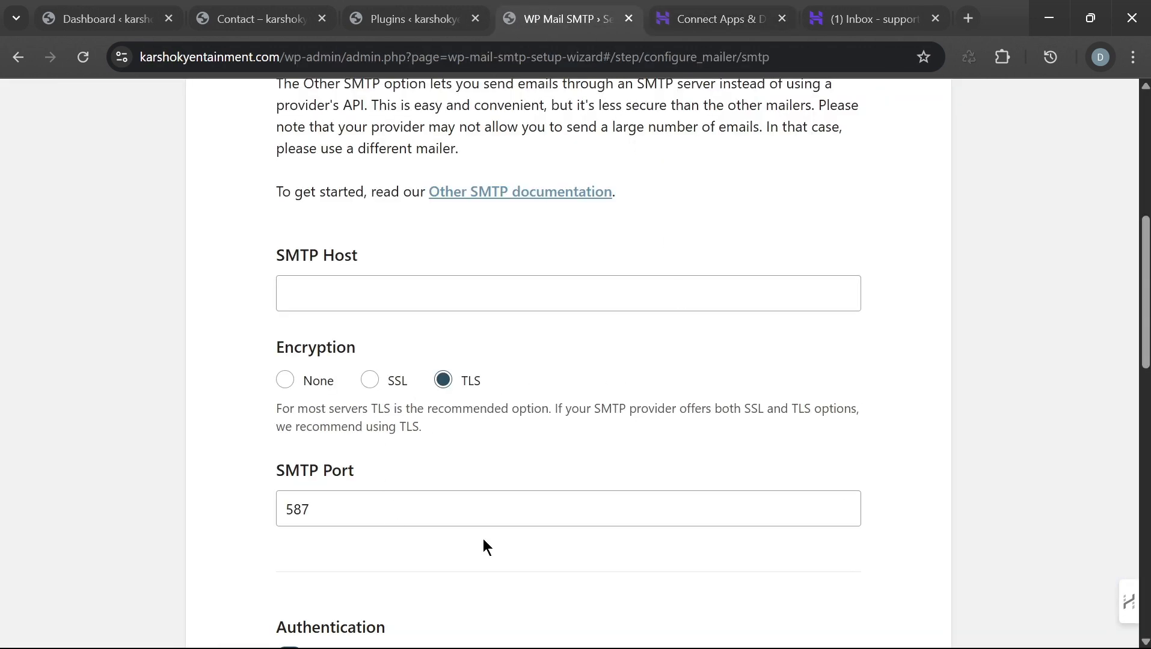
Step: Switch WP Mail SMTP encryption to SSL so the port changes to 465
{"action": "left_click", "coordinate": [845, 514]}
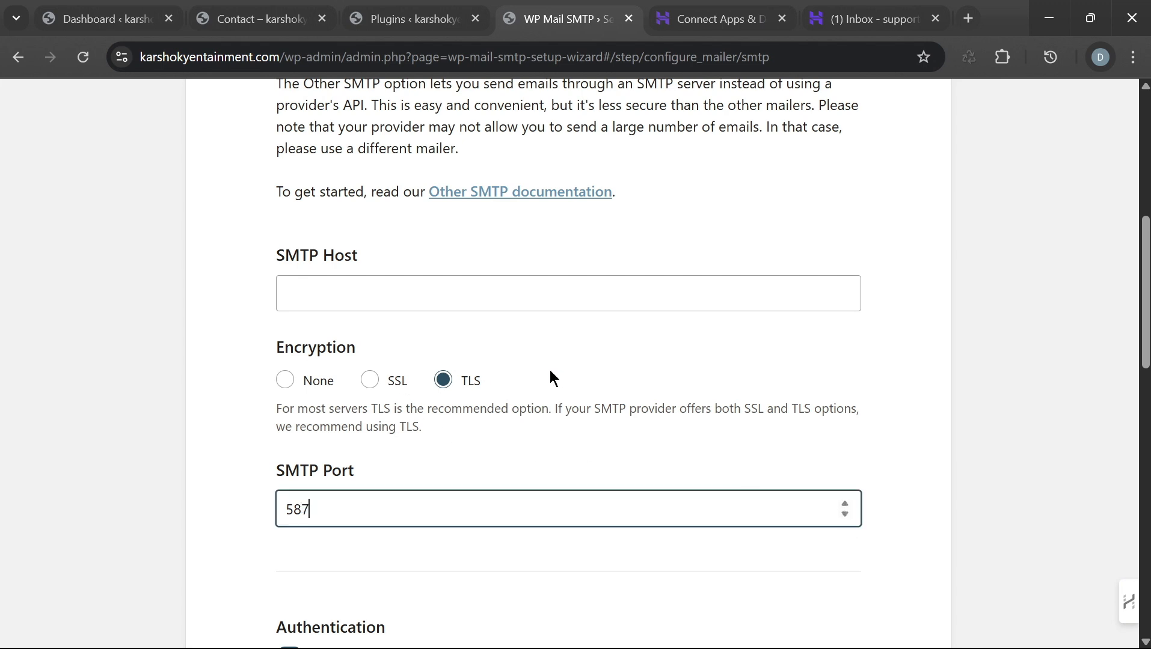
{"action": "left_click", "coordinate": [373, 380]}
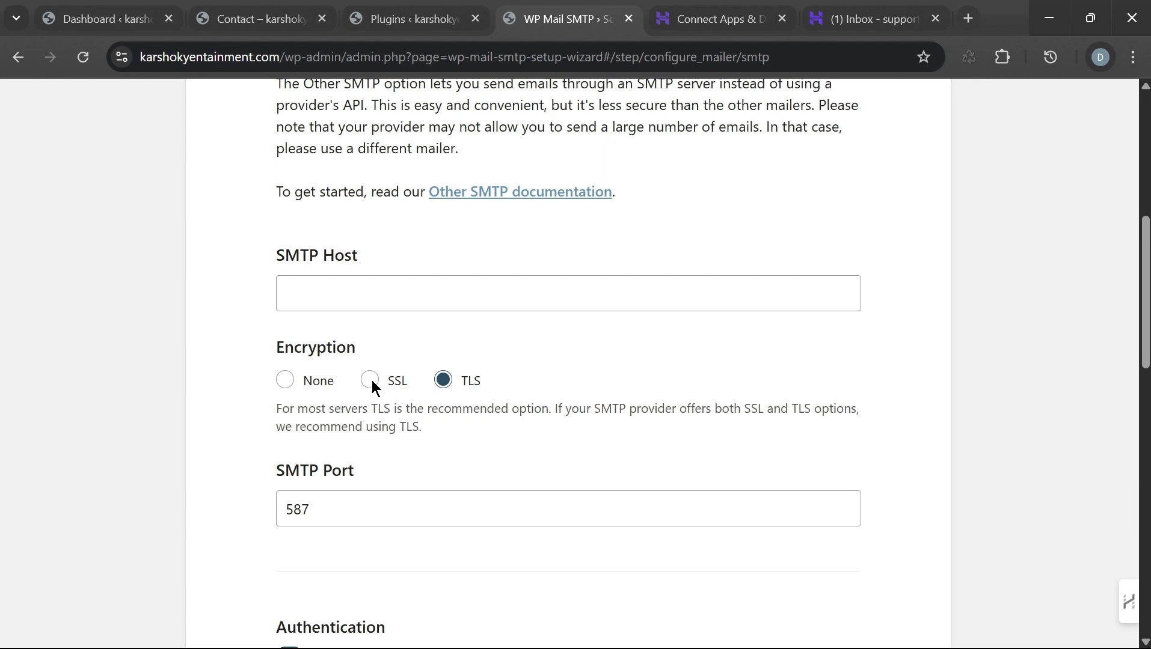
{"action": "left_click", "coordinate": [371, 381]}
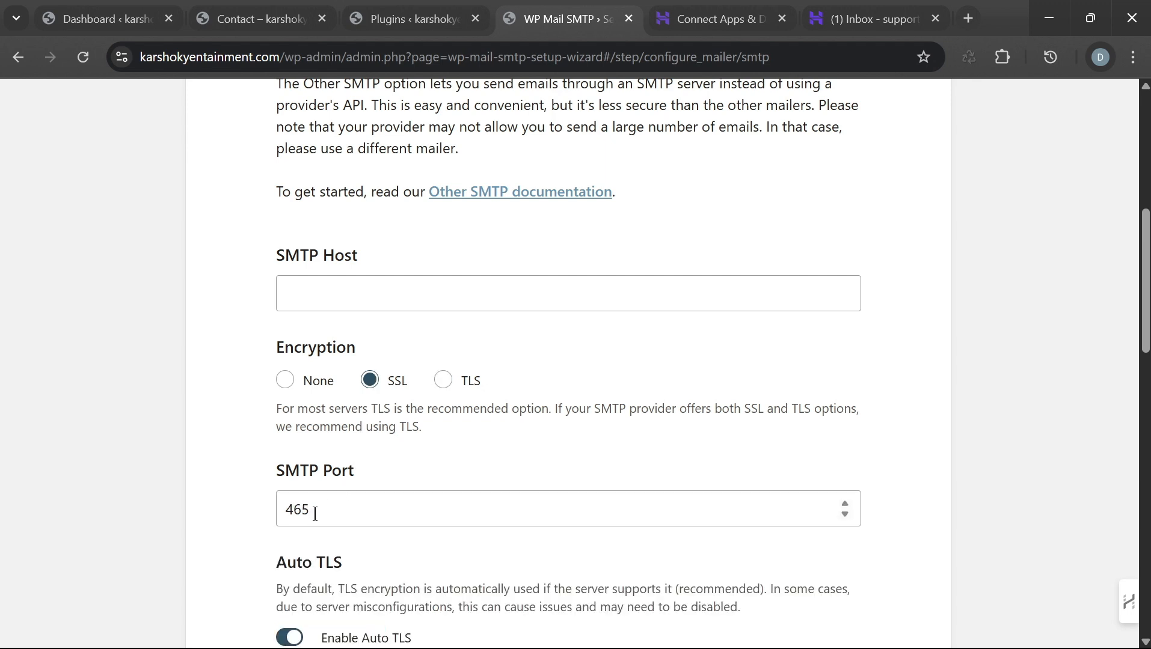
{"action": "left_click", "coordinate": [443, 380]}
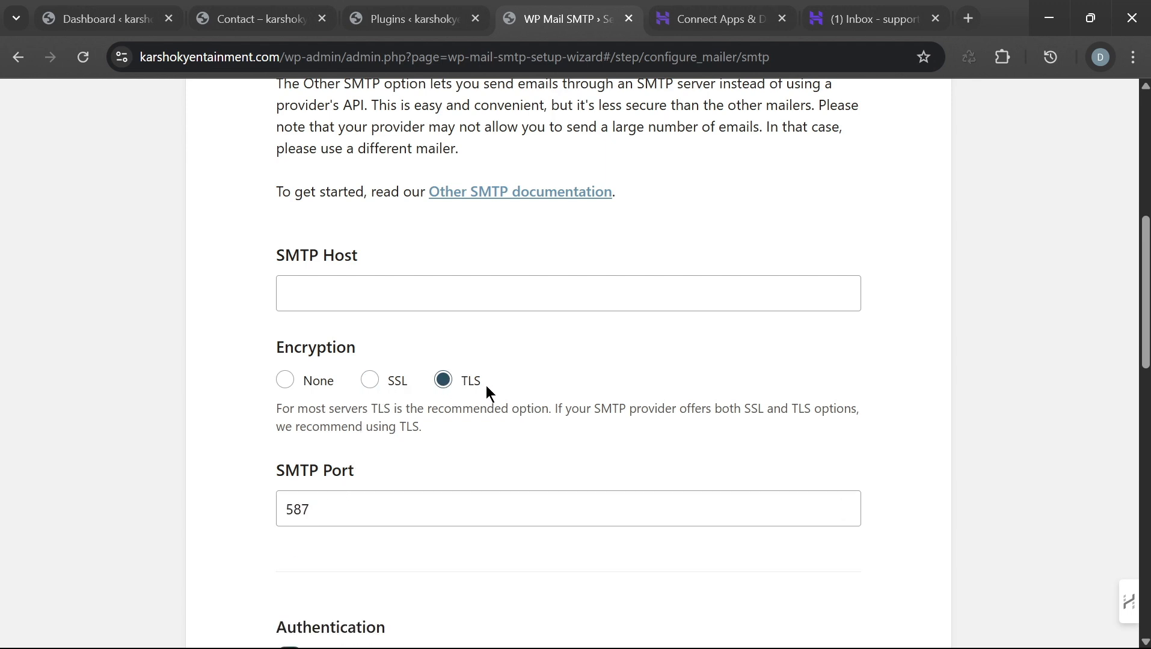
{"action": "left_click", "coordinate": [371, 382]}
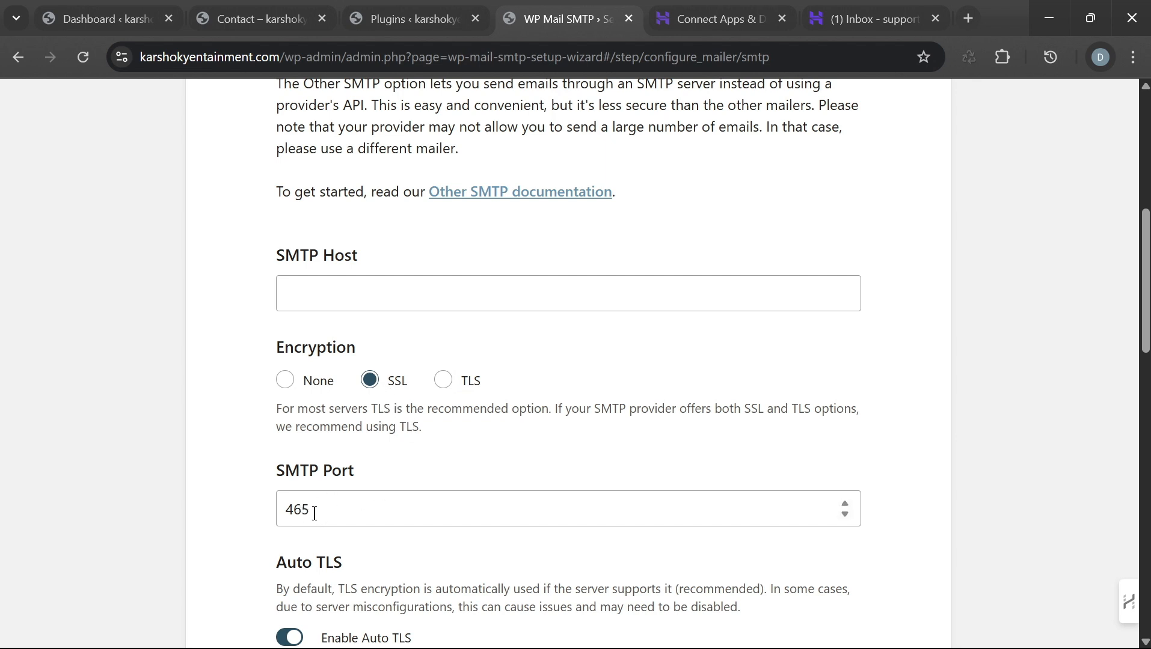
{"action": "left_click", "coordinate": [712, 19]}
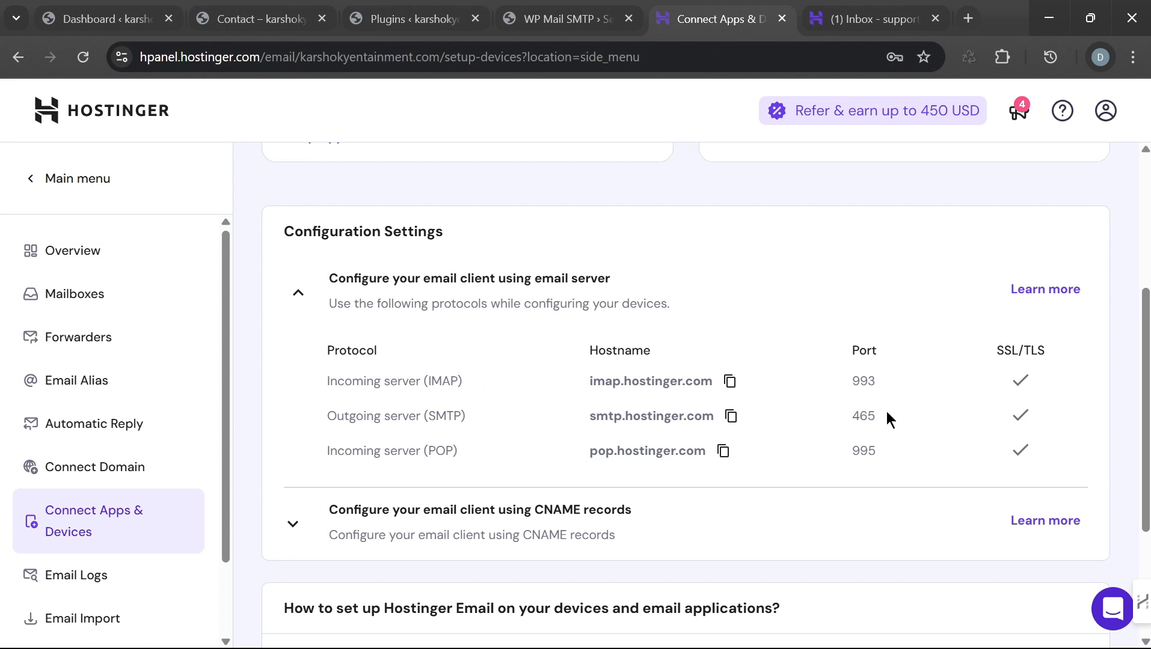
Step: Verify Hostinger's outgoing port 465 against the WP Mail SMTP form
{"action": "left_click_drag", "start_coordinate": [887, 420], "coordinate": [840, 410]}
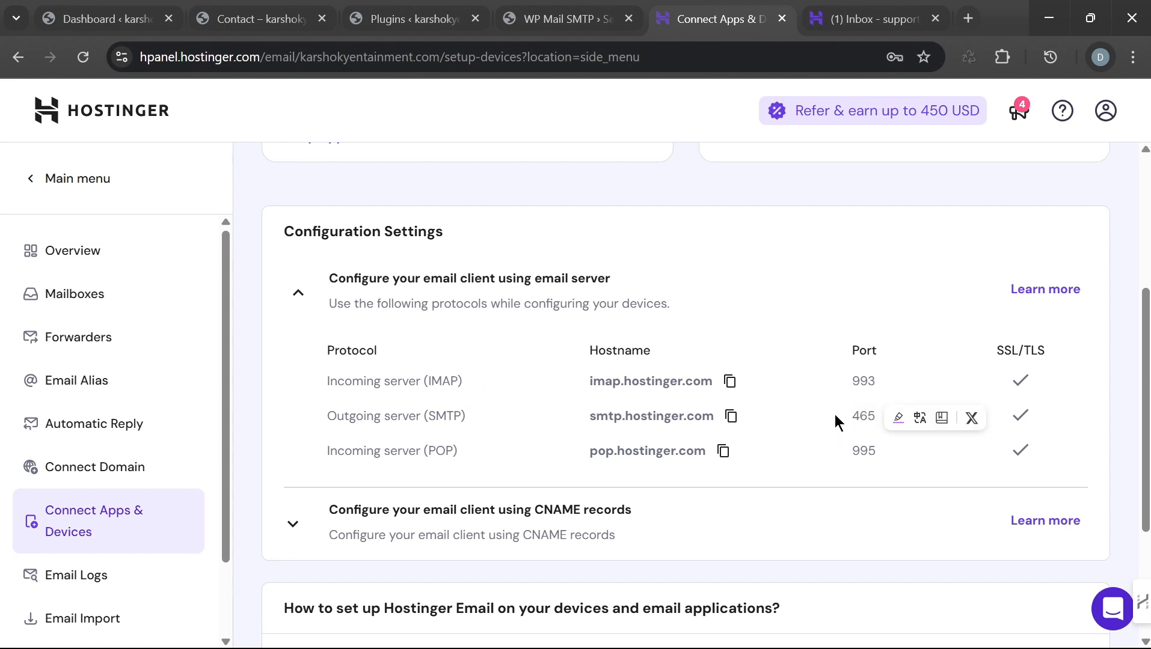
{"action": "left_click", "coordinate": [566, 19]}
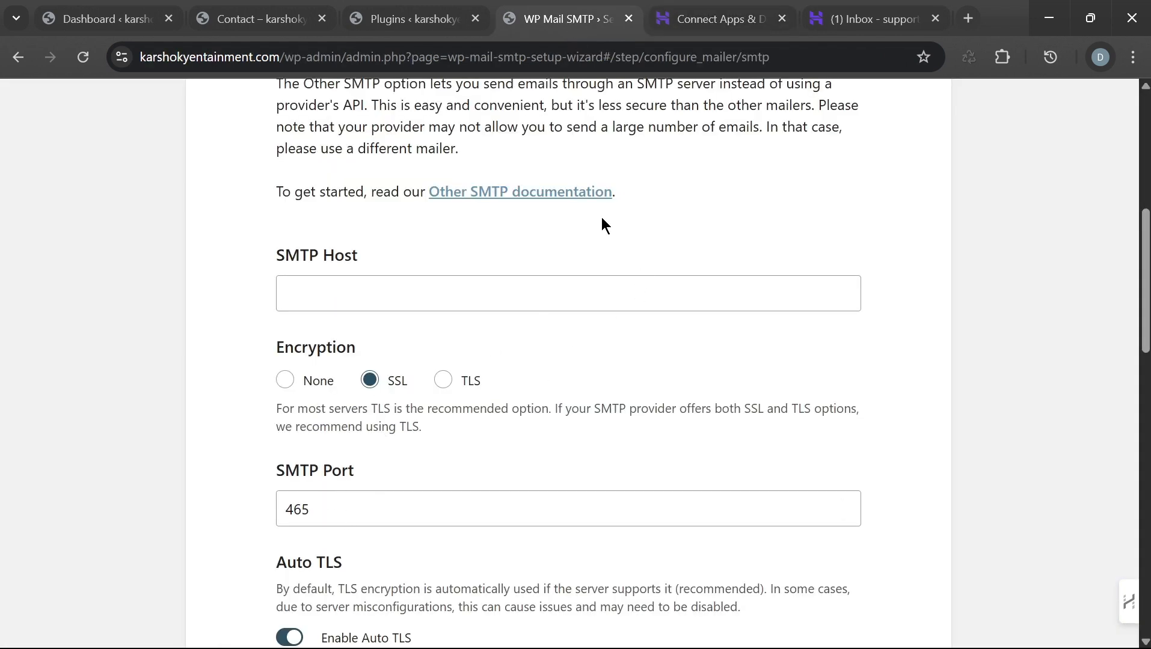
{"action": "left_click", "coordinate": [697, 13]}
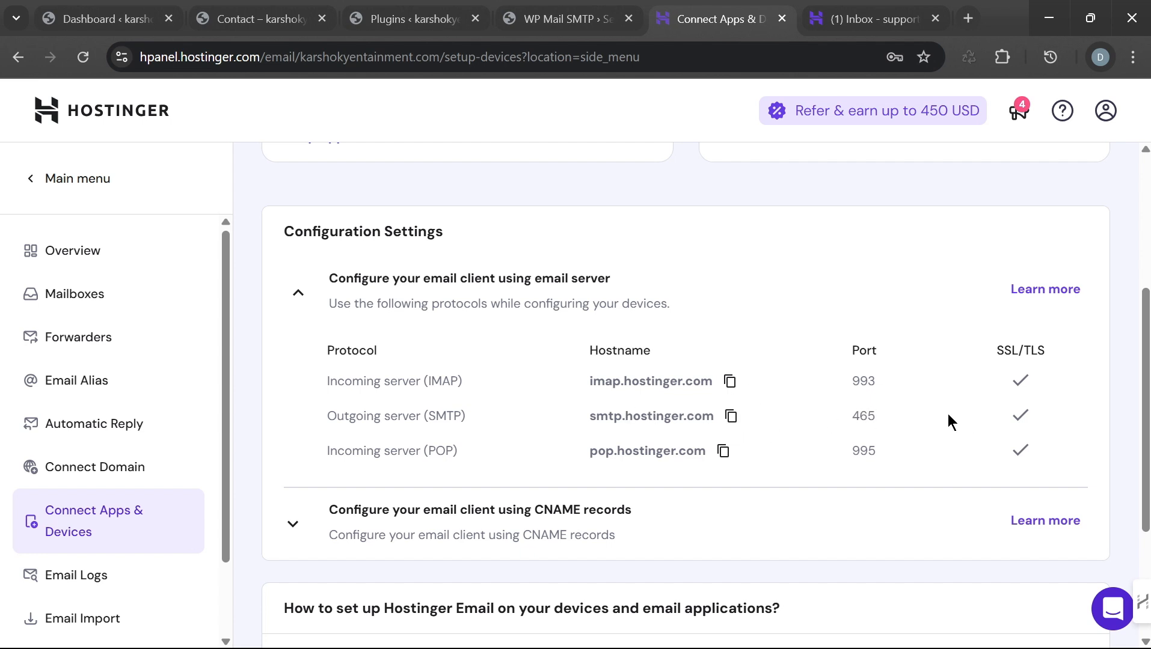
{"action": "left_click", "coordinate": [564, 24]}
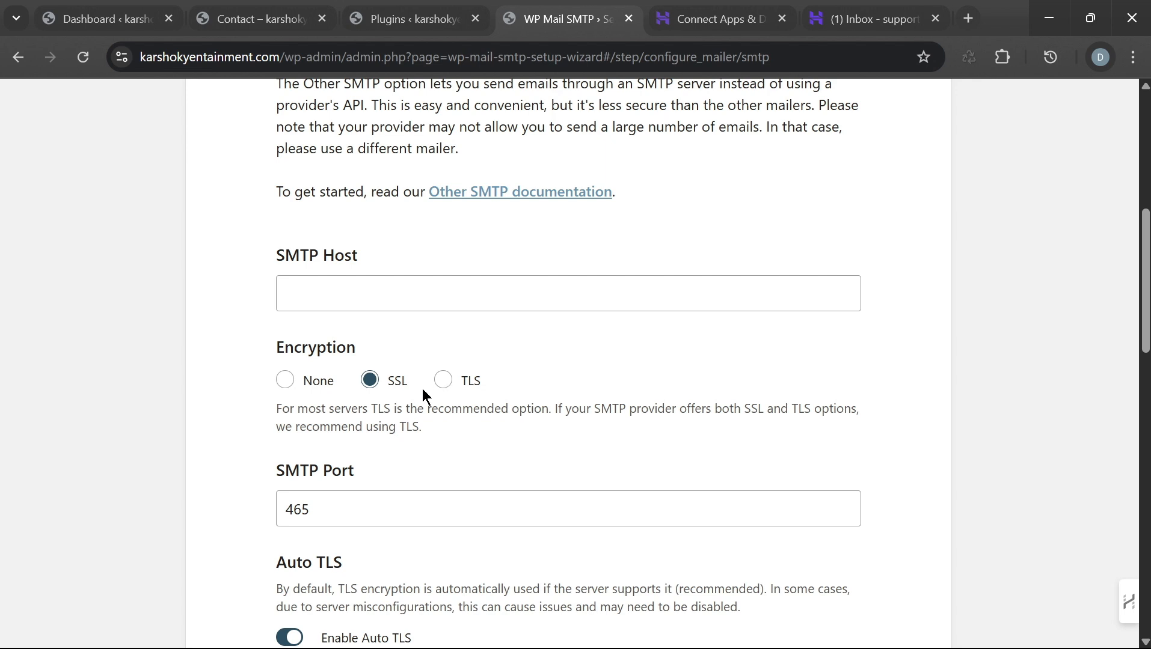
Step: Copy the outgoing server hostname smtp.hostinger.com from Hostinger and return to the SMTP form
{"action": "left_click", "coordinate": [715, 18]}
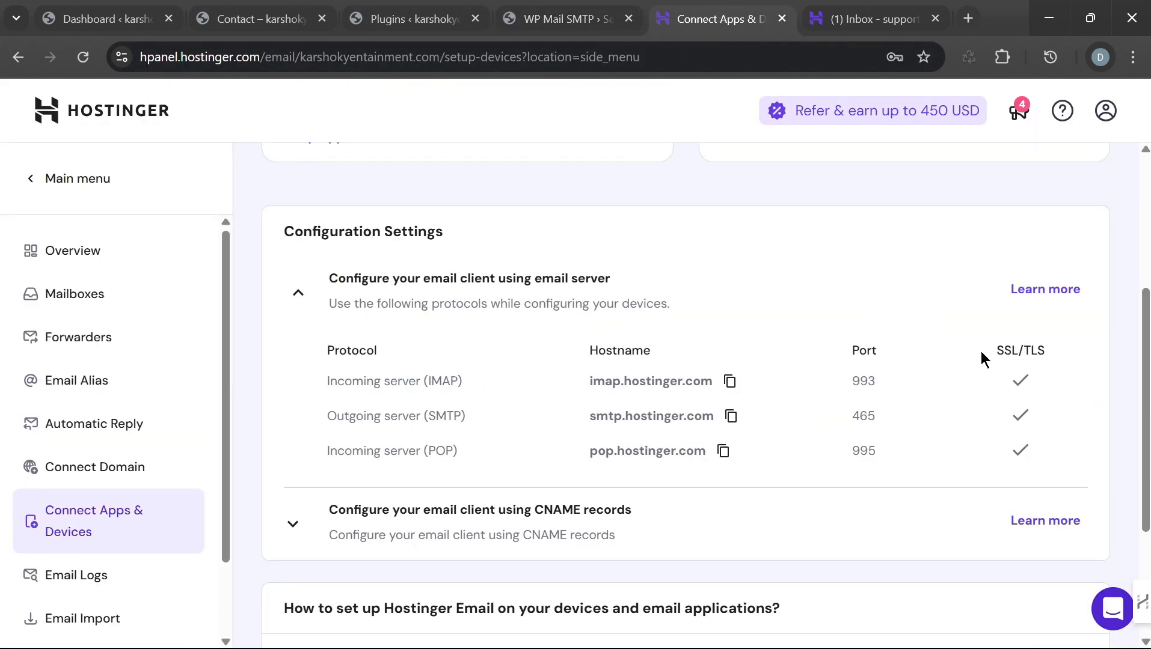
{"action": "left_click", "coordinate": [732, 418]}
{"action": "left_click", "coordinate": [534, 30]}
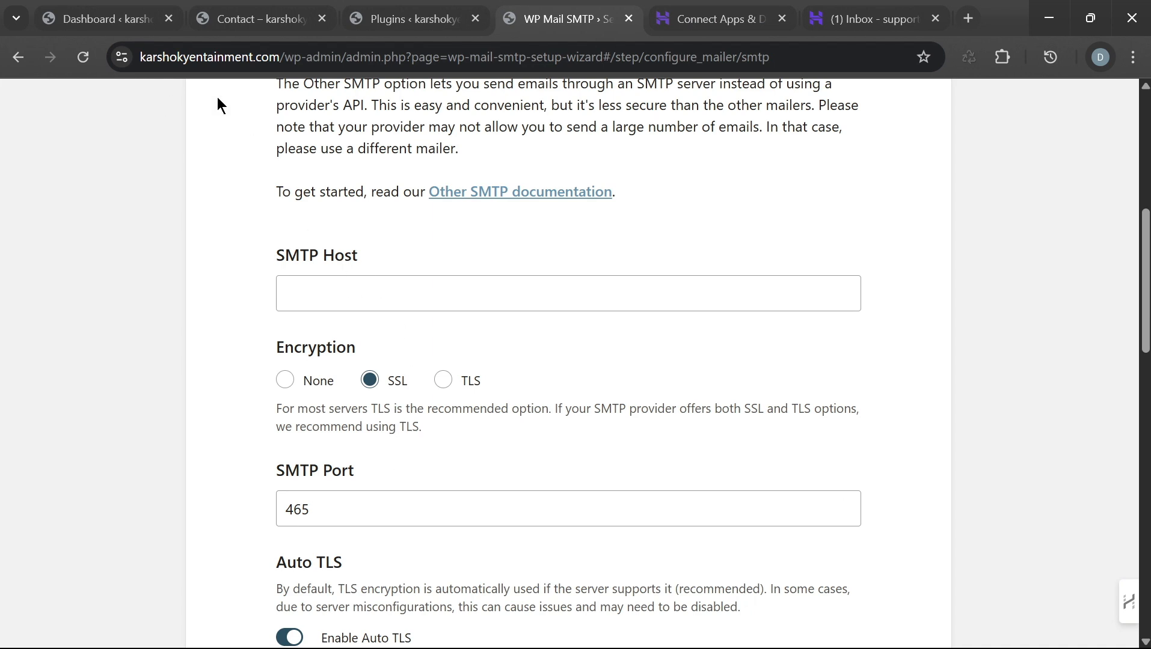
{"action": "scroll", "coordinate": [553, 259], "scroll_direction": "up", "scroll_amount": 5}
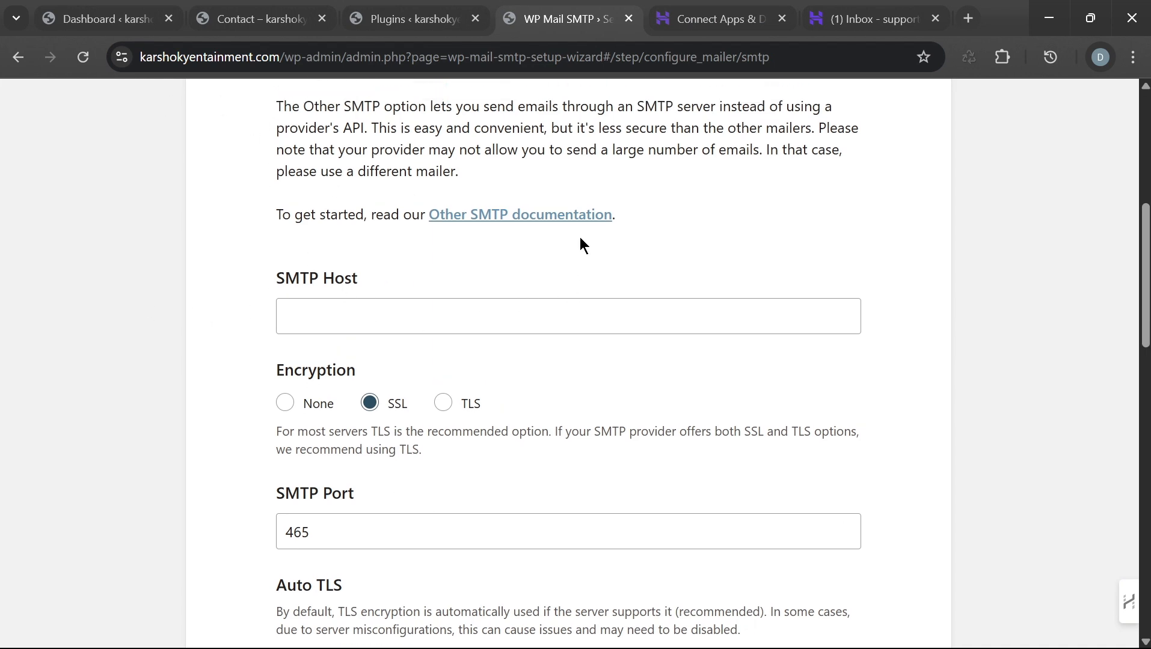
{"action": "scroll", "coordinate": [544, 340], "scroll_direction": "down", "scroll_amount": 5}
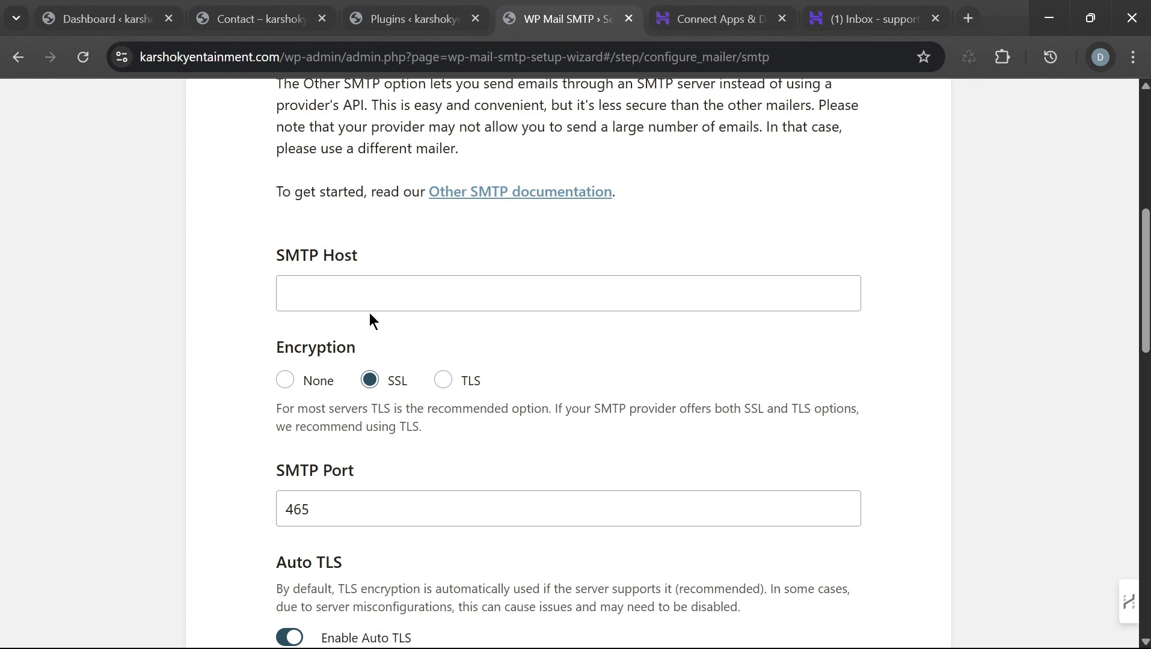
Step: Paste smtp.hostinger.com into SMTP Host and double-check it against Hostinger's settings
{"action": "left_click", "coordinate": [321, 290]}
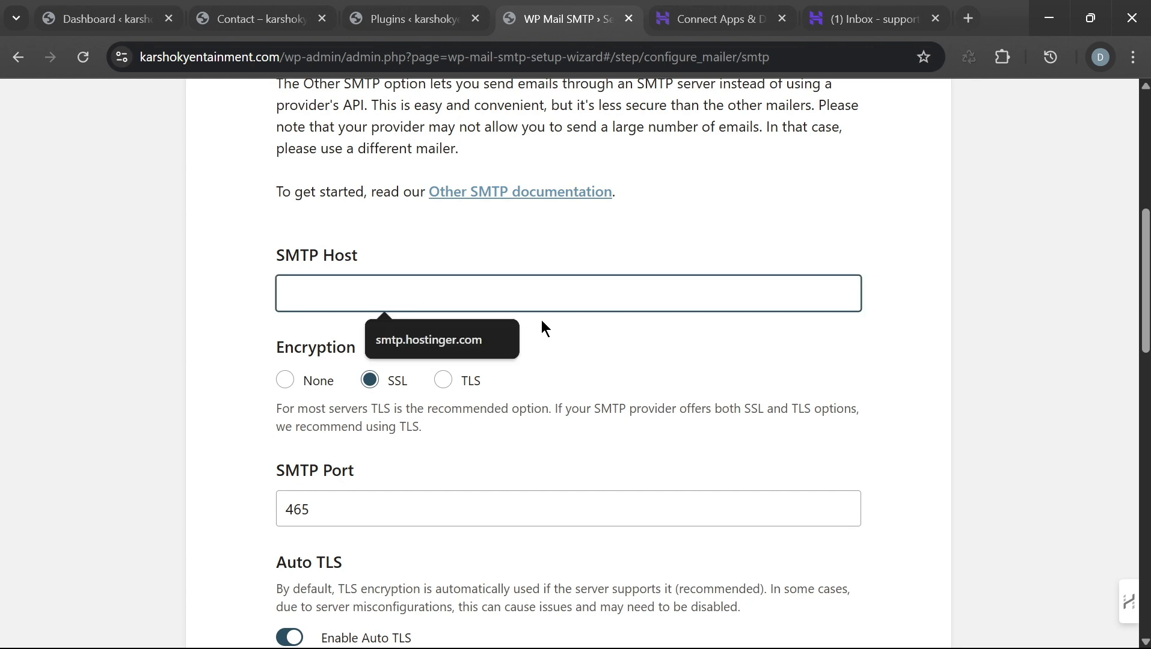
{"action": "right_click", "coordinate": [352, 294]}
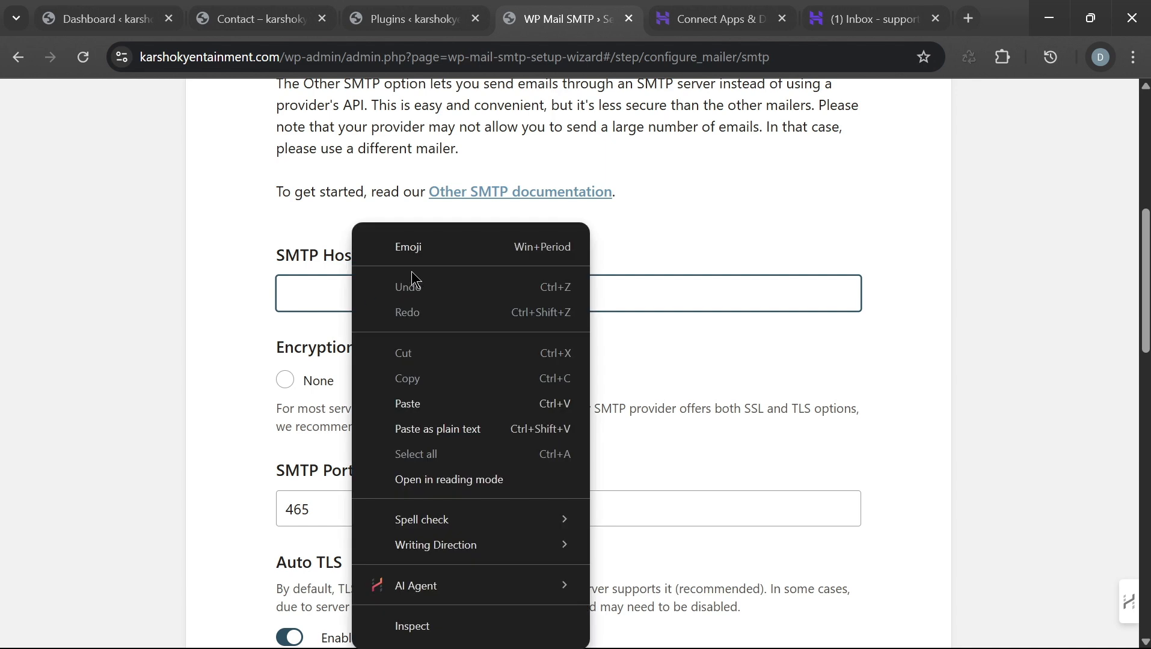
{"action": "left_click", "coordinate": [430, 403]}
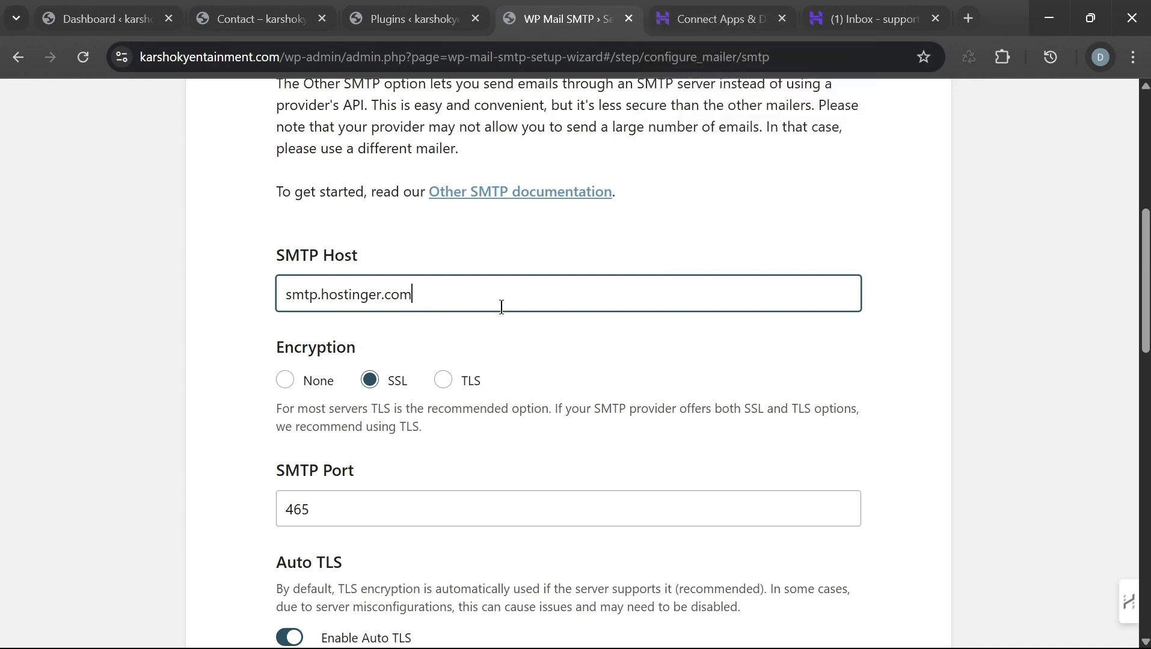
{"action": "left_click", "coordinate": [696, 31]}
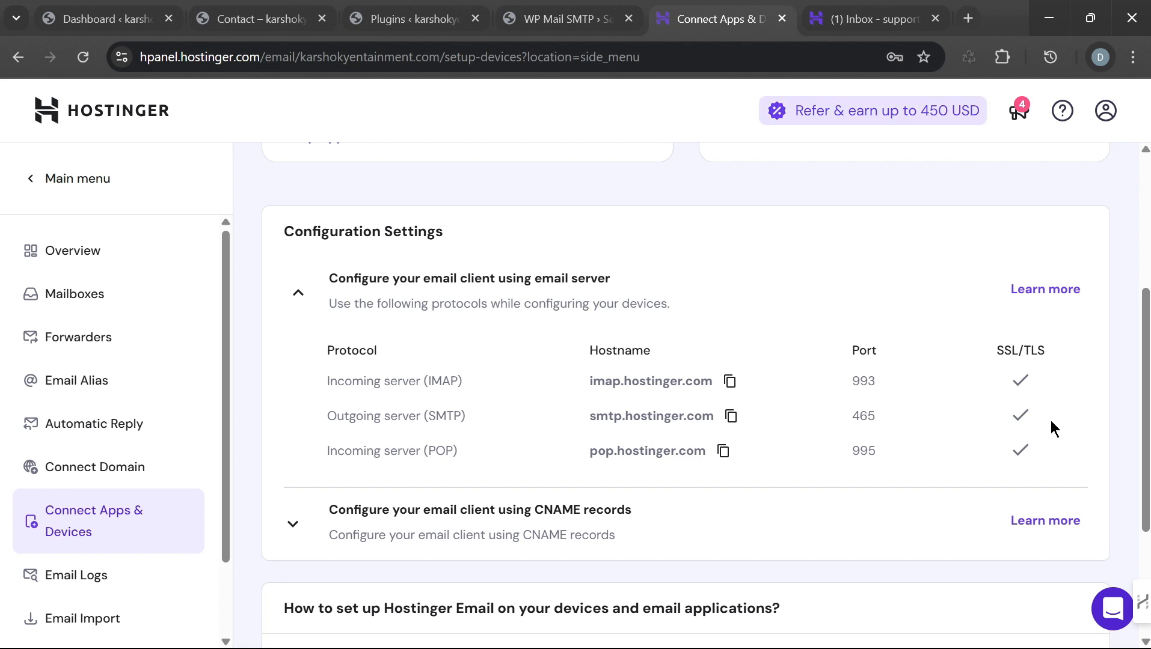
{"action": "left_click", "coordinate": [575, 26]}
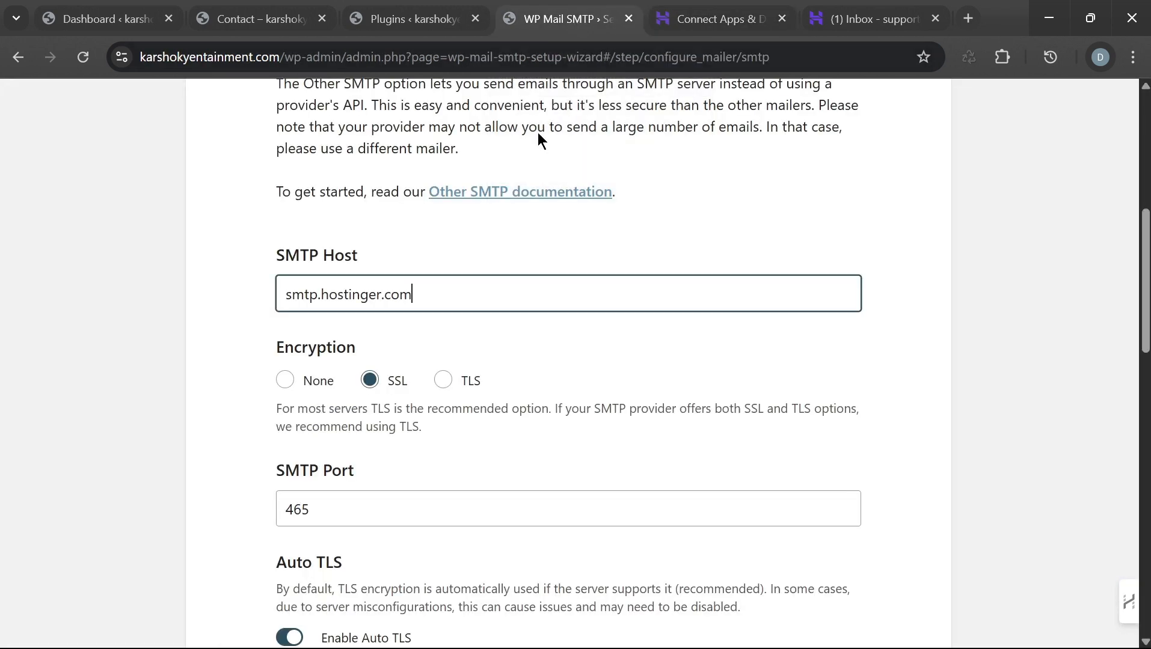
{"action": "scroll", "coordinate": [476, 451], "scroll_direction": "down", "scroll_amount": 5}
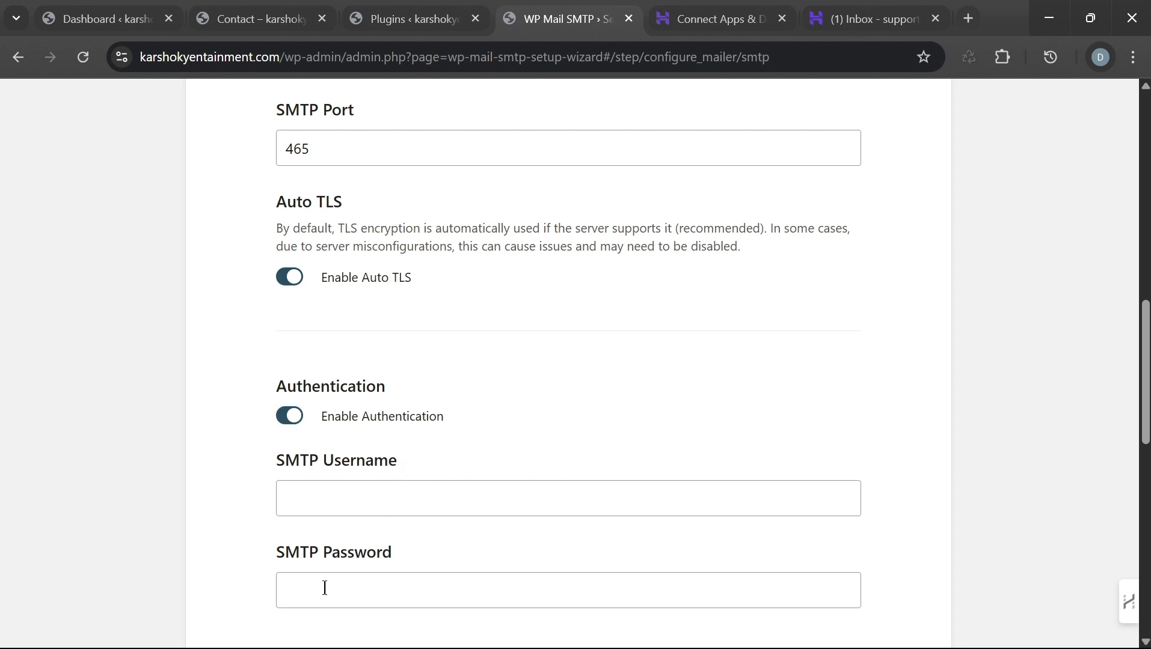
Step: Start filling the SMTP password and username fields, dismissing the saved e-mail suggestions
{"action": "left_click", "coordinate": [397, 557]}
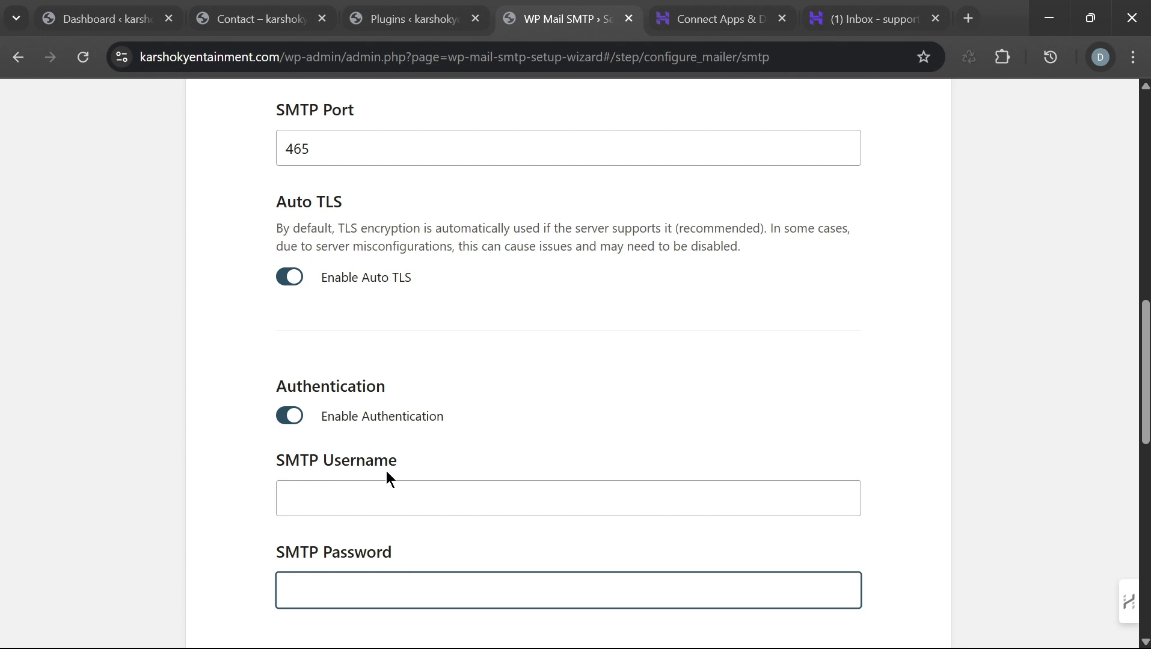
{"action": "scroll", "coordinate": [474, 373], "scroll_direction": "up", "scroll_amount": 1}
{"action": "scroll", "coordinate": [475, 375], "scroll_direction": "up", "scroll_amount": 4}
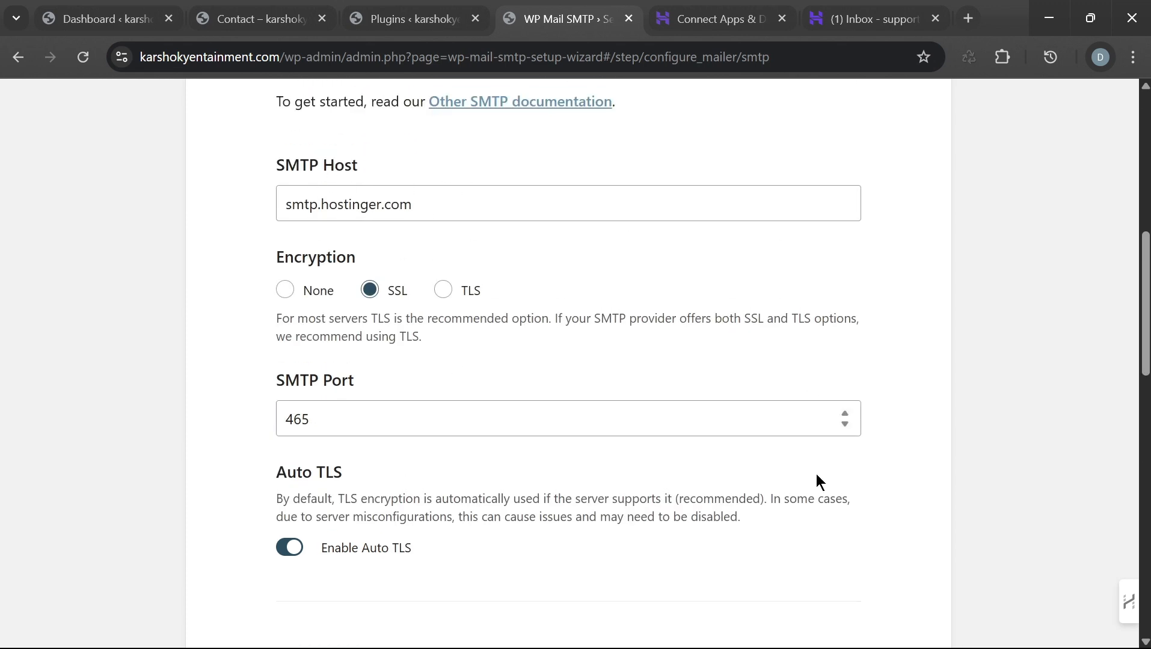
{"action": "scroll", "coordinate": [455, 392], "scroll_direction": "down", "scroll_amount": 6}
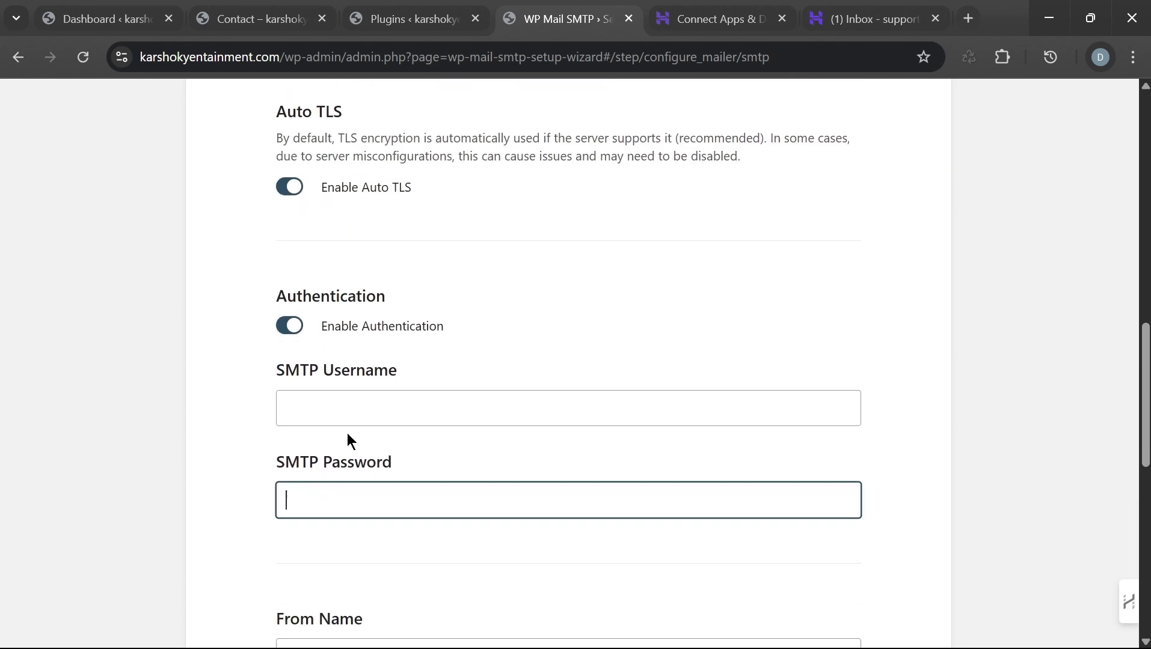
{"action": "left_click", "coordinate": [367, 405]}
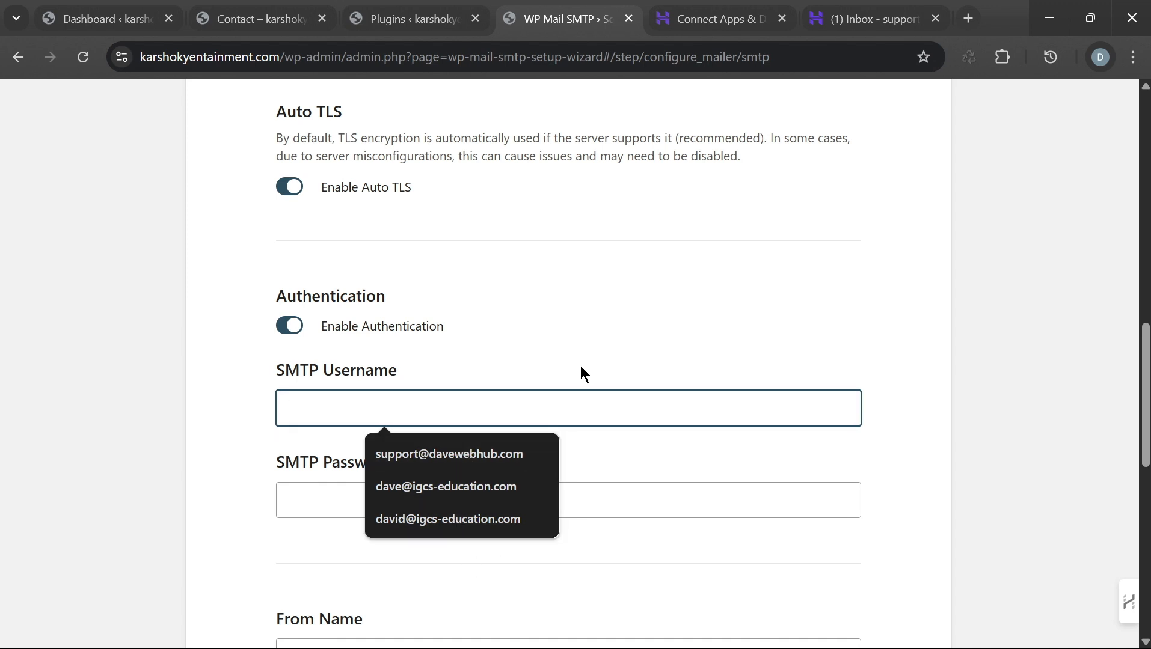
{"action": "left_click", "coordinate": [579, 344]}
Step: Autofill SMTP Username with a saved support address and delete its wrong domain, then check webmail
{"action": "left_click", "coordinate": [476, 407]}
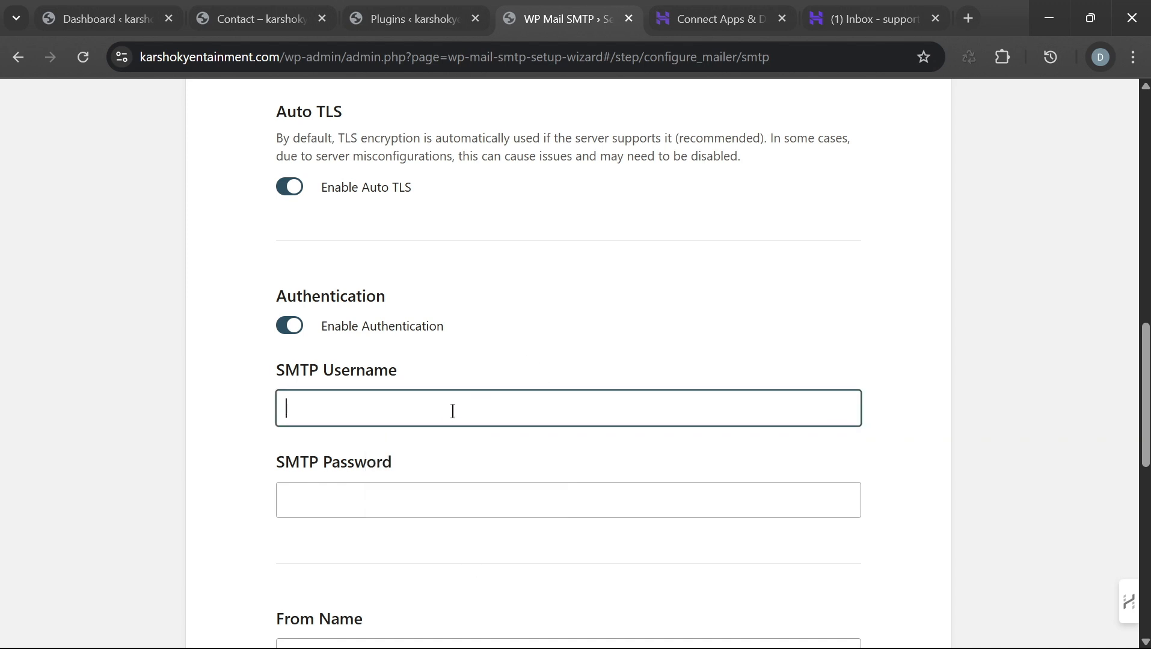
{"action": "left_click", "coordinate": [457, 448]}
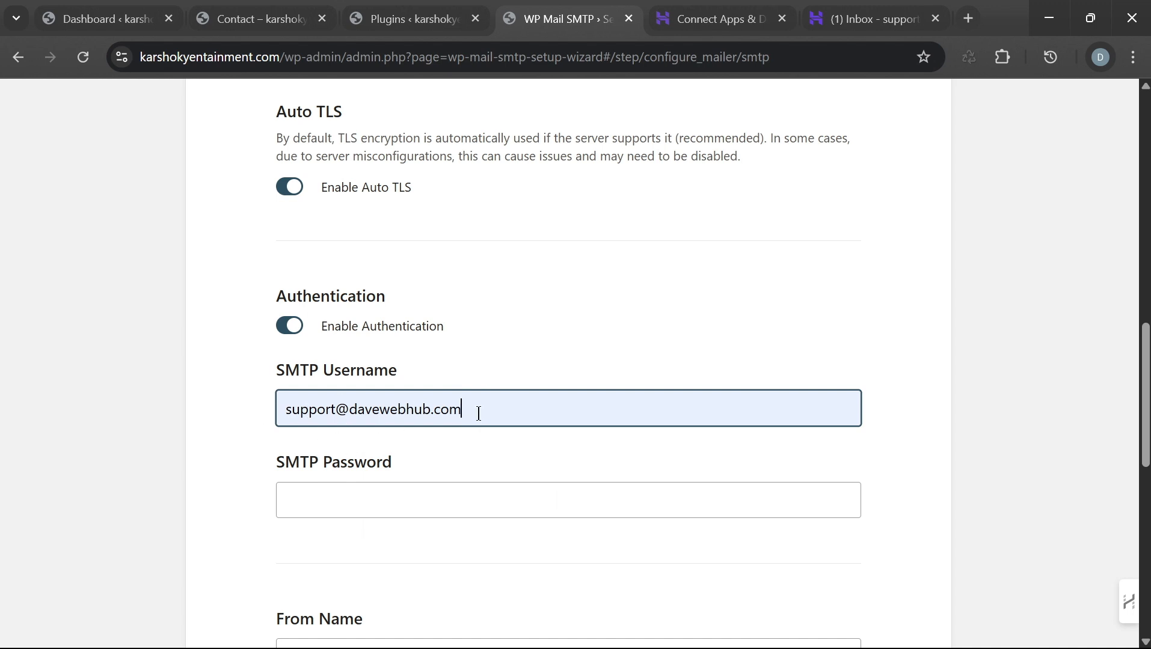
{"action": "key", "text": "BackSpace"}
{"action": "key", "text": "BackSpace"}
{"action": "key", "text": "BackSpace"}
{"action": "key", "text": "BackSpace"}
{"action": "key", "text": "BackSpace"}
{"action": "key", "text": "BackSpace"}
{"action": "key", "text": "BackSpace"}
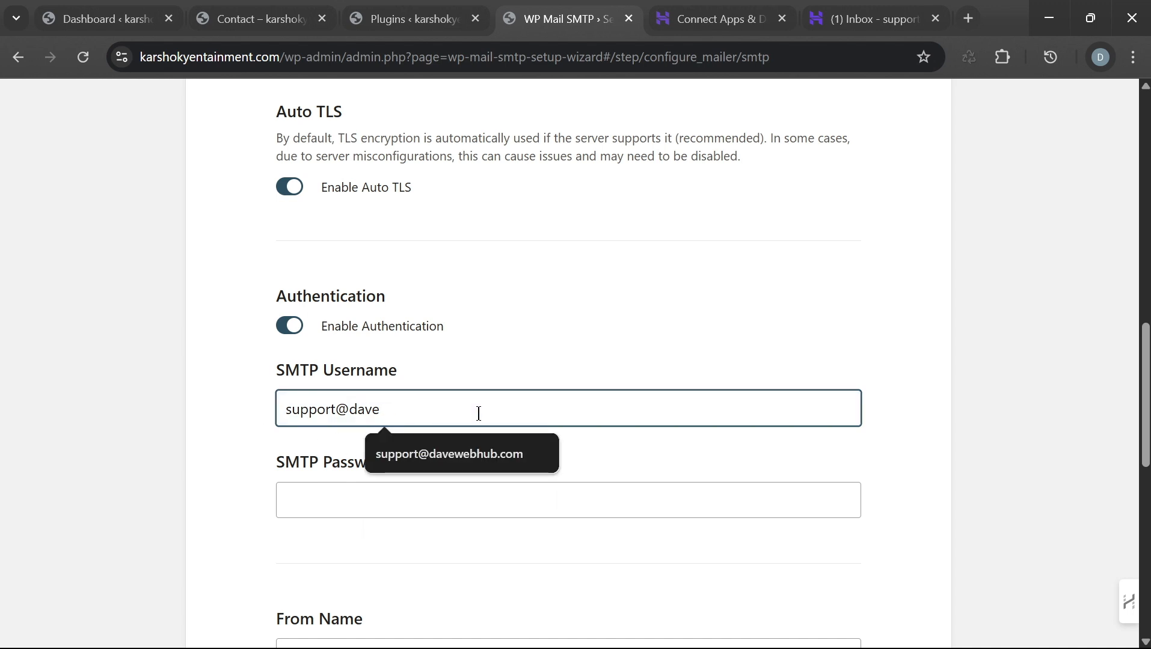
{"action": "key", "text": "BackSpace"}
{"action": "key", "text": "BackSpace"}
{"action": "key", "text": "BackSpace"}
{"action": "left_click", "coordinate": [854, 19]}
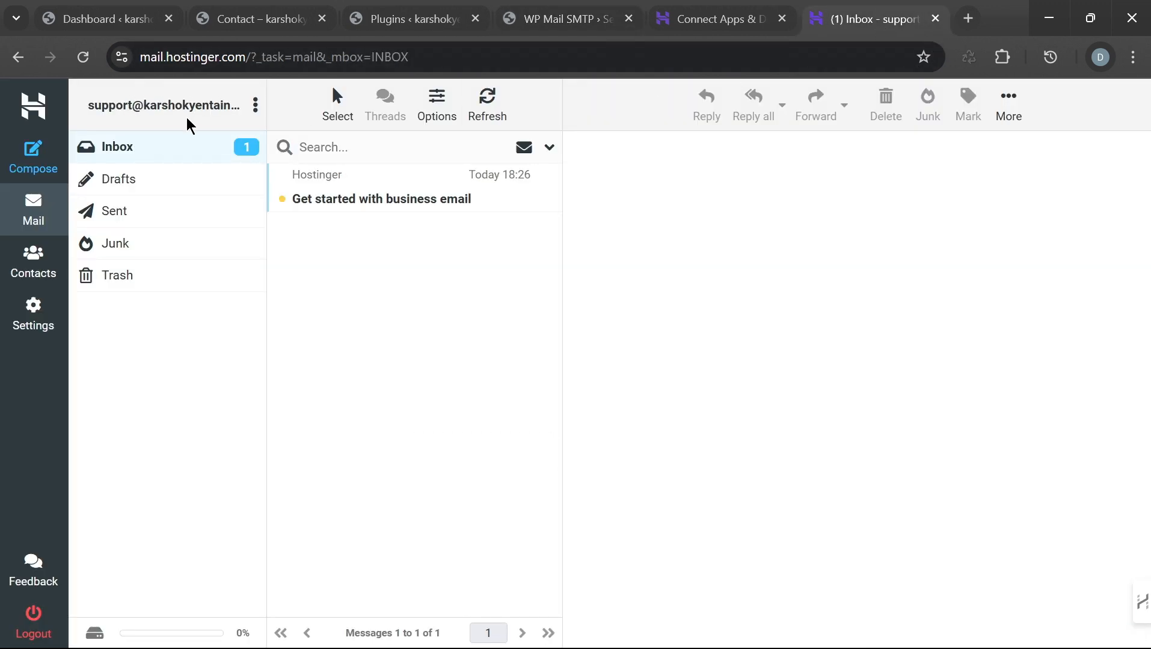
Step: Copy the domain name karshokyentainment.com from Hostinger's Connect Apps & Devices page
{"action": "left_click", "coordinate": [698, 13]}
{"action": "scroll", "coordinate": [758, 370], "scroll_direction": "up", "scroll_amount": 5}
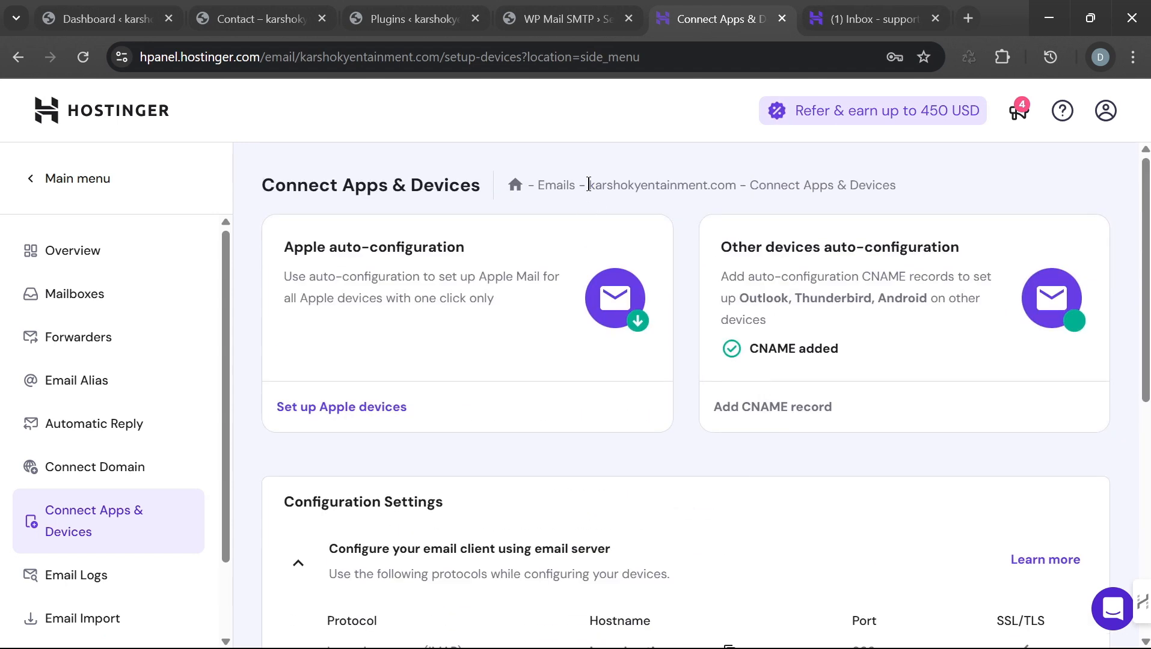
{"action": "left_click_drag", "start_coordinate": [589, 185], "coordinate": [737, 185]}
{"action": "key", "text": "ctrl+c"}
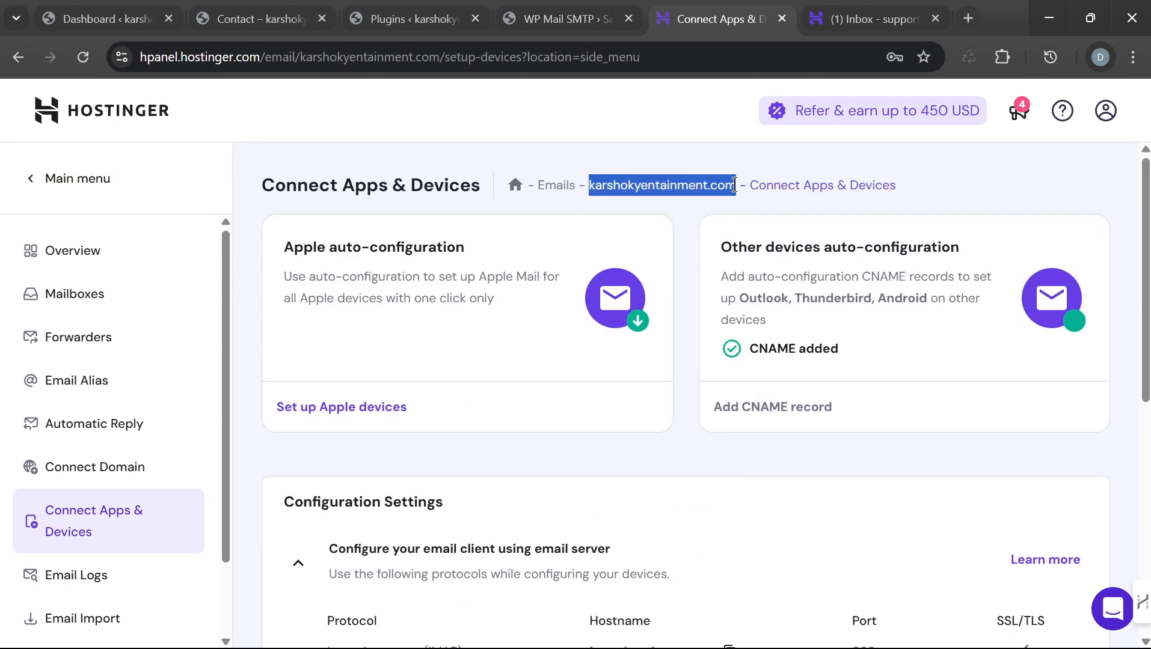
{"action": "right_click", "coordinate": [673, 184]}
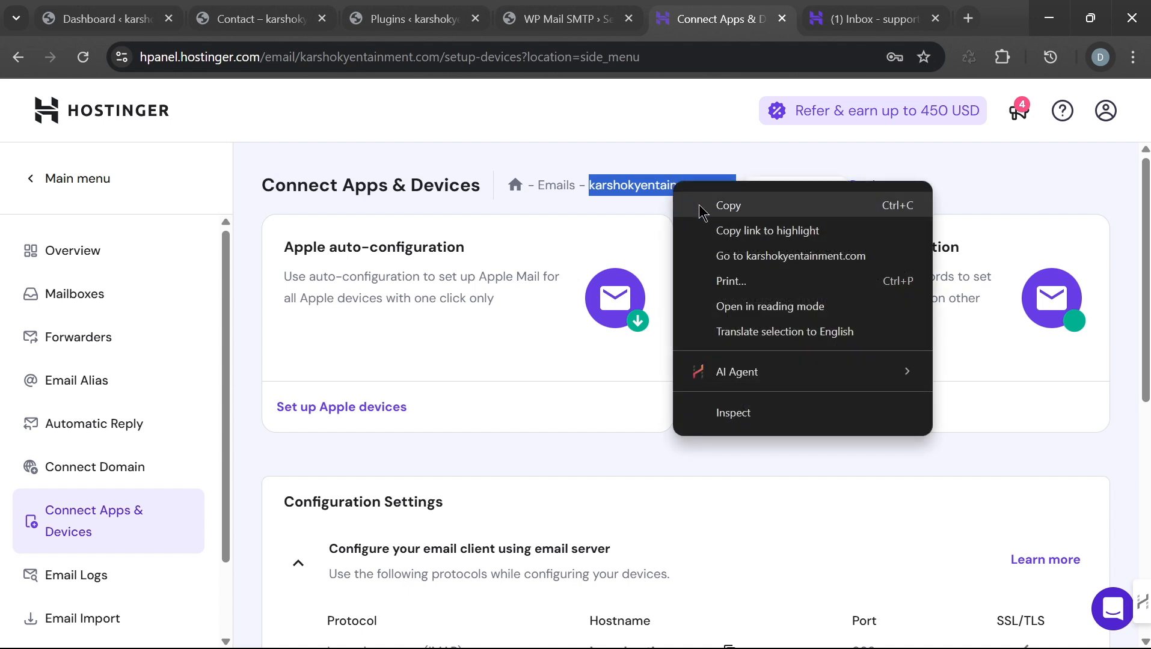
{"action": "left_click", "coordinate": [731, 208]}
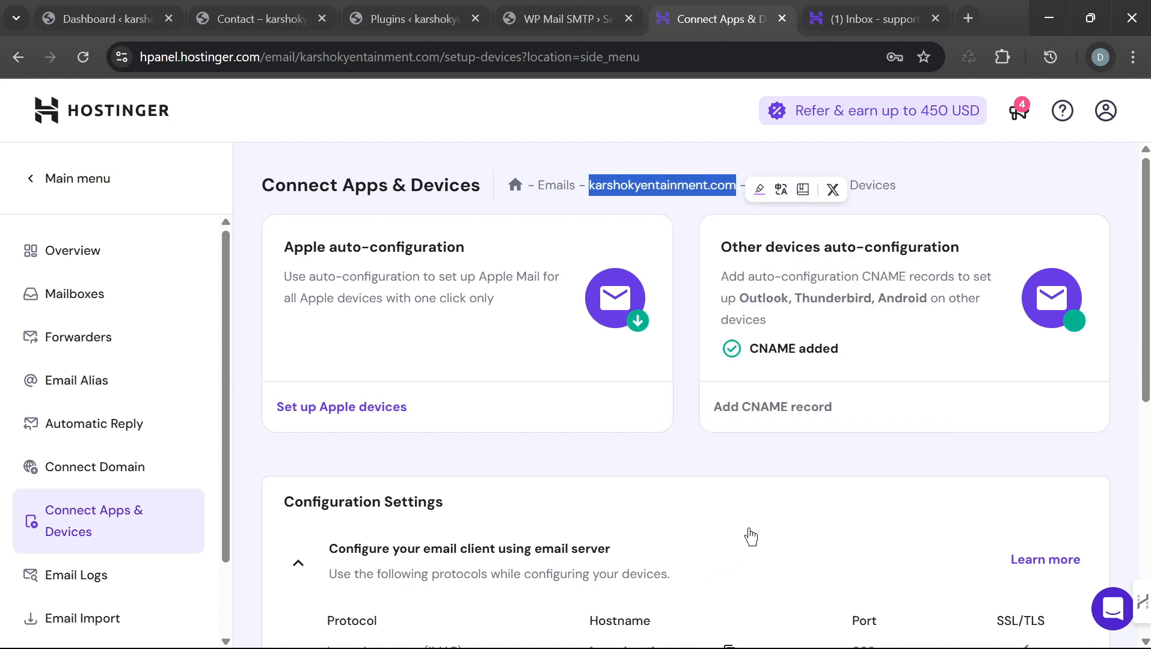
{"action": "left_click", "coordinate": [774, 489]}
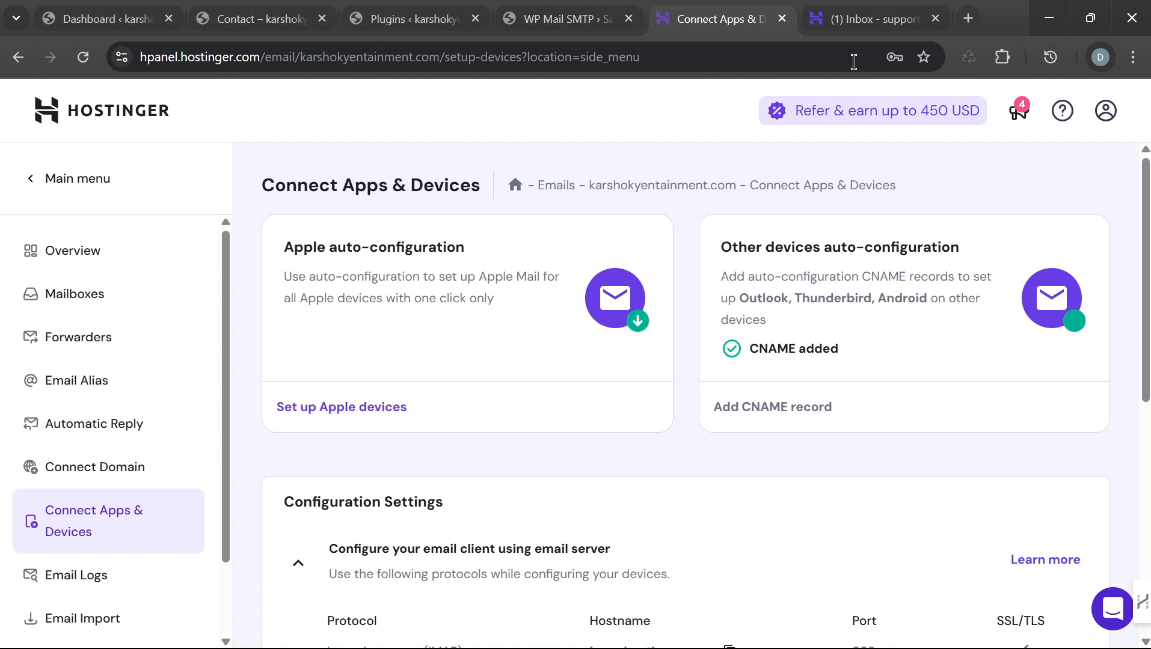
{"action": "left_click", "coordinate": [848, 18]}
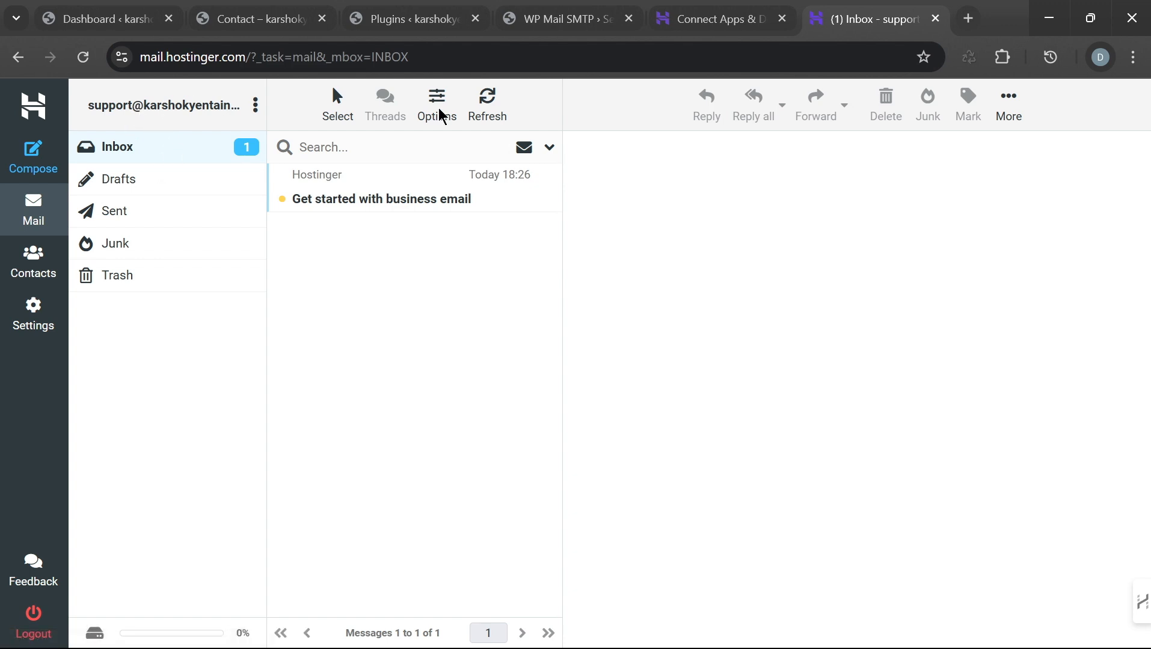
{"action": "mouse_move", "coordinate": [712, 29]}
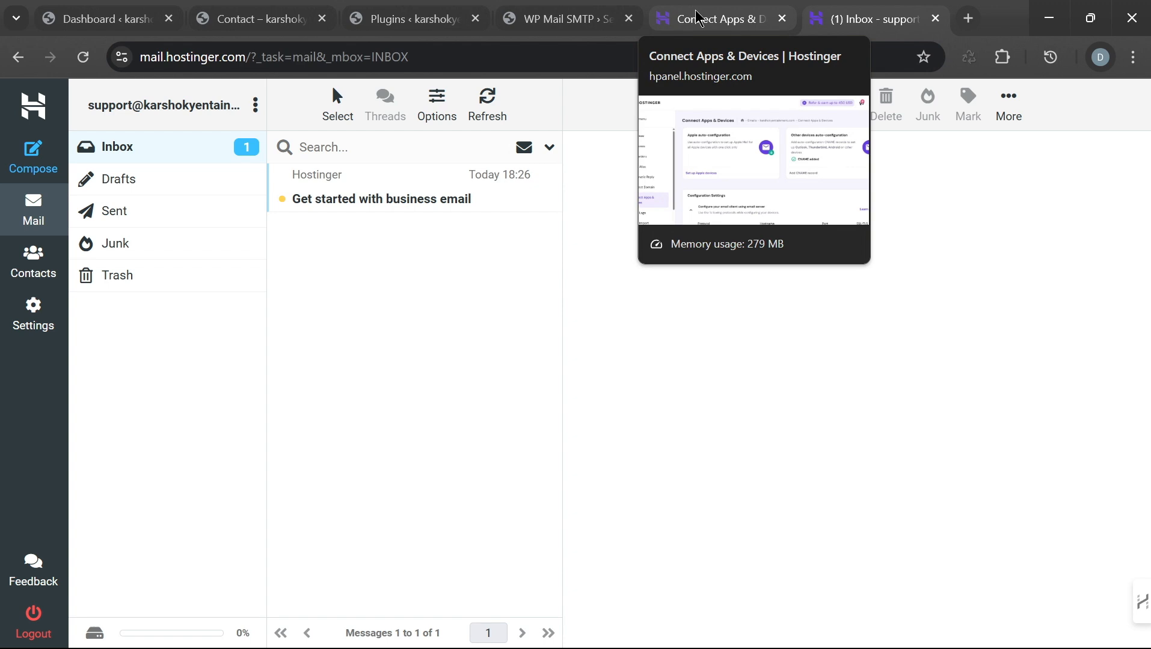
{"action": "left_click", "coordinate": [700, 15]}
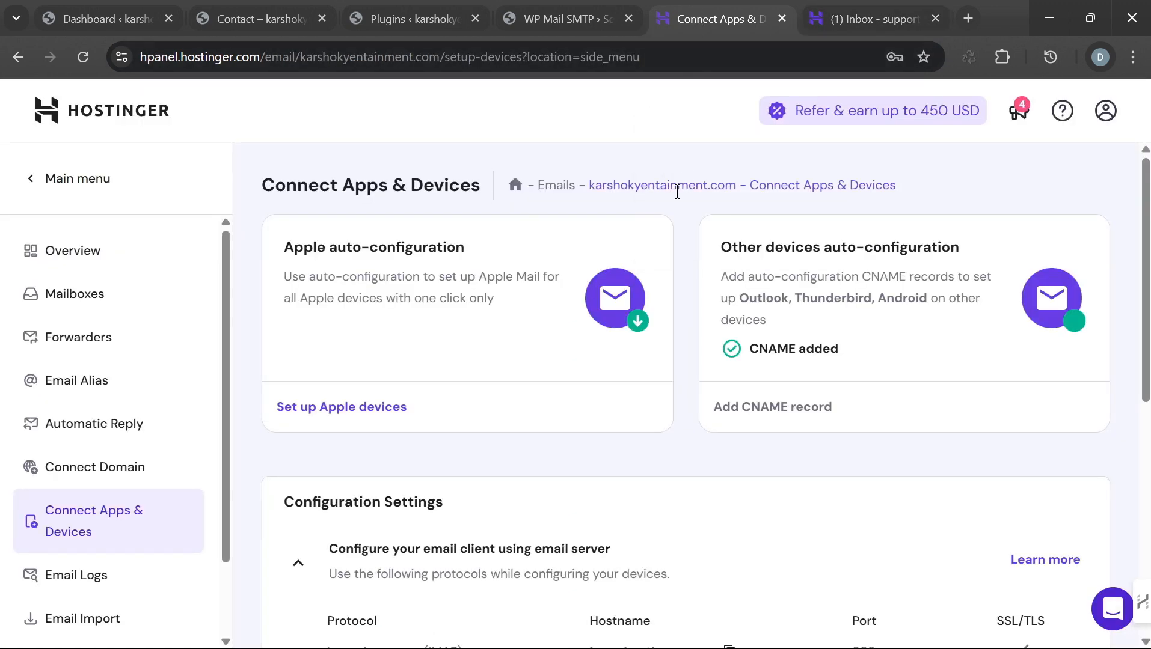
Step: Paste the domain to complete SMTP Username as the full support mailbox address, then focus SMTP Password
{"action": "left_click", "coordinate": [547, 23]}
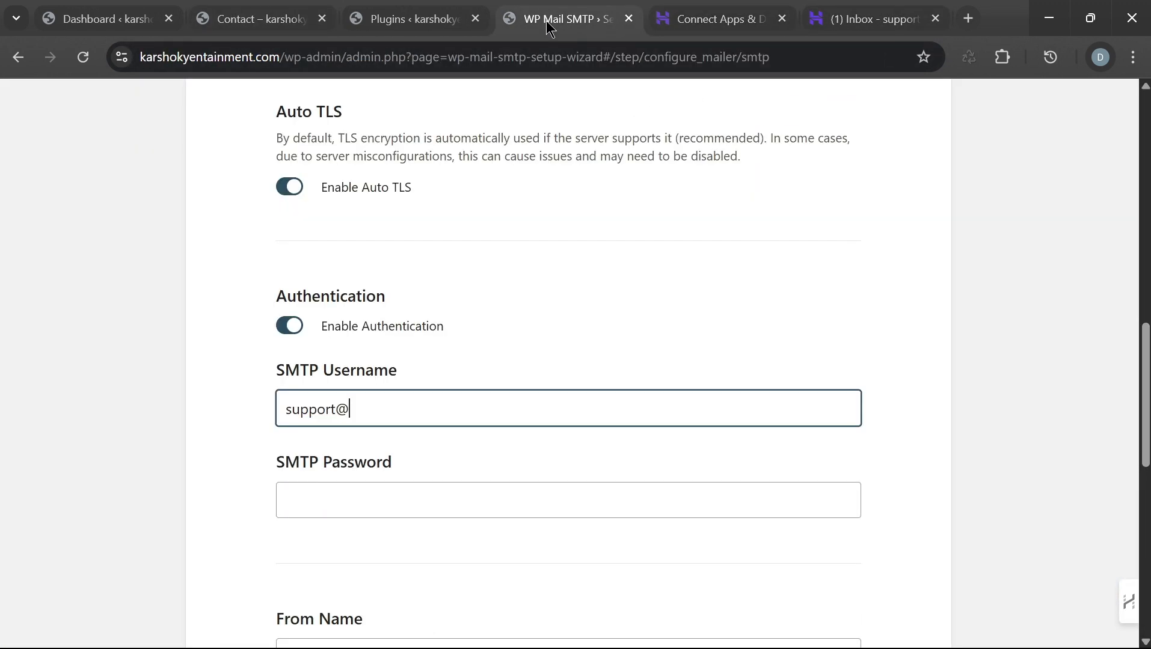
{"action": "left_click", "coordinate": [372, 494]}
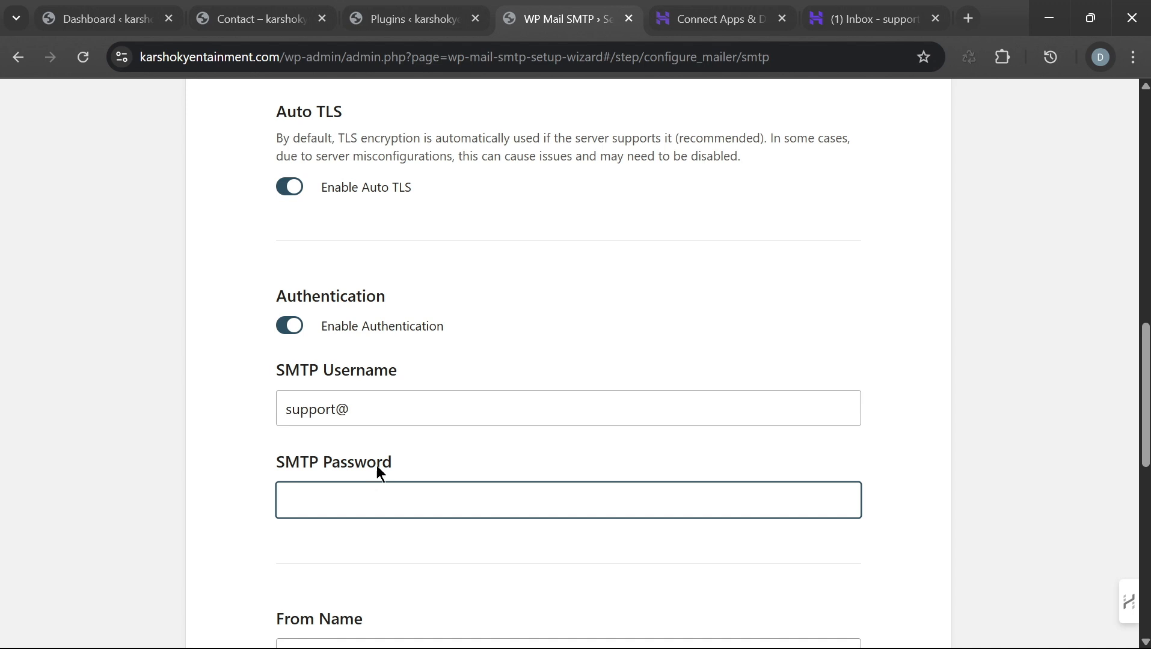
{"action": "left_click", "coordinate": [391, 409]}
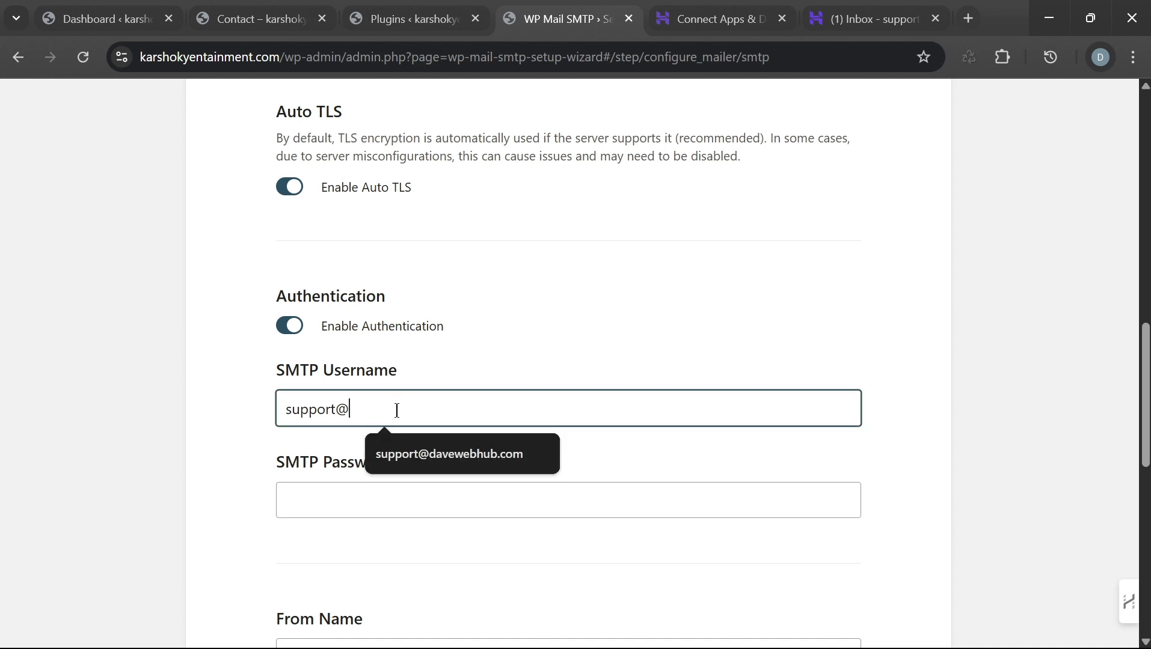
{"action": "key", "text": "ctrl+v"}
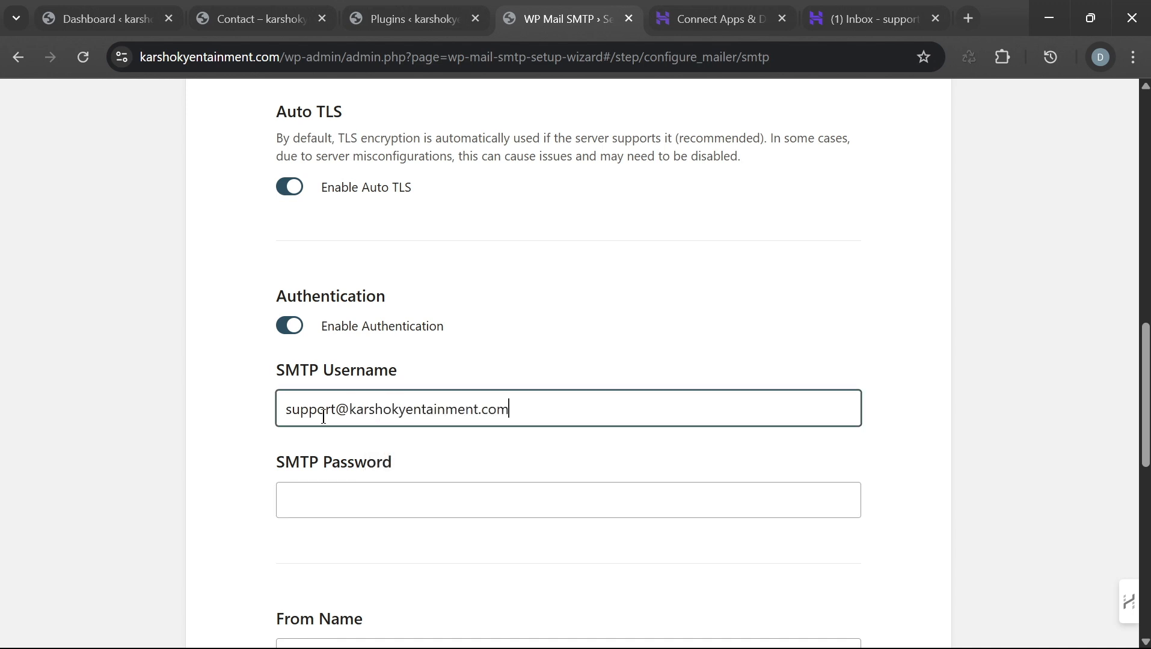
{"action": "left_click", "coordinate": [385, 499]}
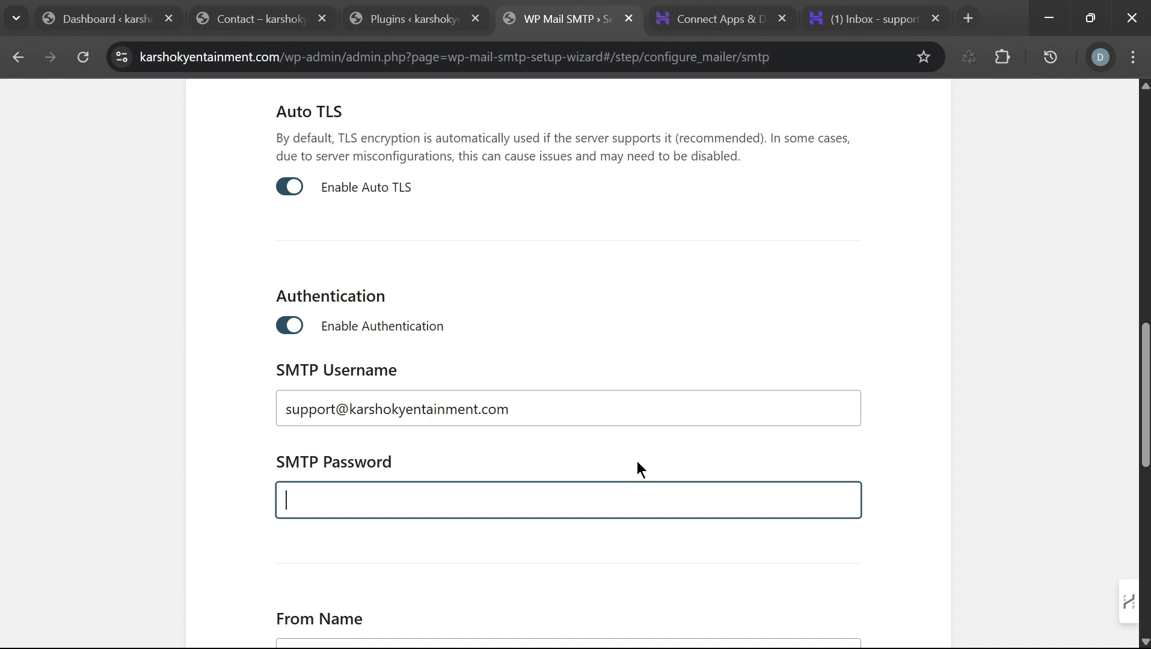
{"action": "left_click", "coordinate": [861, 25]}
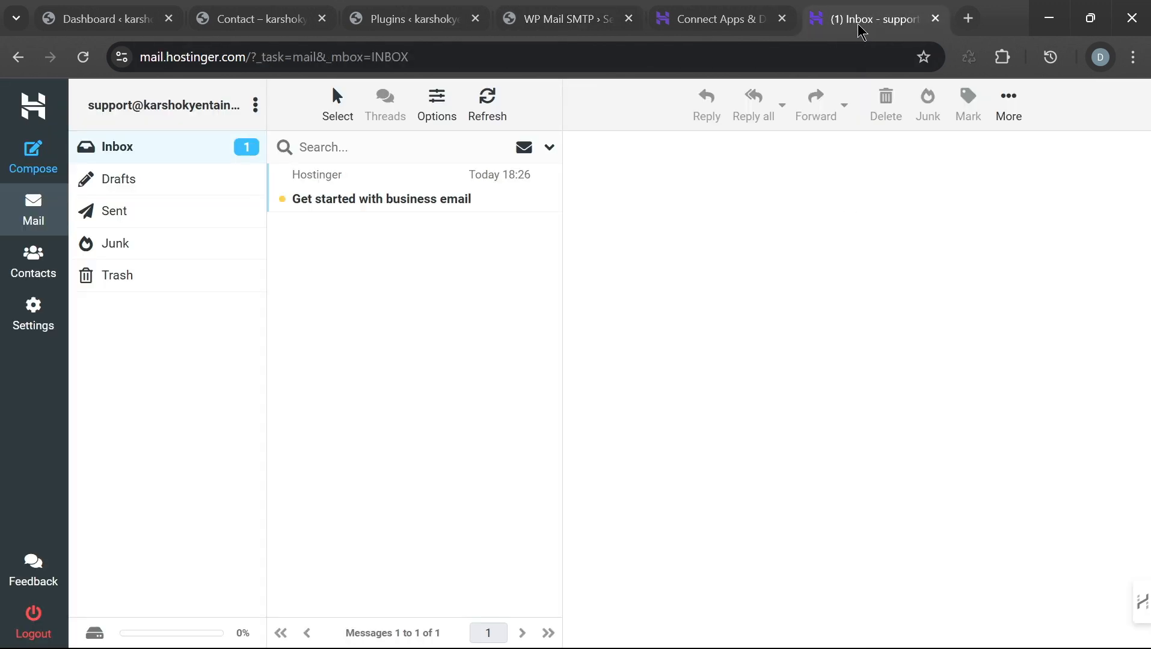
Step: Recheck Hostinger's Configuration Settings for smtp.hostinger.com on port 465 before resuming the wizard
{"action": "left_click", "coordinate": [692, 24]}
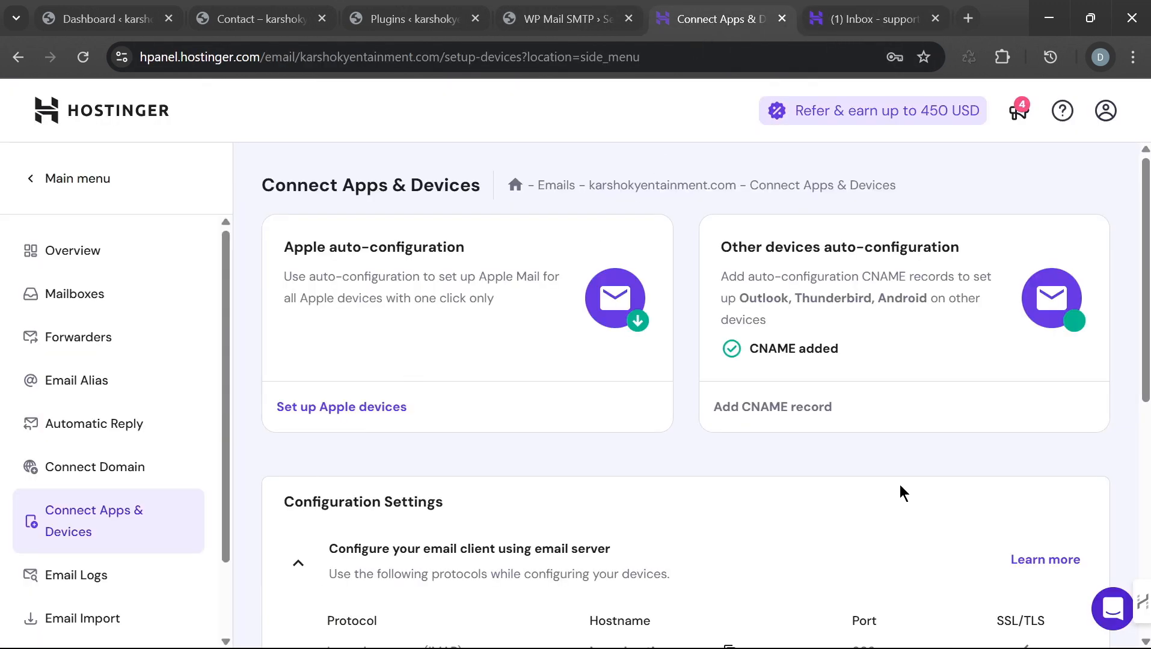
{"action": "scroll", "coordinate": [902, 490], "scroll_direction": "down", "scroll_amount": 1}
{"action": "scroll", "coordinate": [905, 491], "scroll_direction": "down", "scroll_amount": 2}
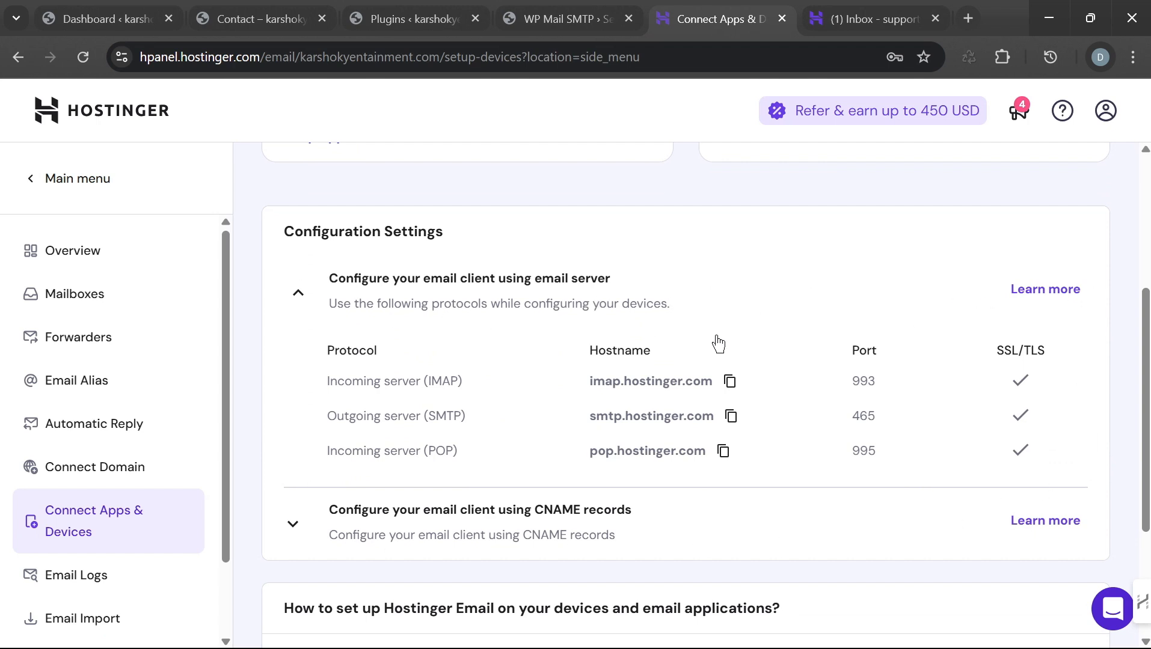
{"action": "scroll", "coordinate": [741, 354], "scroll_direction": "up", "scroll_amount": 2}
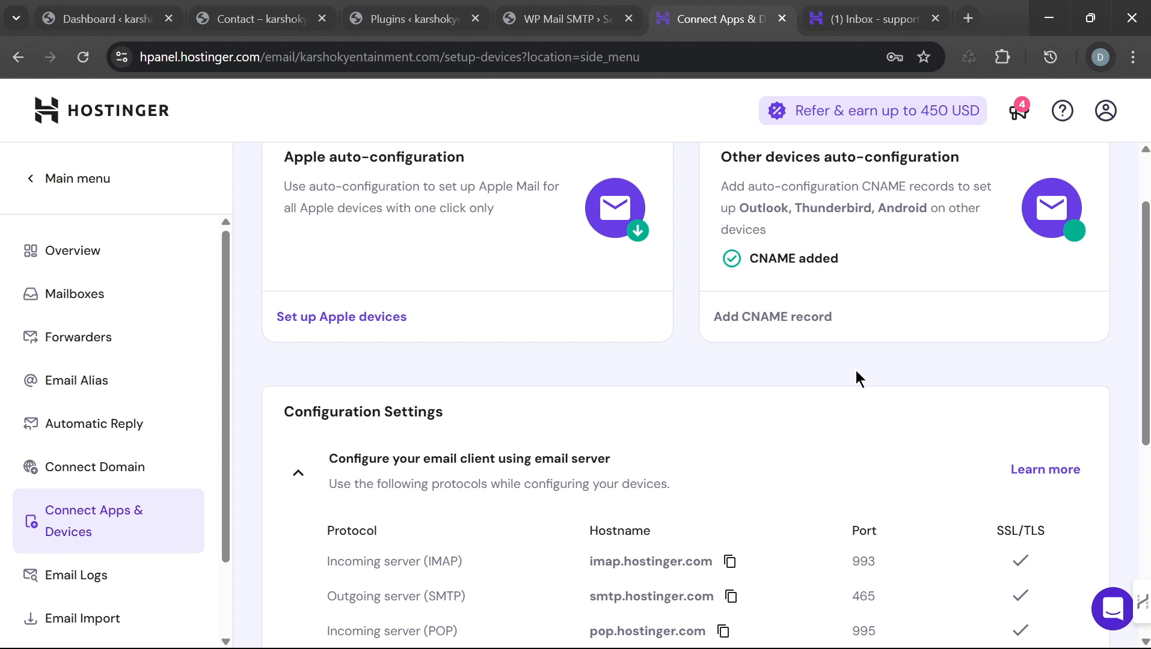
{"action": "left_click", "coordinate": [556, 21]}
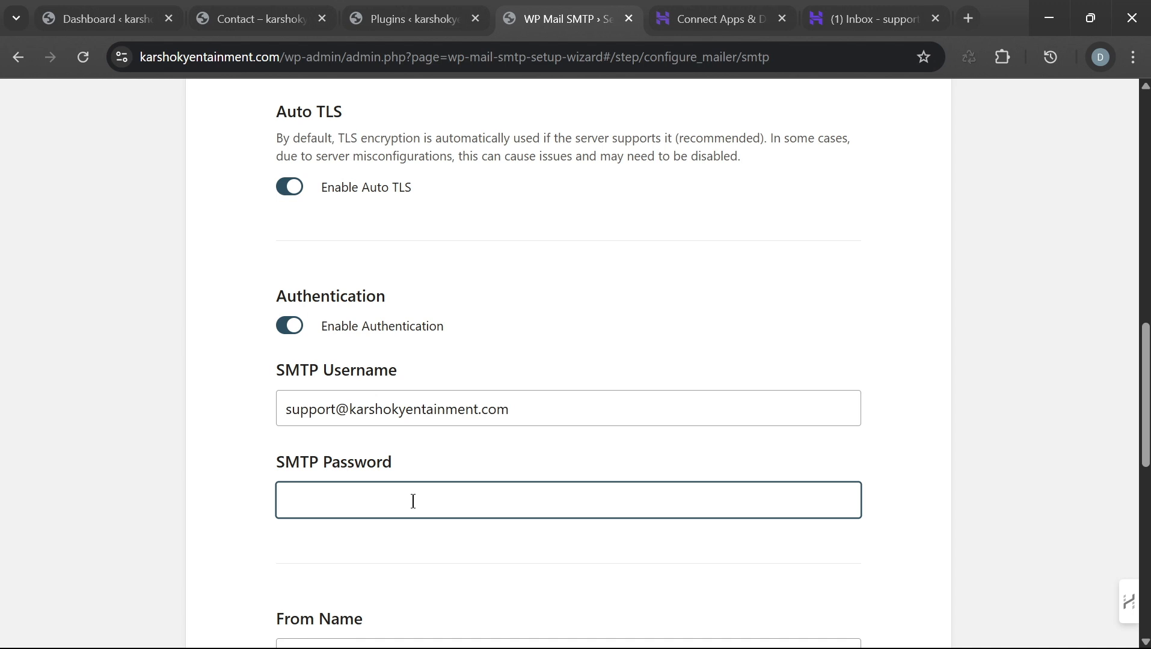
Step: Enter the SMTP password and switch on Force From Name for all emails
{"action": "type", "text": "•"}
{"action": "scroll", "coordinate": [414, 501], "scroll_direction": "down", "scroll_amount": 5}
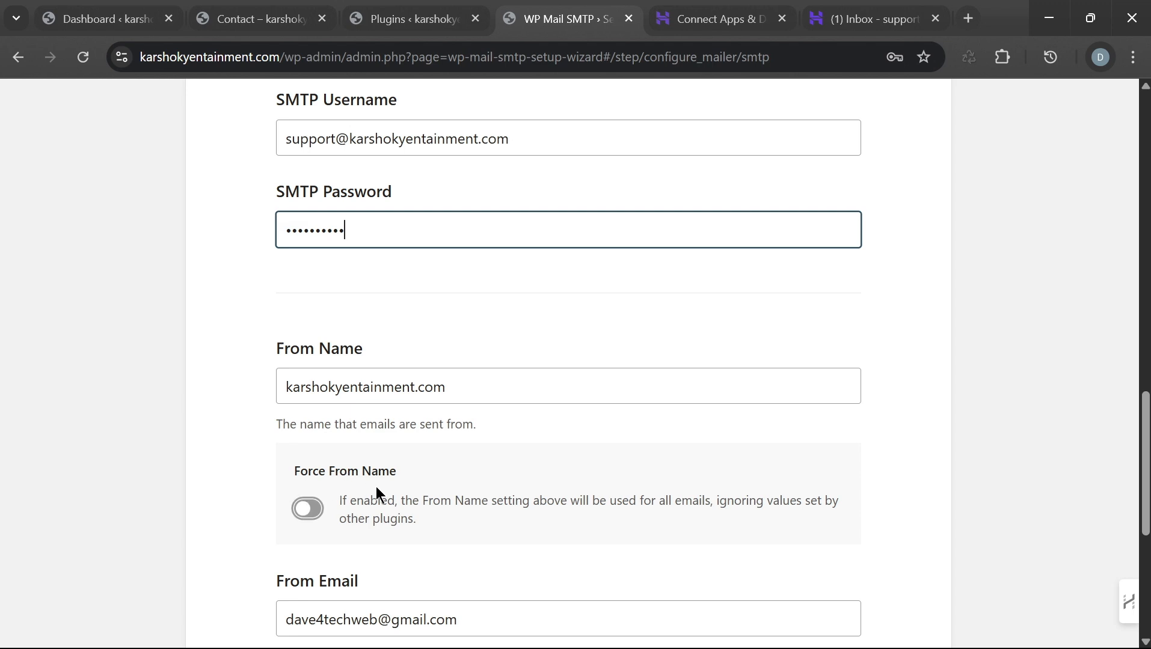
{"action": "left_click", "coordinate": [306, 509]}
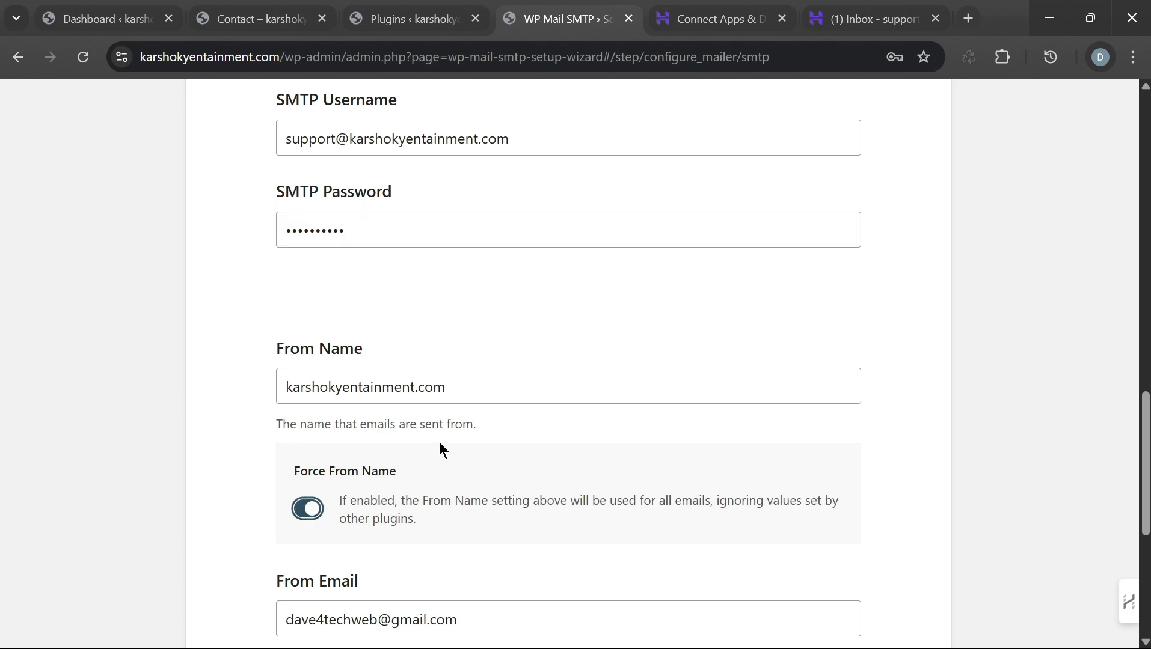
Step: Replace the From Email with the support address copied from the SMTP Username field
{"action": "scroll", "coordinate": [530, 414], "scroll_direction": "down", "scroll_amount": 5}
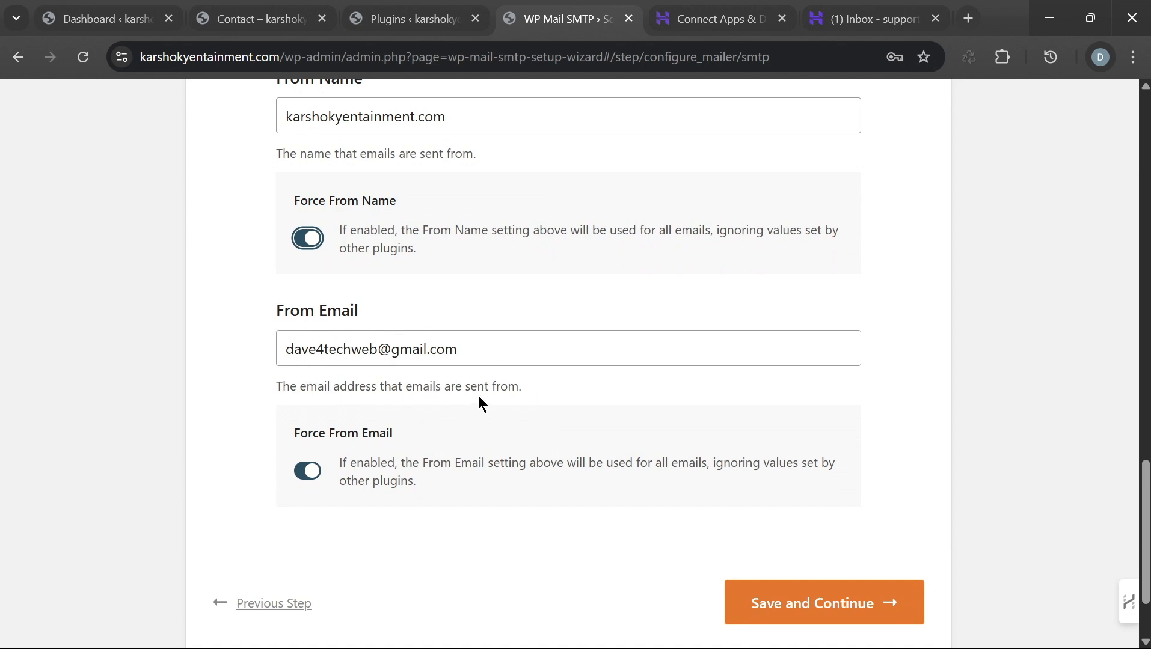
{"action": "left_click_drag", "start_coordinate": [472, 349], "coordinate": [282, 349]}
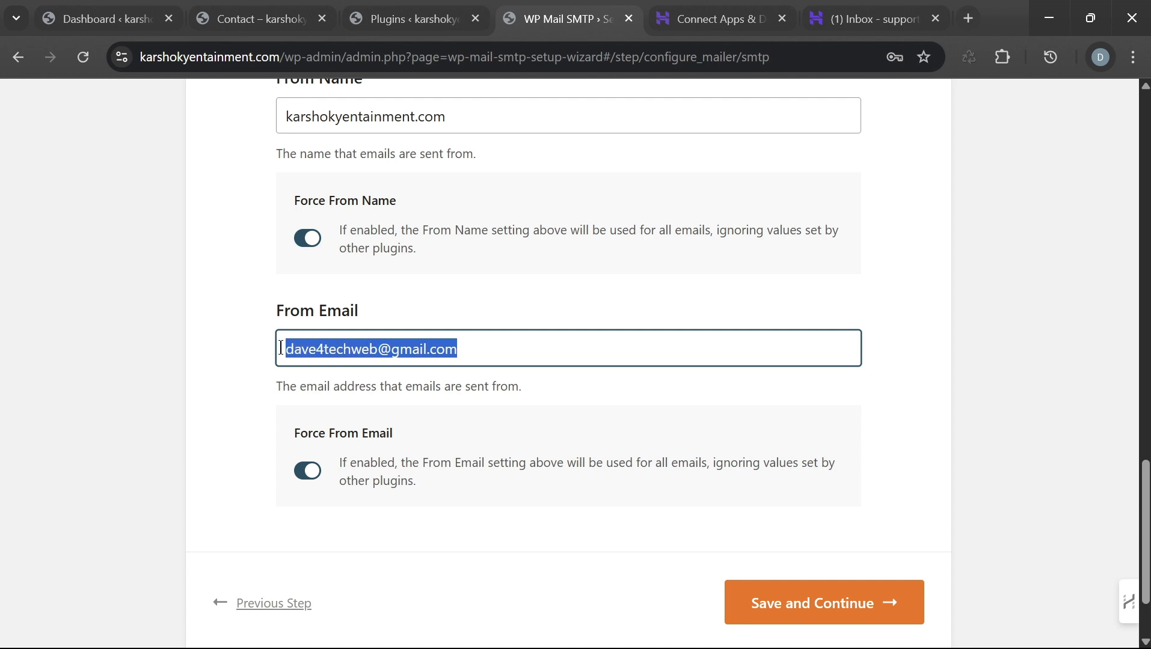
{"action": "scroll", "coordinate": [489, 291], "scroll_direction": "up", "scroll_amount": 5}
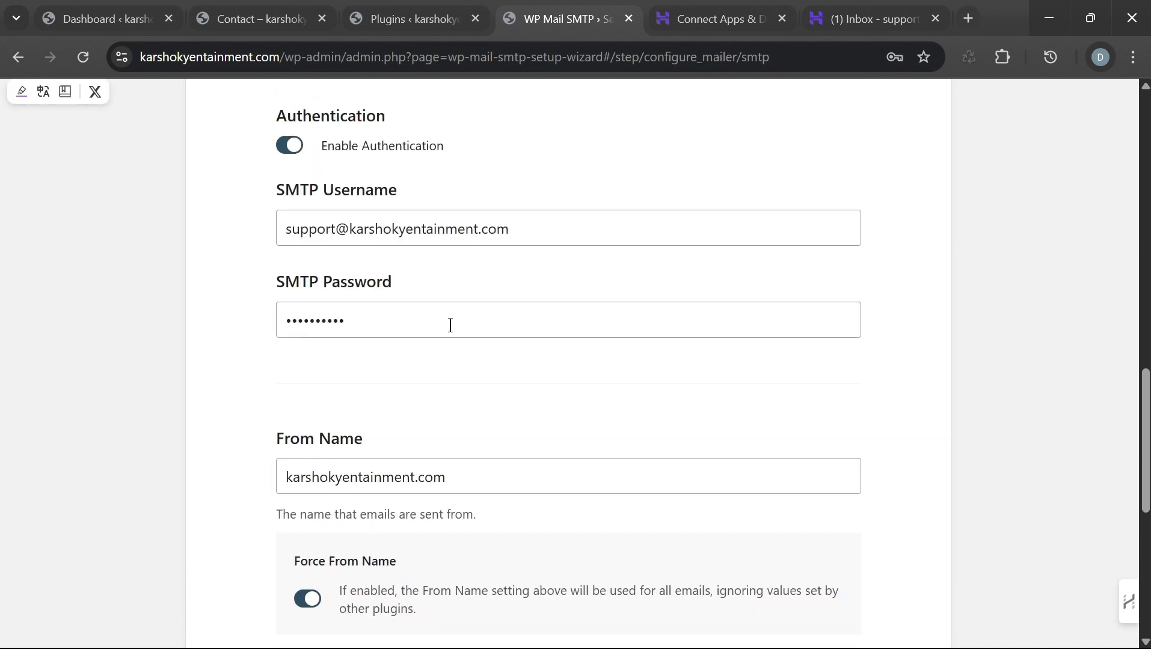
{"action": "left_click_drag", "start_coordinate": [523, 226], "coordinate": [239, 254]}
{"action": "key", "text": "ctrl+c"}
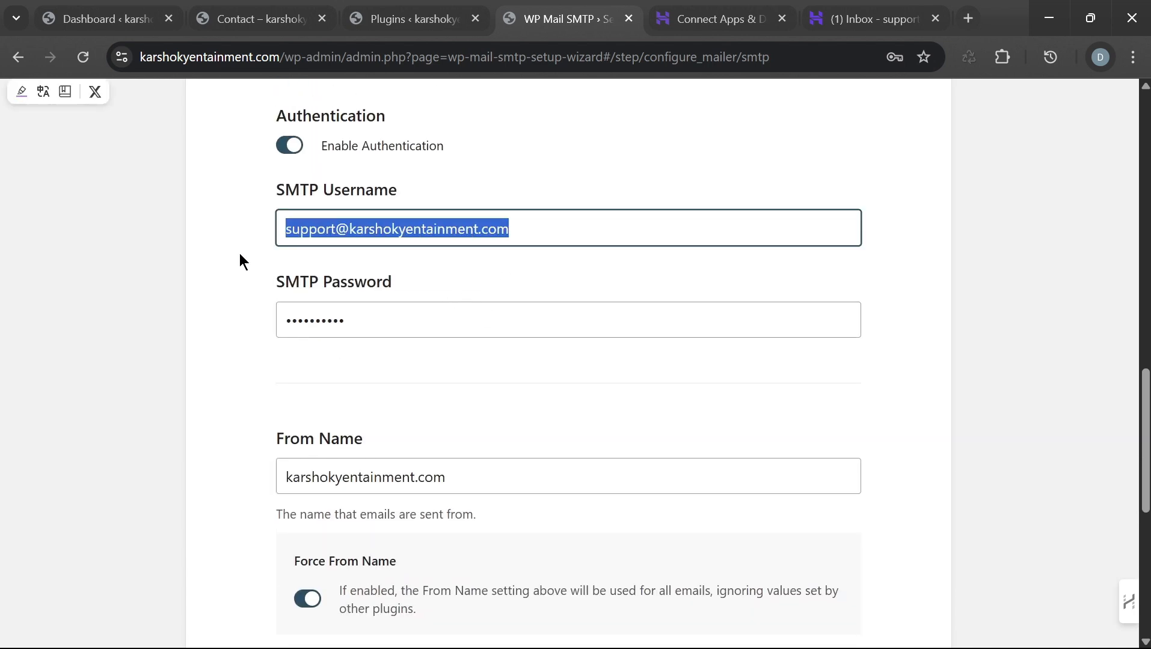
{"action": "scroll", "coordinate": [506, 388], "scroll_direction": "down", "scroll_amount": 5}
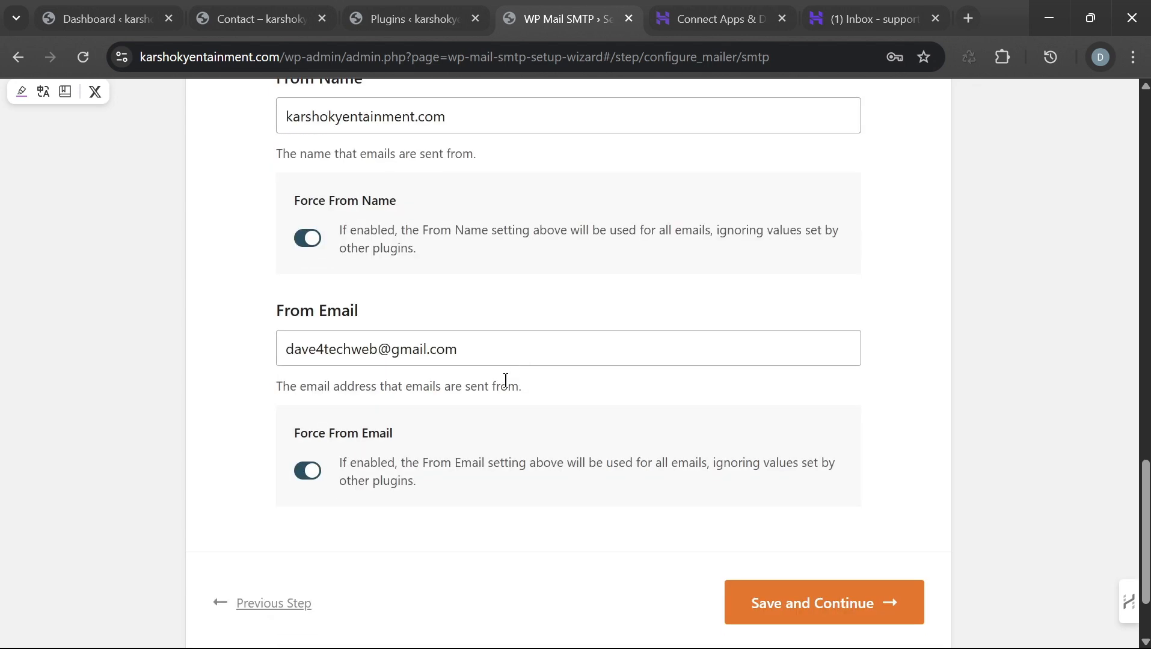
{"action": "left_click_drag", "start_coordinate": [455, 345], "coordinate": [270, 348]}
{"action": "key", "text": "ctrl+v"}
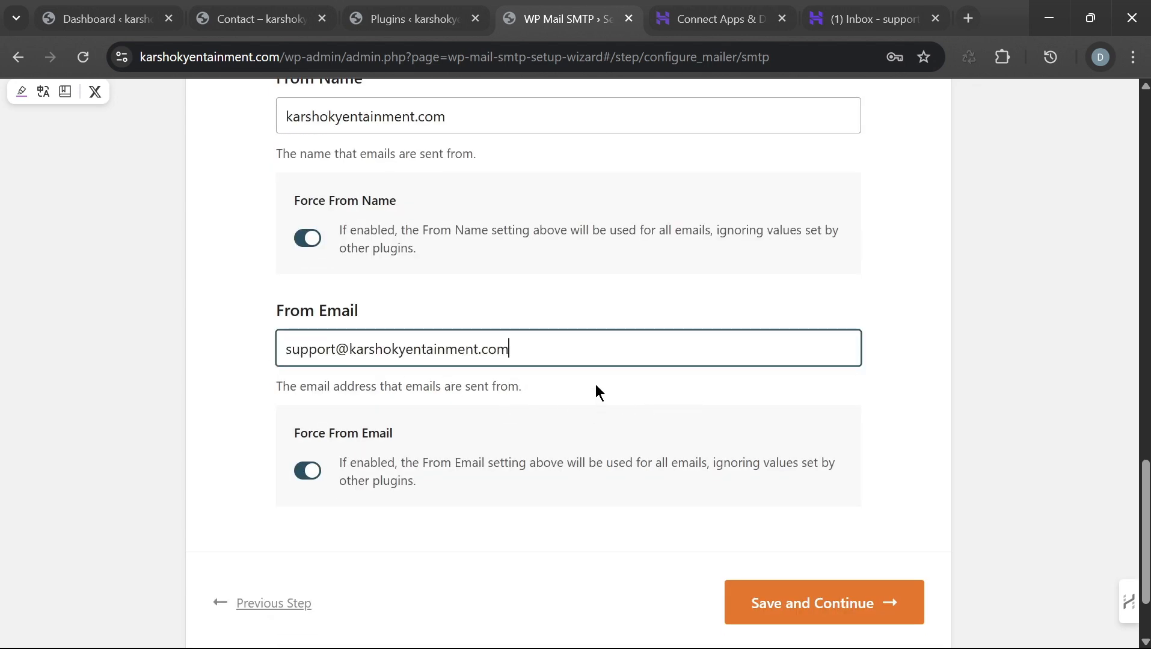
{"action": "scroll", "coordinate": [599, 392], "scroll_direction": "down", "scroll_amount": 2}
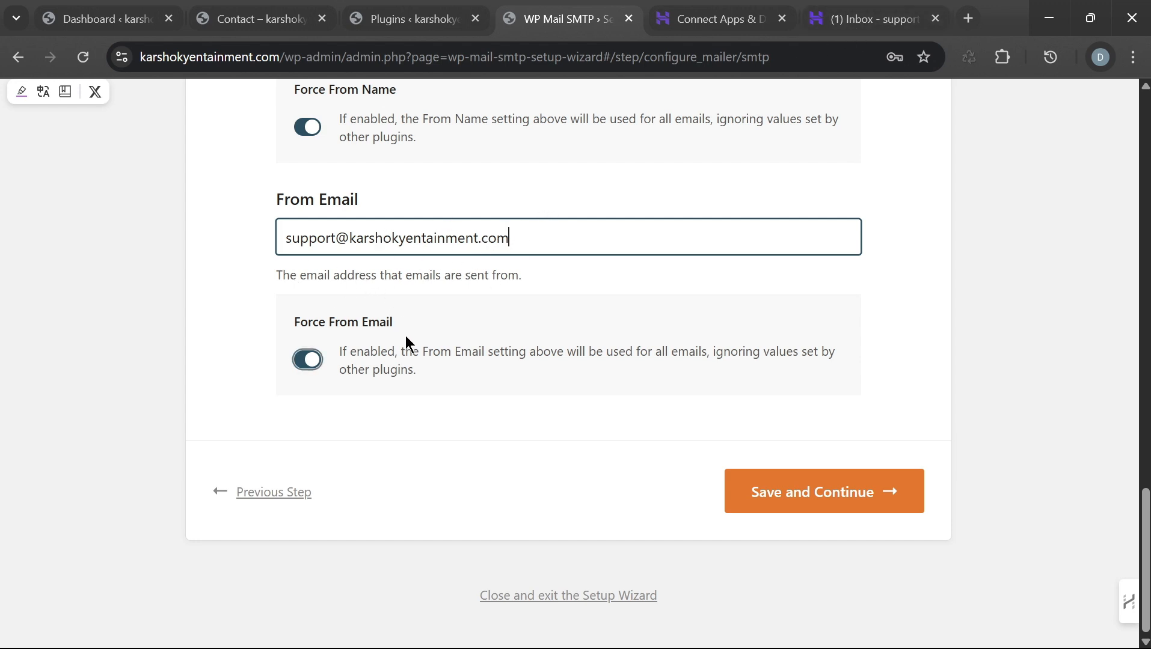
Step: Save the mailer settings, then go back to review the mailer settings step again
{"action": "left_click", "coordinate": [849, 502]}
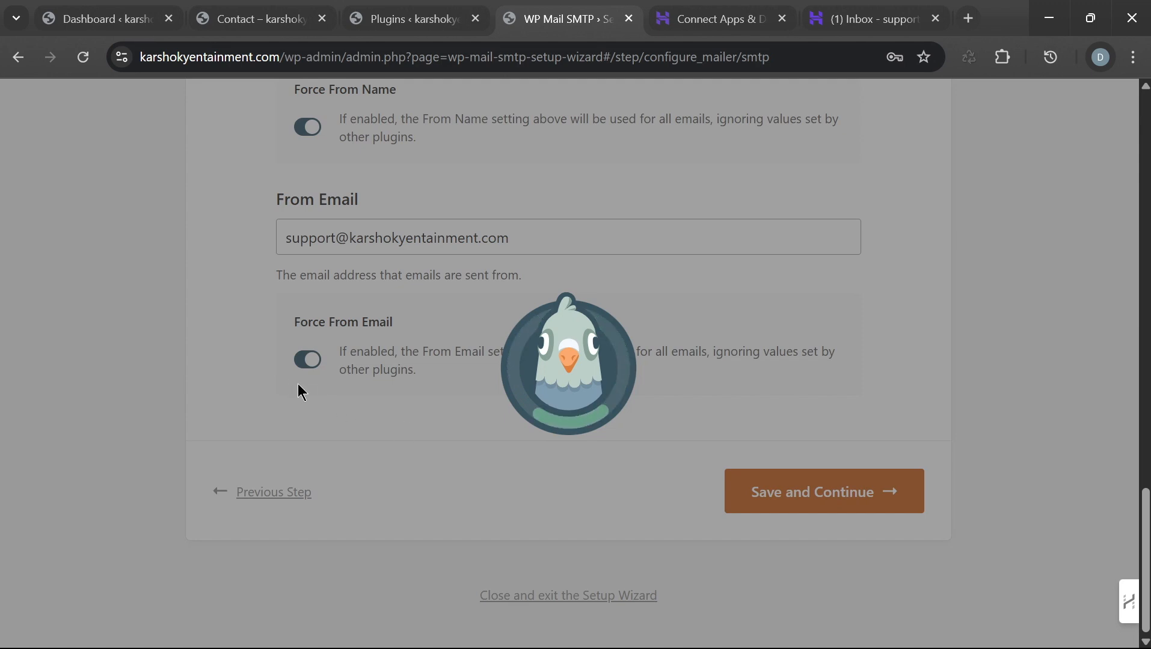
{"action": "scroll", "coordinate": [601, 400], "scroll_direction": "down", "scroll_amount": 15}
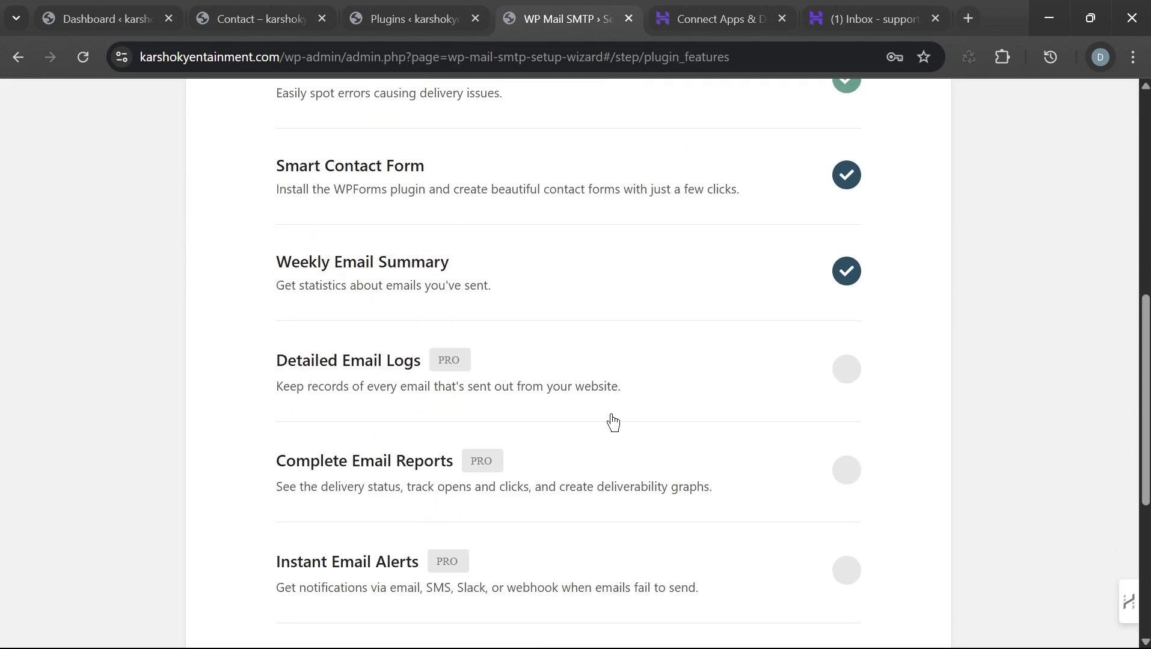
{"action": "left_click", "coordinate": [268, 451]}
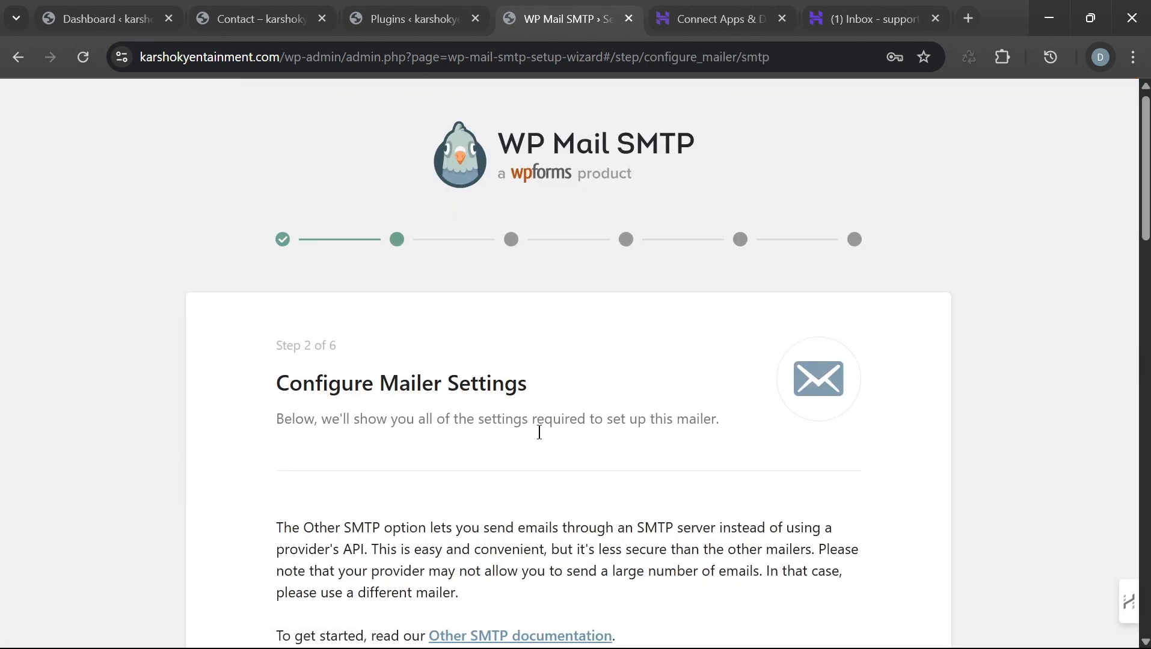
{"action": "scroll", "coordinate": [532, 436], "scroll_direction": "down", "scroll_amount": 15}
{"action": "scroll", "coordinate": [529, 432], "scroll_direction": "down", "scroll_amount": 12}
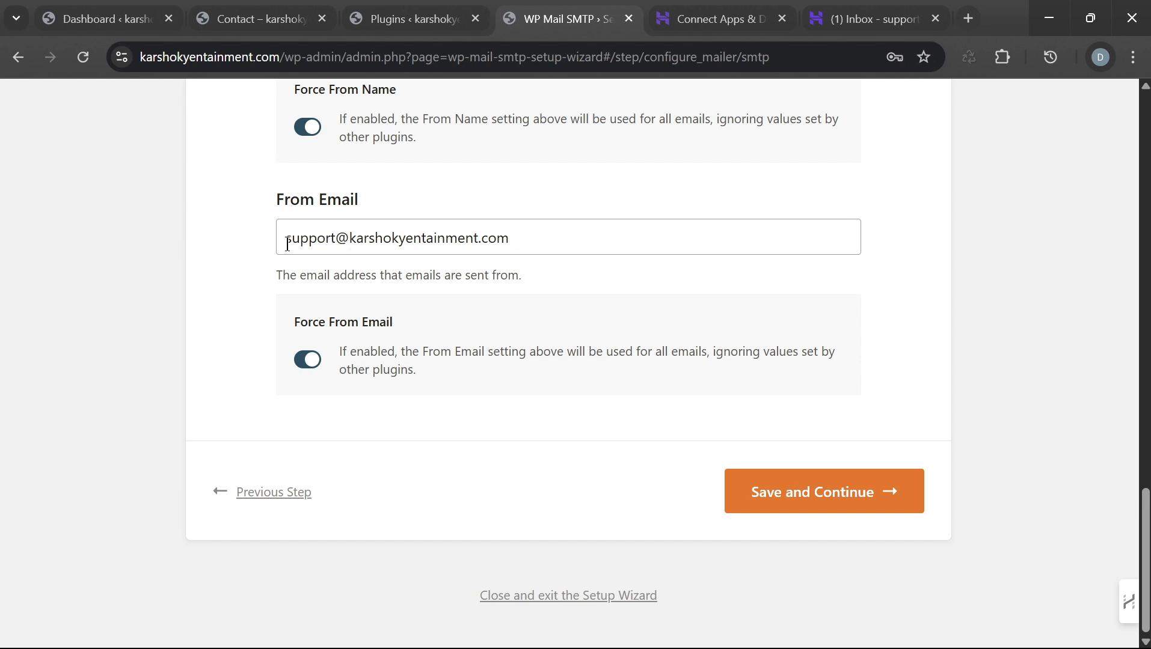
{"action": "scroll", "coordinate": [524, 462], "scroll_direction": "up", "scroll_amount": 1}
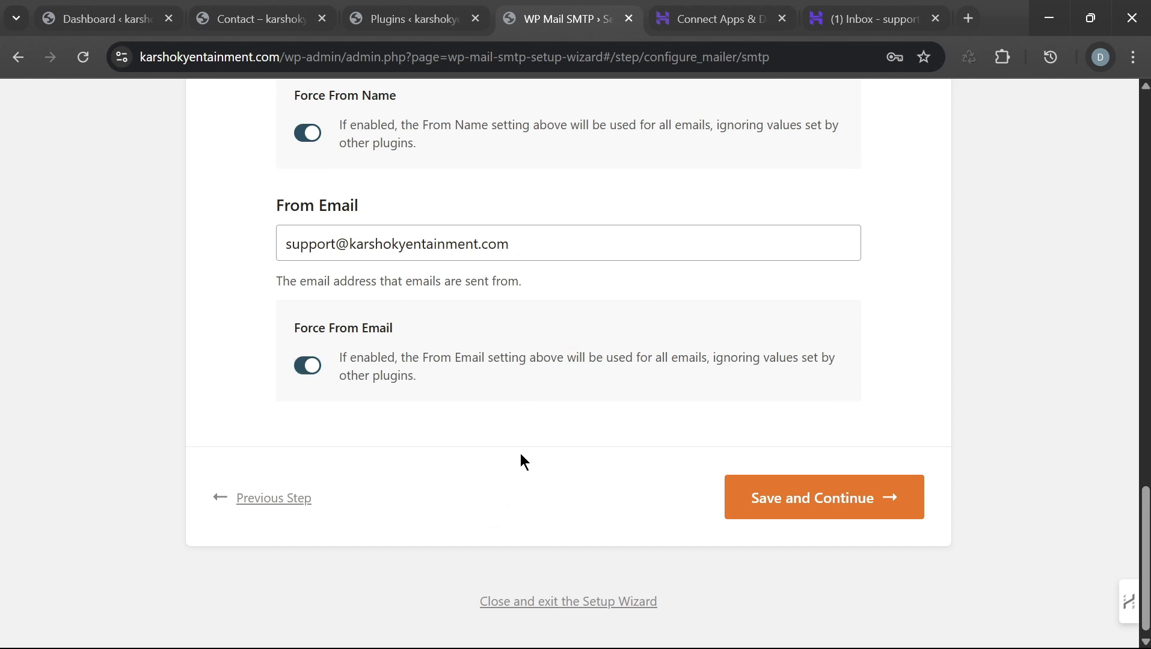
{"action": "scroll", "coordinate": [523, 460], "scroll_direction": "up", "scroll_amount": 7}
{"action": "scroll", "coordinate": [523, 452], "scroll_direction": "down", "scroll_amount": 3}
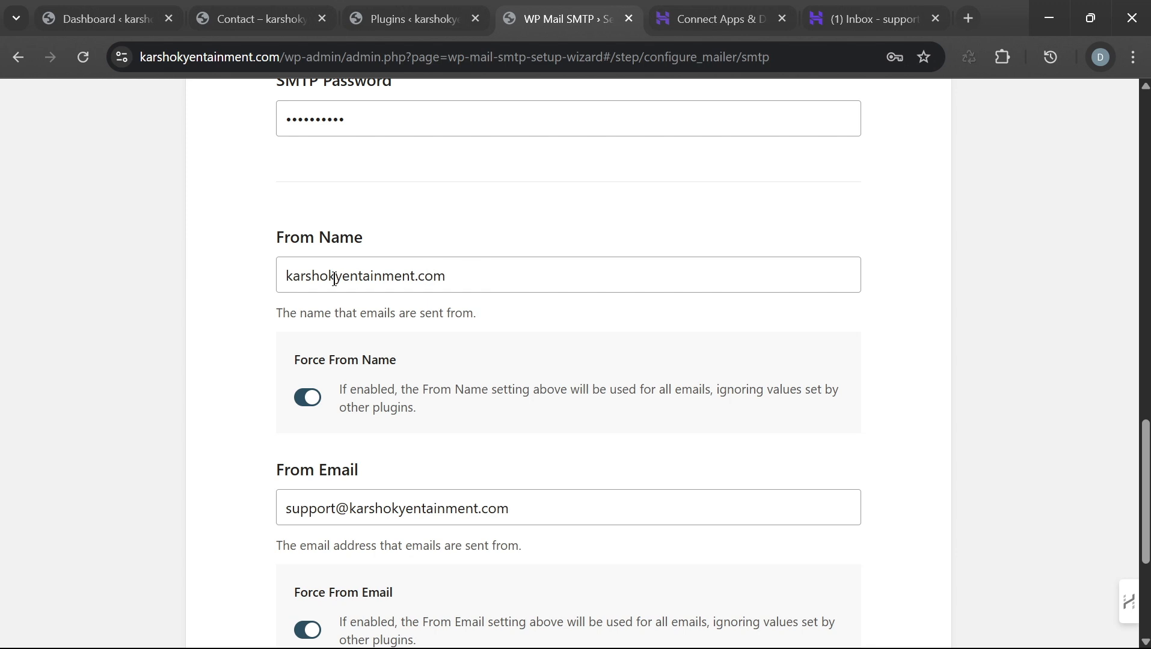
{"action": "scroll", "coordinate": [819, 312], "scroll_direction": "down", "scroll_amount": 5}
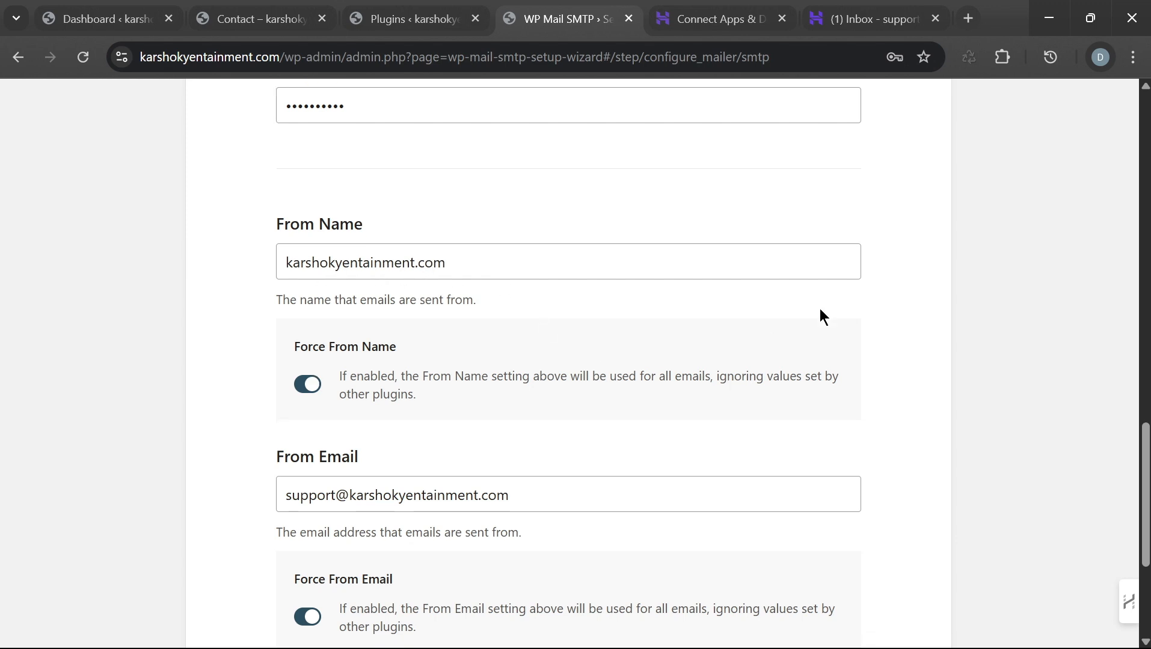
{"action": "scroll", "coordinate": [500, 227], "scroll_direction": "up", "scroll_amount": 2}
{"action": "scroll", "coordinate": [500, 229], "scroll_direction": "up", "scroll_amount": 3}
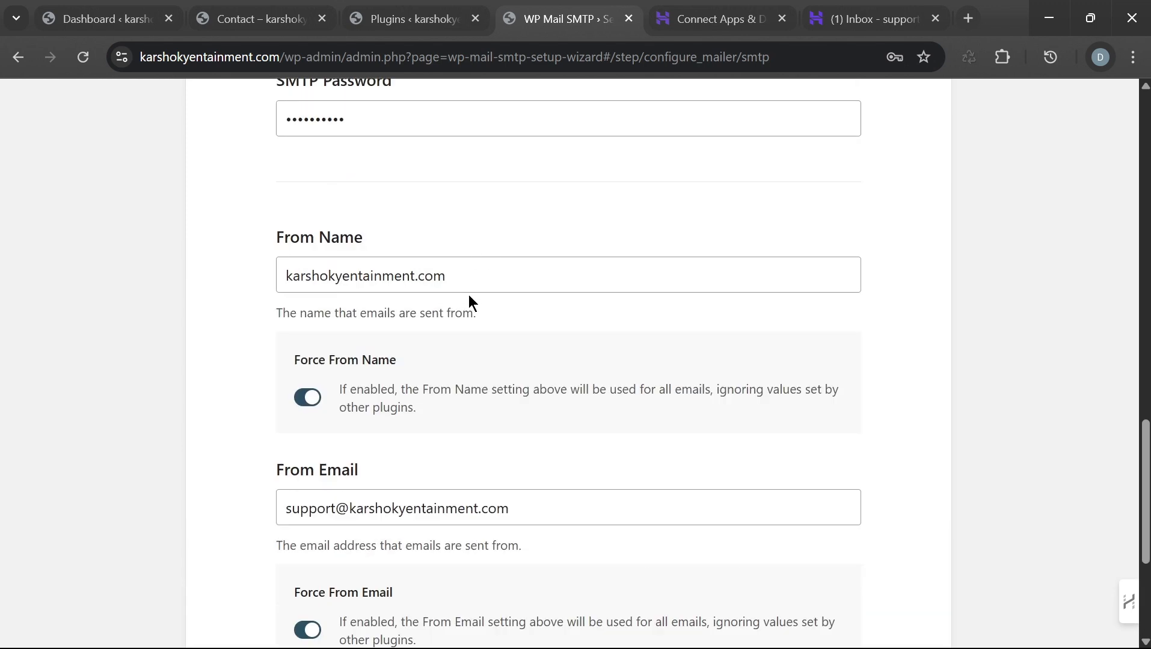
{"action": "scroll", "coordinate": [648, 334], "scroll_direction": "down", "scroll_amount": 5}
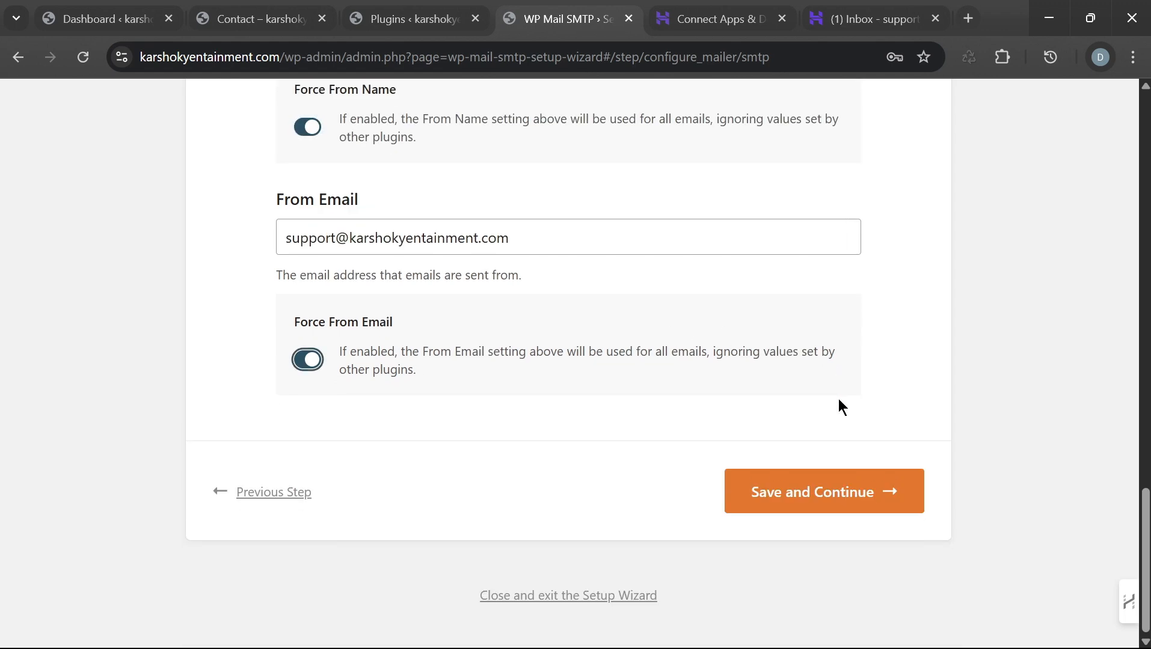
Step: Save the mailer settings again and look through the optional features list
{"action": "left_click", "coordinate": [804, 494]}
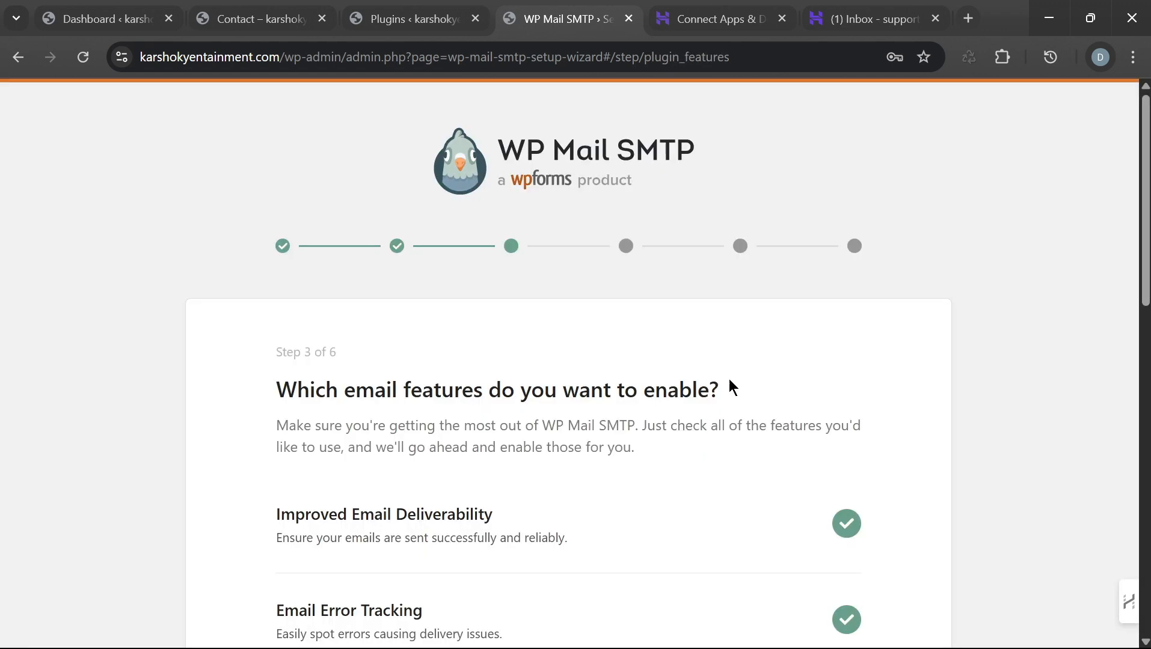
{"action": "scroll", "coordinate": [664, 396], "scroll_direction": "down", "scroll_amount": 5}
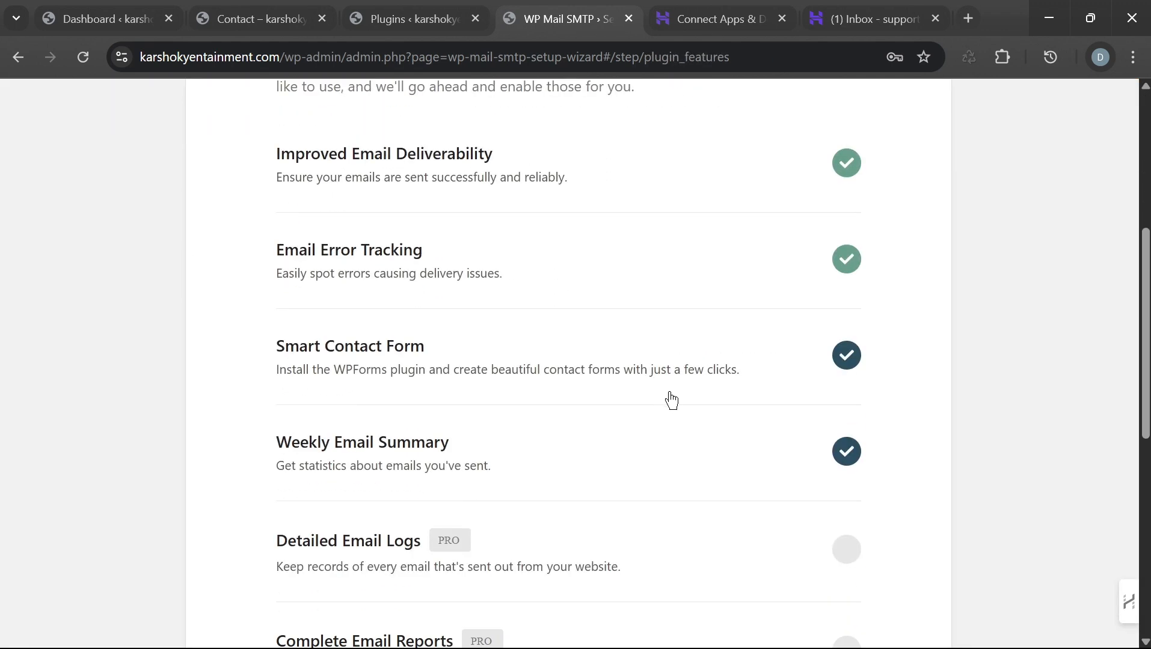
{"action": "scroll", "coordinate": [669, 419], "scroll_direction": "down", "scroll_amount": 3}
{"action": "scroll", "coordinate": [672, 421], "scroll_direction": "down", "scroll_amount": 3}
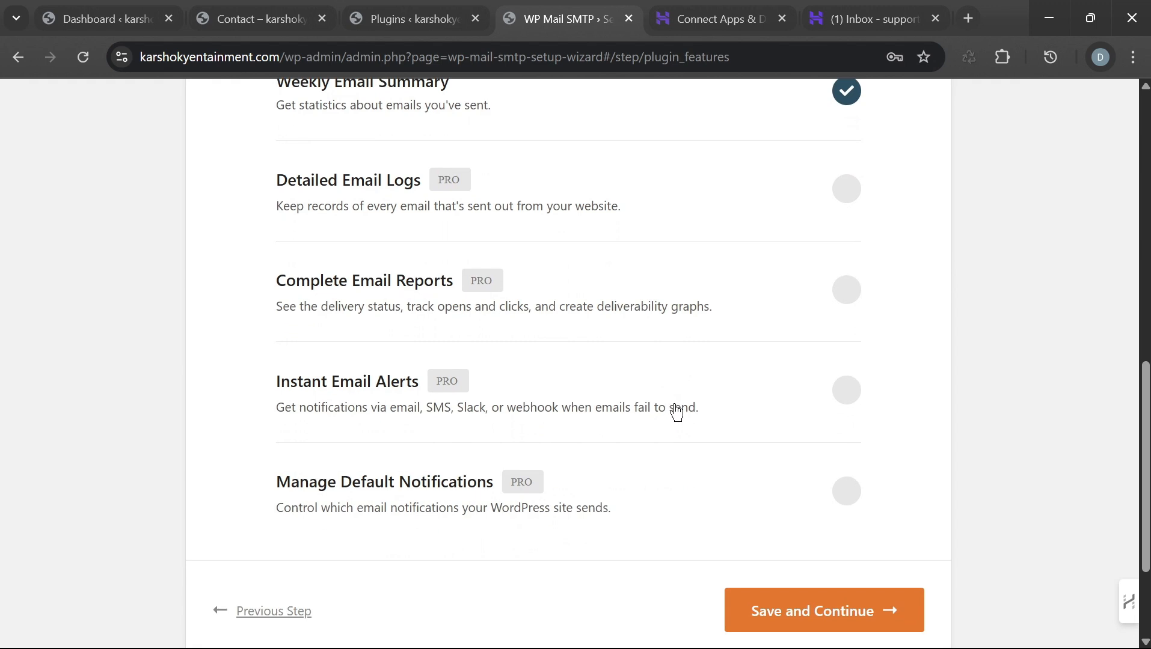
{"action": "scroll", "coordinate": [673, 408], "scroll_direction": "up", "scroll_amount": 8}
{"action": "scroll", "coordinate": [671, 415], "scroll_direction": "up", "scroll_amount": 2}
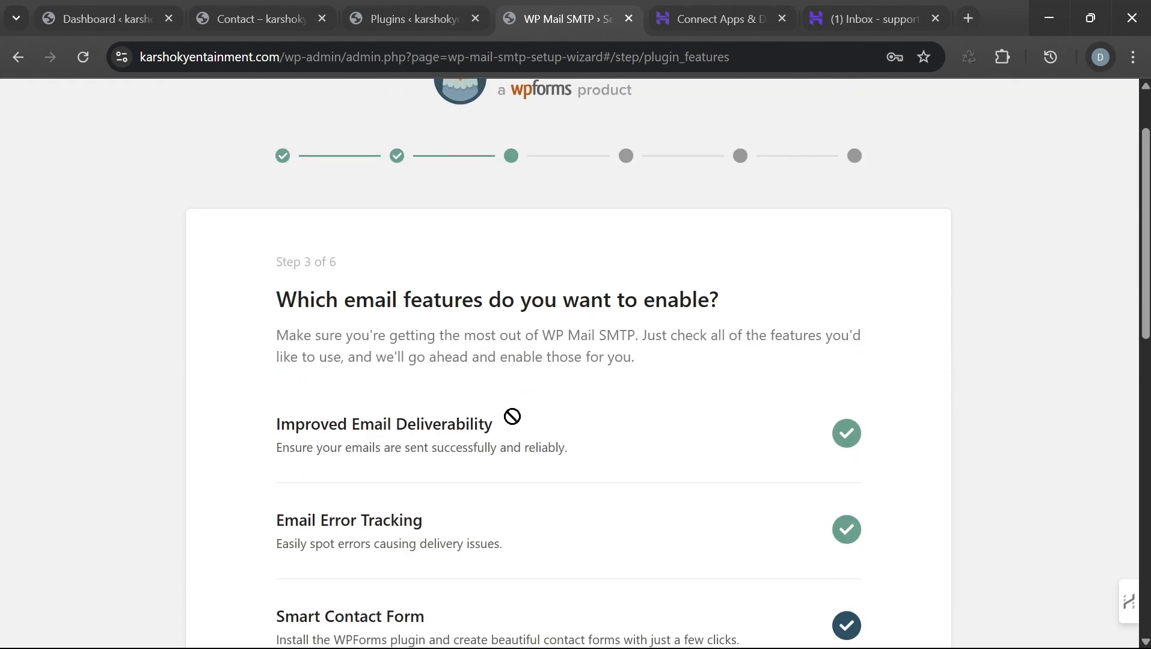
{"action": "scroll", "coordinate": [467, 362], "scroll_direction": "down", "scroll_amount": 5}
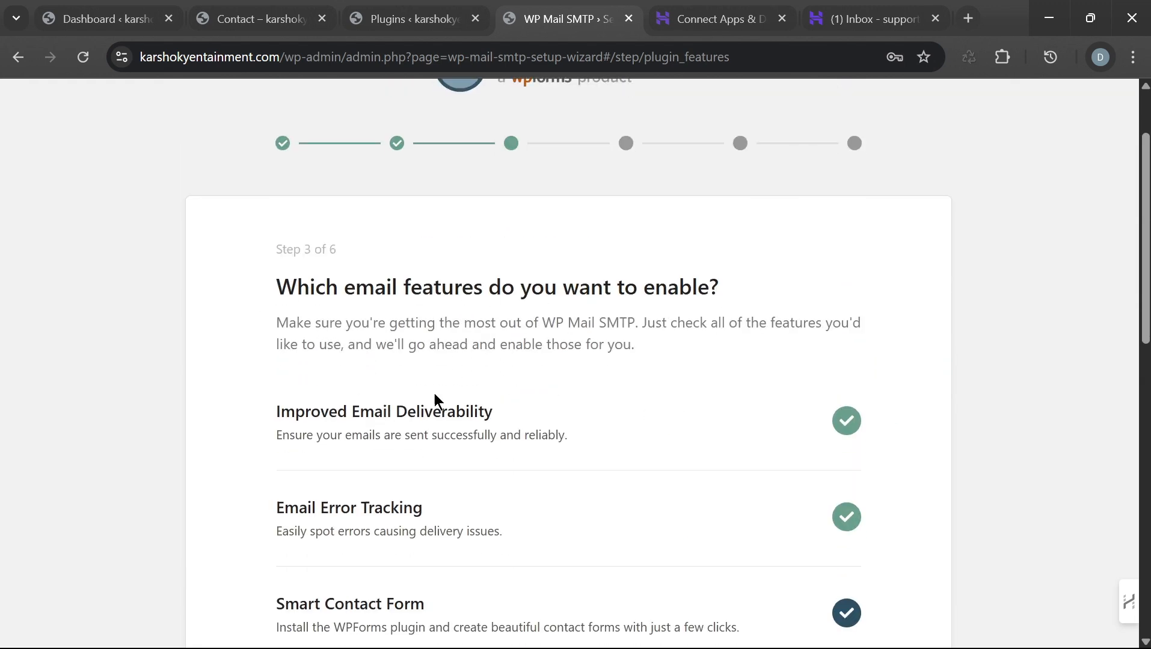
{"action": "scroll", "coordinate": [578, 442], "scroll_direction": "down", "scroll_amount": 5}
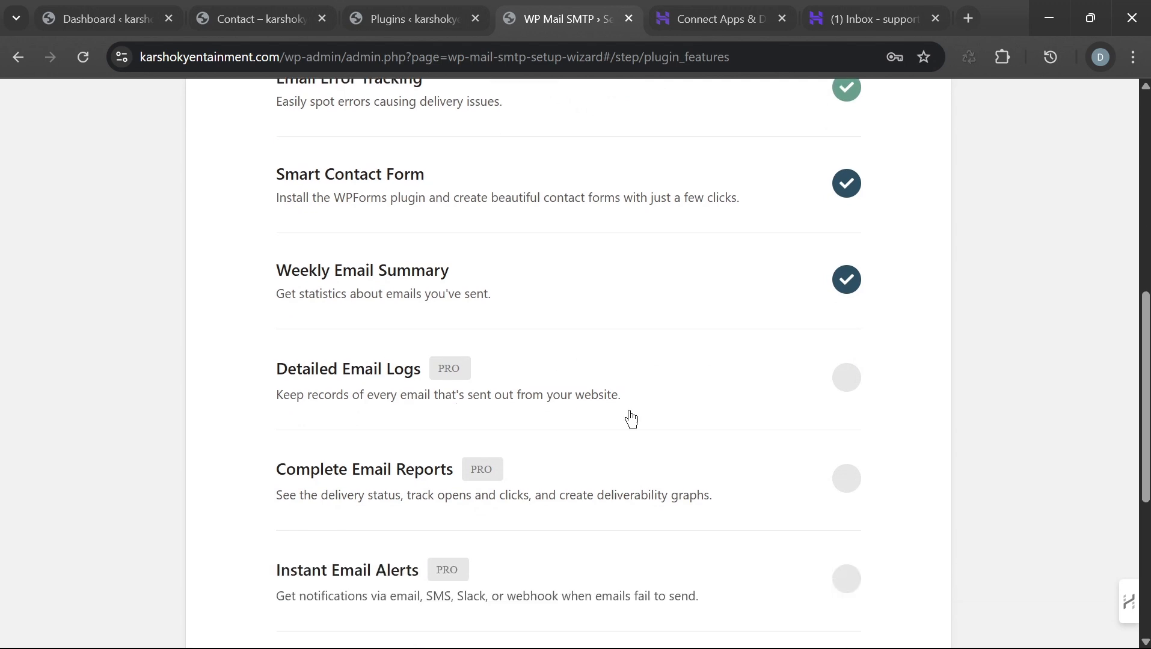
{"action": "scroll", "coordinate": [737, 416], "scroll_direction": "down", "scroll_amount": 1}
{"action": "scroll", "coordinate": [733, 428], "scroll_direction": "down", "scroll_amount": 2}
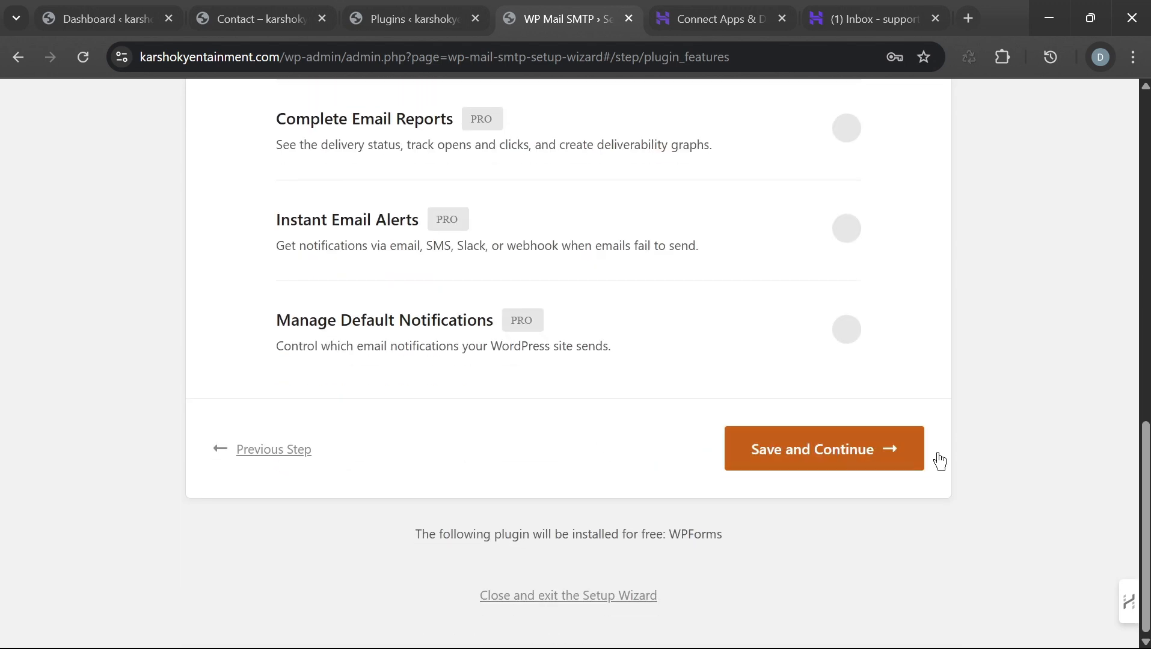
Step: Save the chosen features and advance to Step 4, Help Improve WP Mail SMTP
{"action": "left_click", "coordinate": [827, 455]}
{"action": "scroll", "coordinate": [766, 353], "scroll_direction": "up", "scroll_amount": 3}
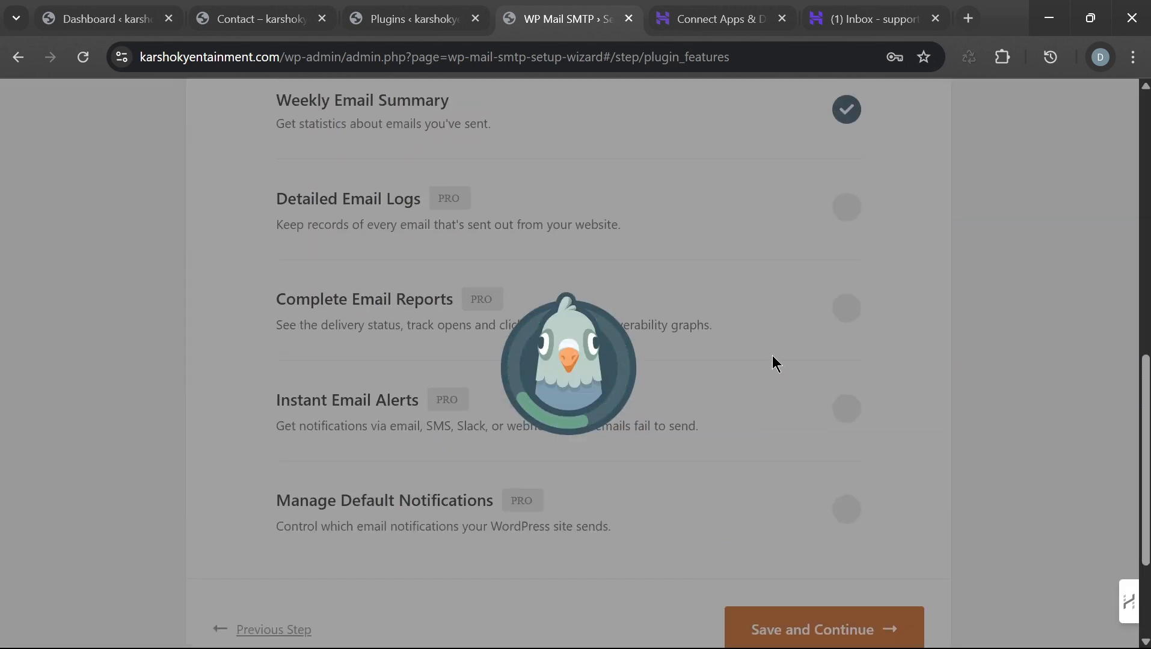
{"action": "scroll", "coordinate": [770, 392], "scroll_direction": "up", "scroll_amount": 3}
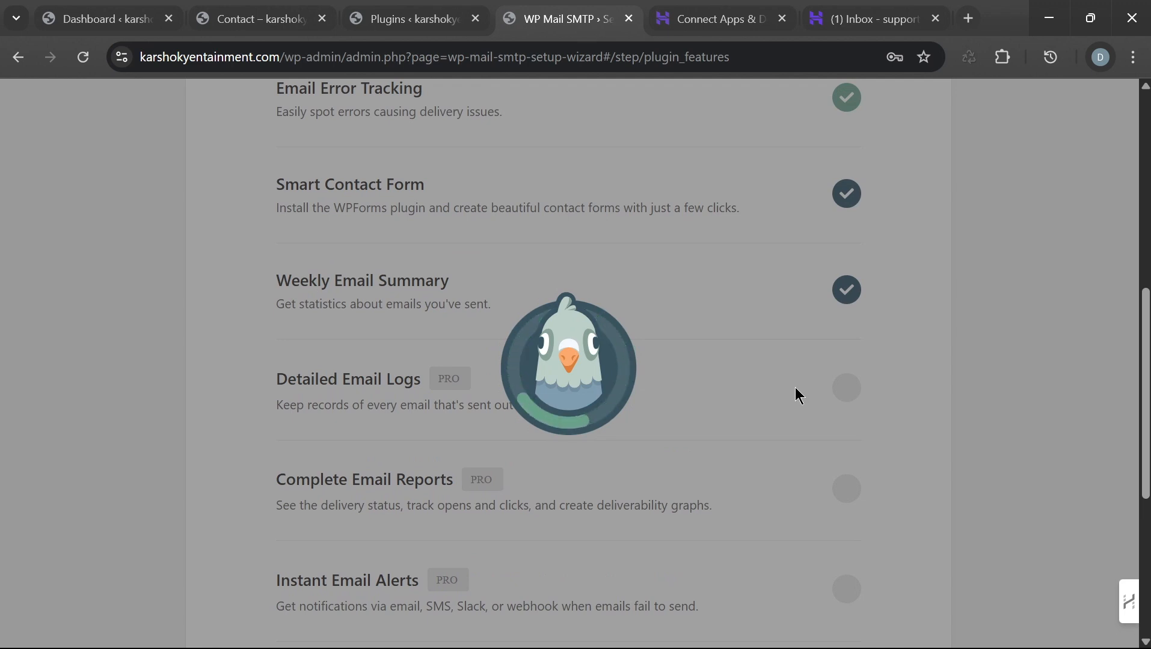
{"action": "scroll", "coordinate": [708, 372], "scroll_direction": "down", "scroll_amount": 3}
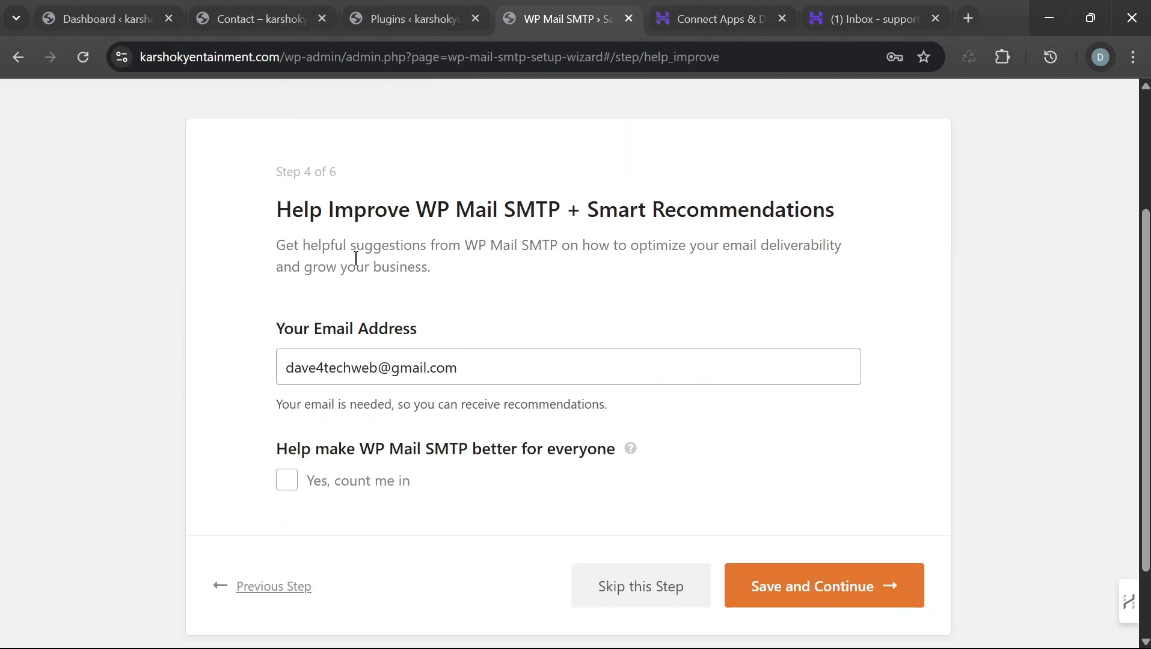
Step: Replace the Help Improve email with the support address from clipboard history and save the step
{"action": "left_click_drag", "start_coordinate": [475, 369], "coordinate": [130, 385]}
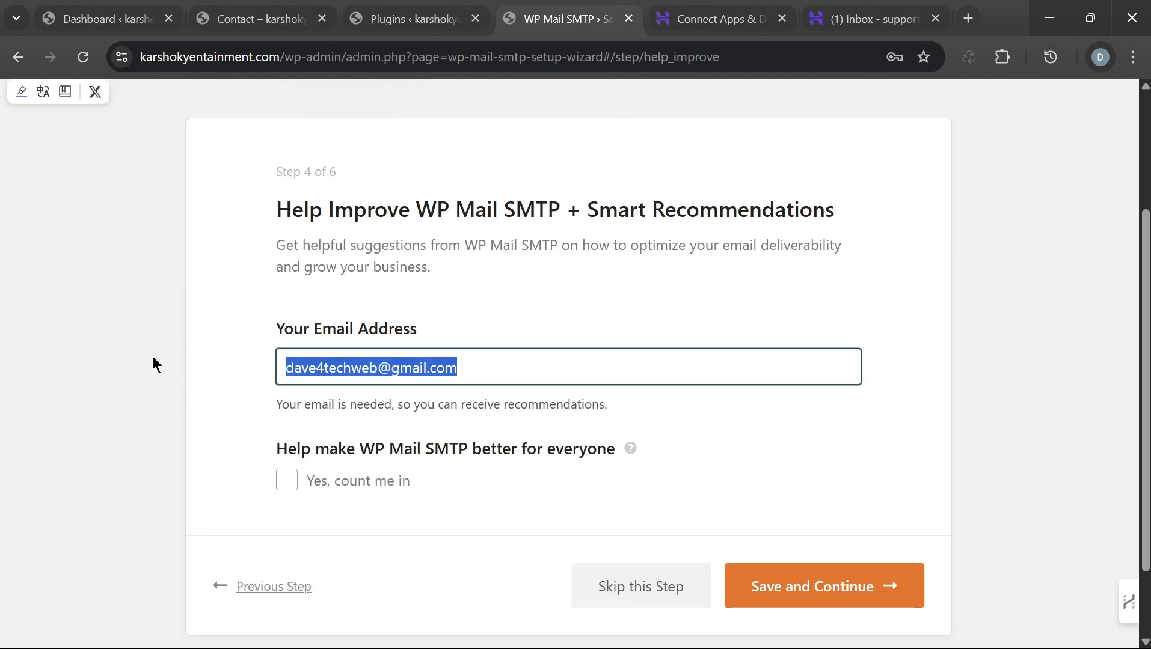
{"action": "key", "text": "BackSpace"}
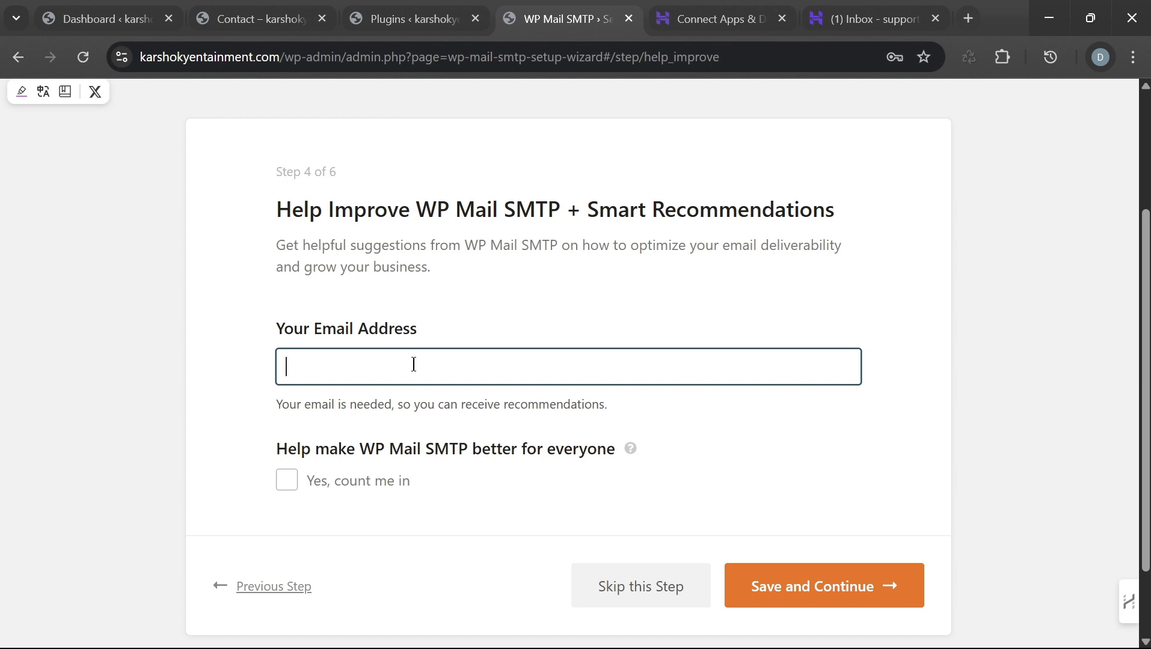
{"action": "key", "text": "super+v"}
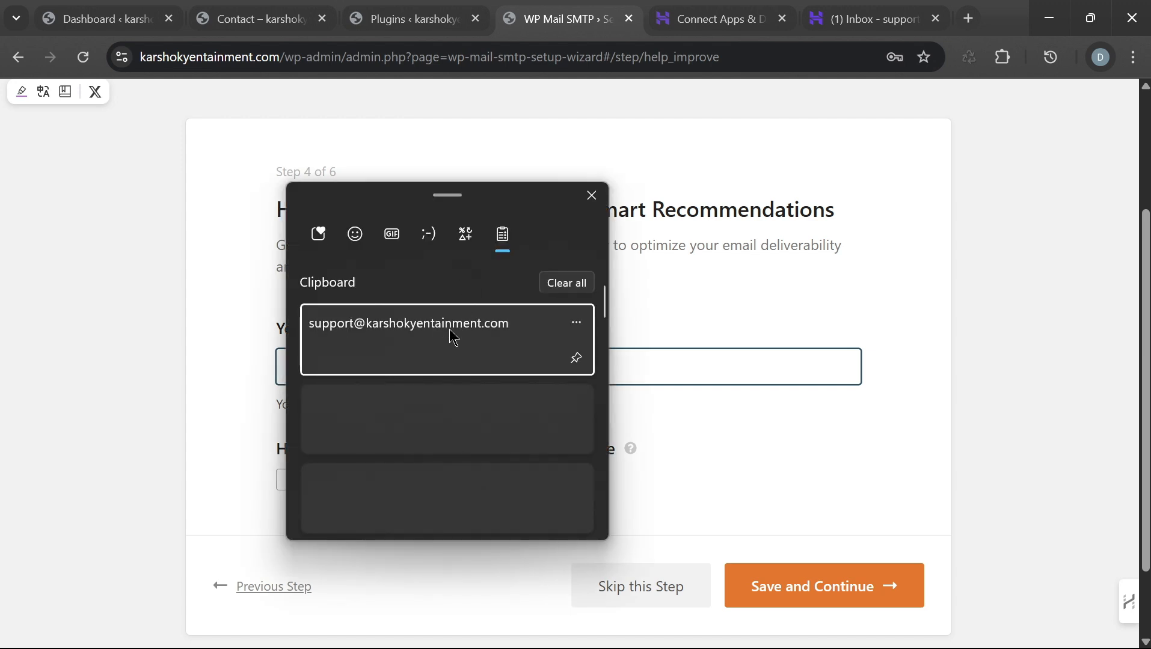
{"action": "left_click", "coordinate": [448, 334]}
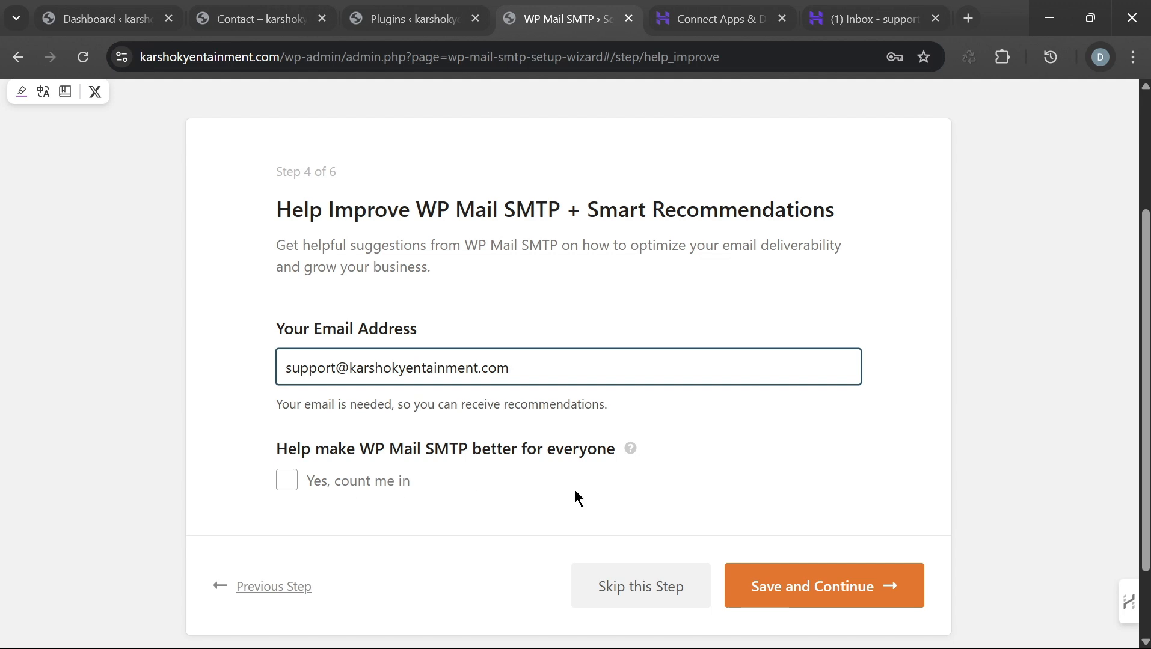
{"action": "scroll", "coordinate": [575, 489], "scroll_direction": "down", "scroll_amount": 2}
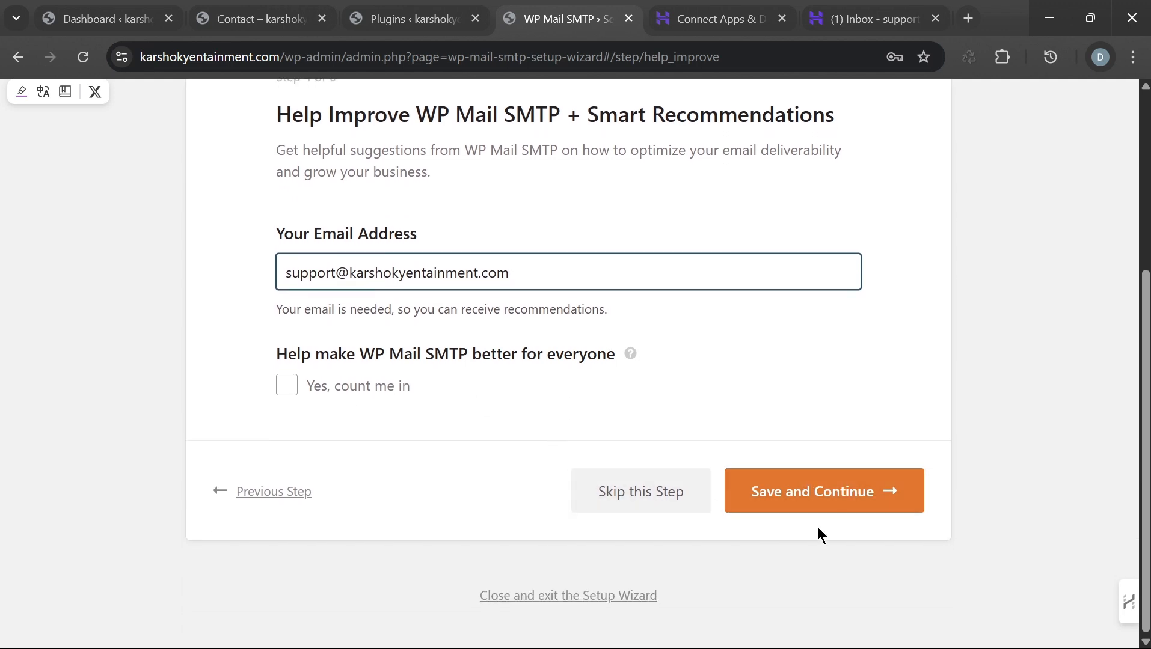
{"action": "left_click", "coordinate": [814, 492]}
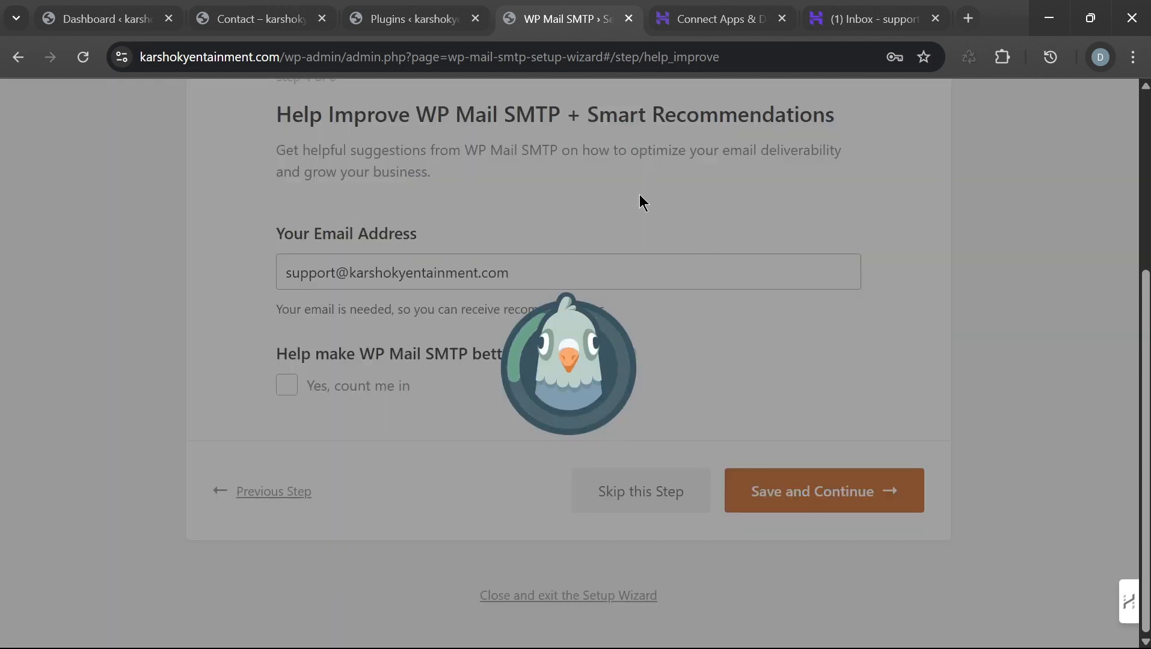
Step: Skip the license key step and look over the Step 6 of 6 Congrats page
{"action": "scroll", "coordinate": [619, 310], "scroll_direction": "down", "scroll_amount": 7}
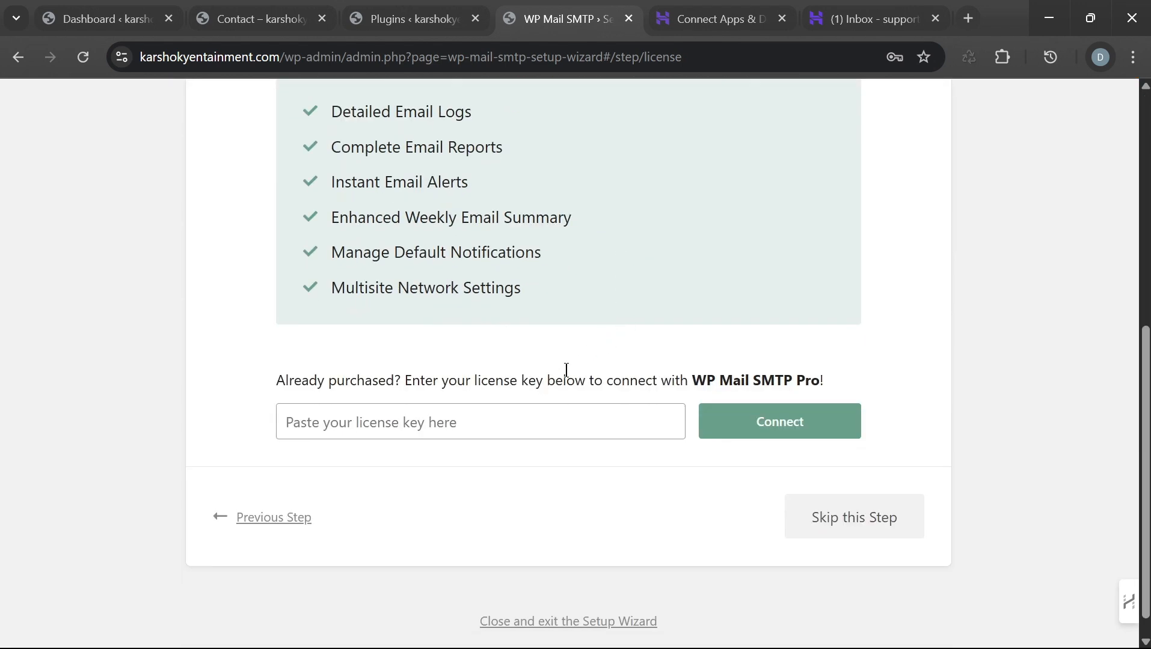
{"action": "scroll", "coordinate": [566, 370], "scroll_direction": "down", "scroll_amount": 1}
{"action": "scroll", "coordinate": [710, 429], "scroll_direction": "up", "scroll_amount": 4}
{"action": "scroll", "coordinate": [693, 337], "scroll_direction": "down", "scroll_amount": 3}
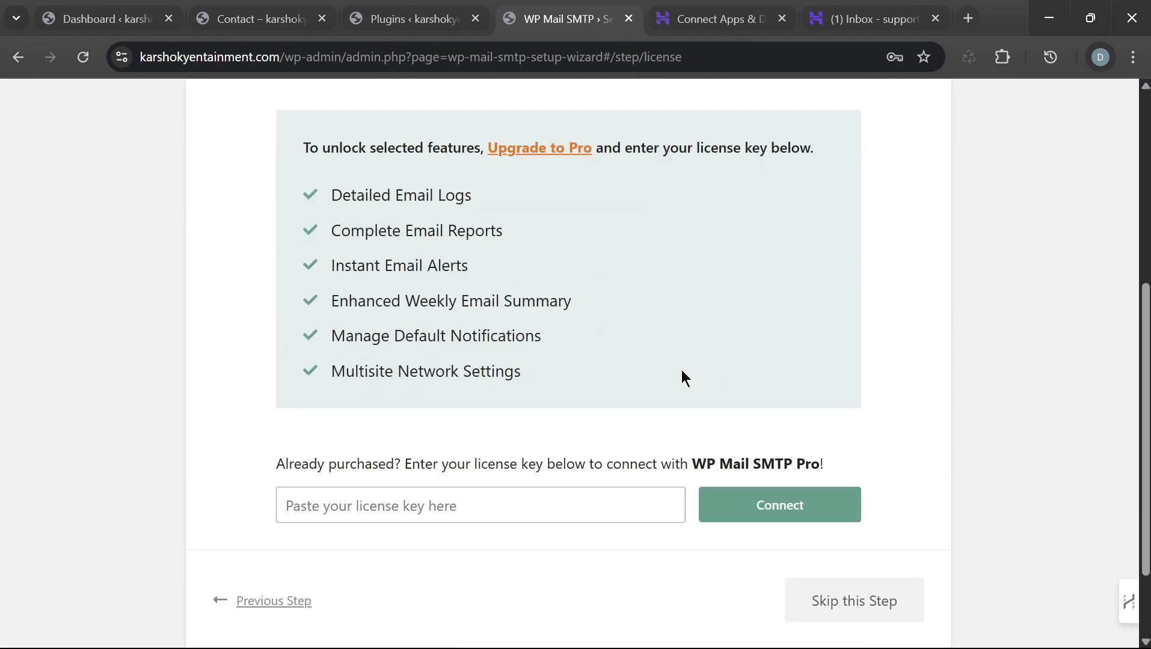
{"action": "scroll", "coordinate": [749, 327], "scroll_direction": "down", "scroll_amount": 2}
{"action": "scroll", "coordinate": [631, 252], "scroll_direction": "up", "scroll_amount": 4}
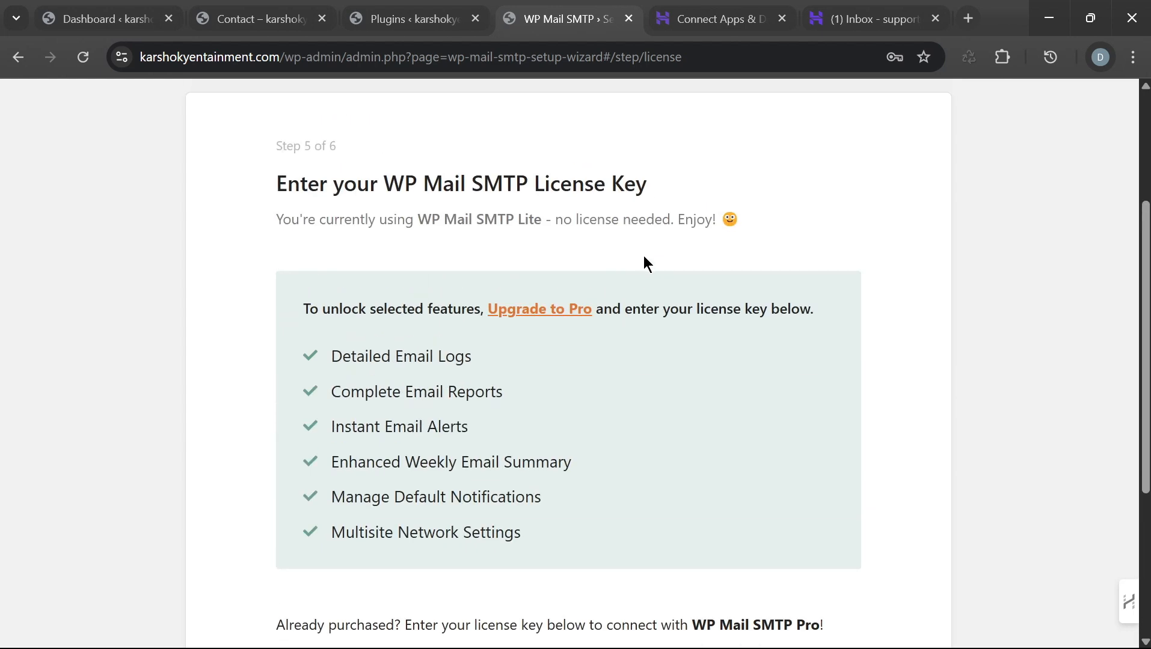
{"action": "scroll", "coordinate": [644, 263], "scroll_direction": "down", "scroll_amount": 4}
{"action": "left_click", "coordinate": [881, 502]}
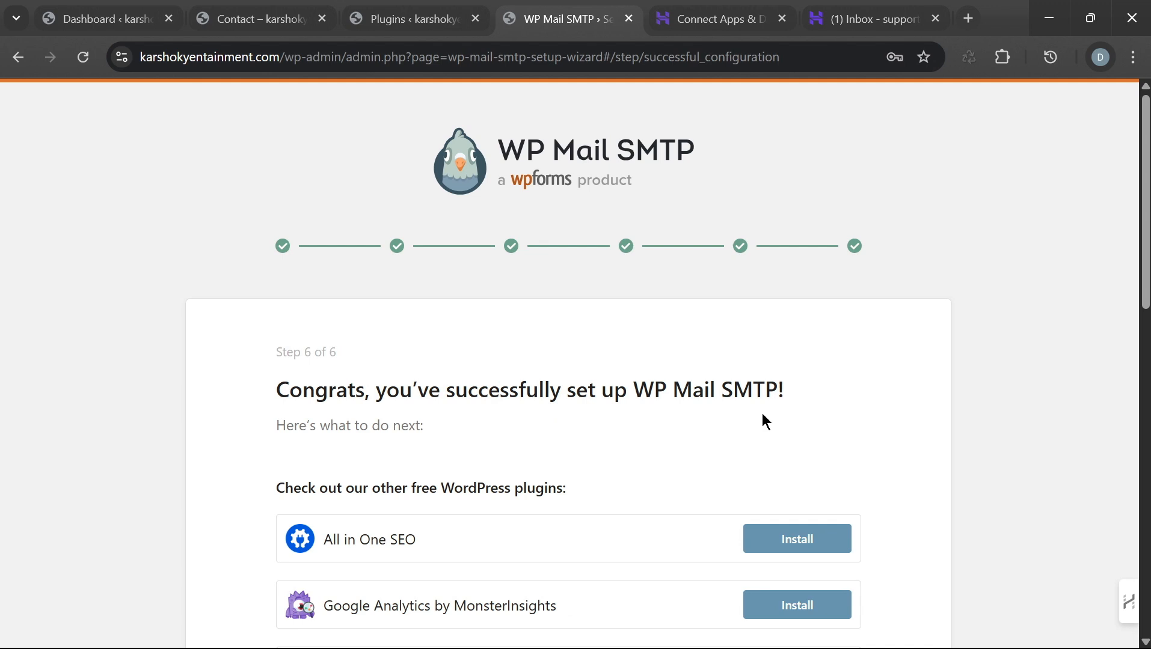
{"action": "scroll", "coordinate": [763, 414], "scroll_direction": "down", "scroll_amount": 9}
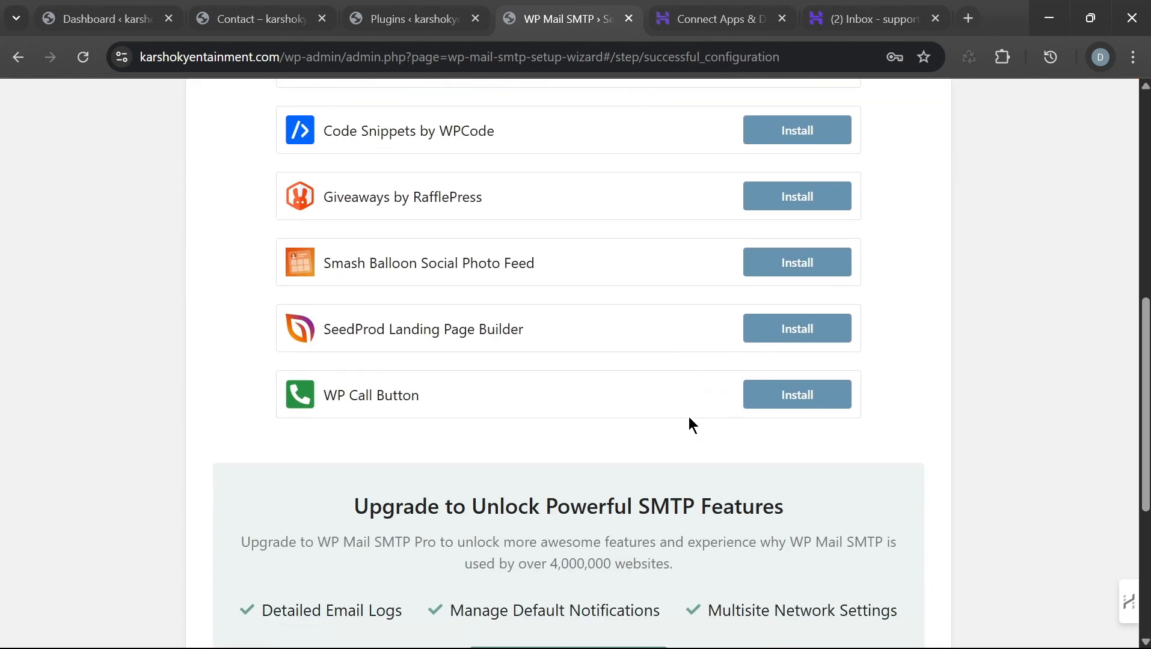
{"action": "scroll", "coordinate": [689, 423], "scroll_direction": "up", "scroll_amount": 12}
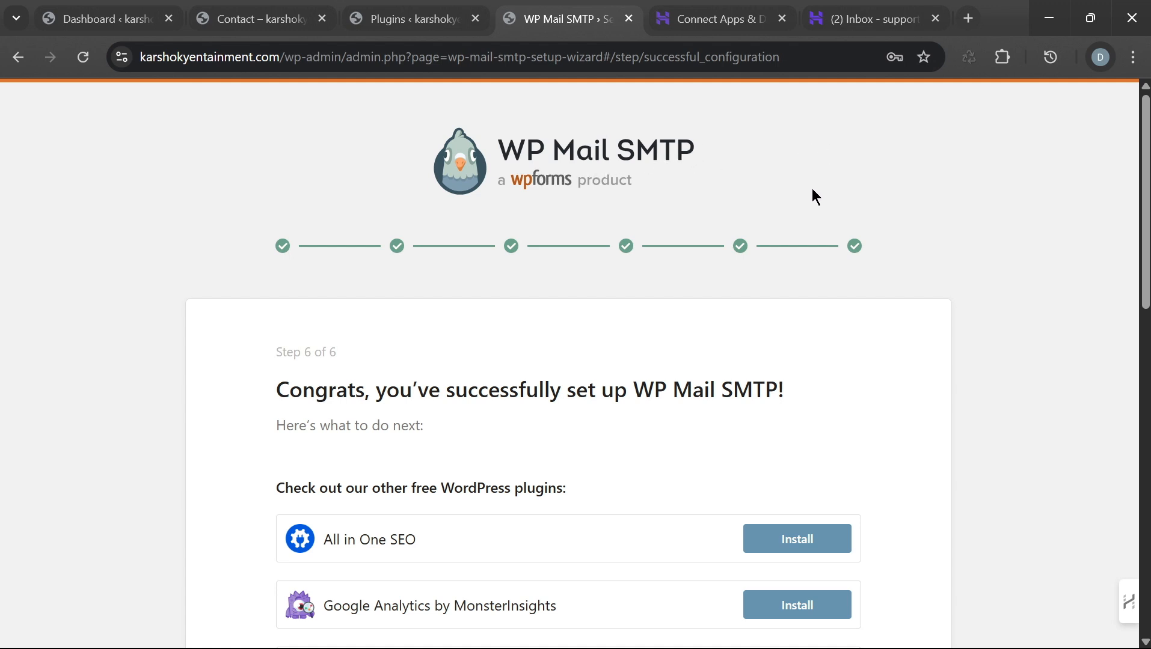
Step: Read the WP Mail SMTP Automatic Email Test in the webmail inbox, then return to Contact
{"action": "left_click", "coordinate": [839, 24]}
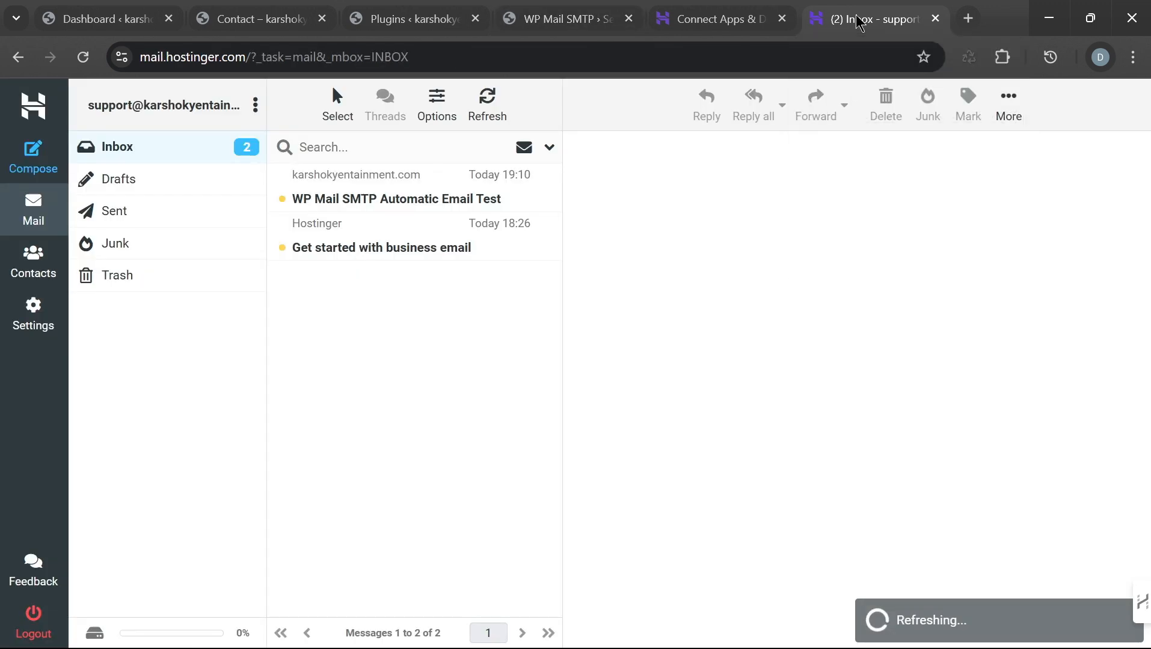
{"action": "left_click", "coordinate": [415, 202]}
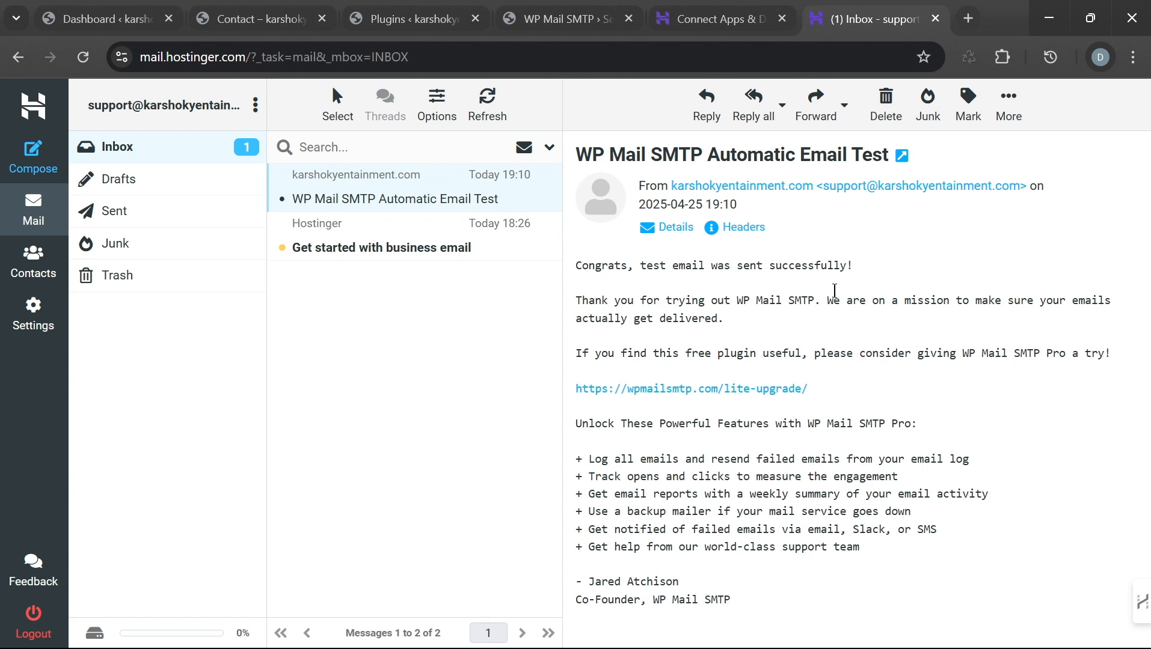
{"action": "left_click", "coordinate": [250, 27]}
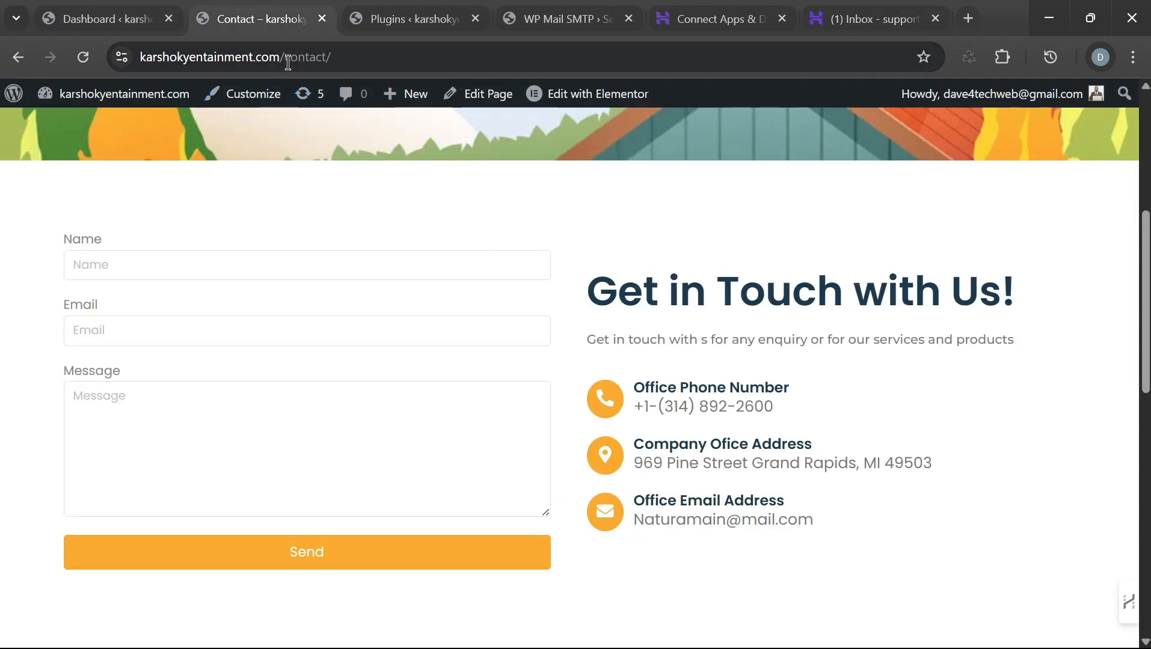
Step: Copy the site's web address and load it in a new incognito window
{"action": "left_click_drag", "start_coordinate": [283, 58], "coordinate": [123, 58]}
{"action": "key", "text": "ctrl+c"}
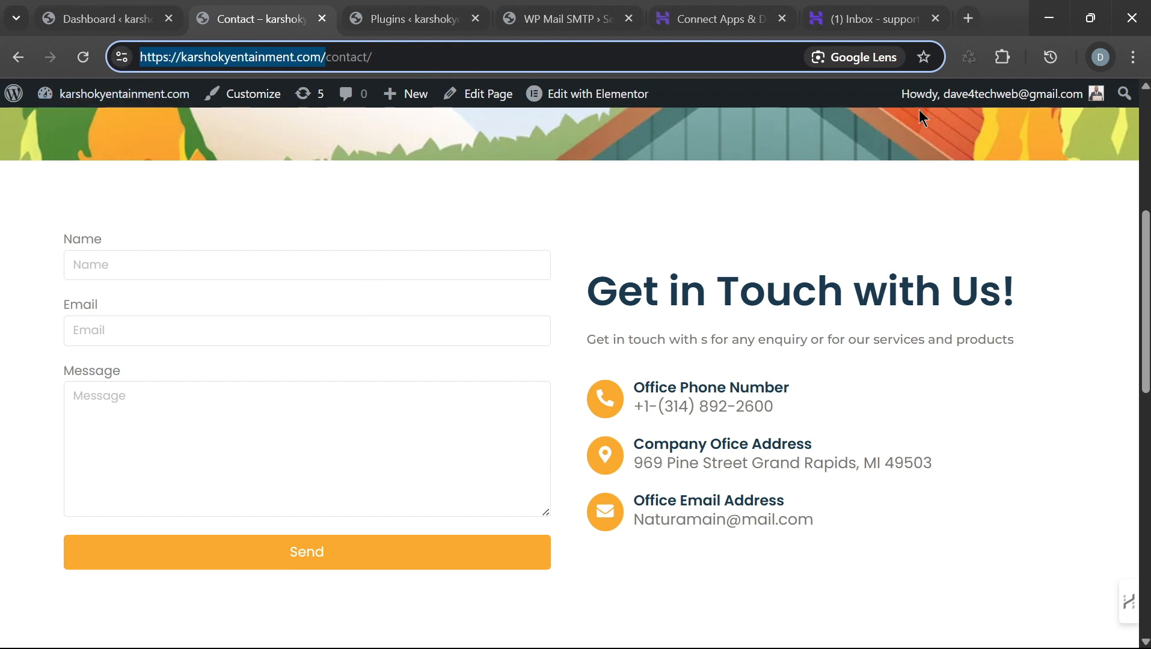
{"action": "left_click", "coordinate": [968, 19]}
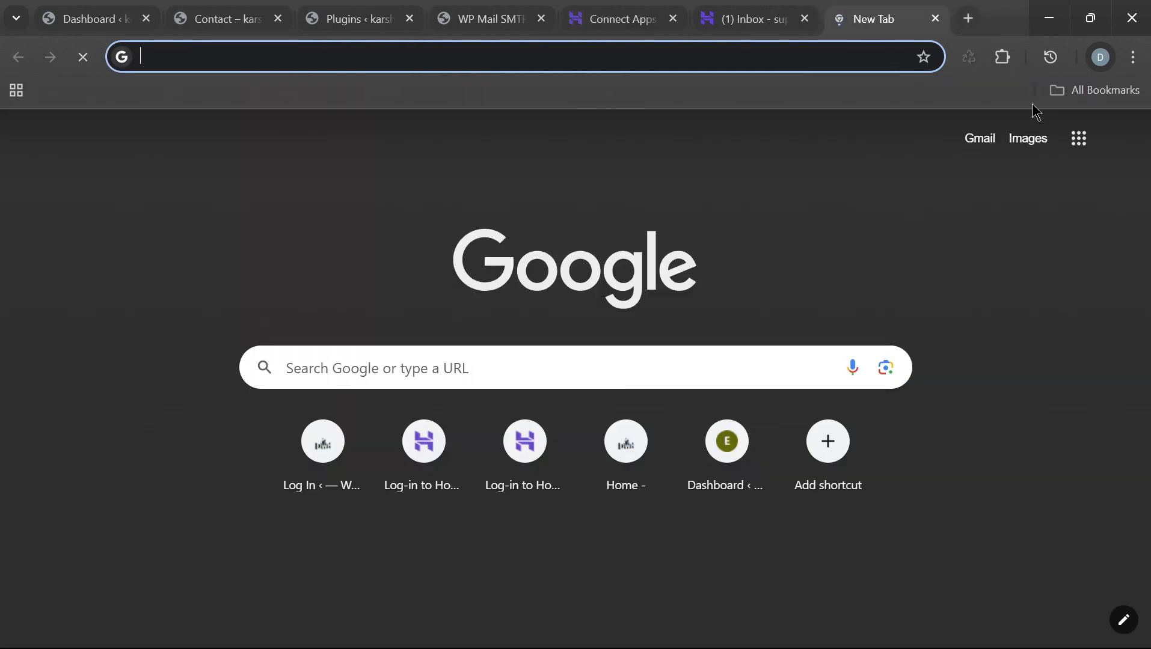
{"action": "left_click", "coordinate": [1133, 56]}
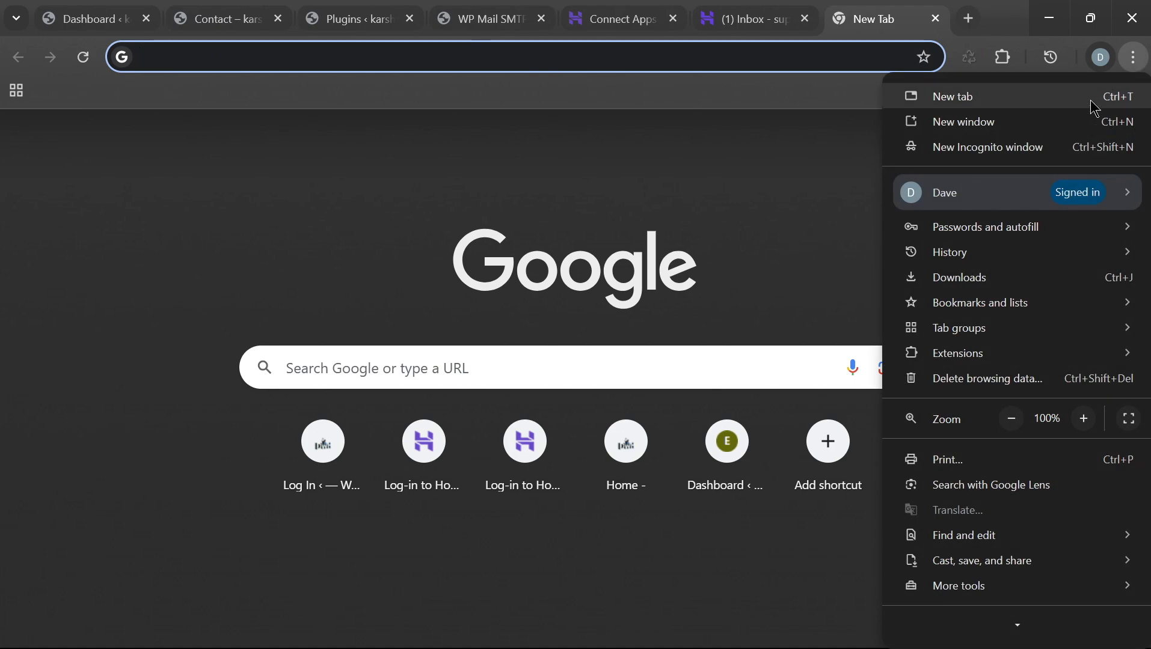
{"action": "left_click", "coordinate": [1047, 154]}
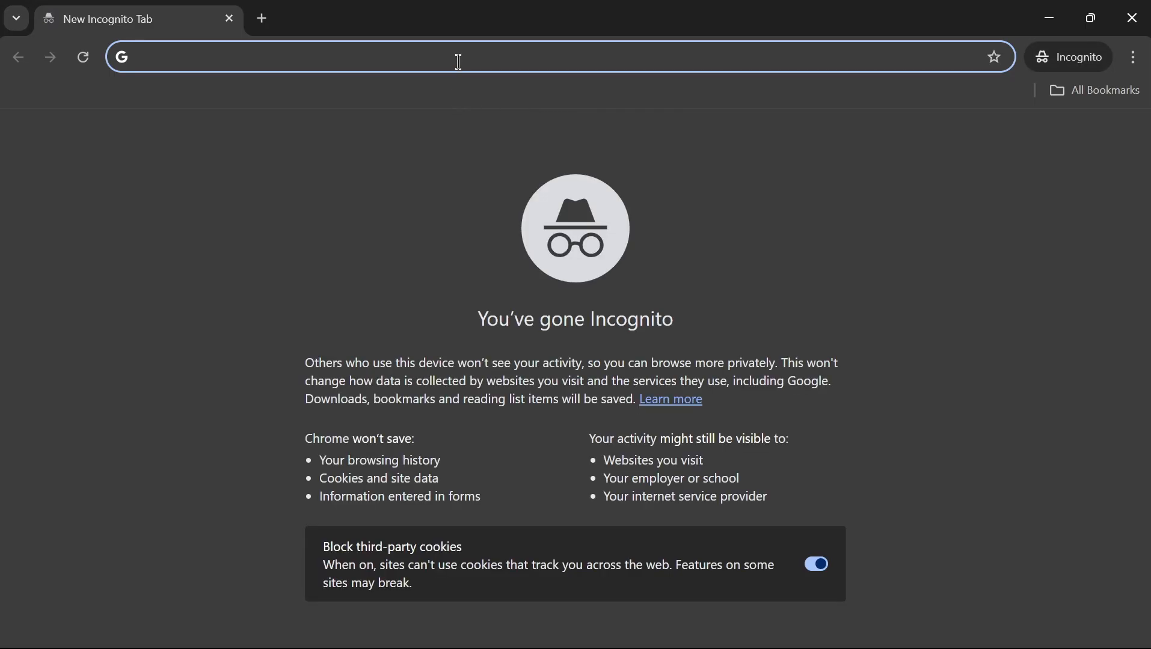
{"action": "key", "text": "ctrl+v"}
{"action": "key", "text": "Return"}
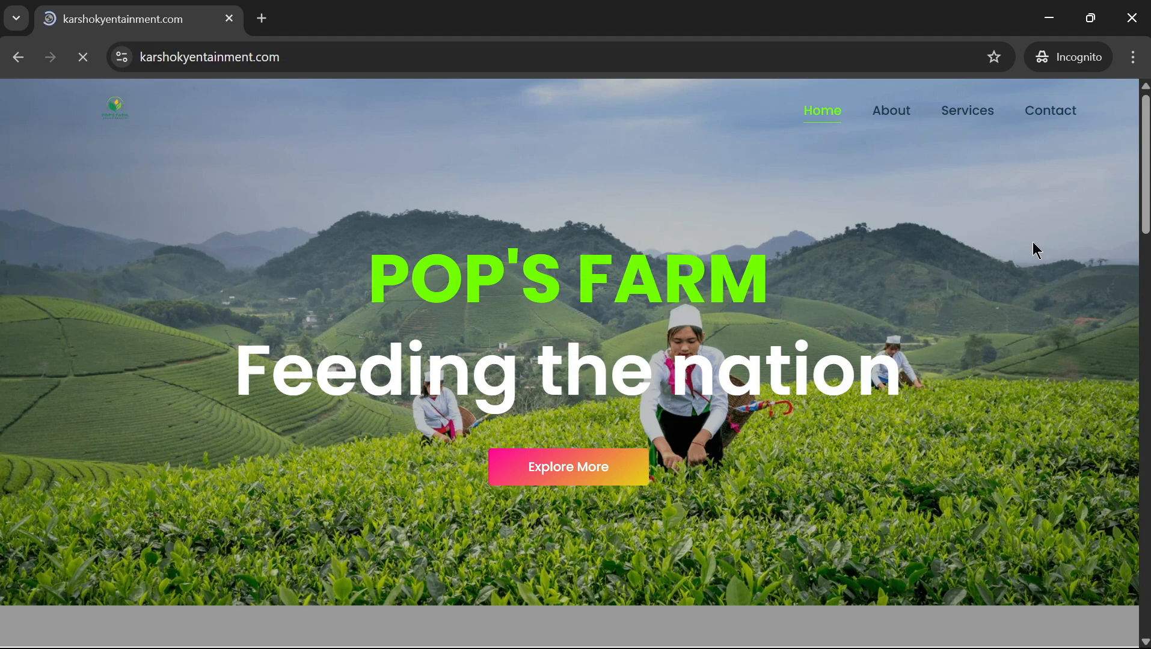
Step: Open the site's Contact page in the incognito window, then minimize that window
{"action": "scroll", "coordinate": [934, 267], "scroll_direction": "down", "scroll_amount": 5}
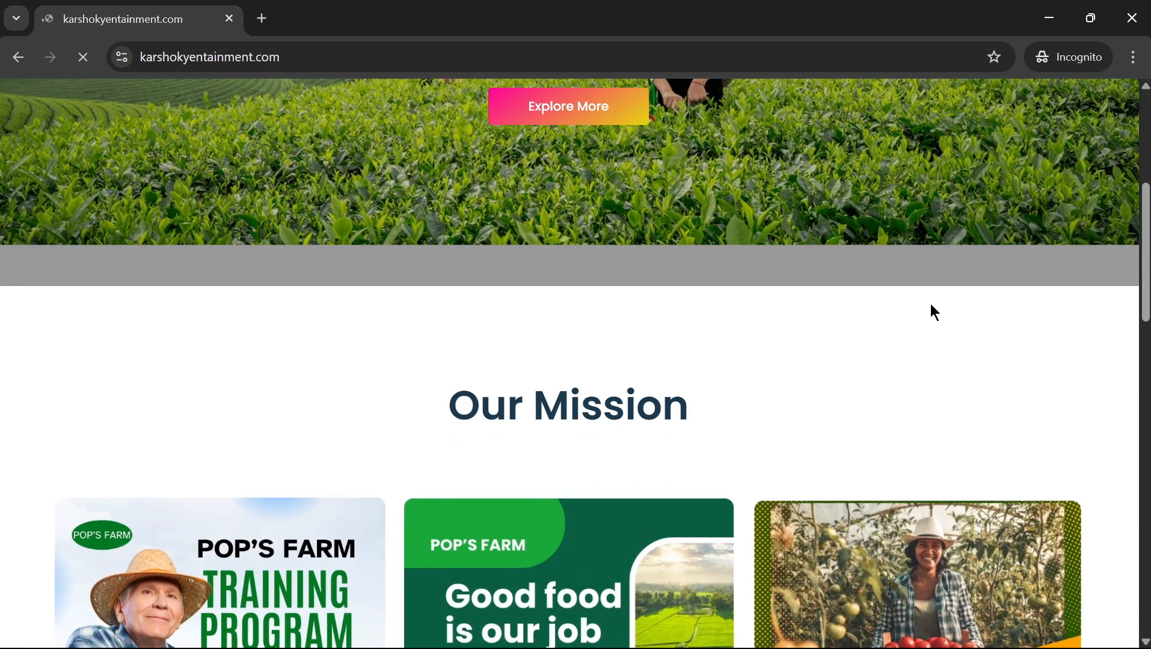
{"action": "scroll", "coordinate": [931, 305], "scroll_direction": "up", "scroll_amount": 5}
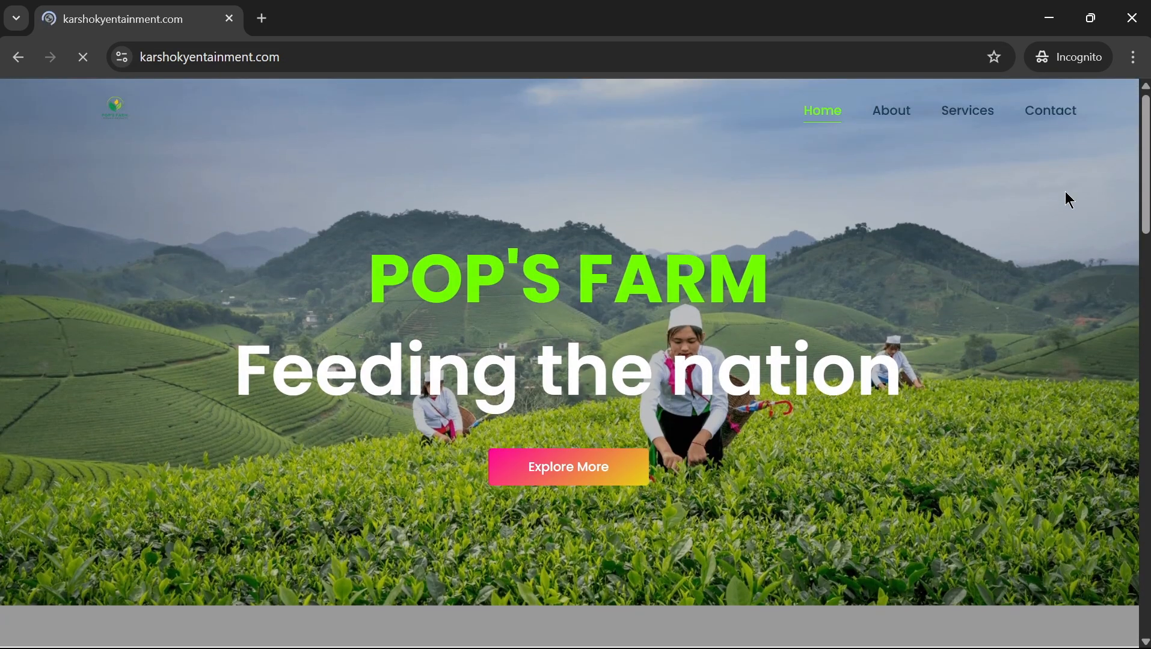
{"action": "left_click", "coordinate": [1057, 113]}
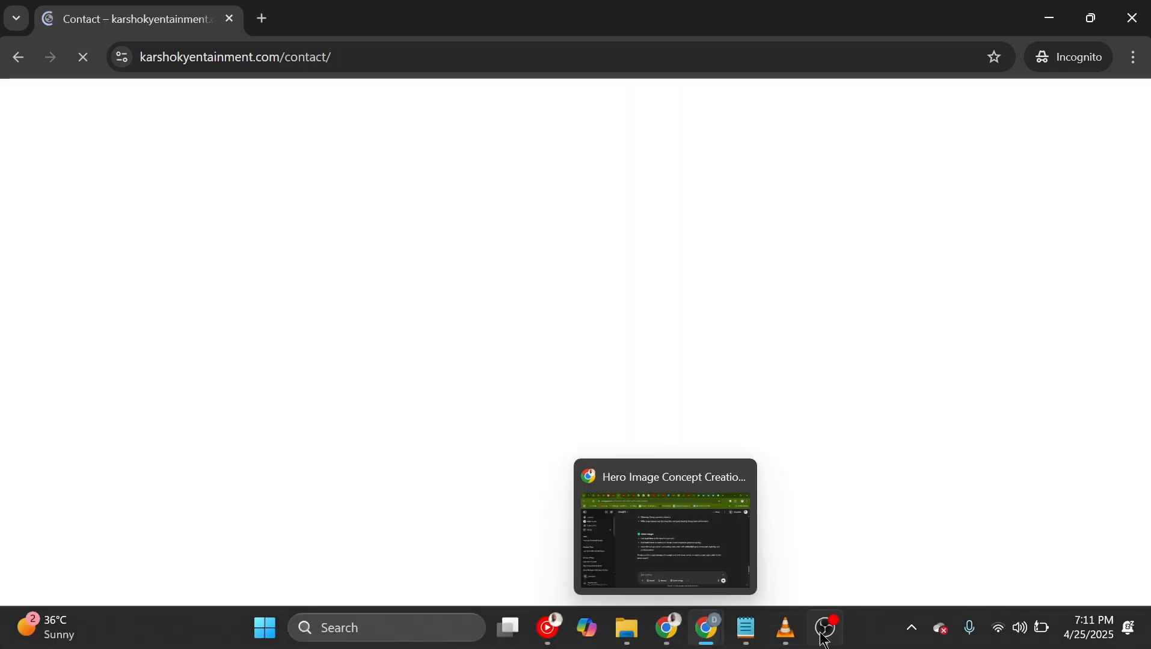
{"action": "left_click", "coordinate": [835, 640]}
{"action": "left_click", "coordinate": [835, 640]}
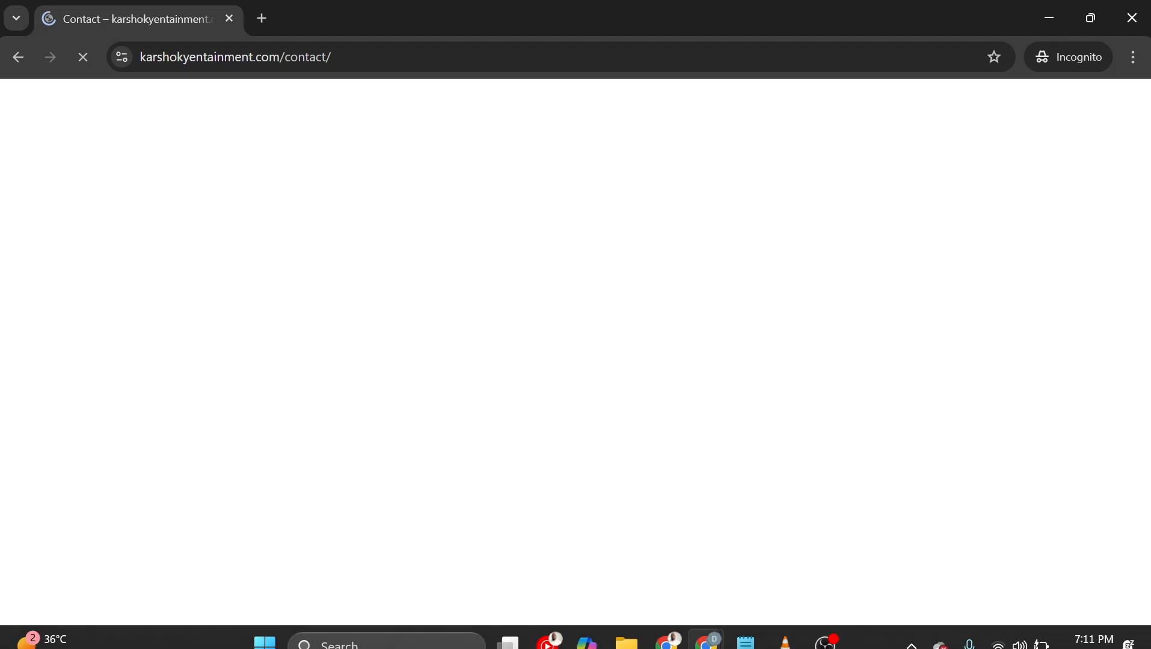
{"action": "left_click", "coordinate": [829, 642]}
{"action": "left_click", "coordinate": [830, 642]}
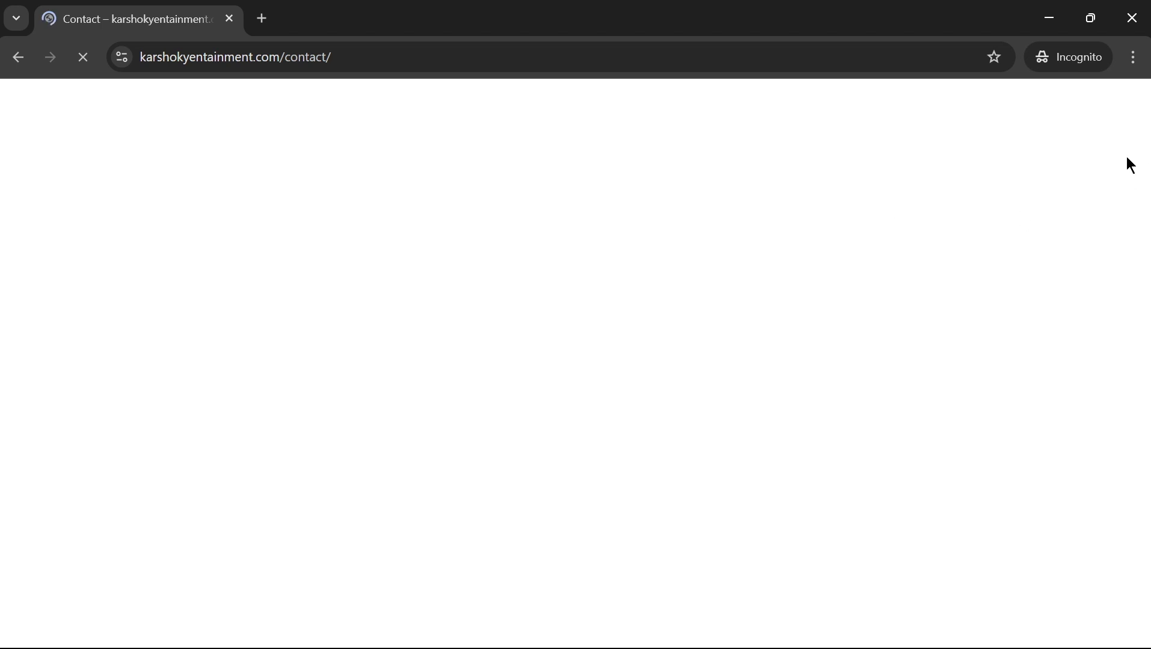
{"action": "left_click", "coordinate": [1051, 24]}
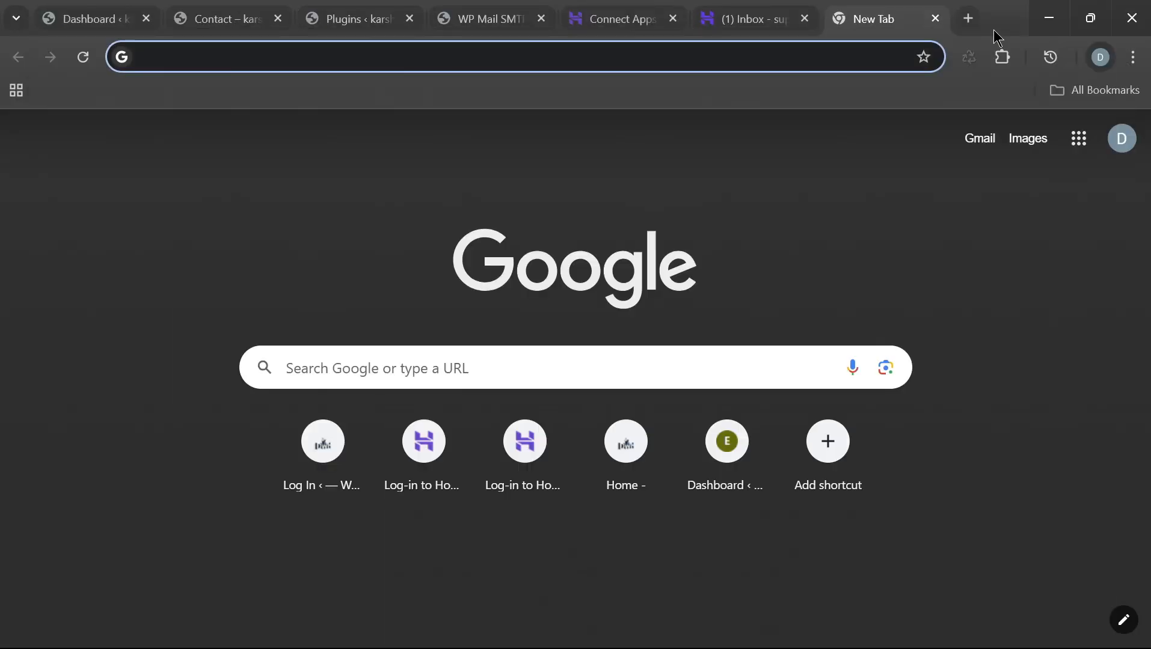
Step: Finish the WP Mail SMTP setup wizard and check the support From Email in settings
{"action": "left_click", "coordinate": [498, 24]}
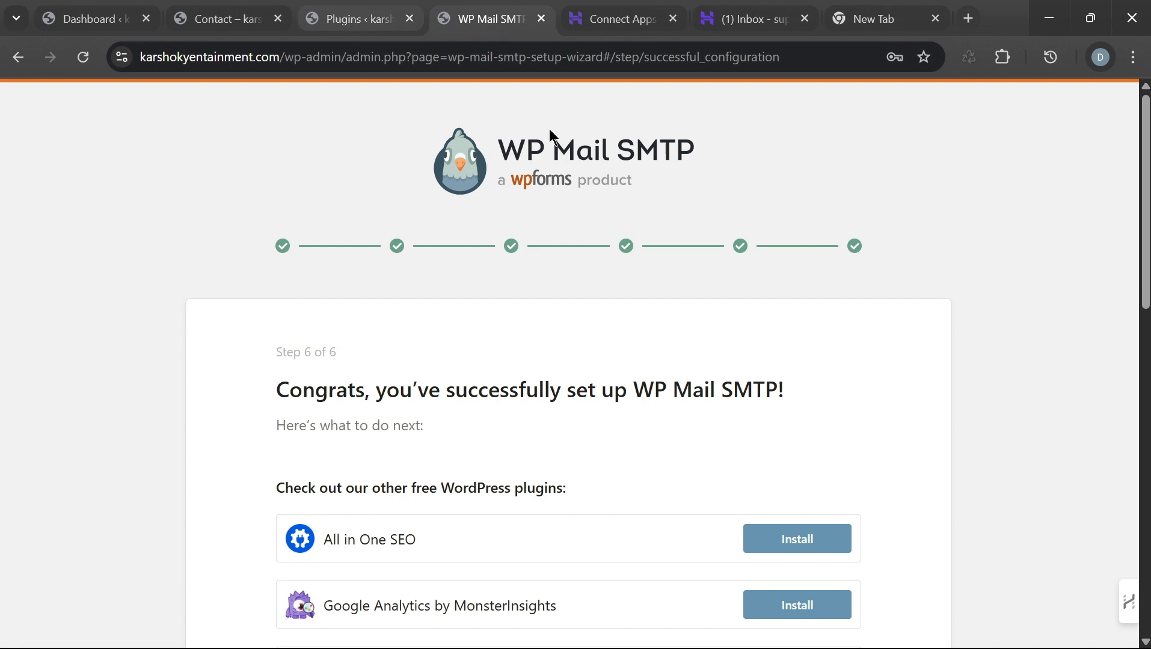
{"action": "scroll", "coordinate": [794, 355], "scroll_direction": "down", "scroll_amount": 12}
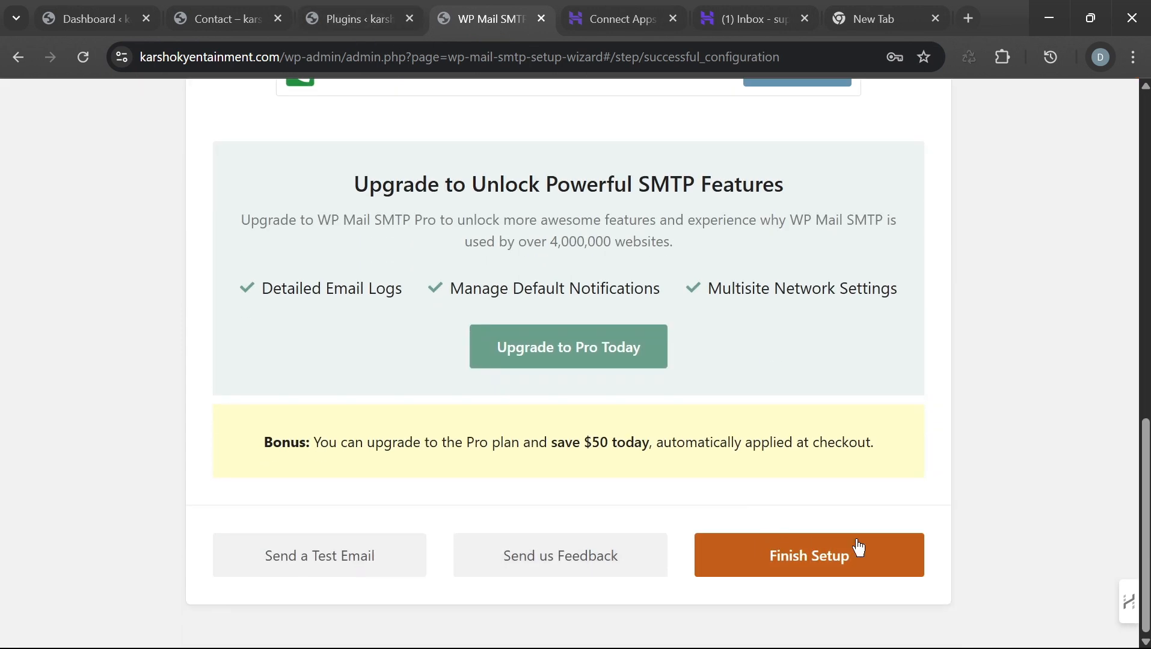
{"action": "left_click", "coordinate": [787, 571]}
{"action": "scroll", "coordinate": [799, 451], "scroll_direction": "up", "scroll_amount": 4}
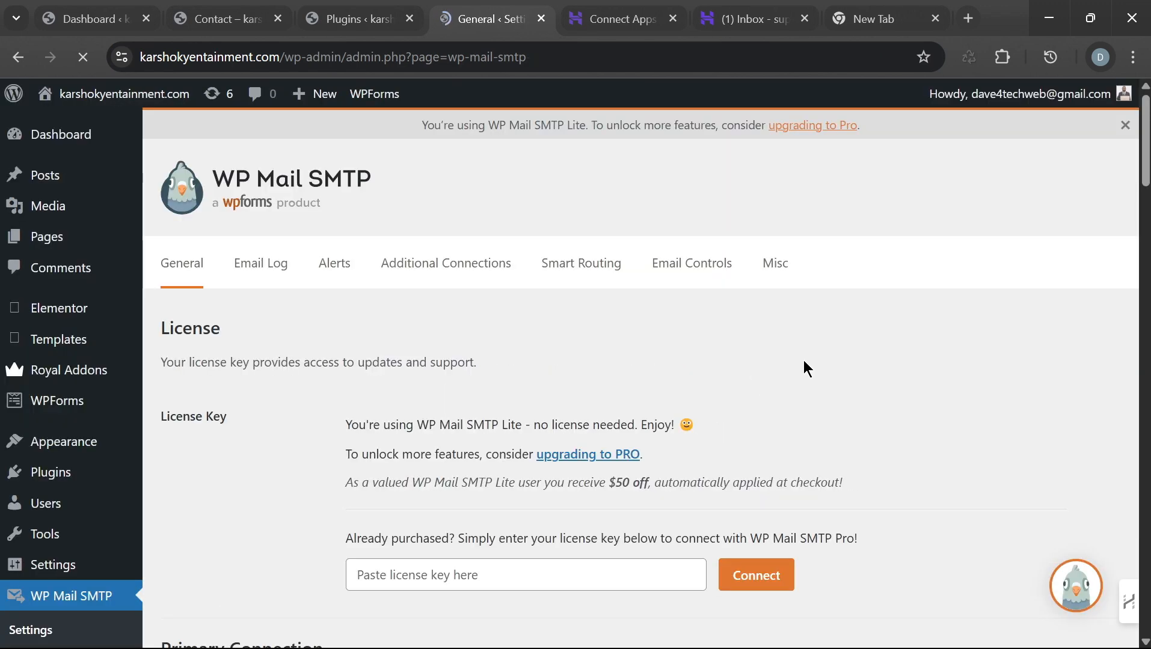
{"action": "scroll", "coordinate": [803, 364], "scroll_direction": "down", "scroll_amount": 5}
{"action": "scroll", "coordinate": [616, 443], "scroll_direction": "down", "scroll_amount": 7}
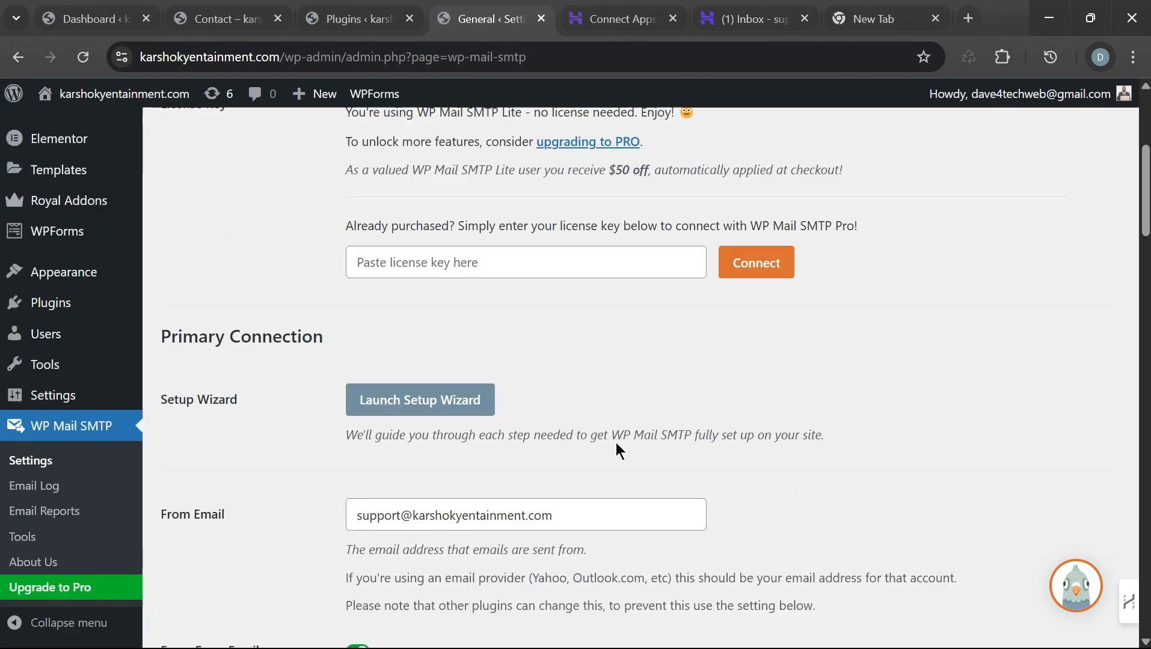
{"action": "scroll", "coordinate": [595, 400], "scroll_direction": "down", "scroll_amount": 7}
{"action": "scroll", "coordinate": [670, 229], "scroll_direction": "up", "scroll_amount": 11}
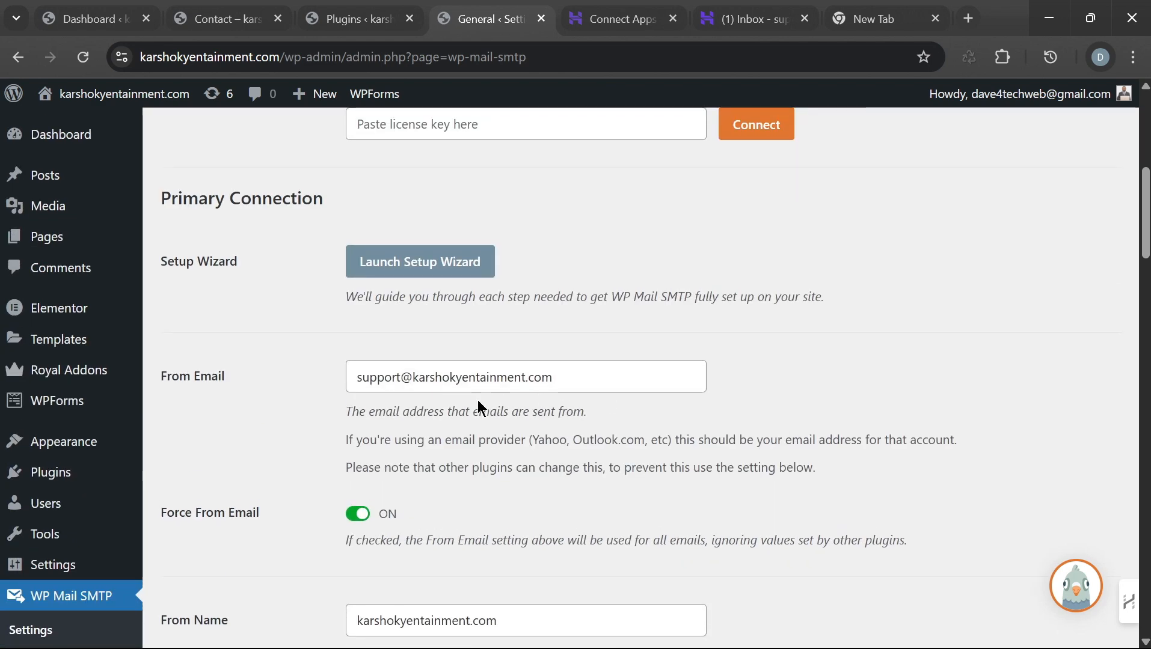
Step: Glance at the incognito Contact page, then switch to the site's Contact page tab
{"action": "mouse_move", "coordinate": [842, 646]}
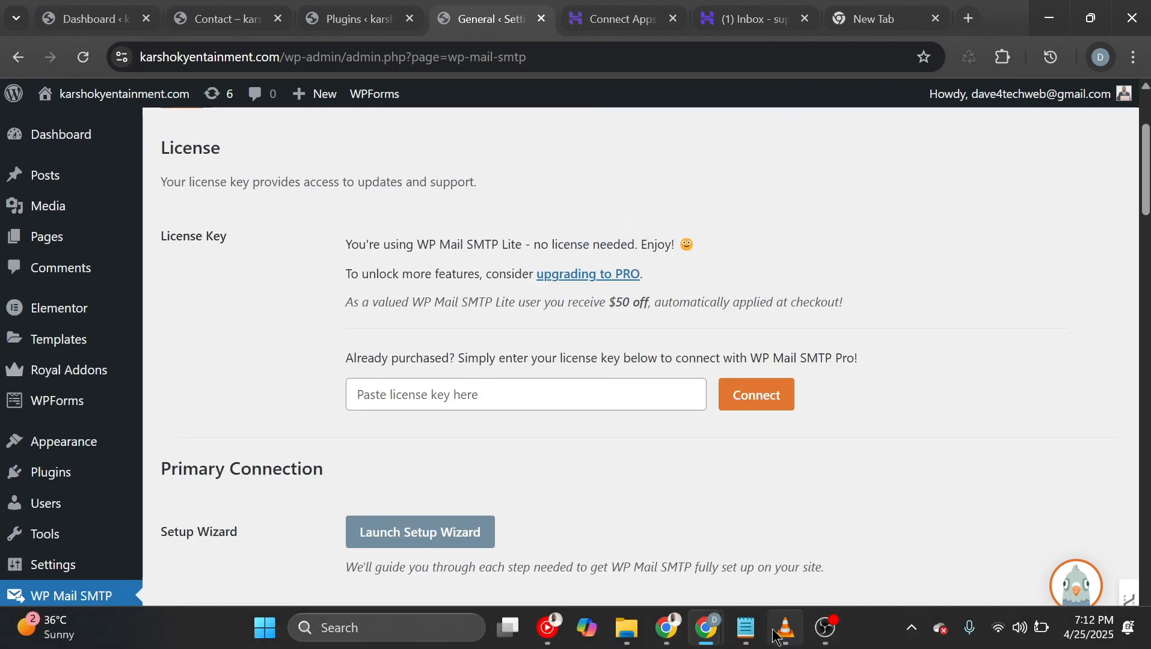
{"action": "mouse_move", "coordinate": [716, 642]}
{"action": "left_click", "coordinate": [838, 556]}
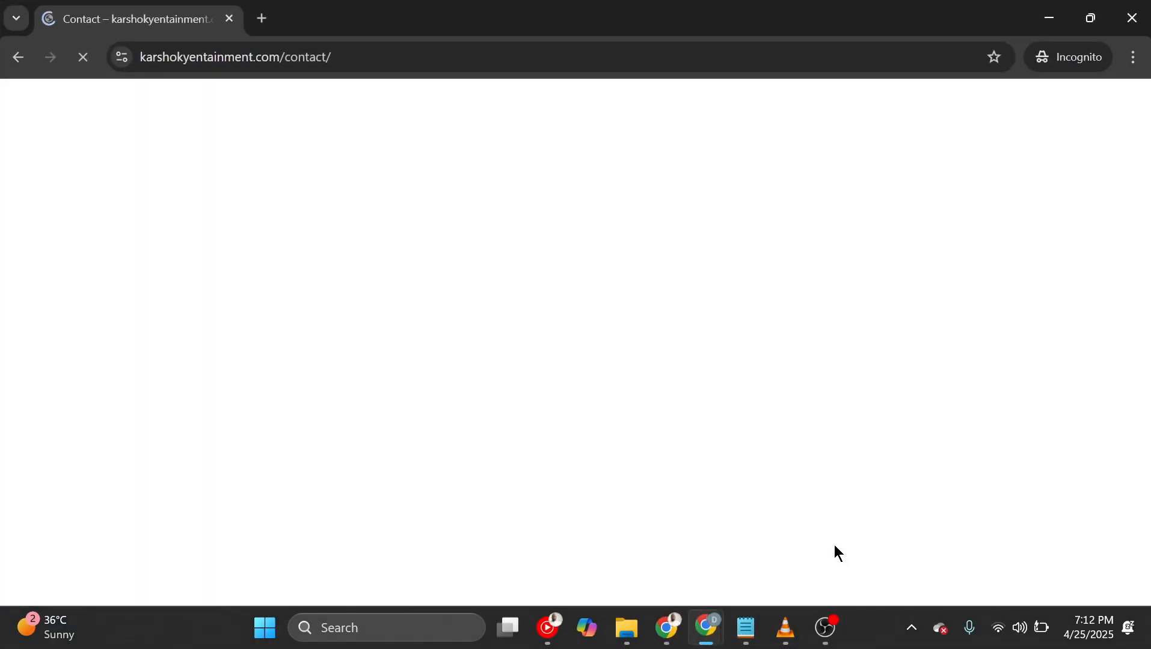
{"action": "left_click", "coordinate": [1050, 18]}
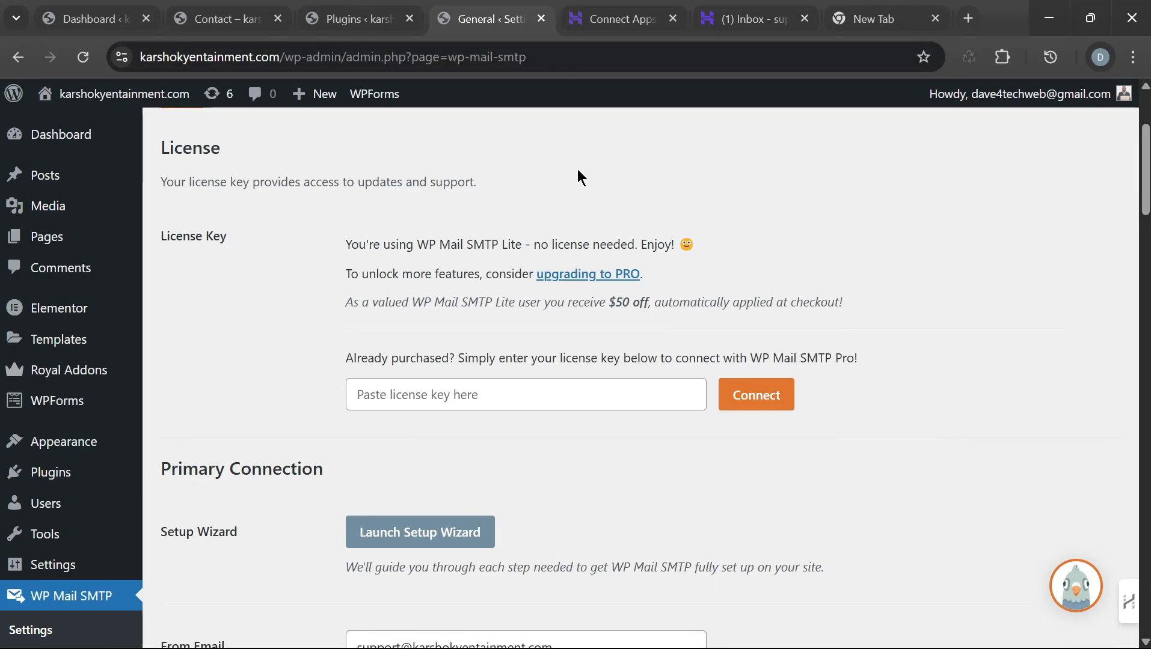
{"action": "left_click", "coordinate": [214, 30]}
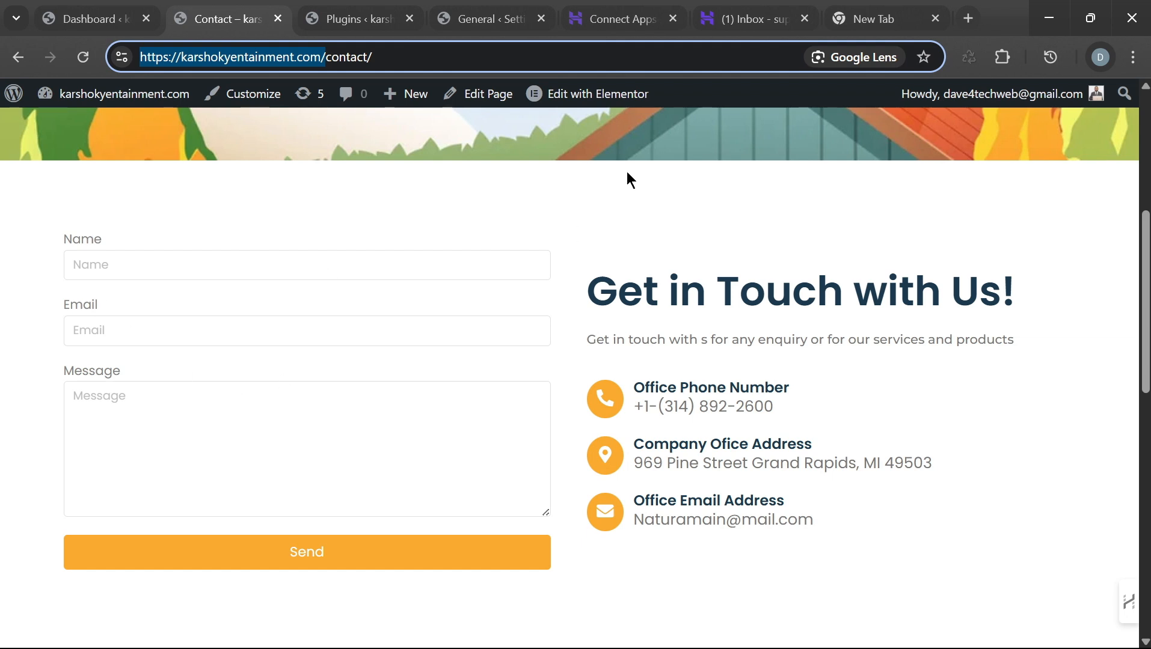
Step: Open the Contact page in Elementor, review the Name and Email field settings, then return to incognito
{"action": "left_click", "coordinate": [576, 96]}
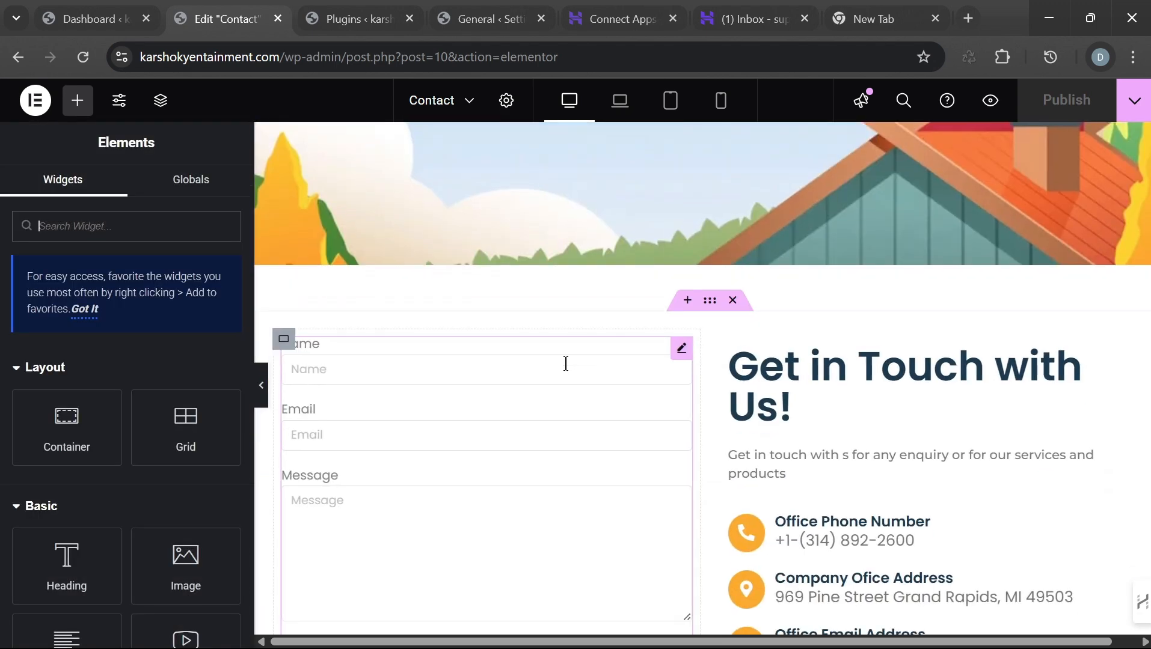
{"action": "scroll", "coordinate": [541, 382], "scroll_direction": "down", "scroll_amount": 2}
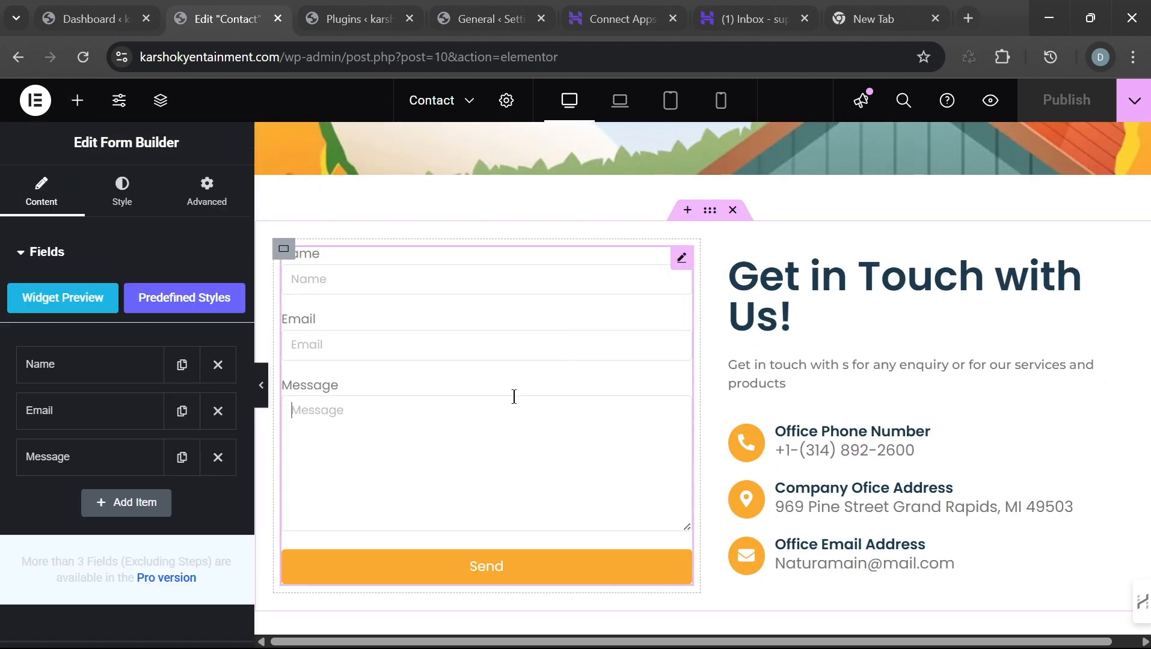
{"action": "left_click", "coordinate": [97, 373]}
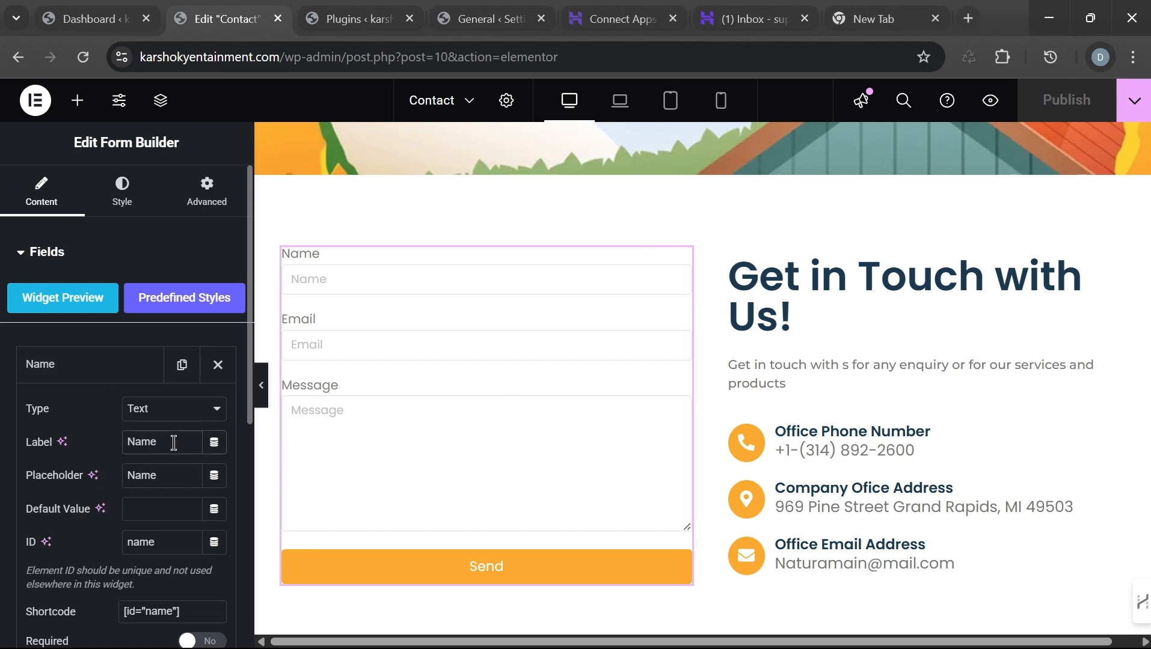
{"action": "scroll", "coordinate": [170, 502], "scroll_direction": "down", "scroll_amount": 5}
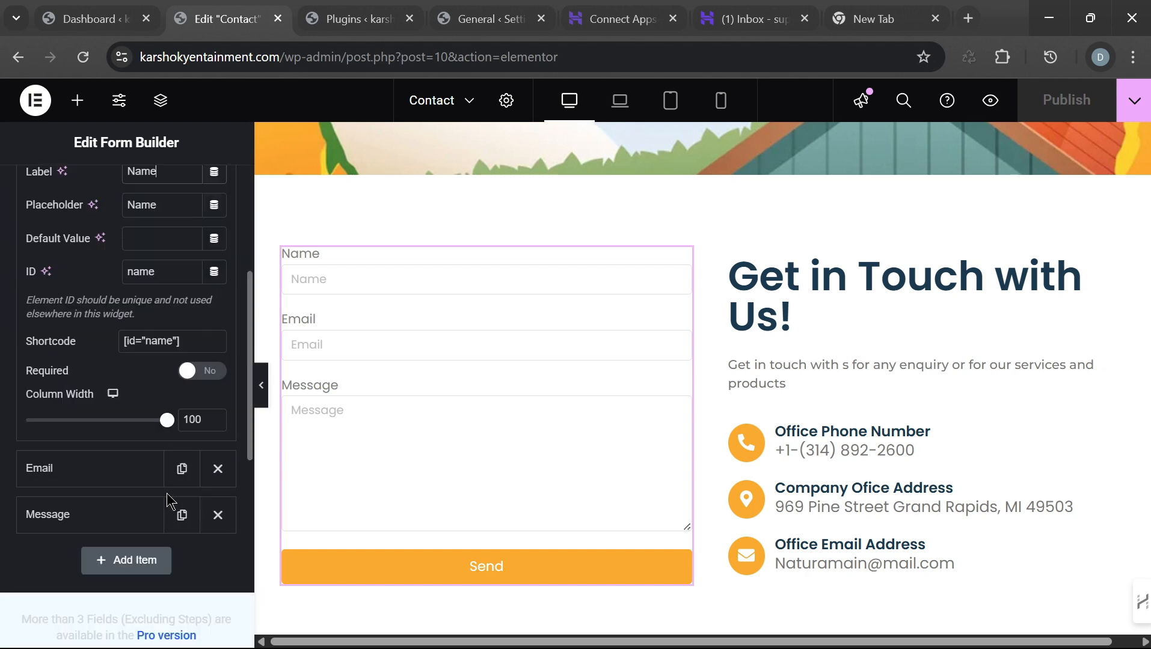
{"action": "left_click", "coordinate": [108, 476]}
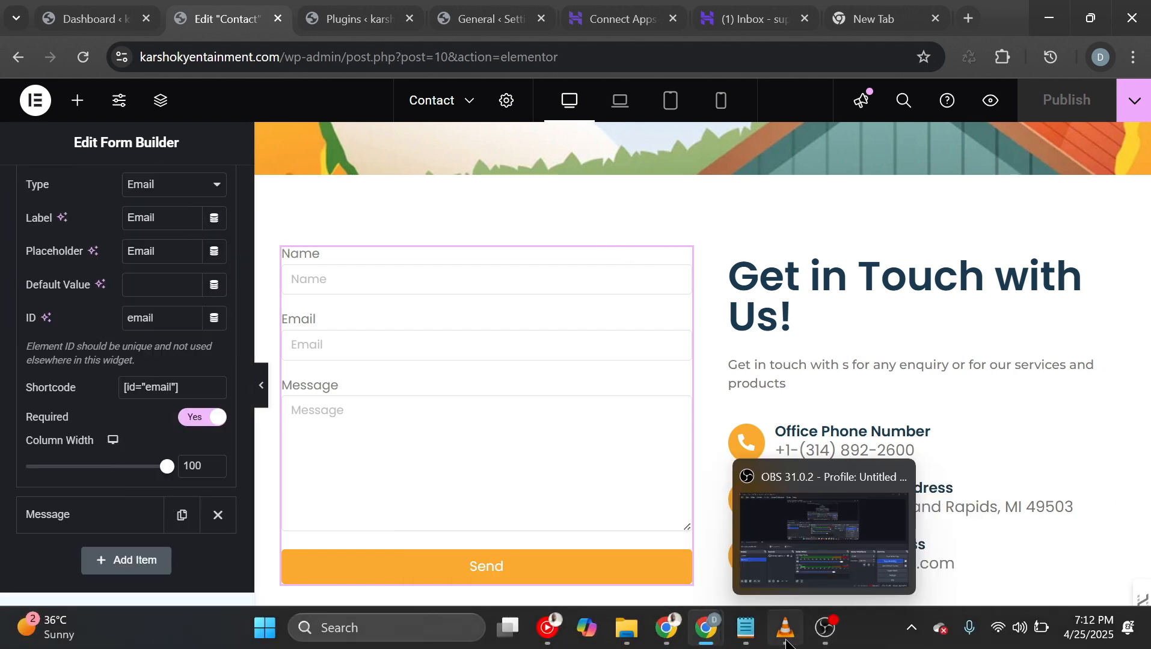
{"action": "mouse_move", "coordinate": [706, 640]}
{"action": "left_click", "coordinate": [879, 548]}
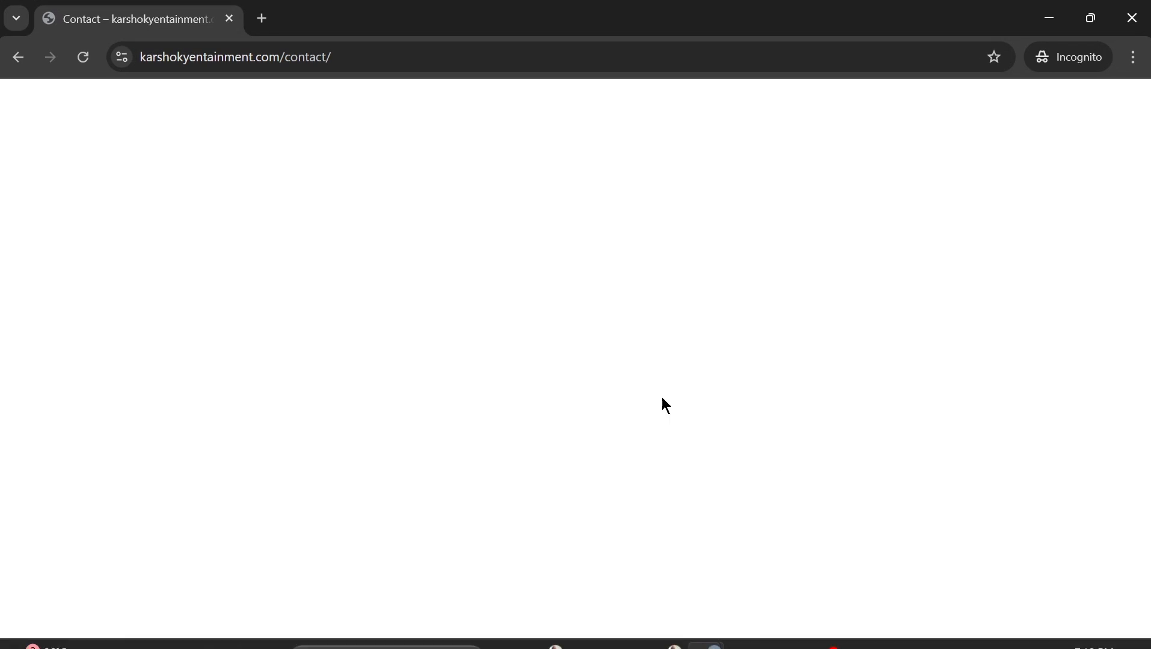
Step: Reload the incognito Contact page and fill in a test name, email address and message
{"action": "left_click", "coordinate": [84, 62]}
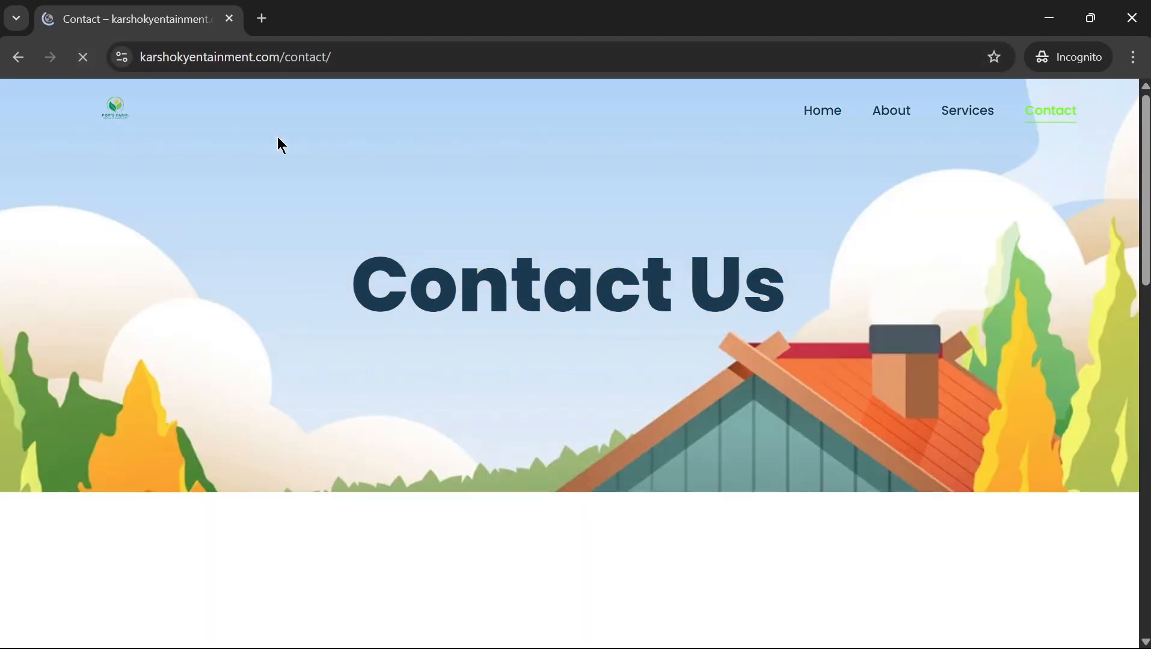
{"action": "scroll", "coordinate": [553, 315], "scroll_direction": "down", "scroll_amount": 3}
{"action": "scroll", "coordinate": [550, 311], "scroll_direction": "down", "scroll_amount": 3}
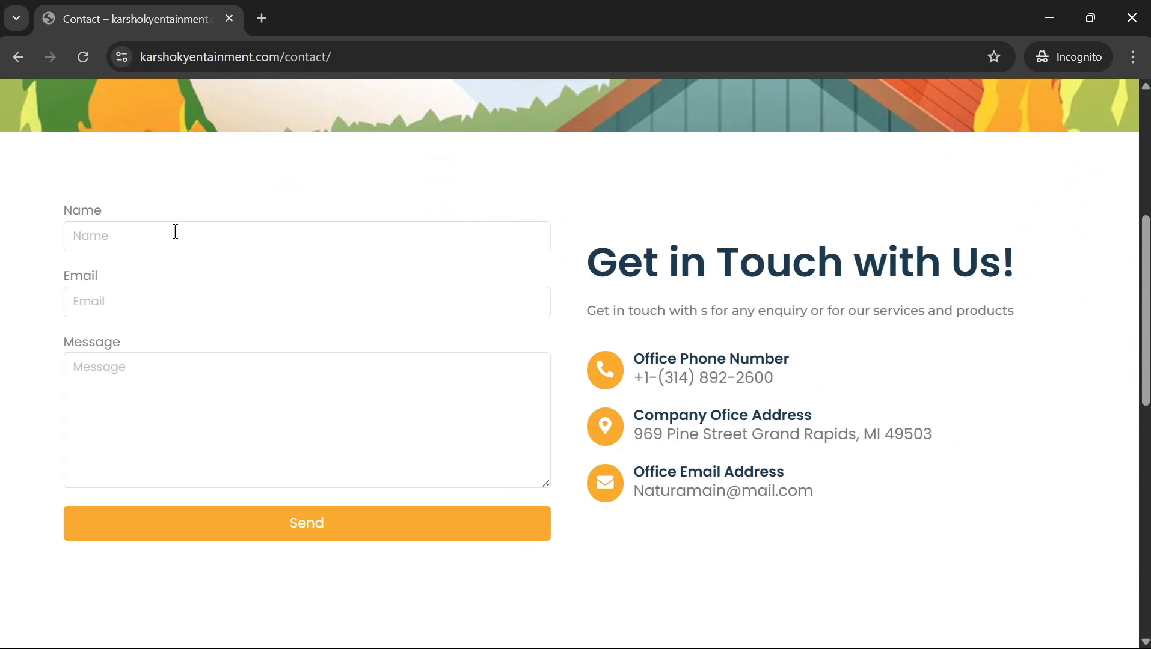
{"action": "scroll", "coordinate": [208, 218], "scroll_direction": "down", "scroll_amount": 2}
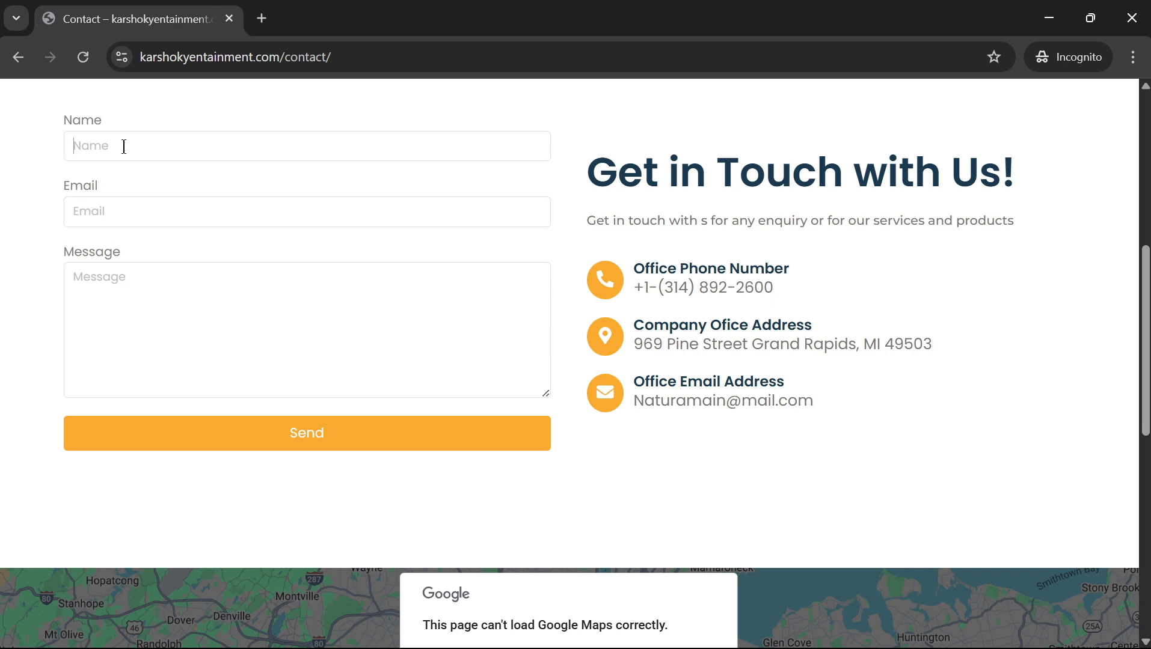
{"action": "type", "text": "G"}
{"action": "key", "text": "BackSpace"}
{"action": "key", "text": "BackSpace"}
{"action": "type", "text": "Ju"}
{"action": "left_click", "coordinate": [121, 213]}
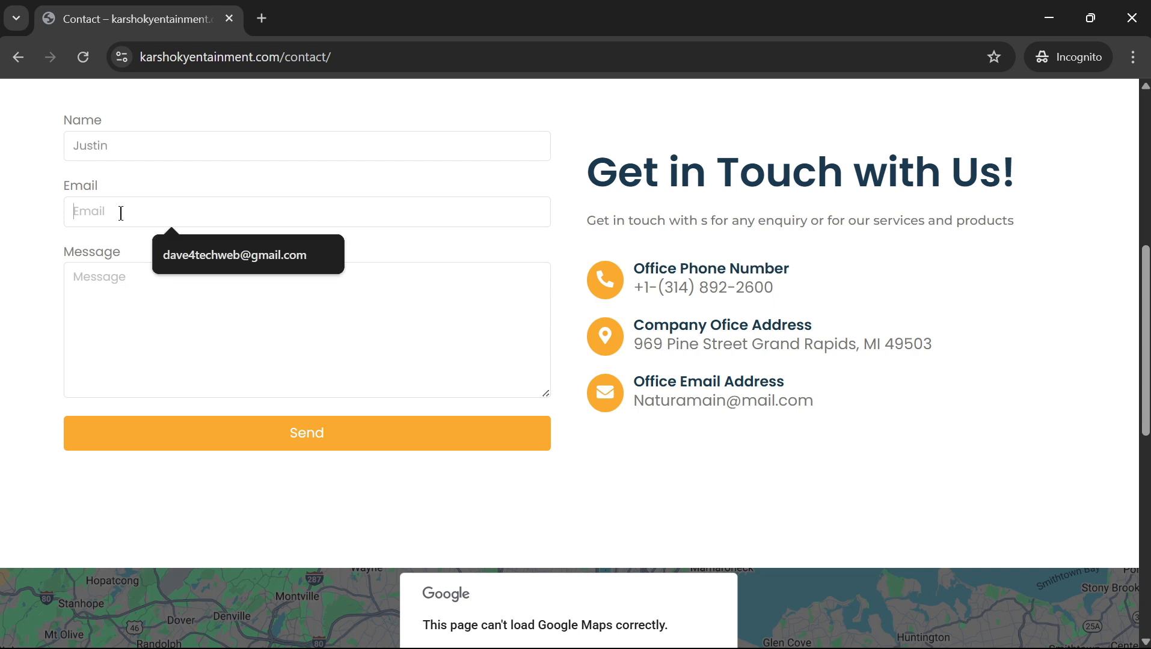
{"action": "type", "text": "d"}
{"action": "left_click", "coordinate": [188, 252]}
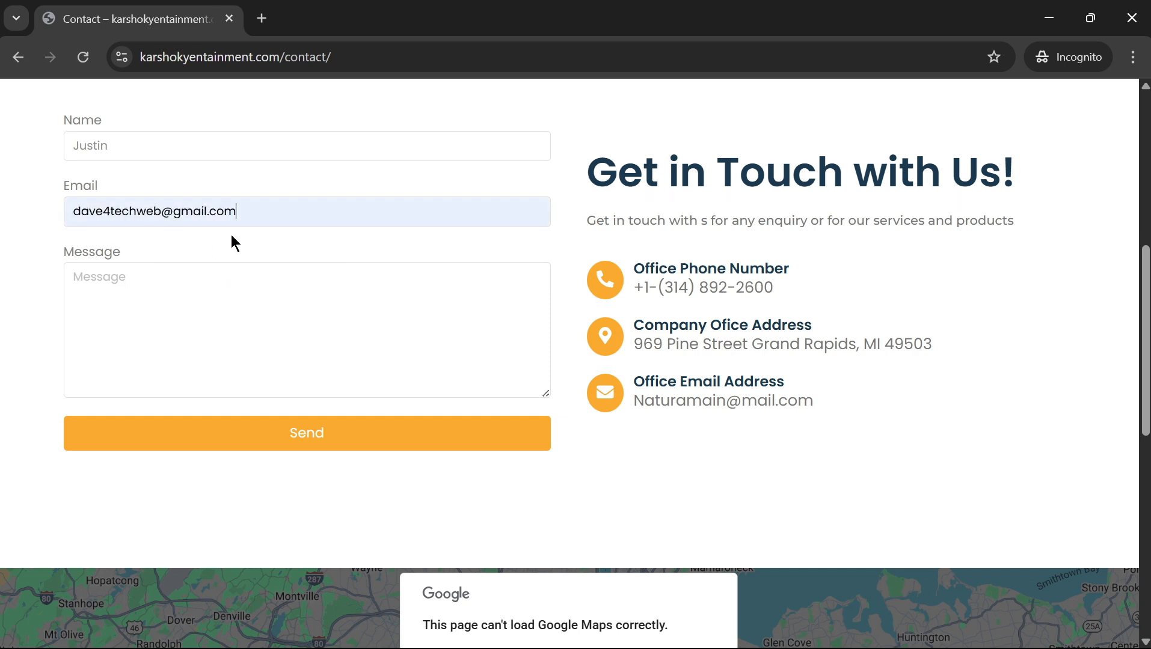
{"action": "left_click", "coordinate": [138, 305]}
{"action": "type", "text": "I"}
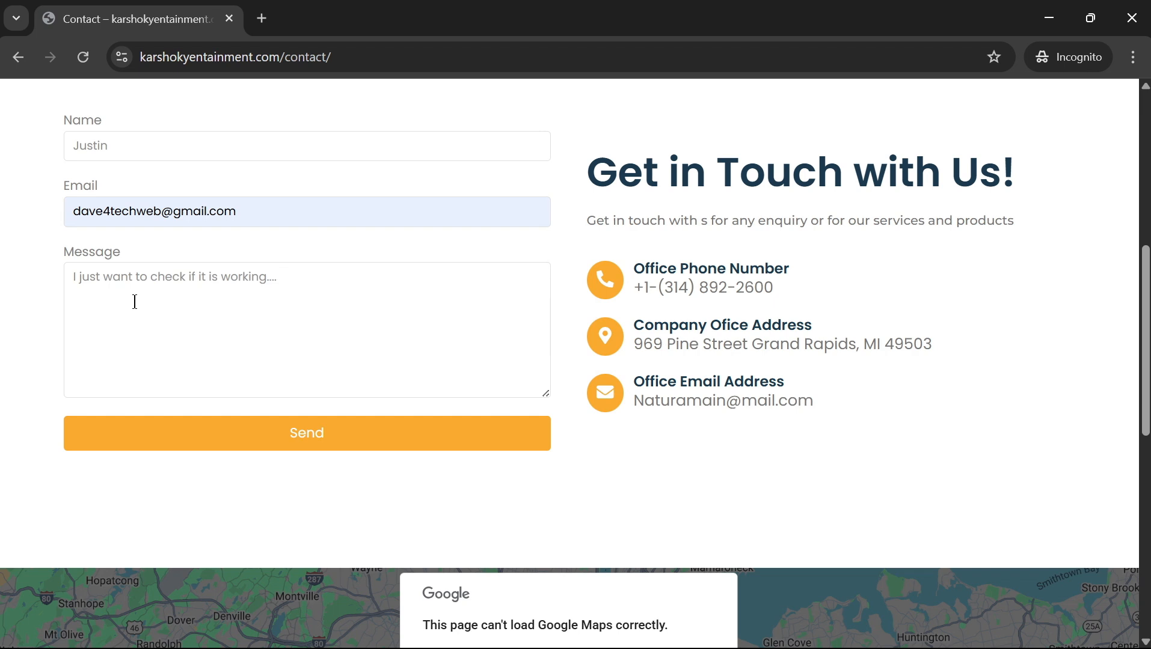
Step: Send the test message, which fails with 'Please edit this form and setup your Email'
{"action": "left_click", "coordinate": [323, 445]}
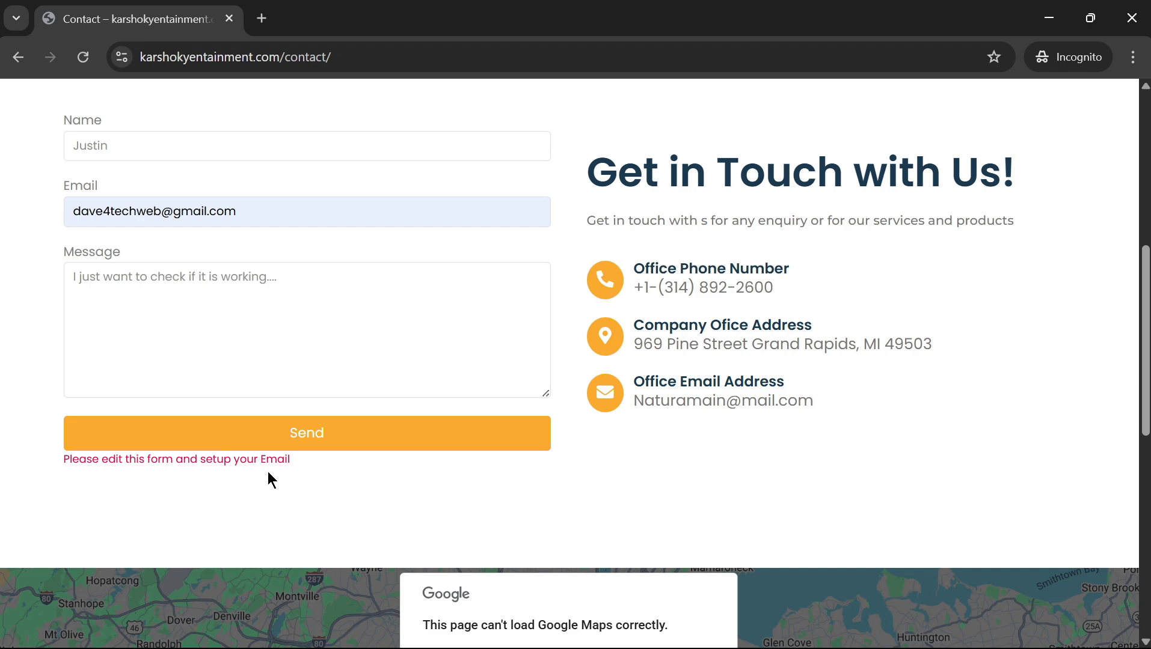
{"action": "scroll", "coordinate": [287, 390], "scroll_direction": "up", "scroll_amount": 3}
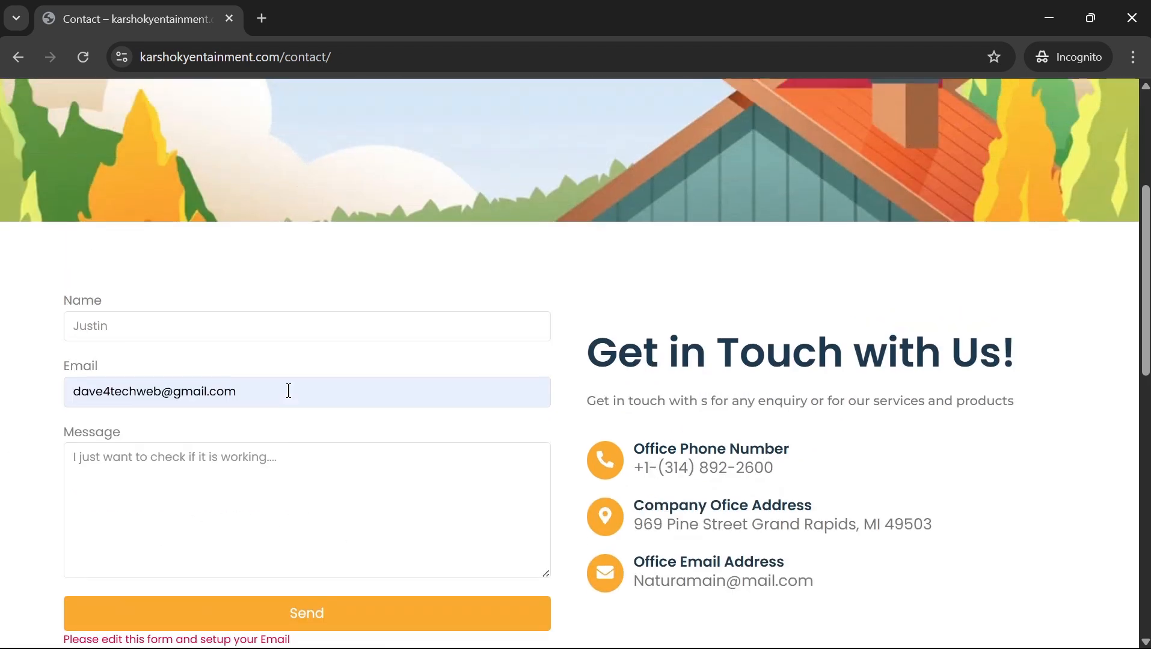
{"action": "scroll", "coordinate": [293, 389], "scroll_direction": "down", "scroll_amount": 3}
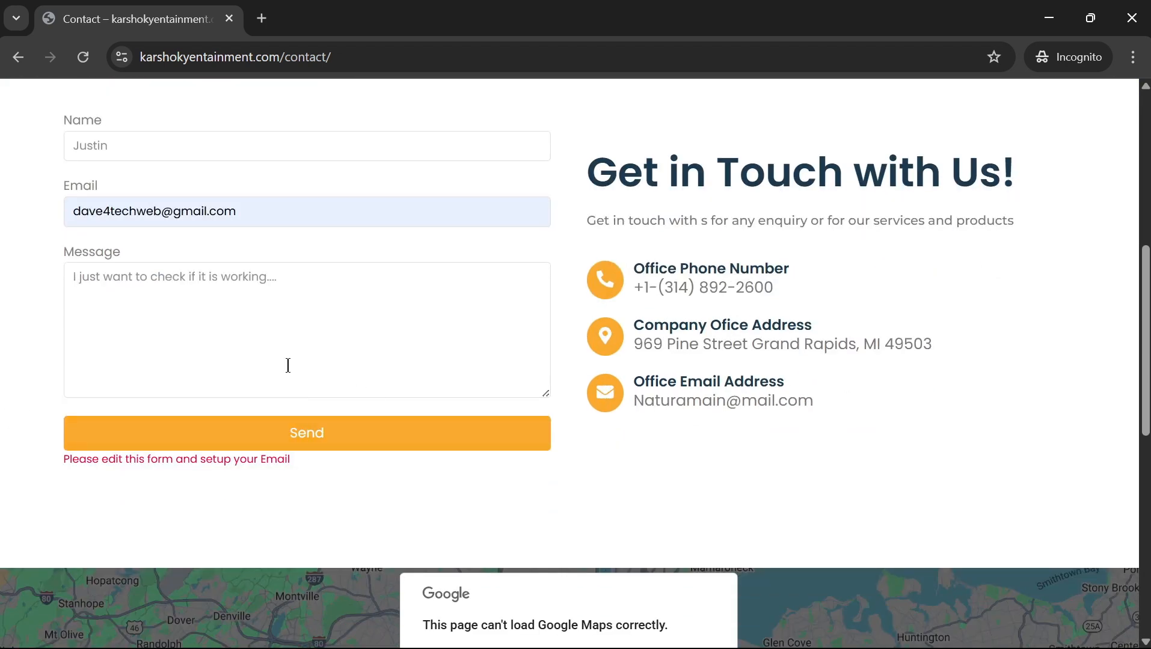
{"action": "left_click", "coordinate": [1049, 18]}
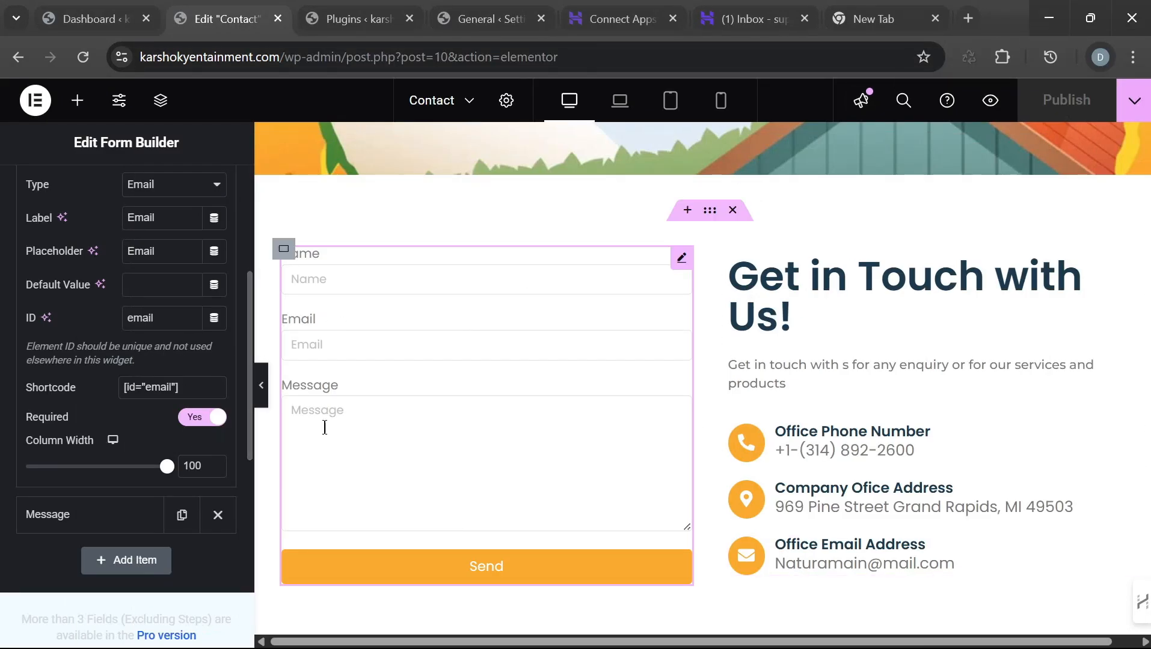
Step: Expand the form's Actions settings to look at the after-submit actions, then collapse them
{"action": "scroll", "coordinate": [151, 436], "scroll_direction": "down", "scroll_amount": 6}
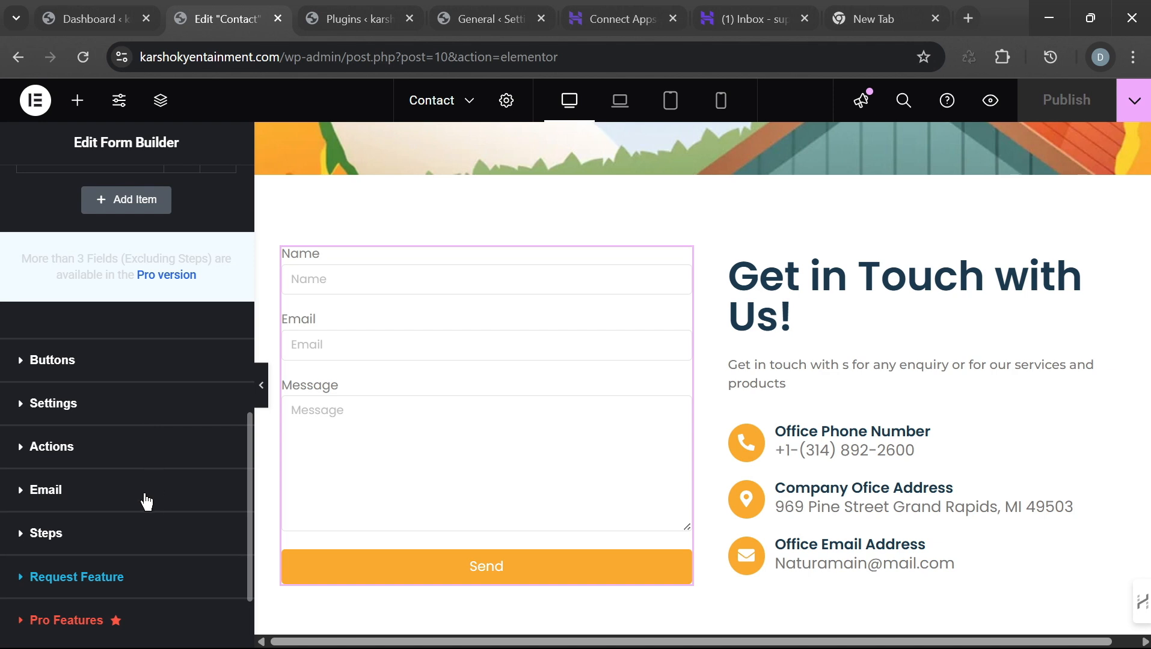
{"action": "left_click", "coordinate": [112, 464]}
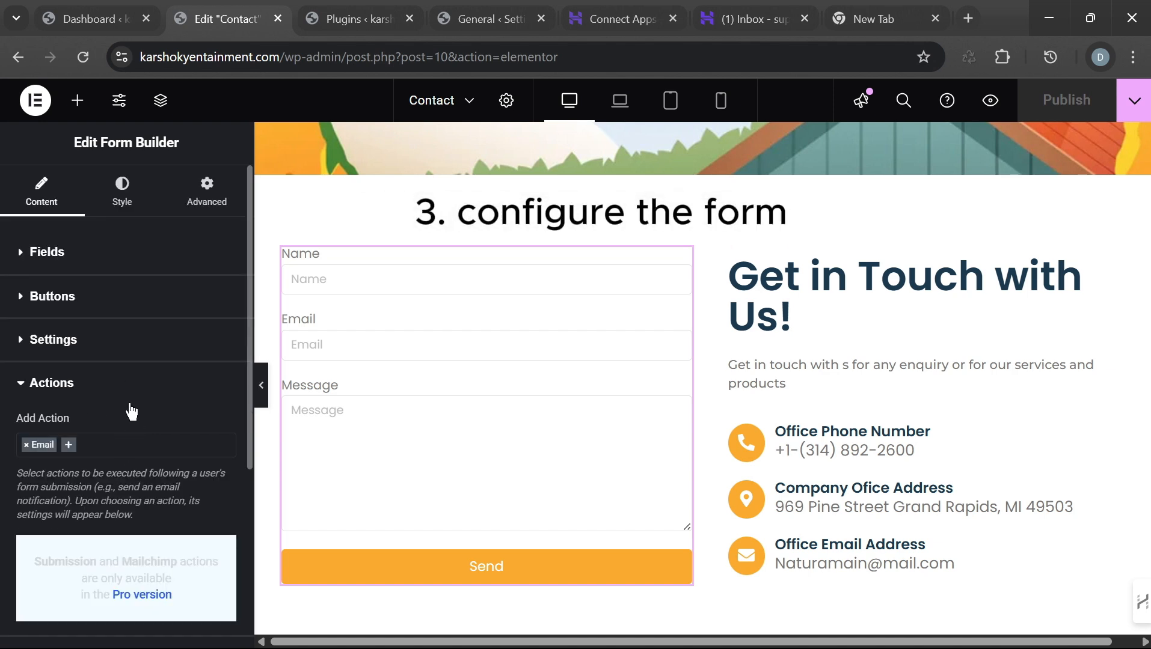
{"action": "left_click", "coordinate": [41, 449]}
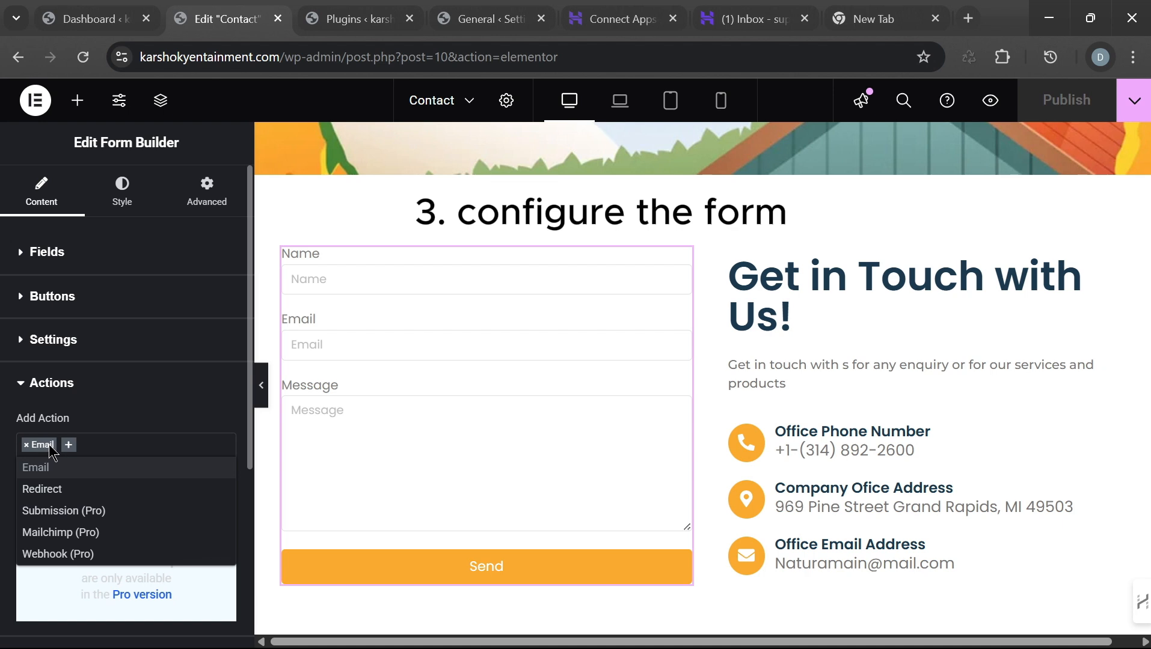
{"action": "left_click", "coordinate": [139, 406]}
{"action": "left_click", "coordinate": [139, 390]}
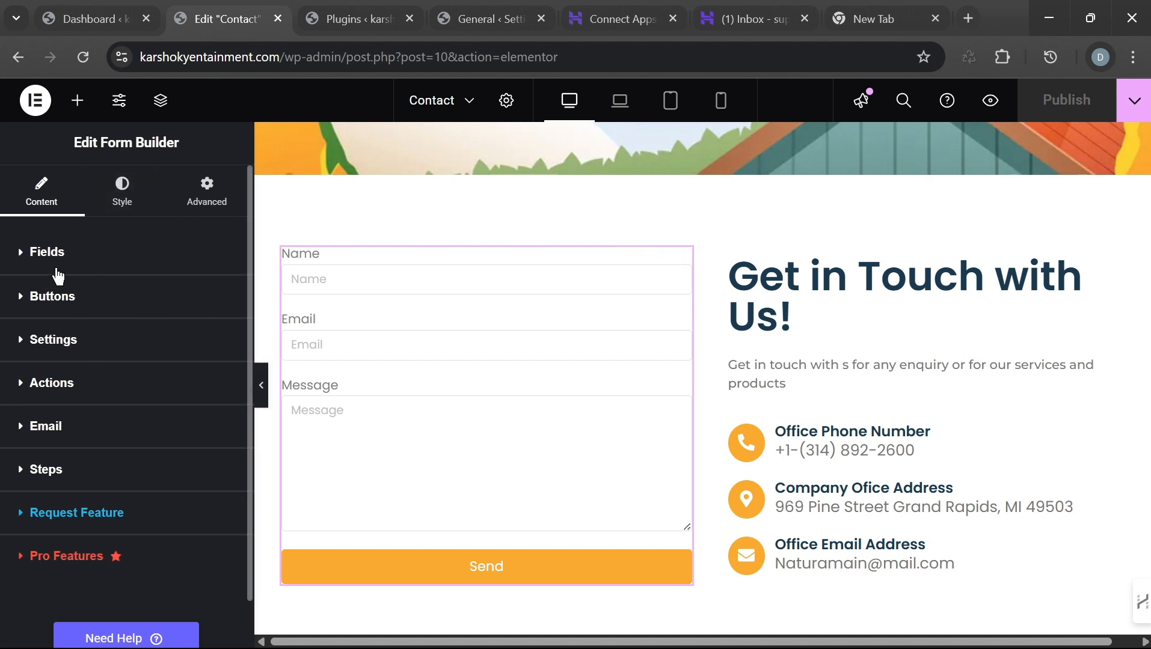
Step: Review the Name and Email field settings, keeping type Email, then show Actions listing Email
{"action": "left_click", "coordinate": [30, 256]}
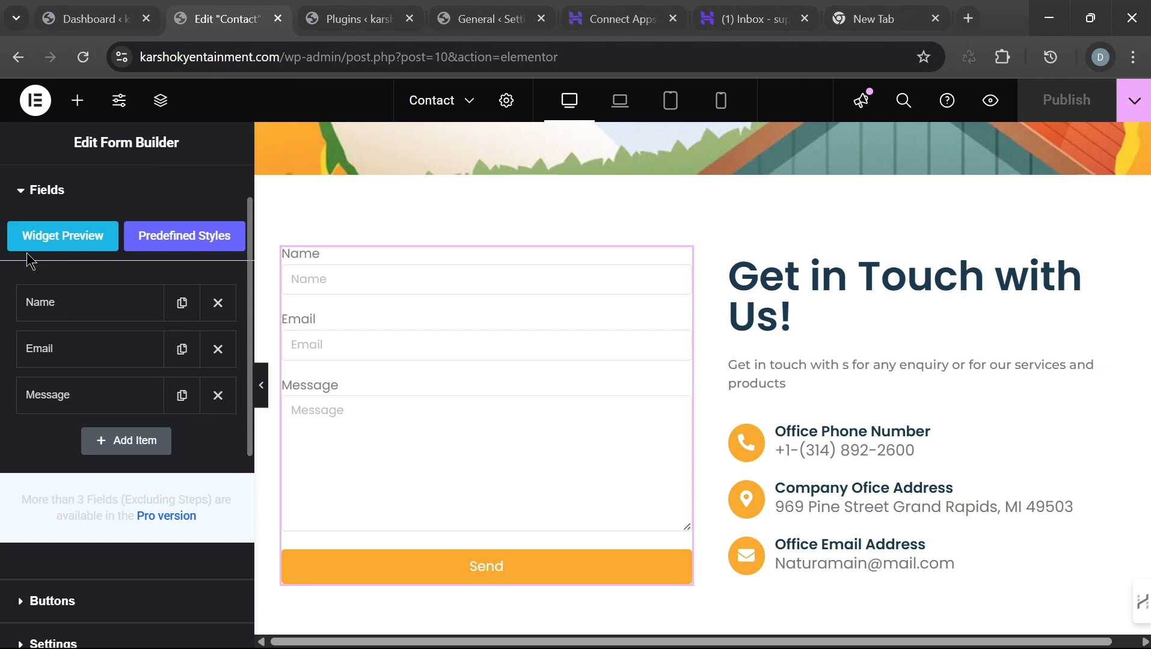
{"action": "left_click", "coordinate": [84, 312]}
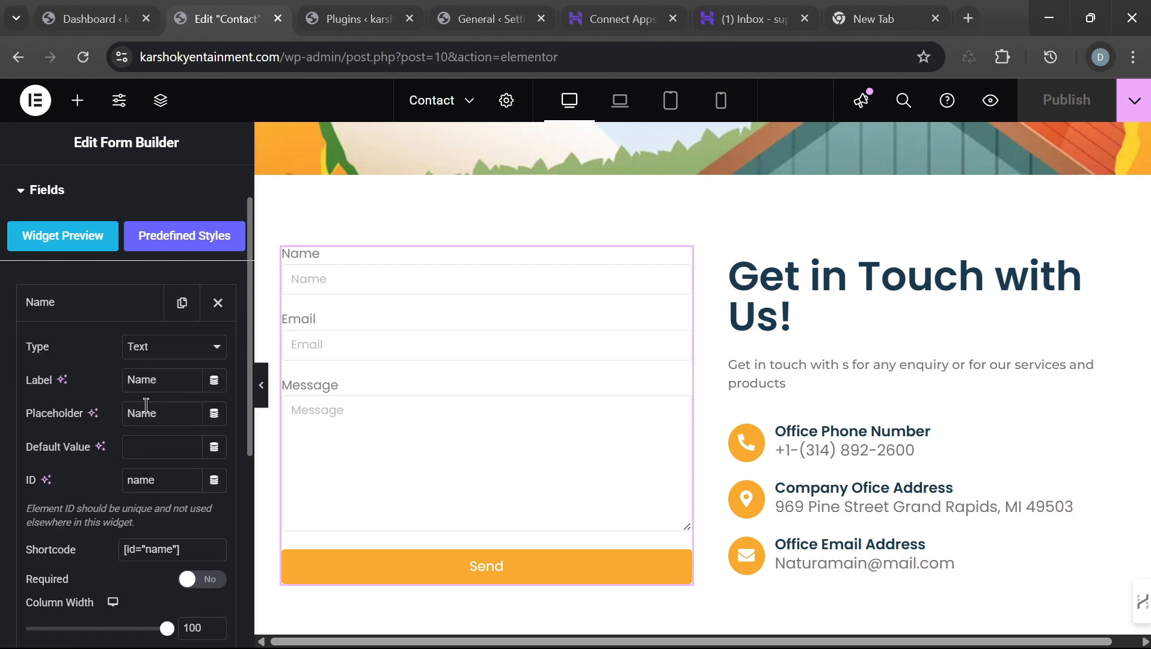
{"action": "left_click", "coordinate": [103, 310]}
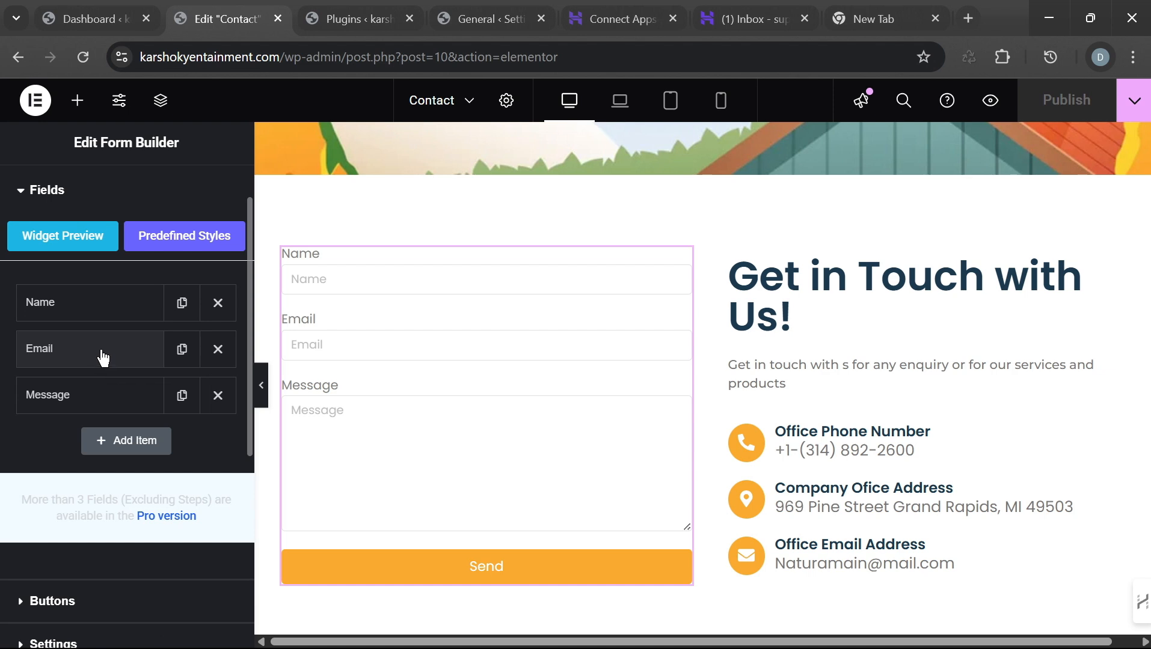
{"action": "left_click", "coordinate": [104, 358]}
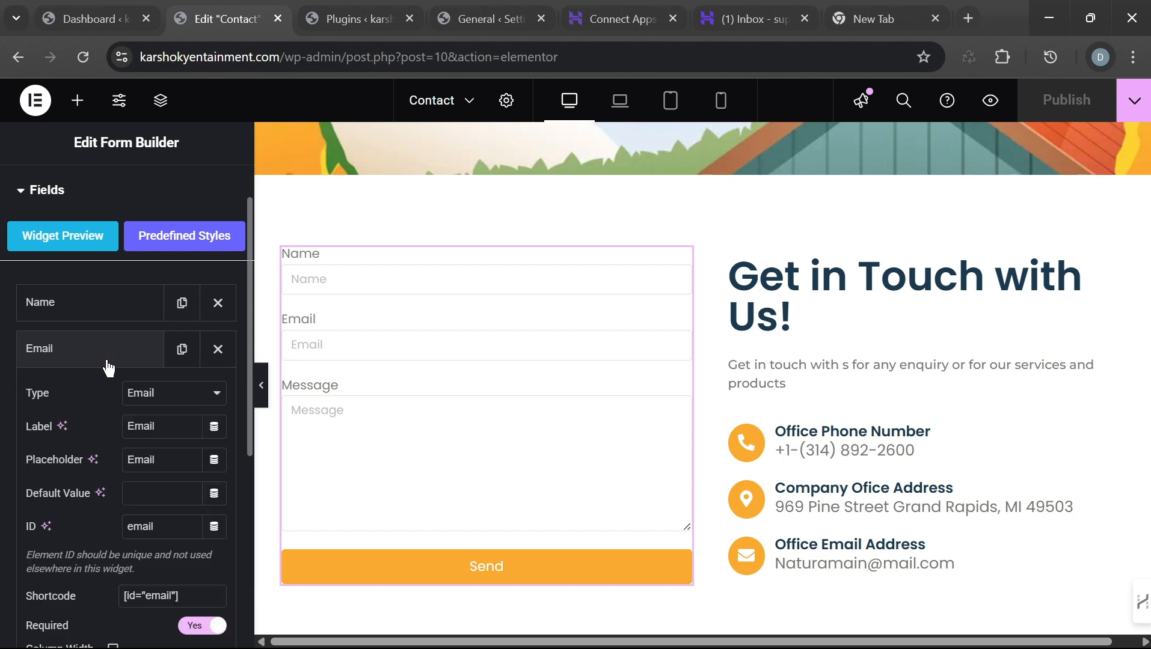
{"action": "left_click", "coordinate": [207, 398]}
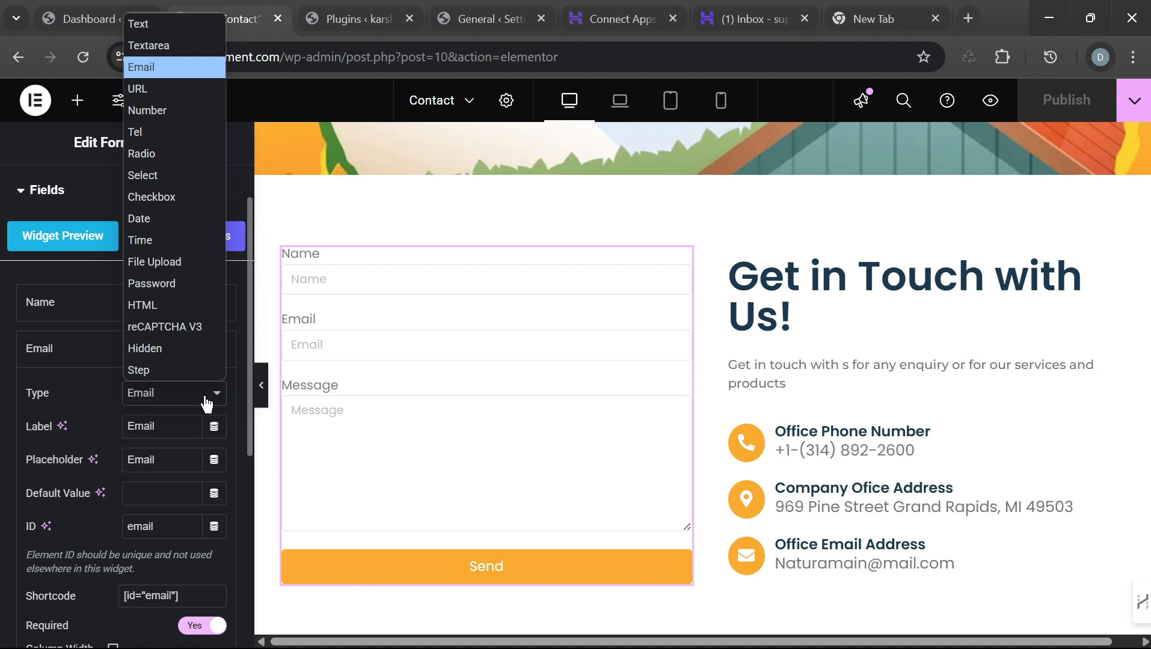
{"action": "left_click", "coordinate": [207, 398]}
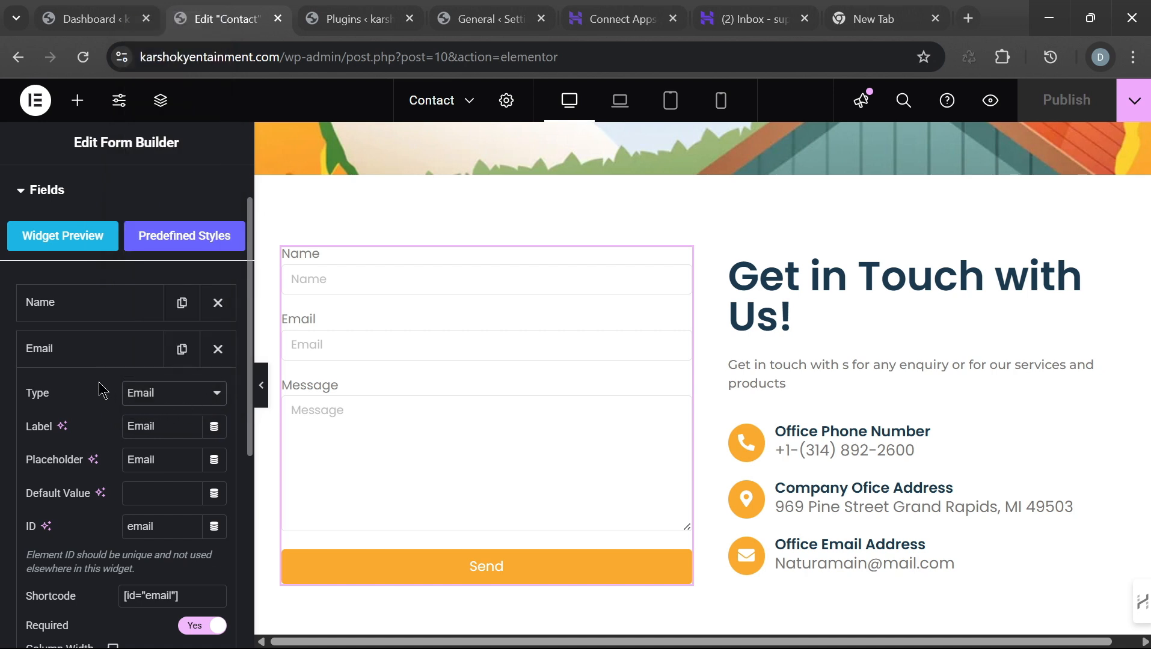
{"action": "left_click", "coordinate": [97, 355]}
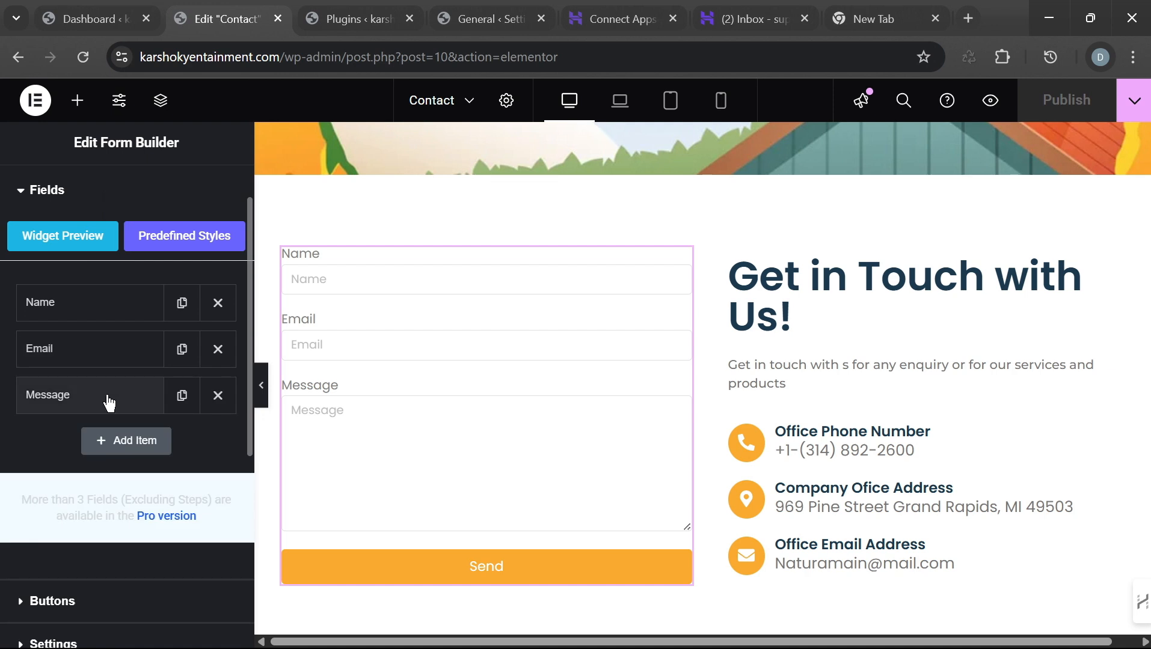
{"action": "scroll", "coordinate": [117, 457], "scroll_direction": "down", "scroll_amount": 3}
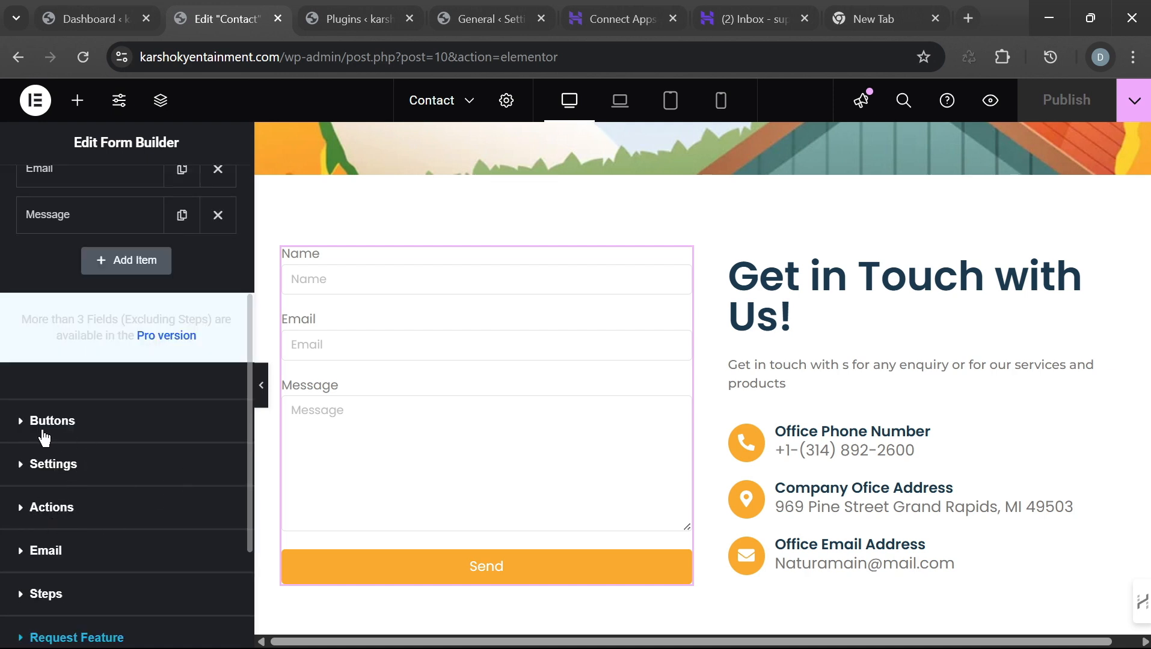
{"action": "left_click", "coordinate": [35, 510]}
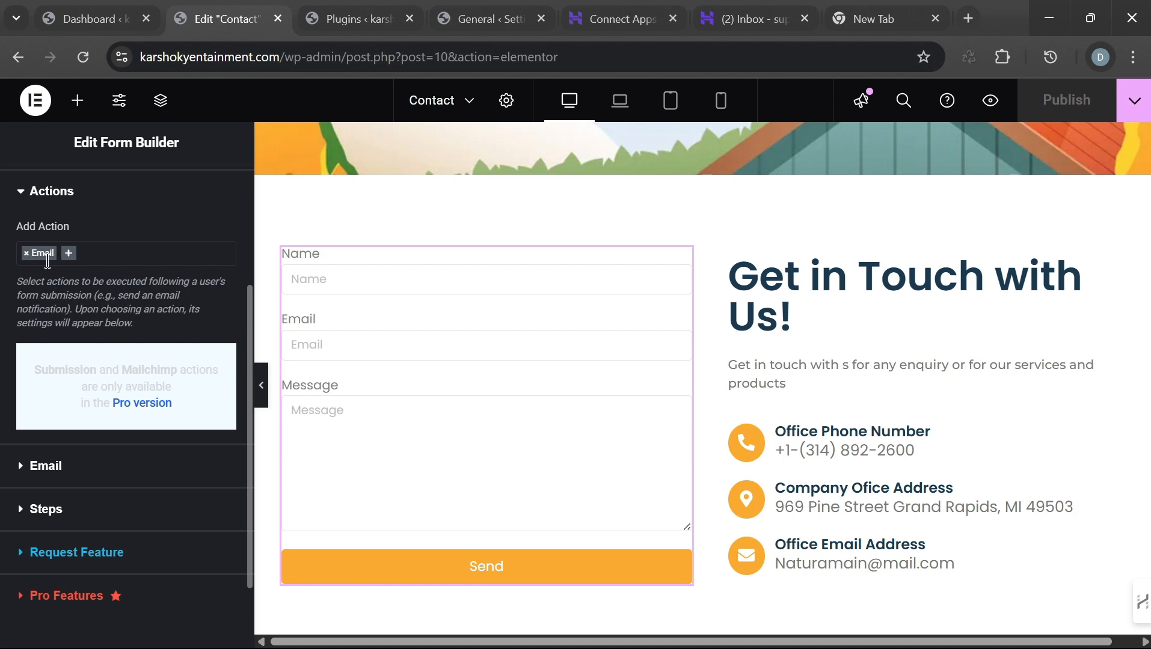
Step: Remove the Email submission action and add it back, then open its still-empty settings
{"action": "left_click", "coordinate": [71, 255]}
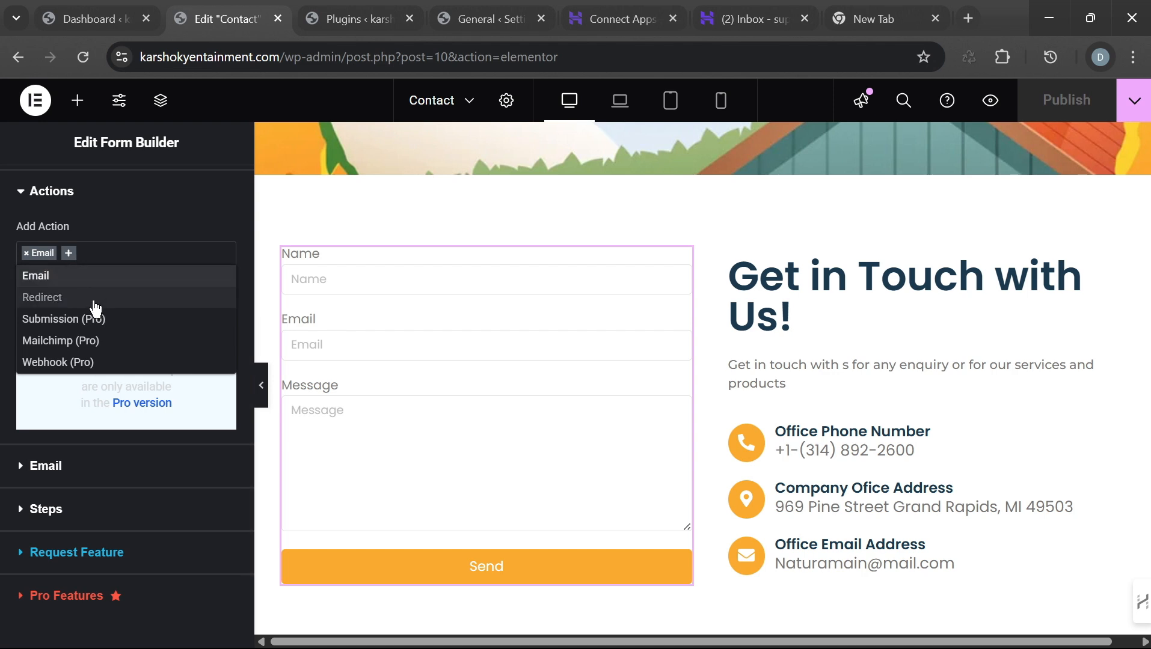
{"action": "left_click", "coordinate": [39, 257]}
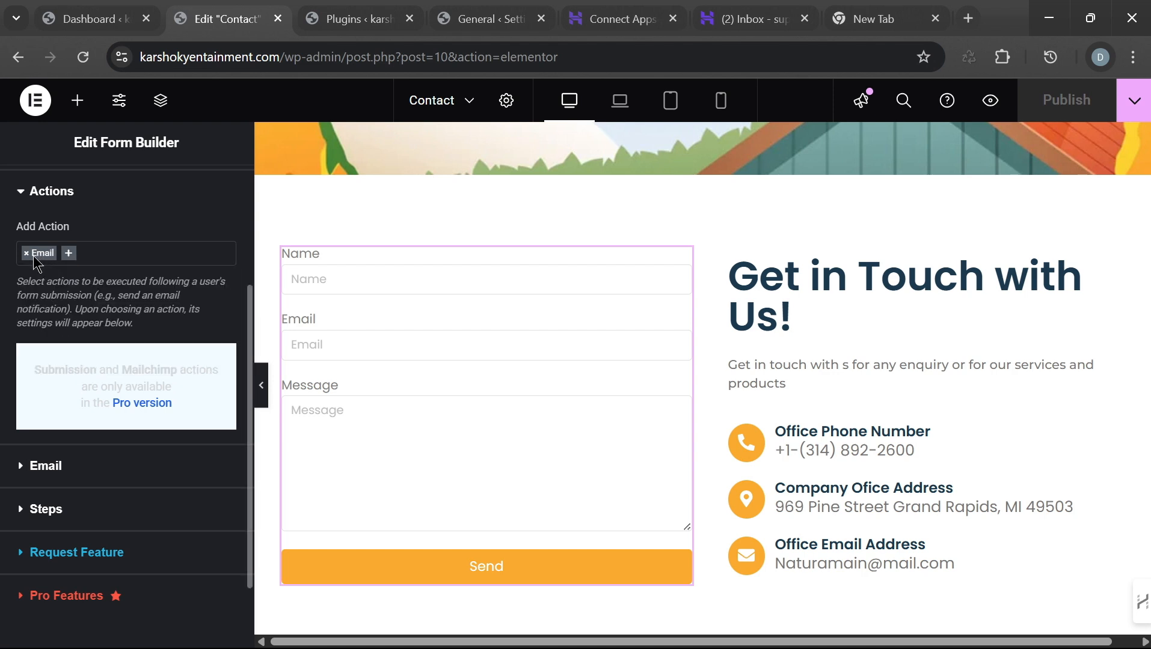
{"action": "left_click", "coordinate": [27, 253]}
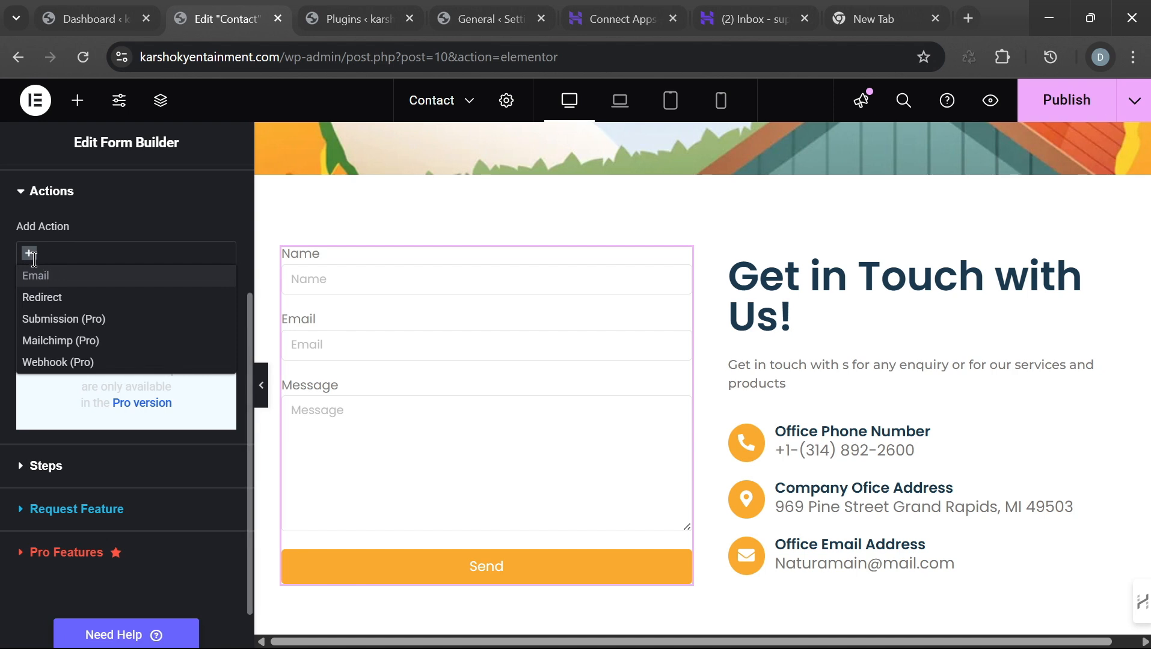
{"action": "left_click", "coordinate": [30, 258]}
{"action": "left_click", "coordinate": [29, 256]}
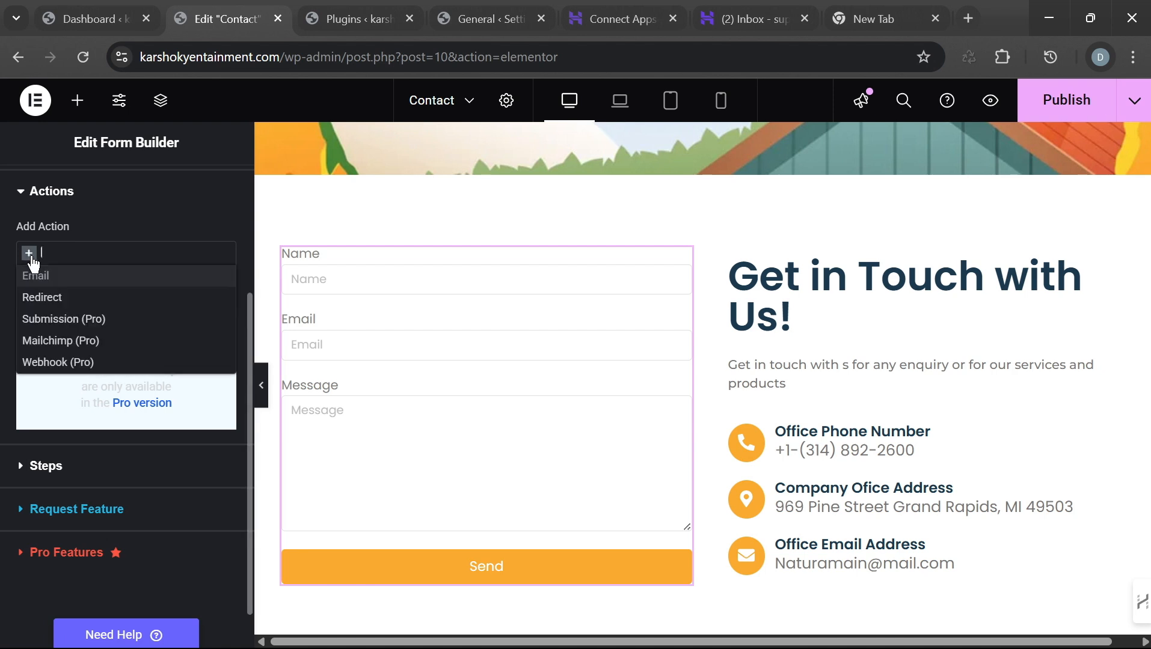
{"action": "left_click", "coordinate": [65, 276]}
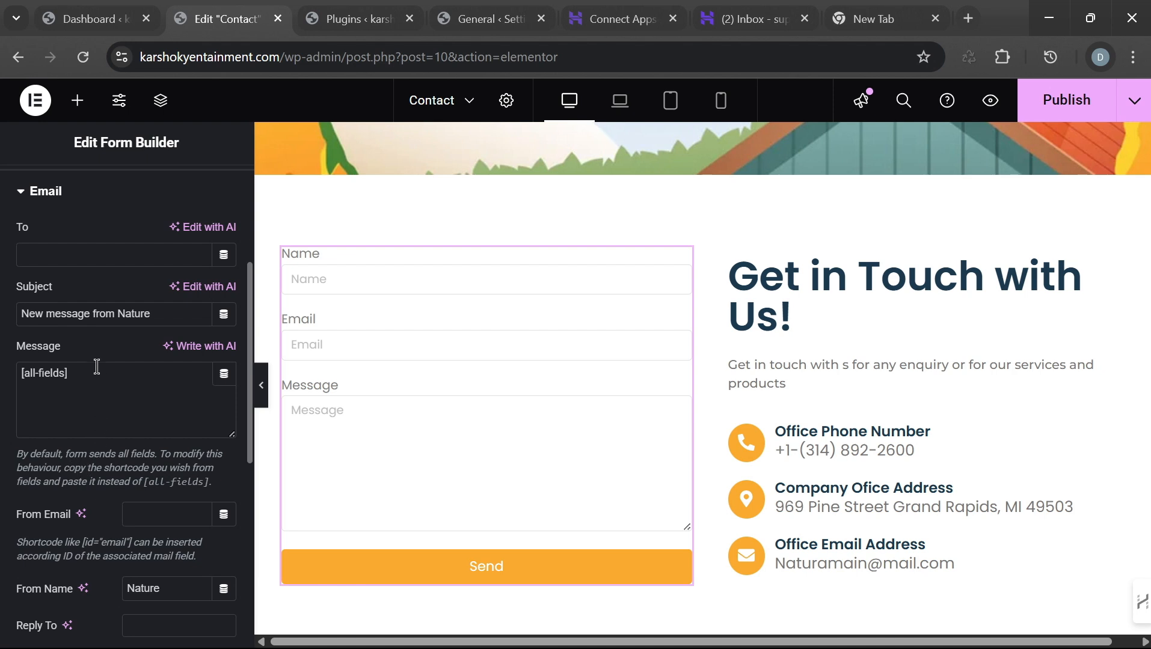
Step: Set the Email action's To field to the support mailbox address from clipboard history
{"action": "left_click", "coordinate": [82, 253]}
{"action": "key", "text": "super+v"}
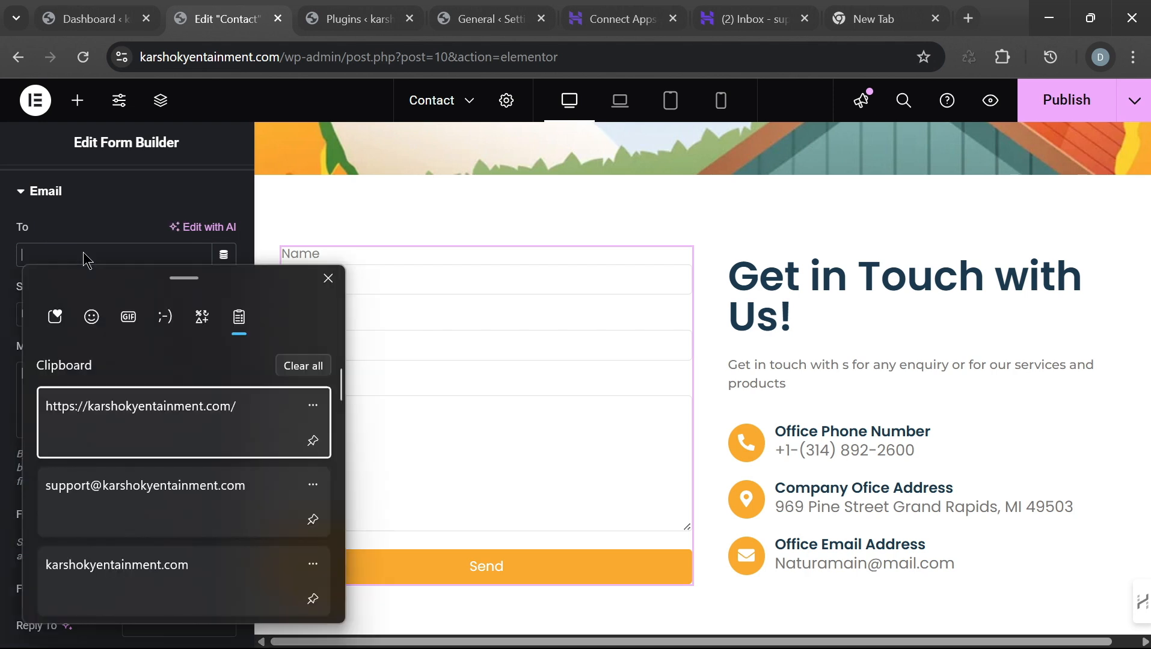
{"action": "left_click", "coordinate": [135, 509]}
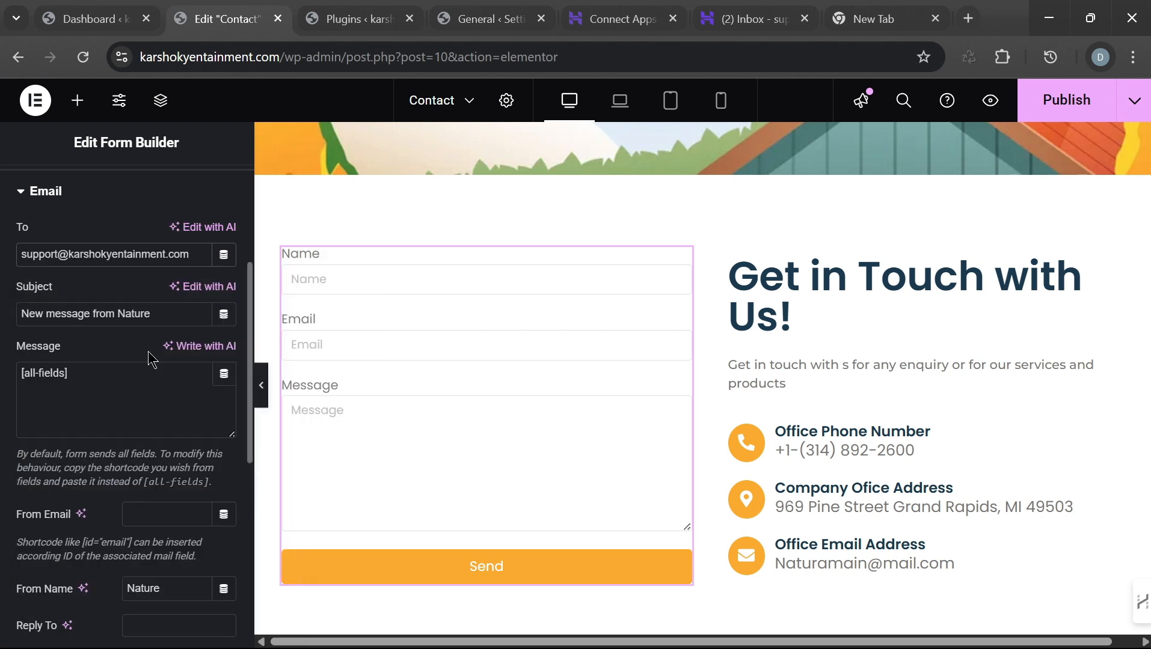
Step: Change the email subject from 'New message from Nature' to 'New message from my website'
{"action": "scroll", "coordinate": [122, 323], "scroll_direction": "up", "scroll_amount": 3}
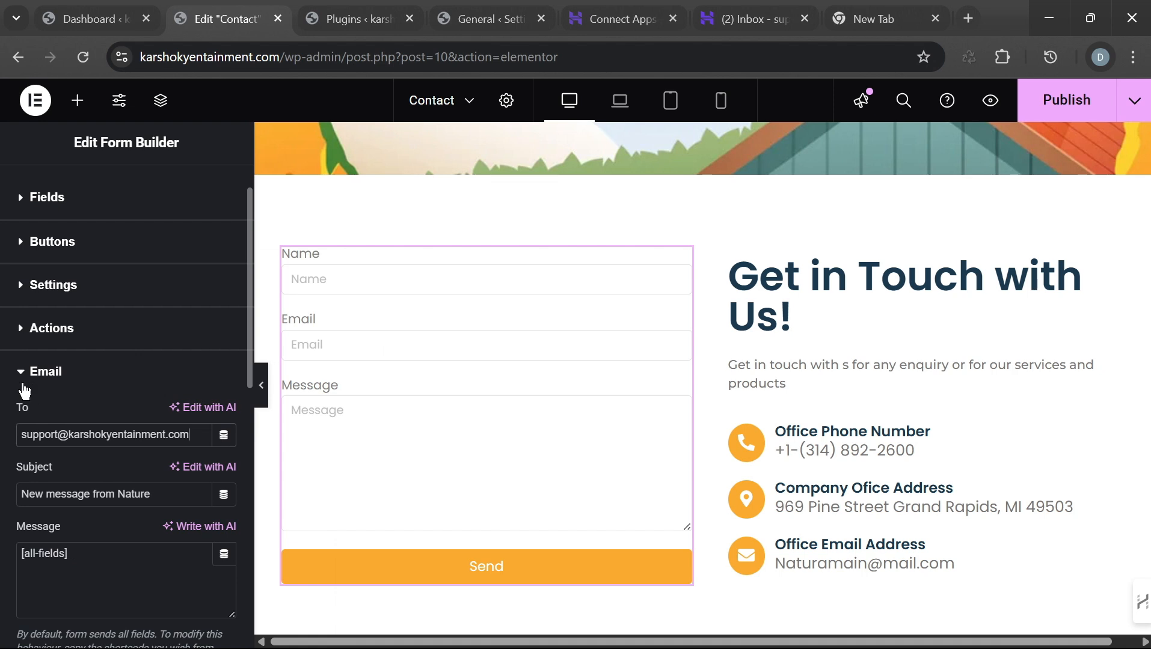
{"action": "scroll", "coordinate": [132, 461], "scroll_direction": "down", "scroll_amount": 2}
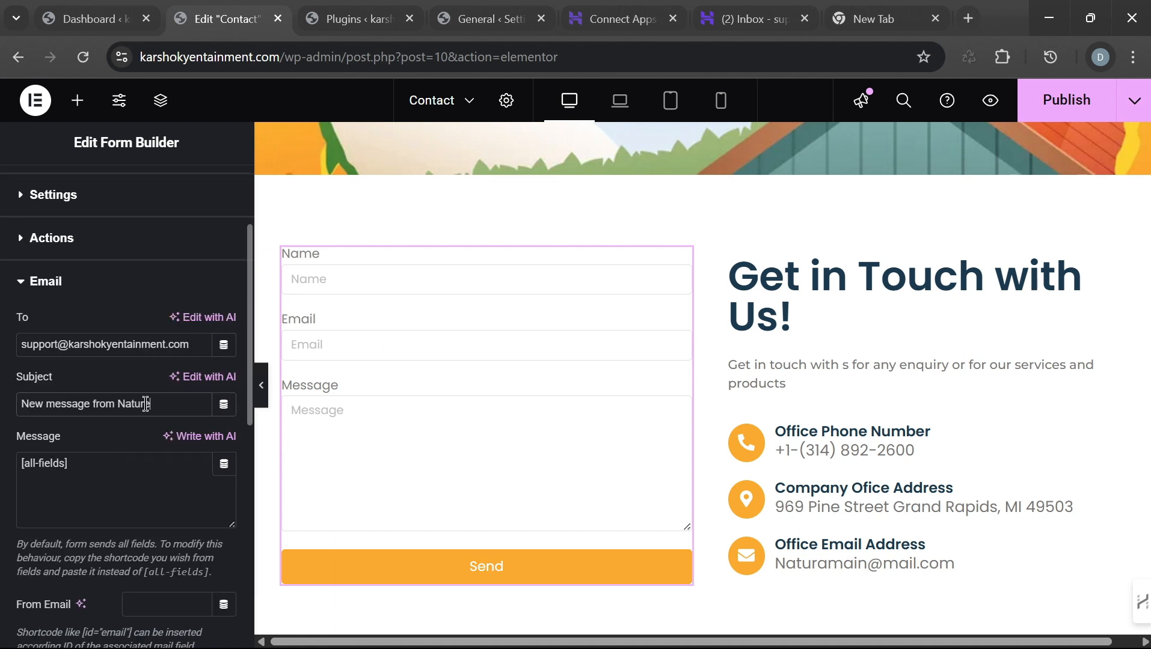
{"action": "left_click_drag", "start_coordinate": [148, 404], "coordinate": [121, 409]}
{"action": "type", "text": "my website"}
{"action": "left_click", "coordinate": [52, 285]}
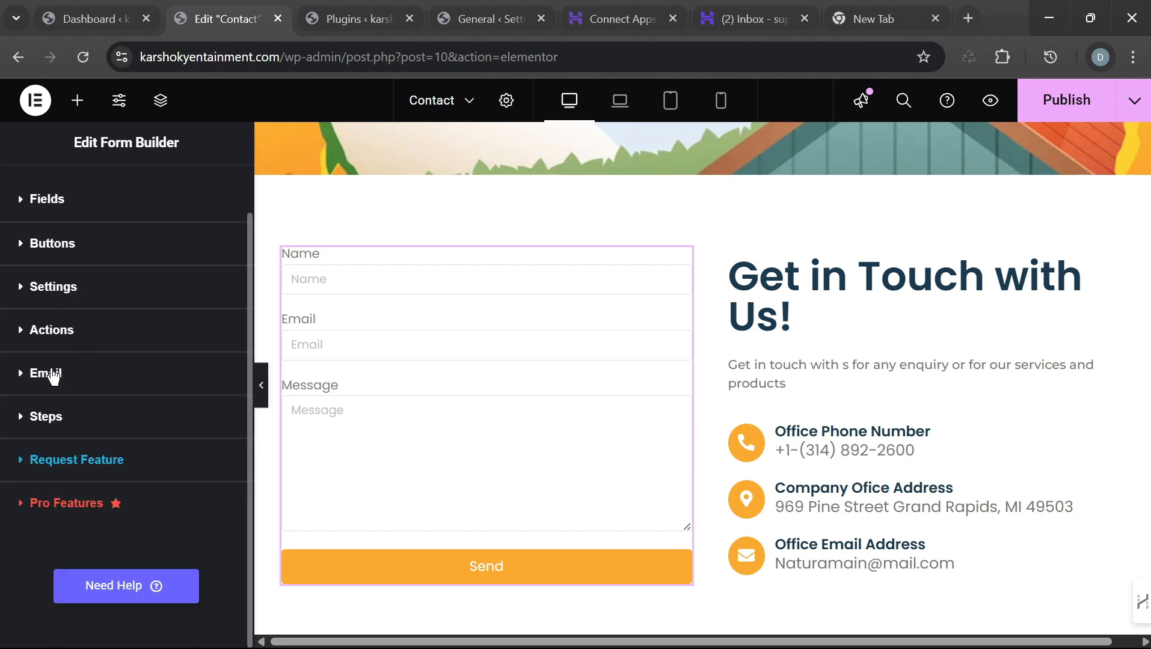
{"action": "left_click", "coordinate": [48, 332]}
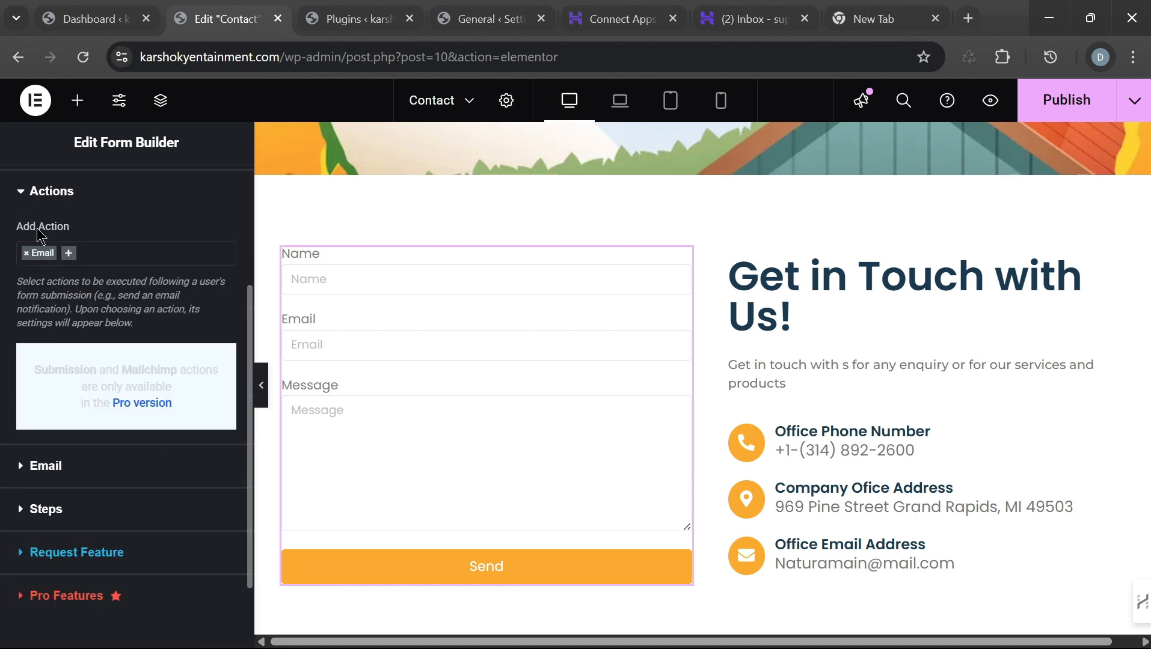
{"action": "left_click", "coordinate": [23, 192]}
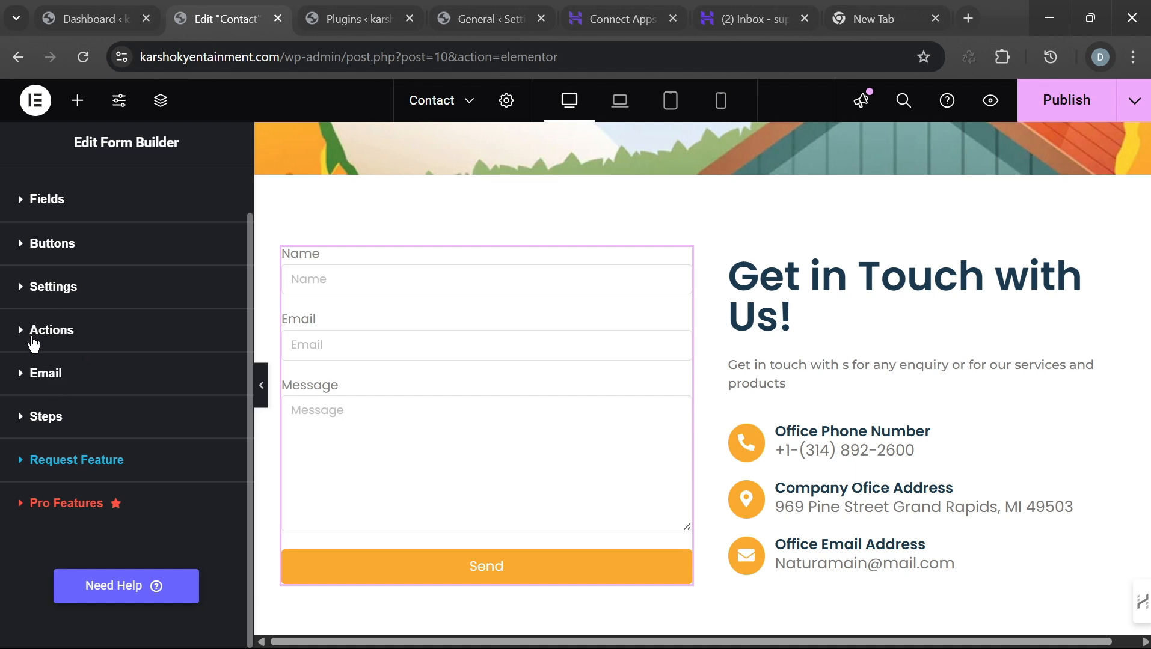
{"action": "left_click", "coordinate": [29, 384]}
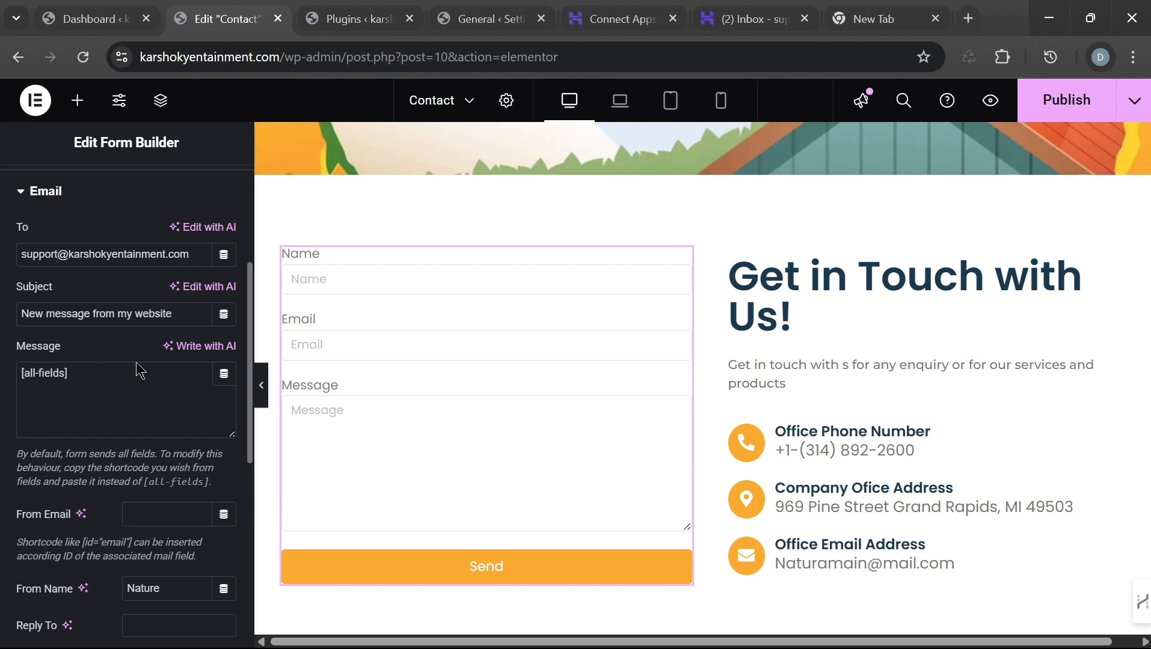
{"action": "scroll", "coordinate": [144, 373], "scroll_direction": "down", "scroll_amount": 5}
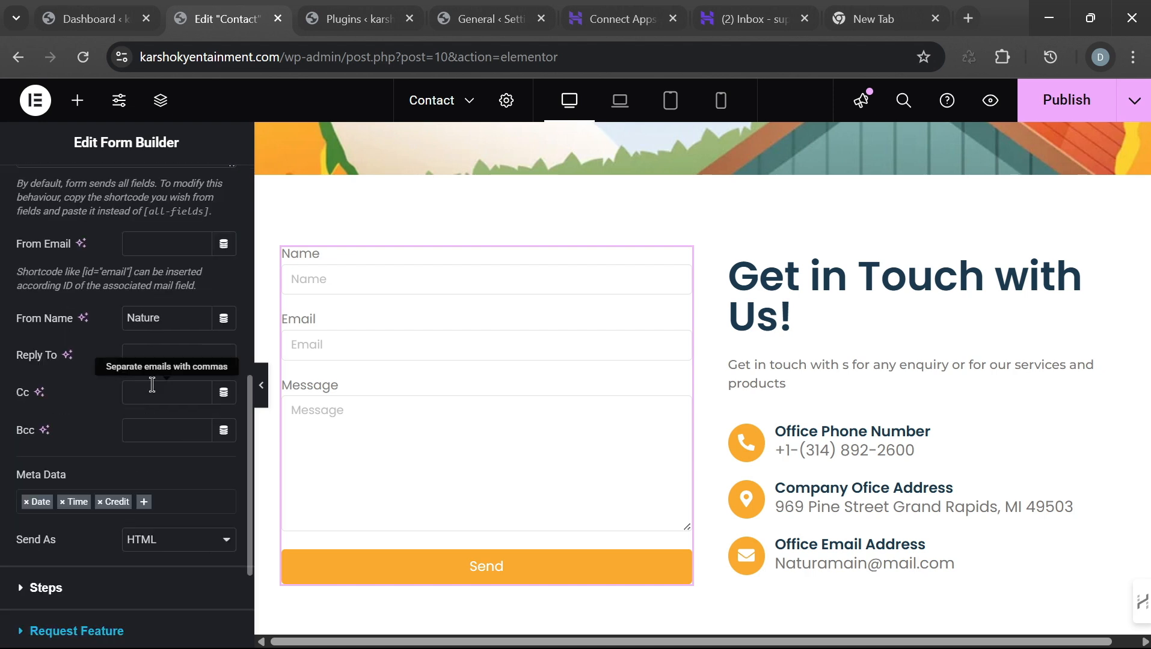
{"action": "scroll", "coordinate": [166, 388], "scroll_direction": "up", "scroll_amount": 5}
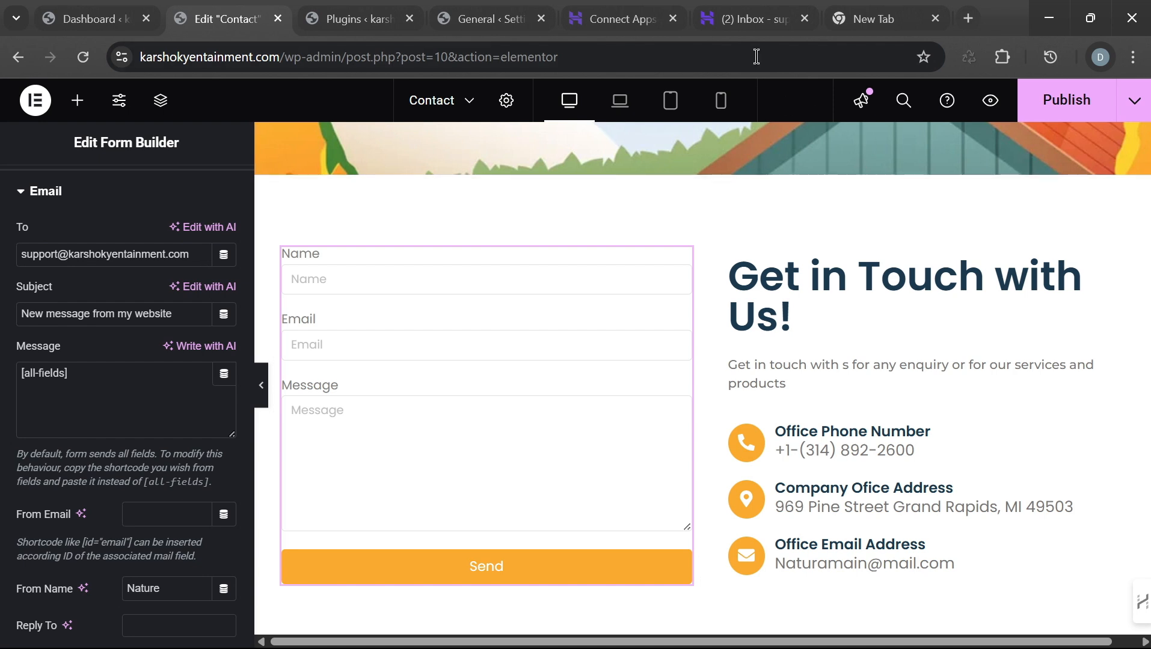
{"action": "left_click", "coordinate": [23, 192]}
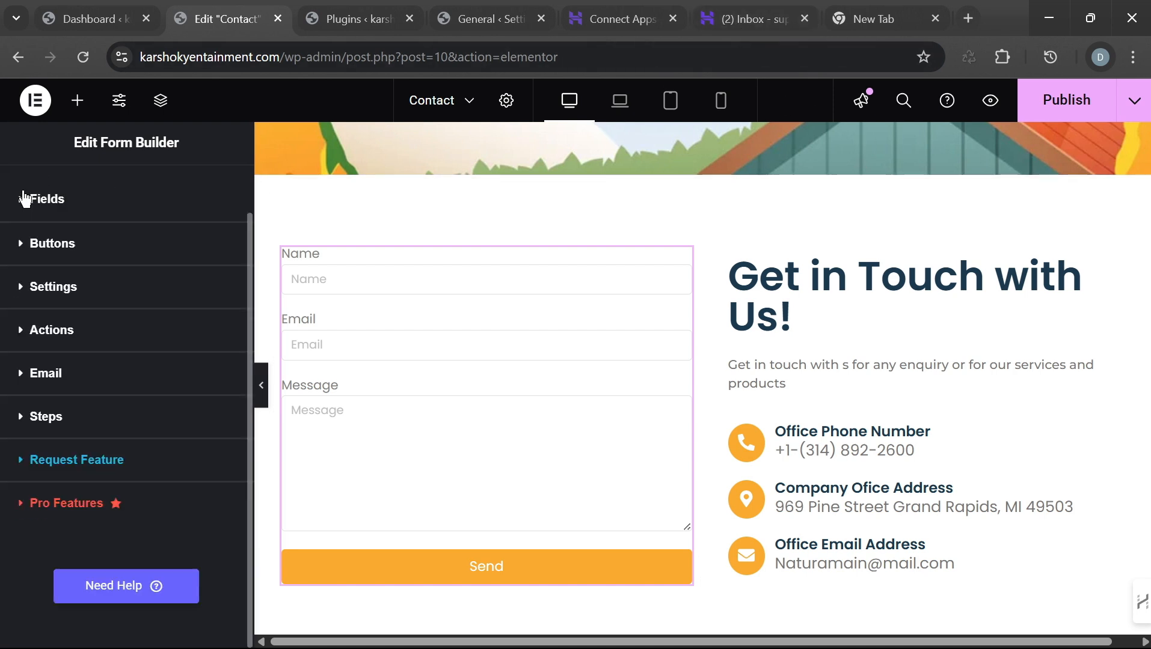
{"action": "scroll", "coordinate": [66, 345], "scroll_direction": "up", "scroll_amount": 1}
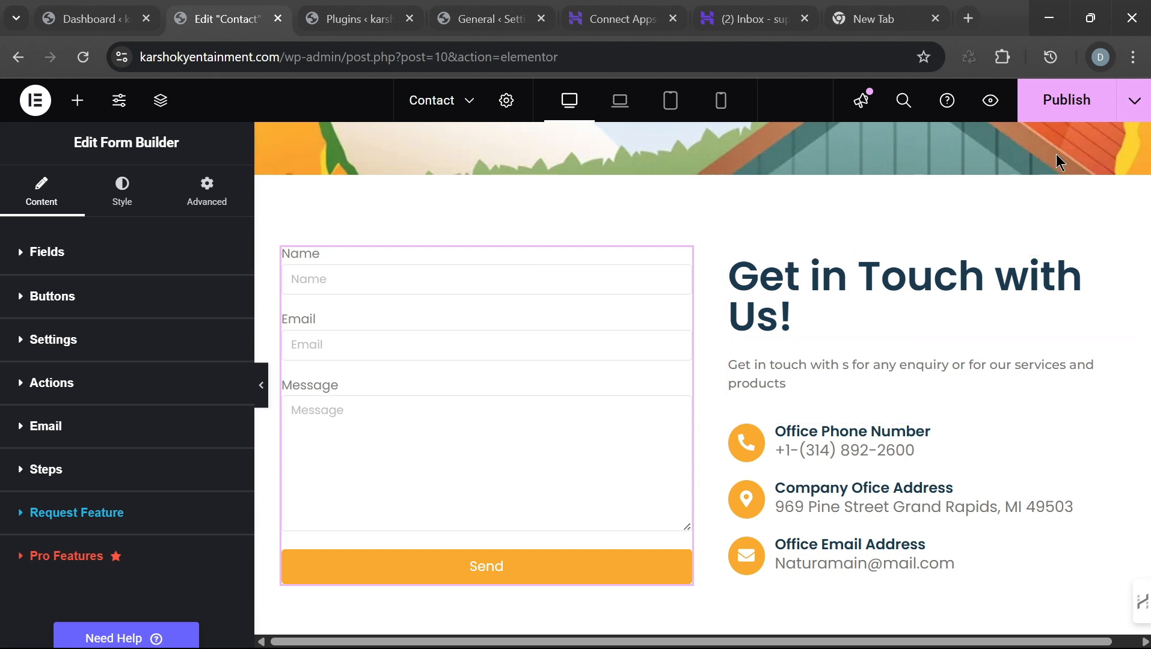
{"action": "scroll", "coordinate": [963, 334], "scroll_direction": "up", "scroll_amount": 5}
{"action": "scroll", "coordinate": [842, 325], "scroll_direction": "down", "scroll_amount": 2}
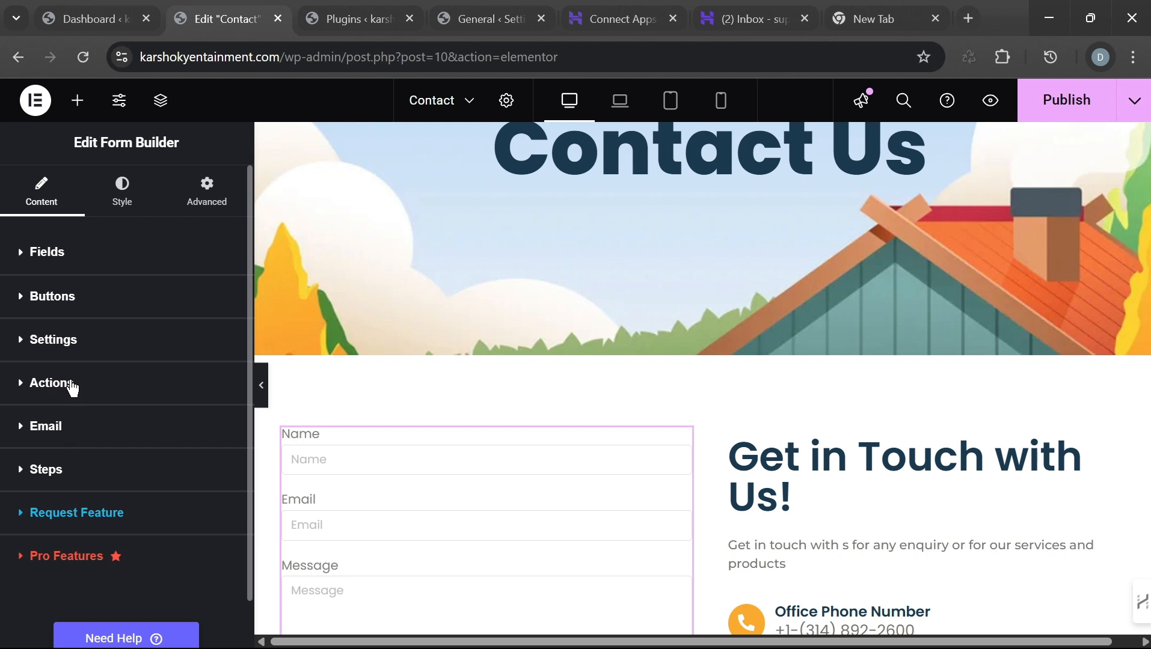
Step: Publish the edited Contact page from the Elementor editor
{"action": "left_click", "coordinate": [1051, 111]}
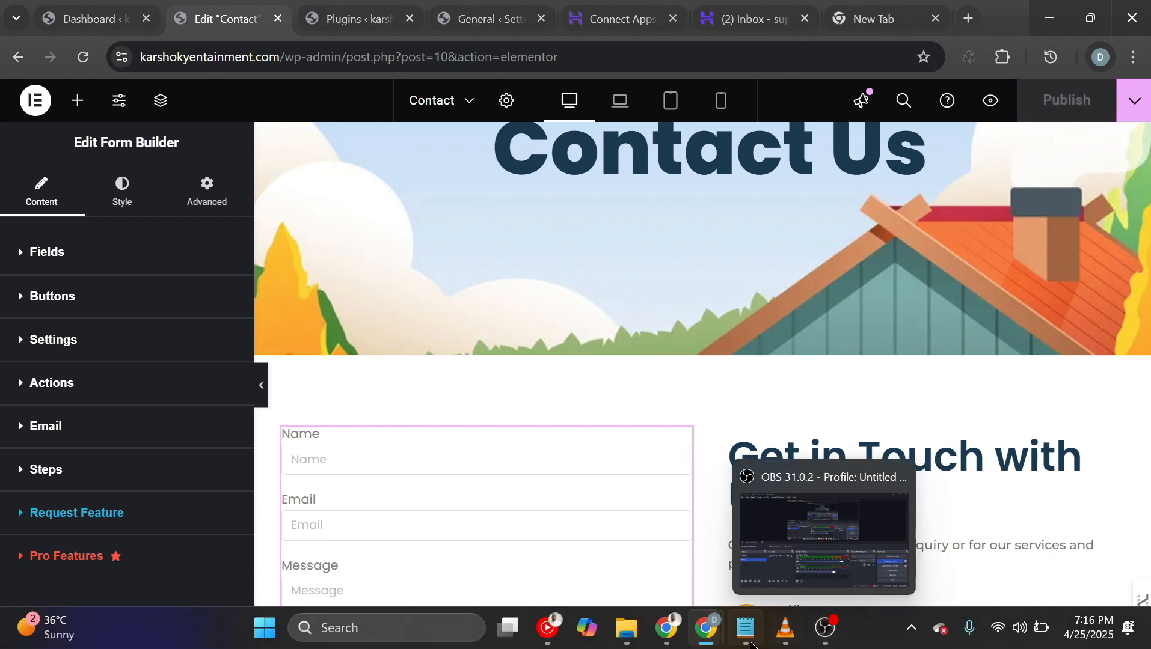
Step: Reload the live Contact page and fill in a test name, saved e-mail and short message
{"action": "left_click", "coordinate": [896, 560]}
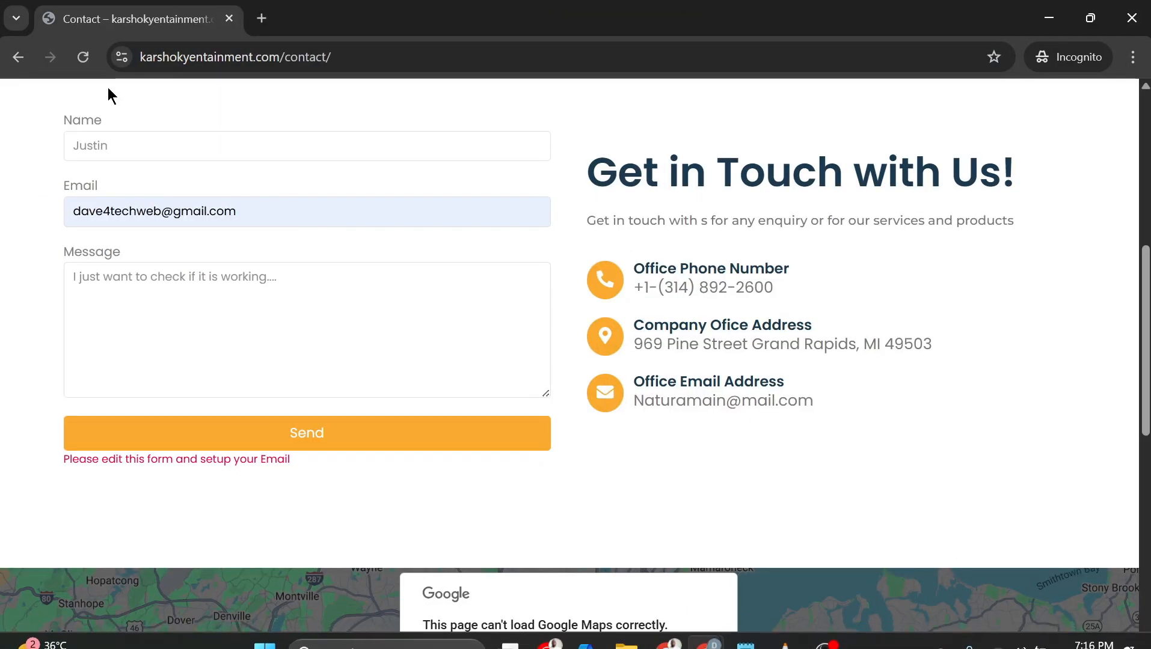
{"action": "left_click", "coordinate": [83, 56]}
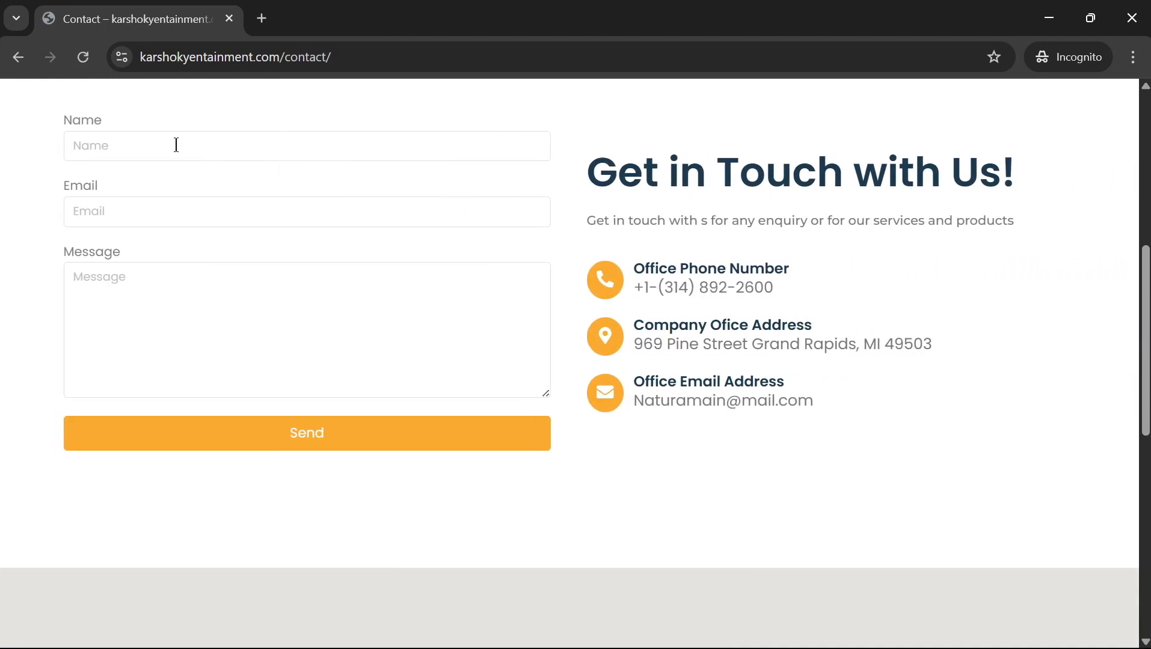
{"action": "left_click", "coordinate": [176, 145]}
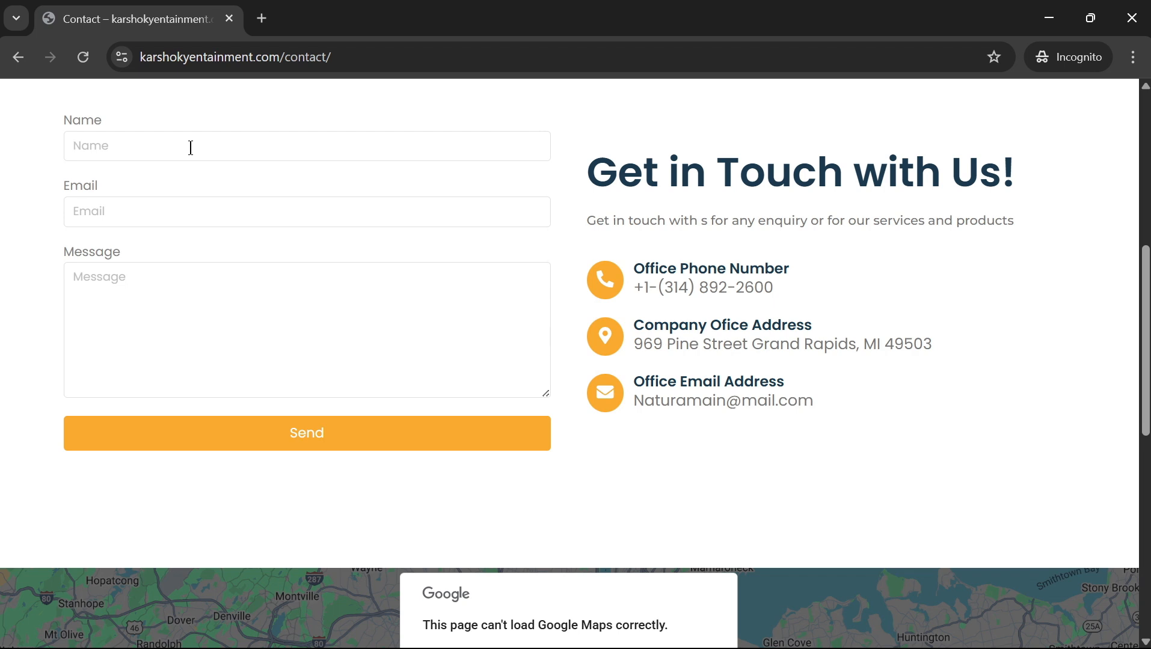
{"action": "type", "text": "Ju"}
{"action": "key", "text": "BackSpace"}
{"action": "type", "text": "Walter"}
{"action": "left_click", "coordinate": [163, 211]}
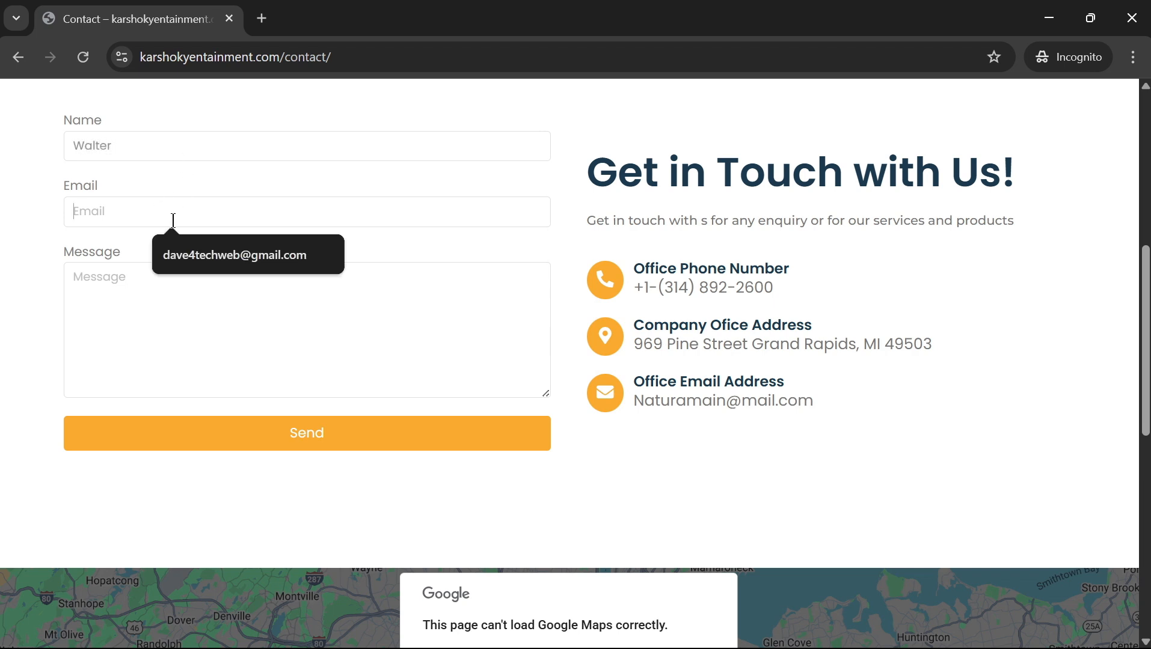
{"action": "left_click", "coordinate": [188, 246]}
{"action": "left_click", "coordinate": [141, 297]}
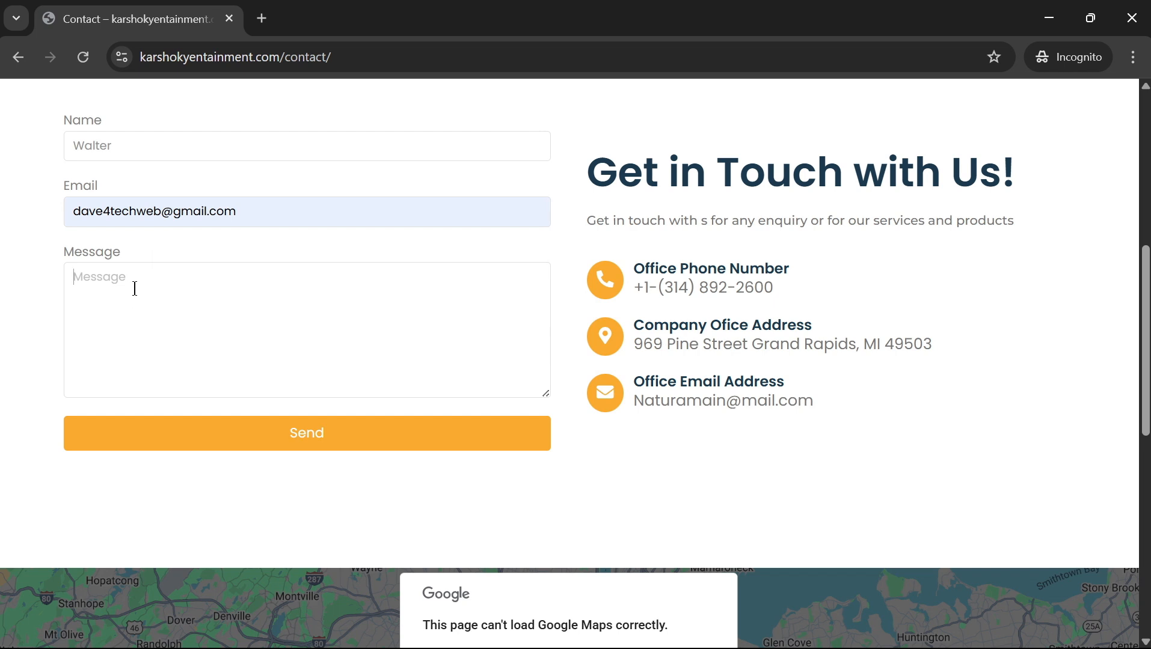
{"action": "type", "text": "Testing if it is working..."}
Step: Send the test submission, confirm 'Submission successful', and return to the Elementor editor
{"action": "left_click", "coordinate": [258, 443]}
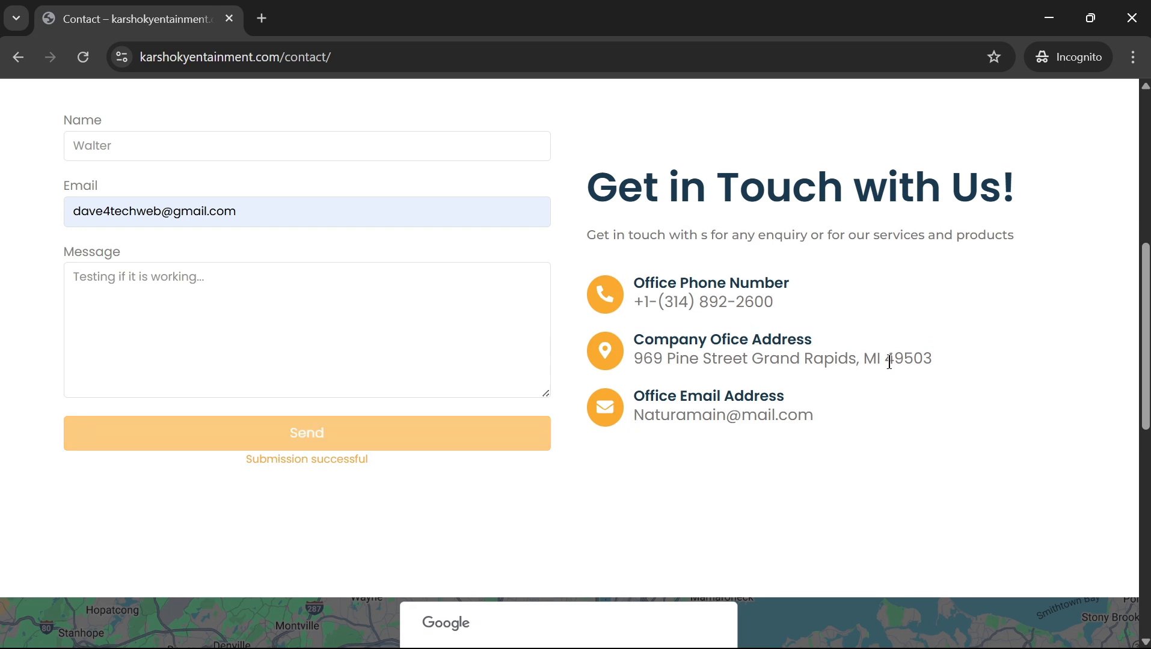
{"action": "scroll", "coordinate": [492, 299], "scroll_direction": "up", "scroll_amount": 2}
{"action": "scroll", "coordinate": [473, 334], "scroll_direction": "down", "scroll_amount": 2}
{"action": "scroll", "coordinate": [669, 390], "scroll_direction": "down", "scroll_amount": 2}
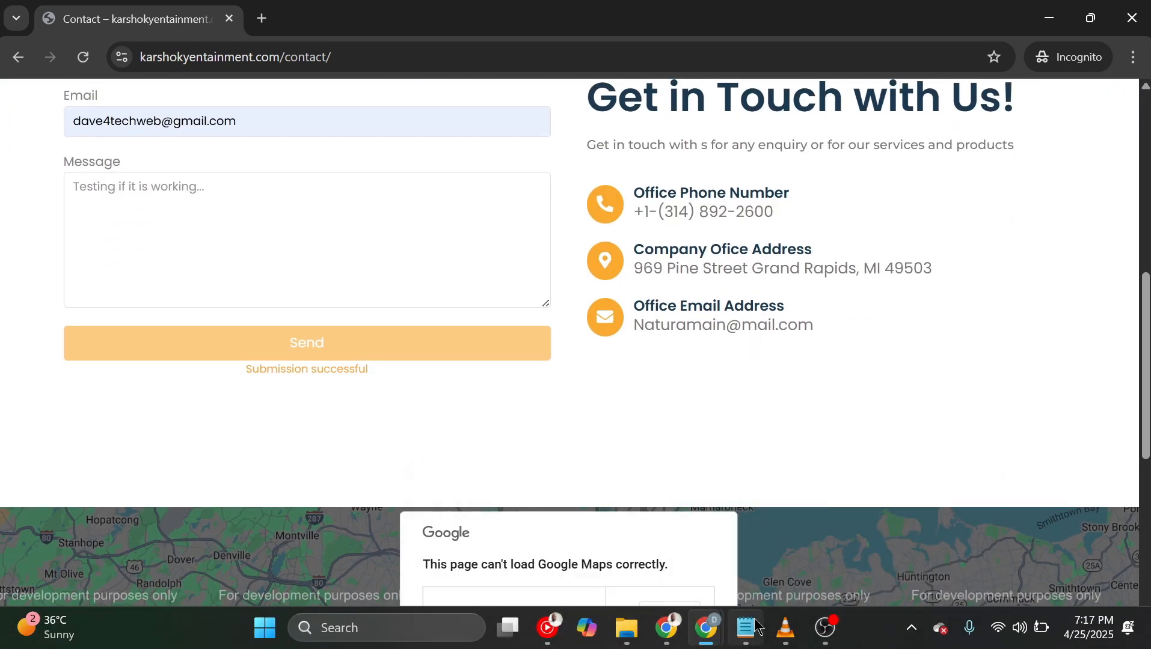
{"action": "mouse_move", "coordinate": [709, 644]}
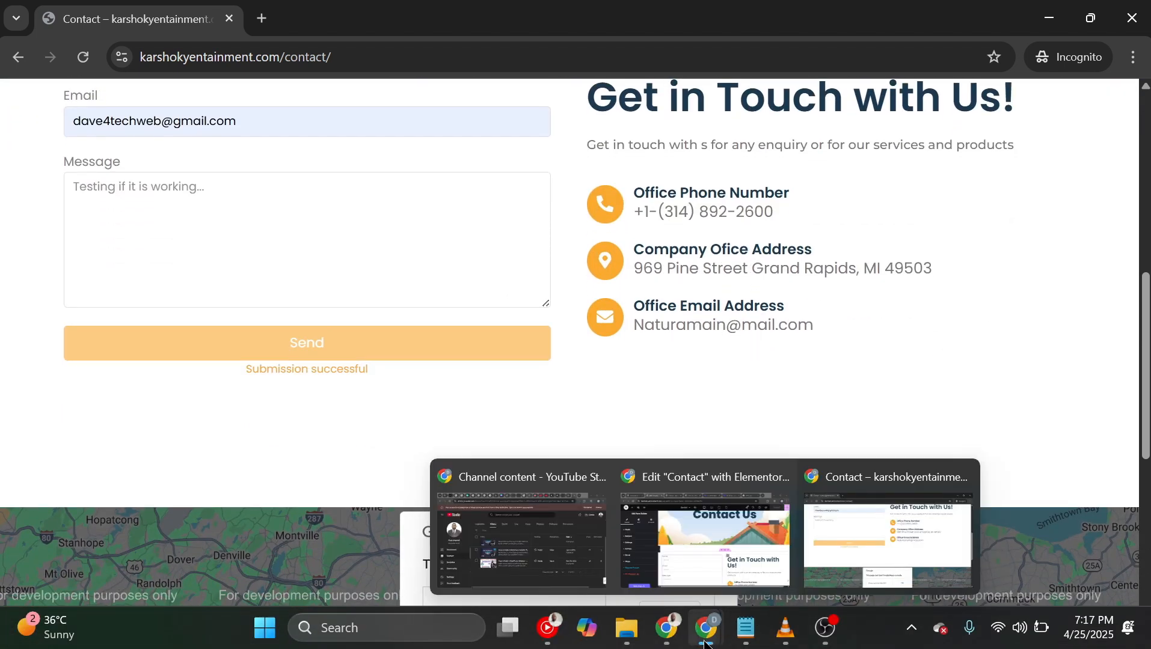
{"action": "mouse_move", "coordinate": [661, 642]}
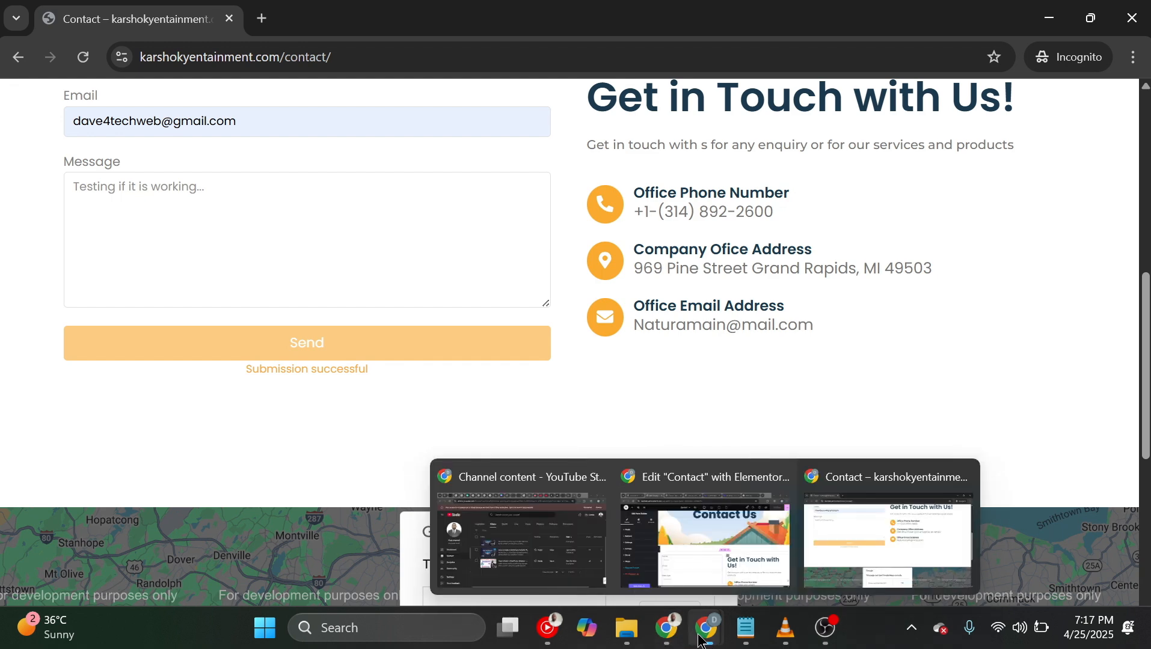
{"action": "left_click", "coordinate": [716, 554]}
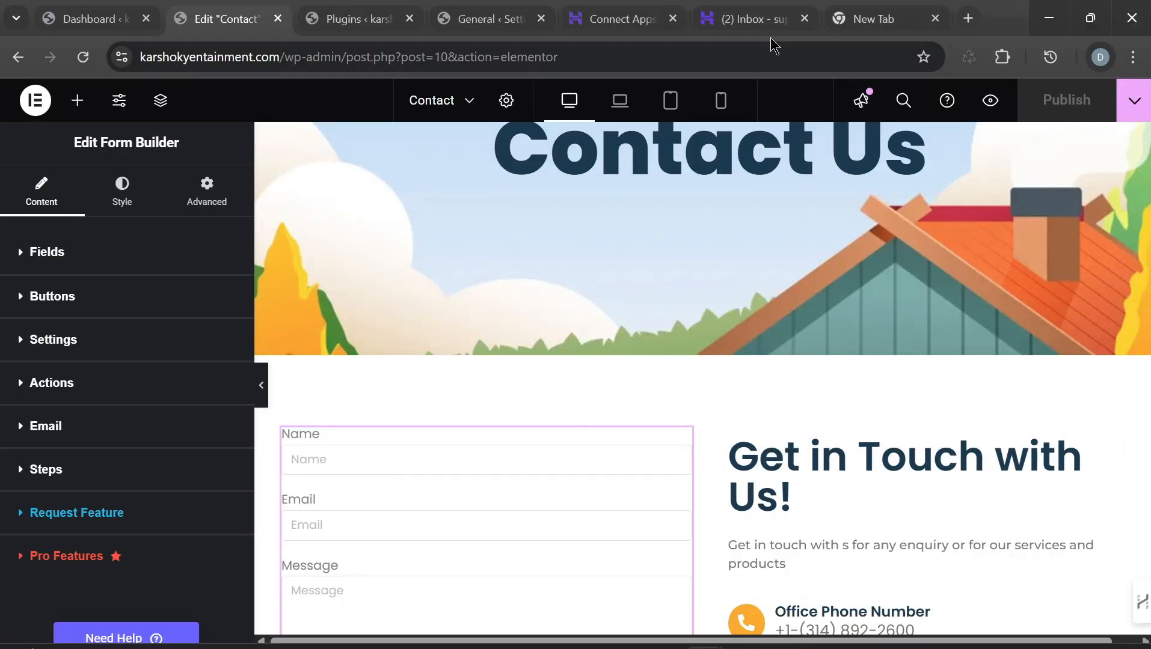
Step: Read the 'New message from my website' test email in the support inbox, then return to the editor
{"action": "left_click", "coordinate": [749, 19]}
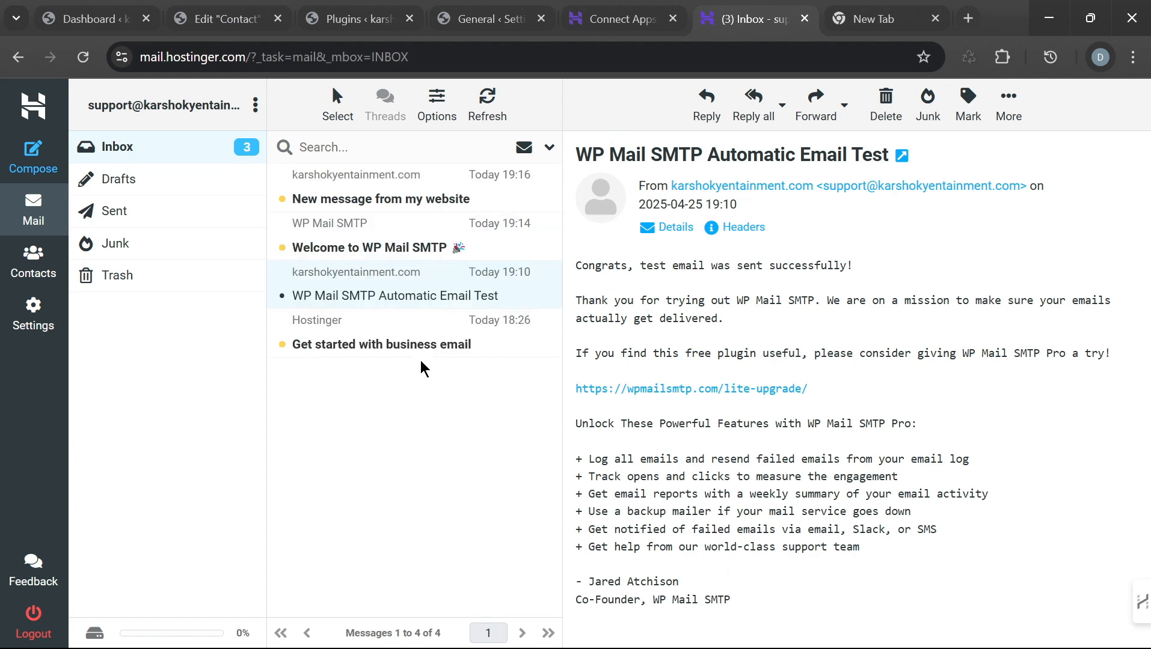
{"action": "left_click", "coordinate": [413, 198]}
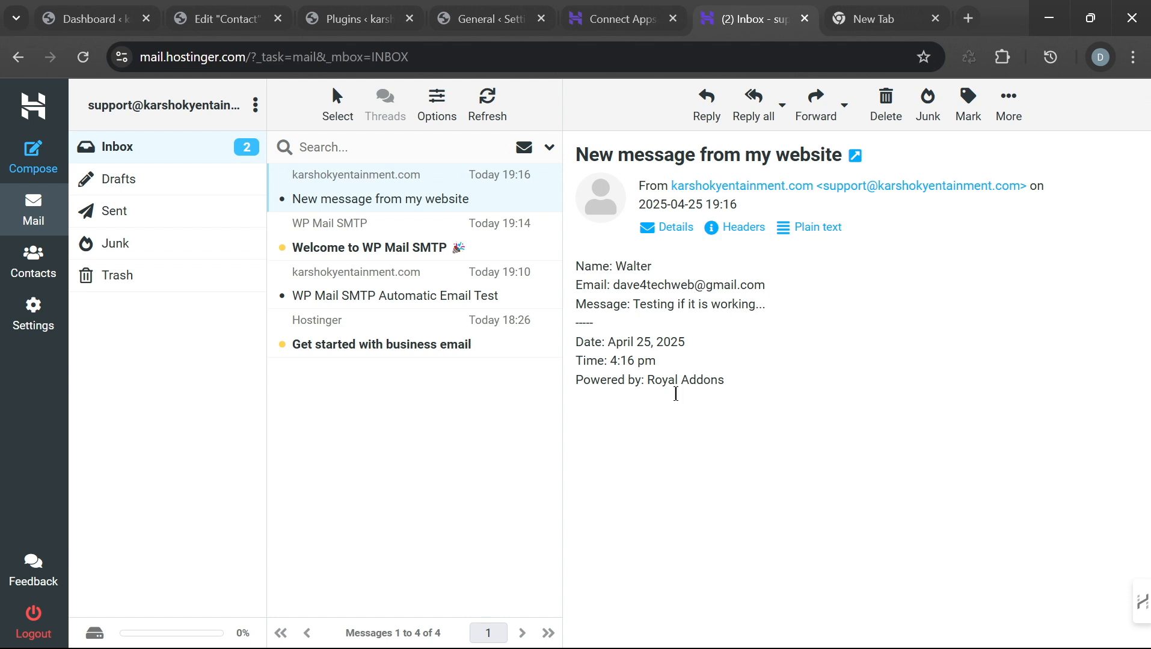
{"action": "mouse_move", "coordinate": [714, 643]}
{"action": "left_click", "coordinate": [233, 20]}
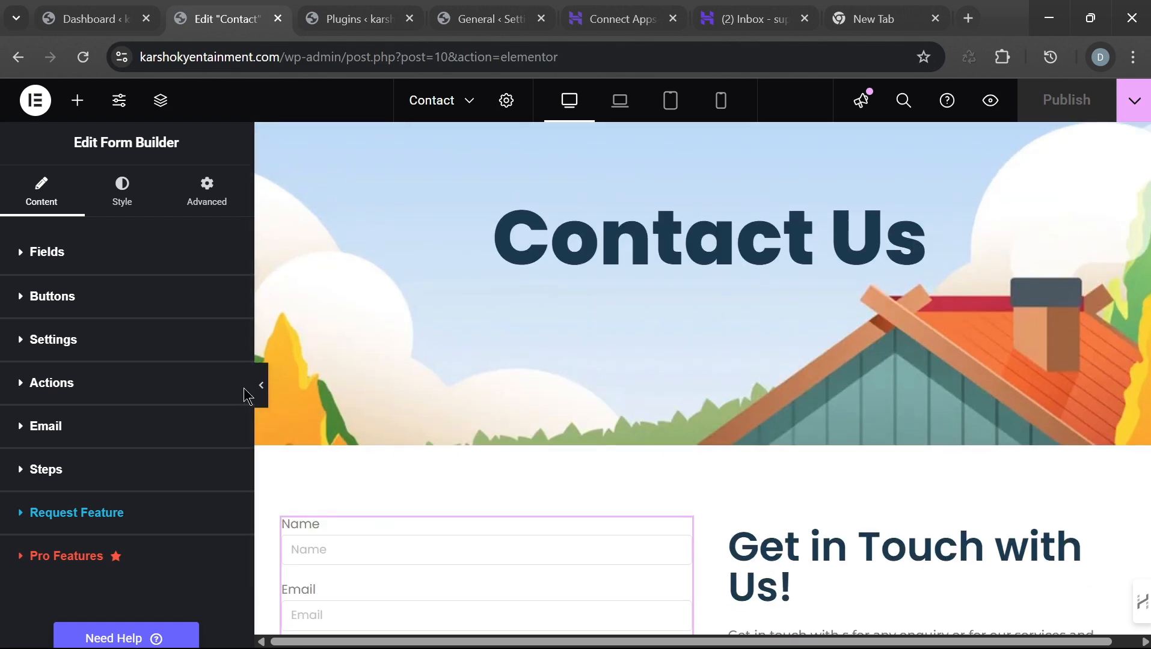
{"action": "scroll", "coordinate": [247, 393], "scroll_direction": "down", "scroll_amount": 2}
{"action": "scroll", "coordinate": [722, 451], "scroll_direction": "down", "scroll_amount": 2}
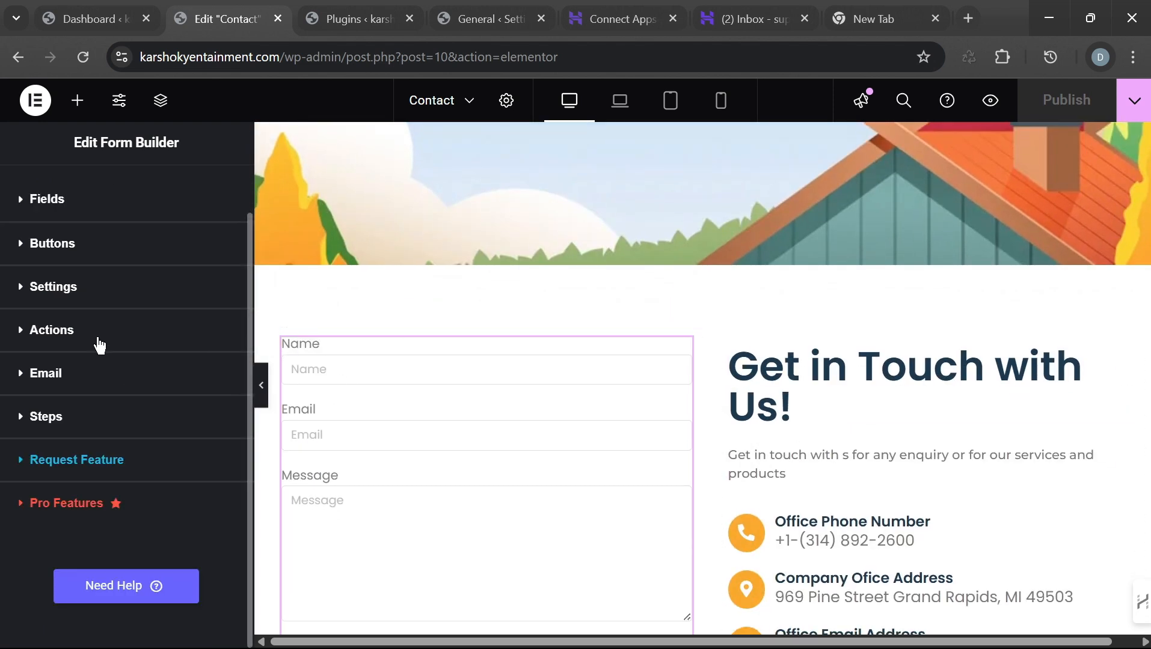
{"action": "left_click", "coordinate": [54, 332]}
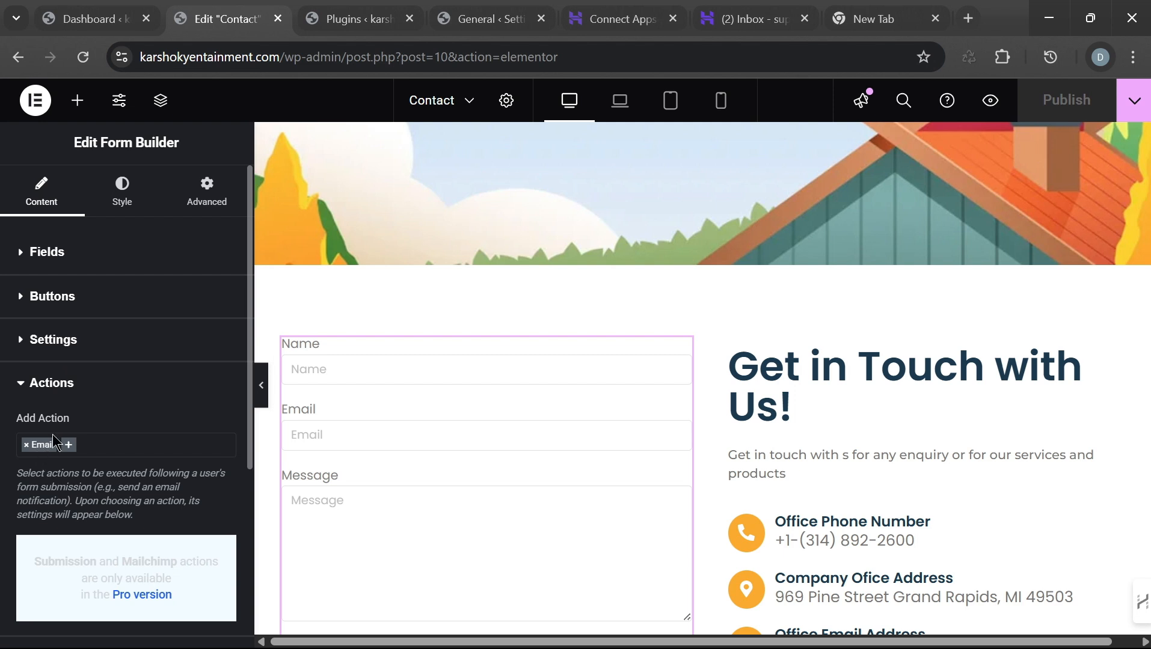
{"action": "left_click", "coordinate": [60, 383]}
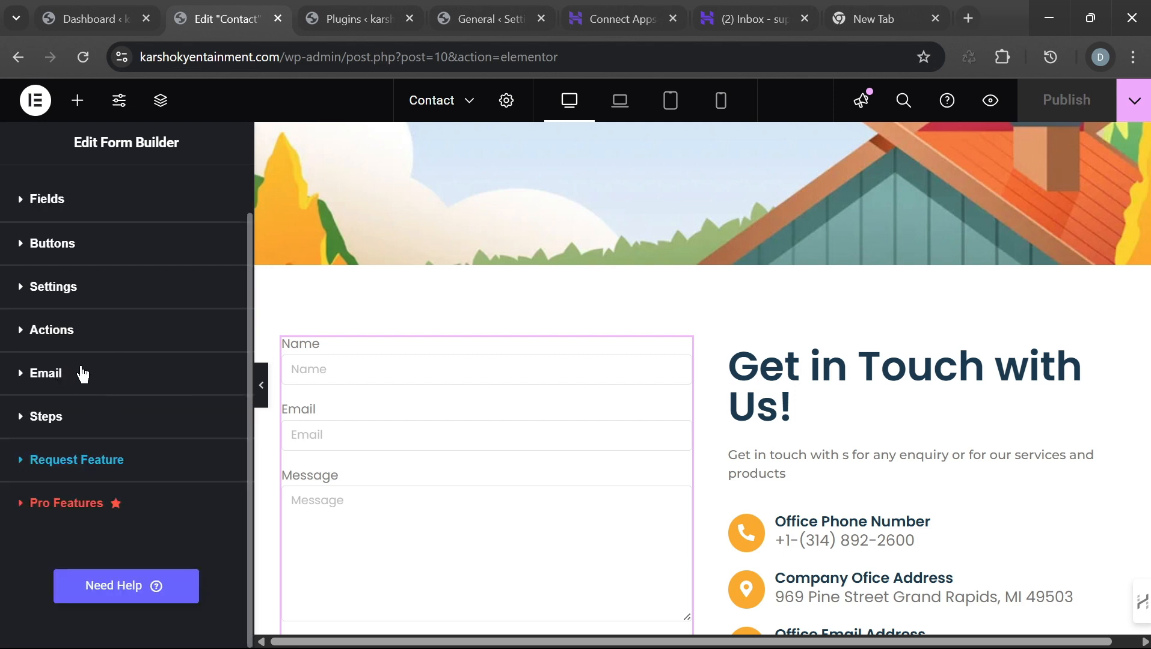
{"action": "scroll", "coordinate": [118, 277], "scroll_direction": "up", "scroll_amount": 1}
{"action": "scroll", "coordinate": [115, 254], "scroll_direction": "down", "scroll_amount": 1}
{"action": "scroll", "coordinate": [115, 262], "scroll_direction": "up", "scroll_amount": 1}
{"action": "left_click", "coordinate": [60, 428]}
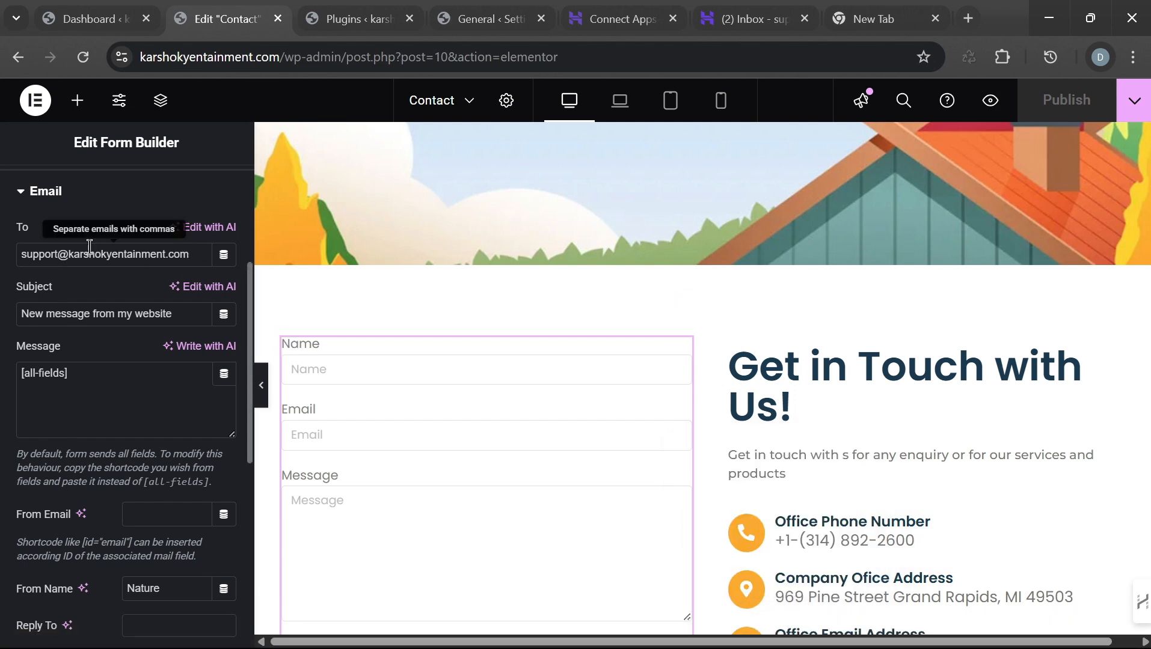
{"action": "mouse_move", "coordinate": [678, 293]}
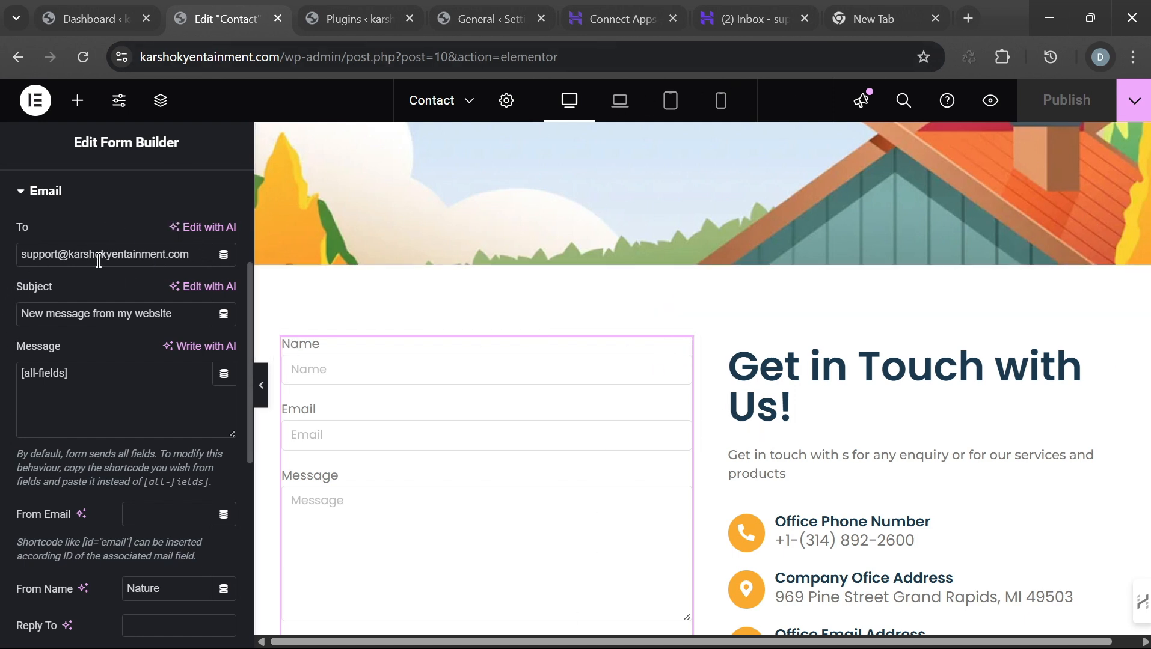
{"action": "left_click", "coordinate": [22, 193]}
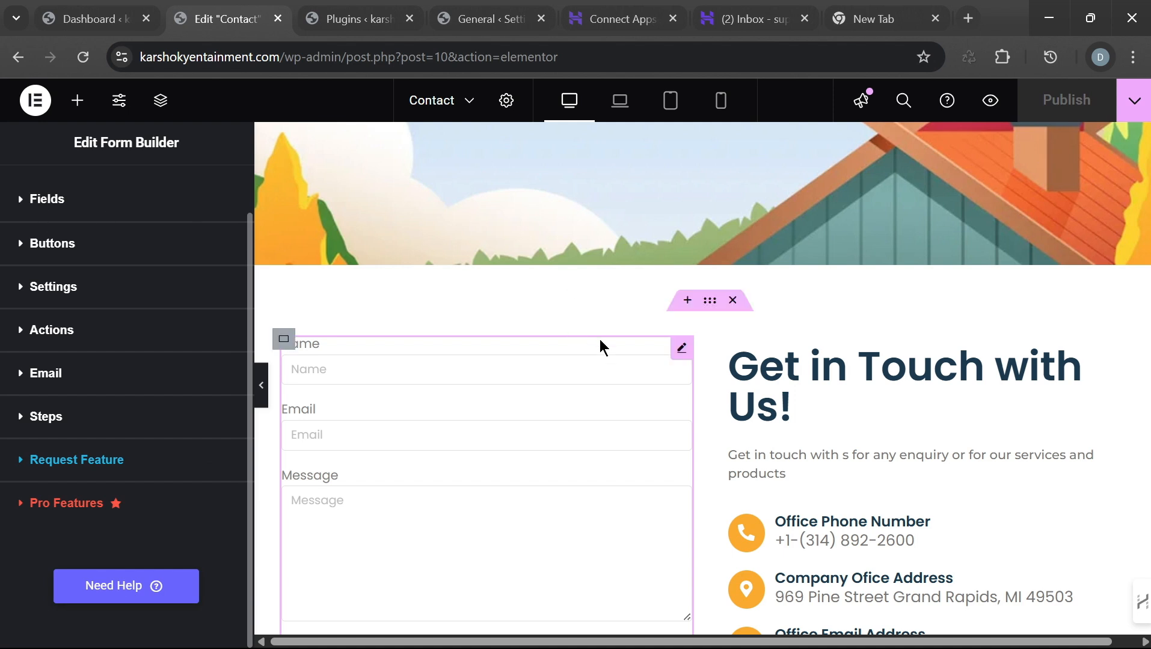
{"action": "left_click", "coordinate": [86, 22]}
{"action": "mouse_move", "coordinate": [82, 501]}
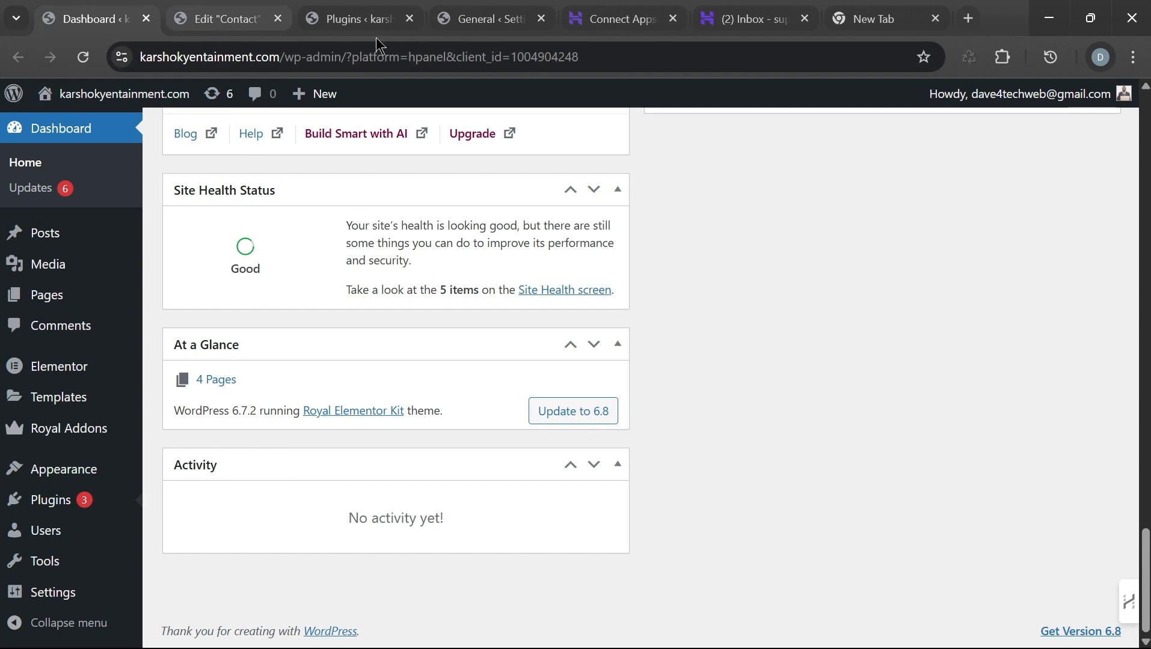
Step: Review the mailbox's IMAP and SMTP server settings under Connect Apps, then return to the inbox
{"action": "left_click", "coordinate": [753, 21]}
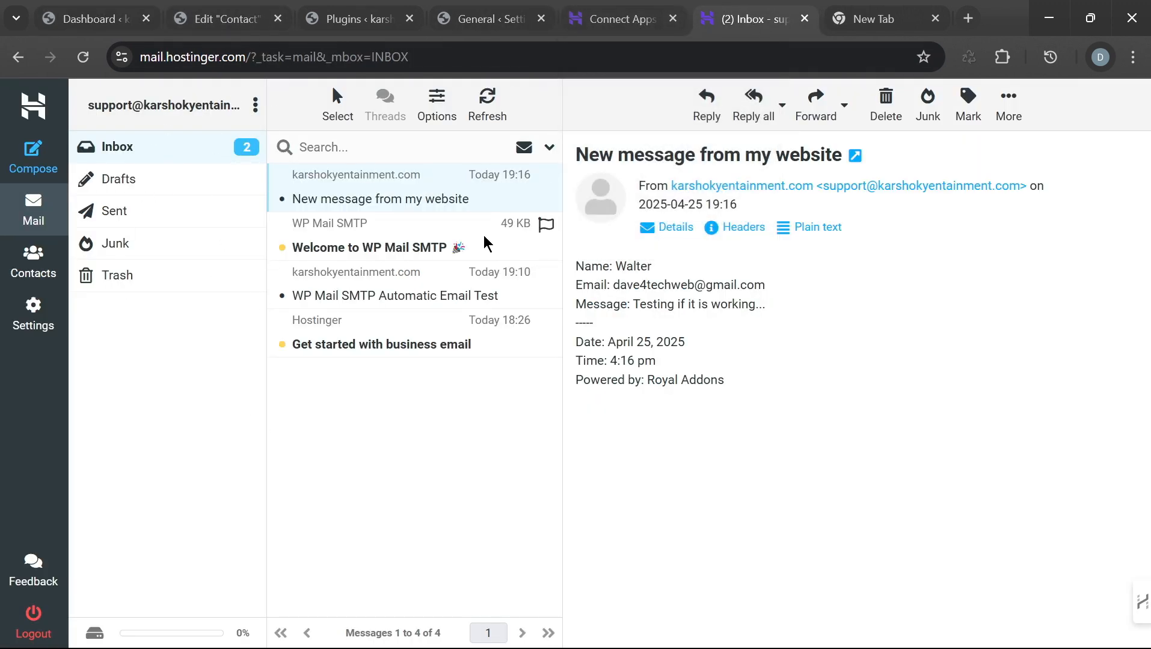
{"action": "left_click", "coordinate": [628, 19]}
{"action": "scroll", "coordinate": [589, 487], "scroll_direction": "down", "scroll_amount": 2}
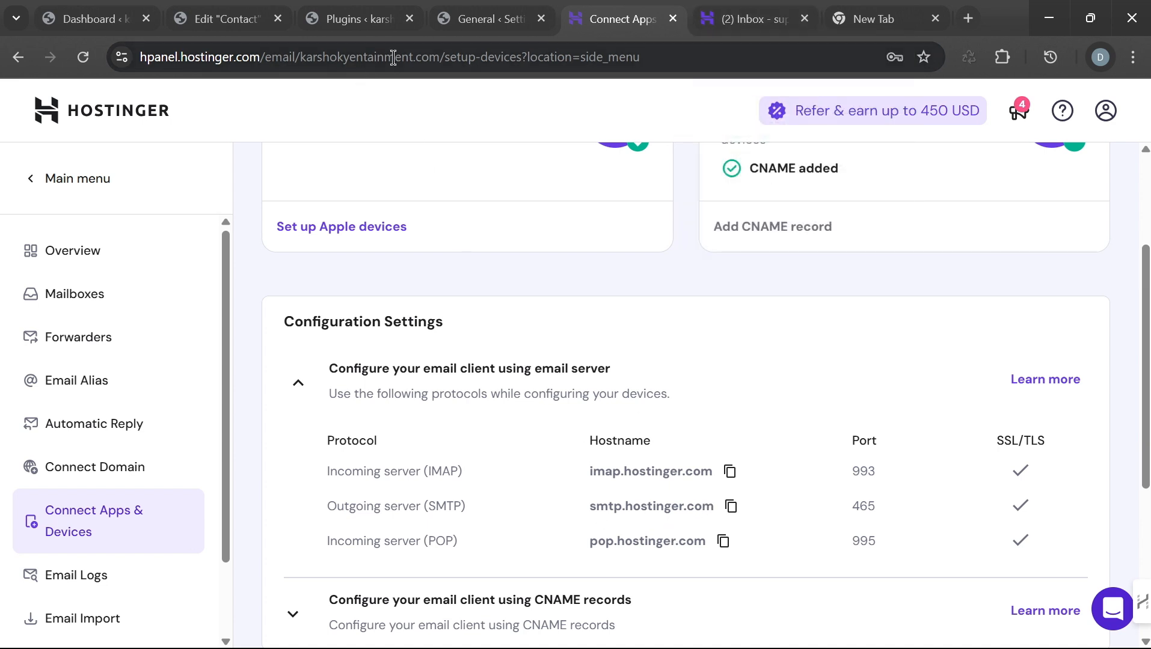
{"action": "scroll", "coordinate": [589, 523], "scroll_direction": "down", "scroll_amount": 1}
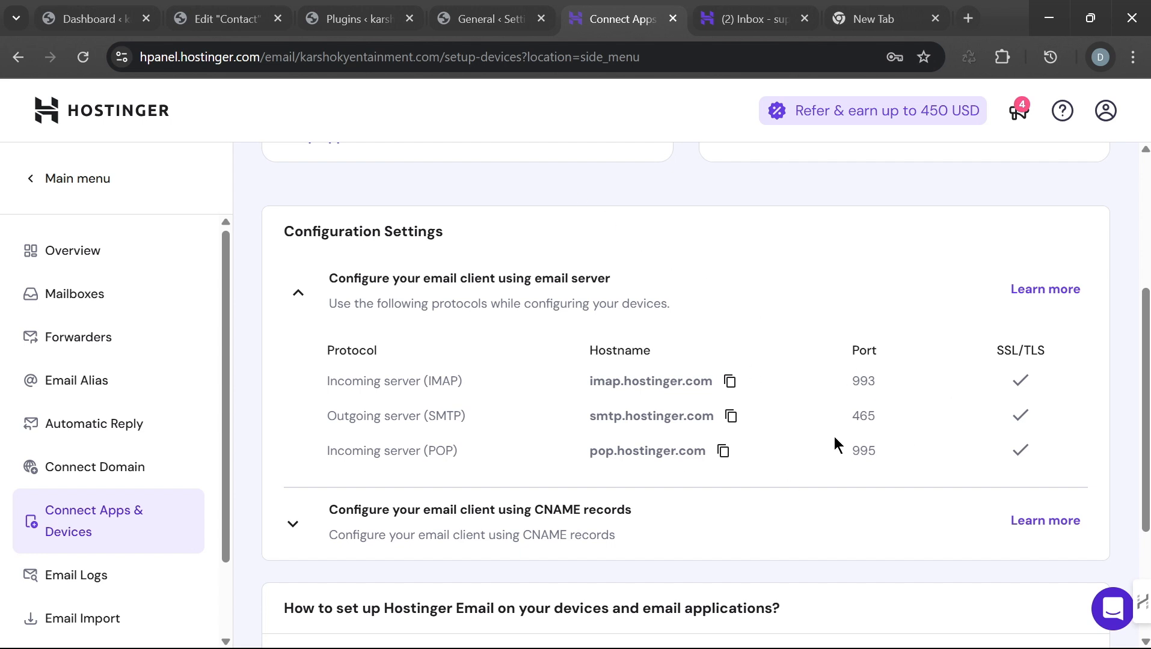
{"action": "left_click", "coordinate": [746, 23]}
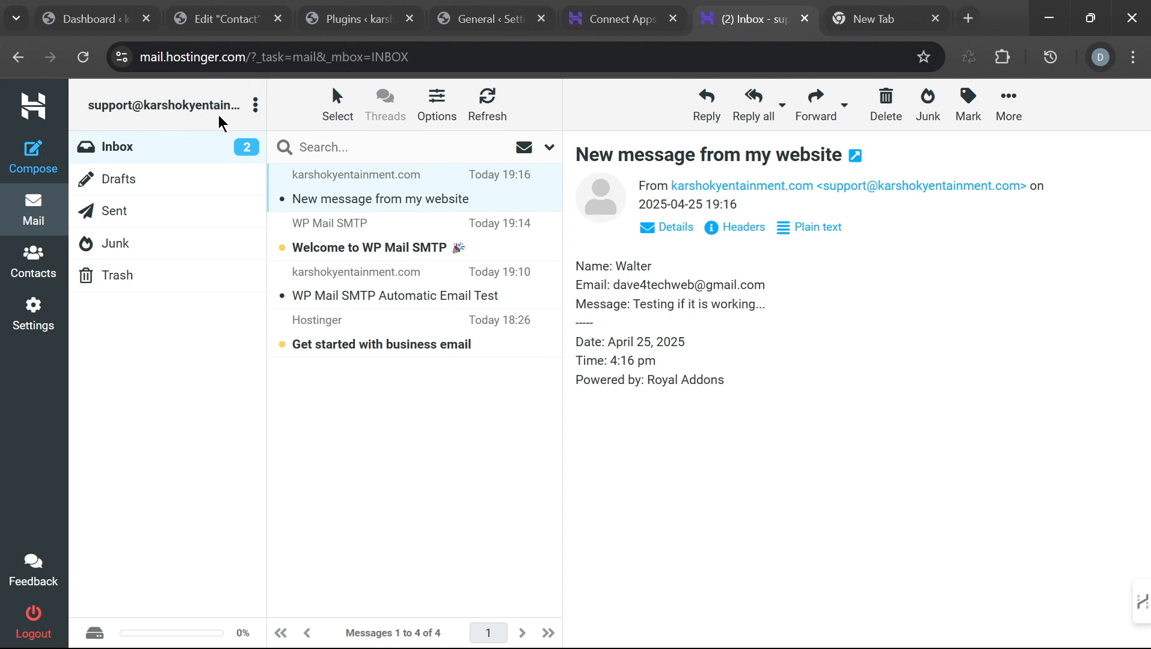
{"action": "left_click_drag", "start_coordinate": [146, 109], "coordinate": [223, 109]}
{"action": "left_click", "coordinate": [118, 108]}
{"action": "left_click_drag", "start_coordinate": [255, 56], "coordinate": [140, 56]}
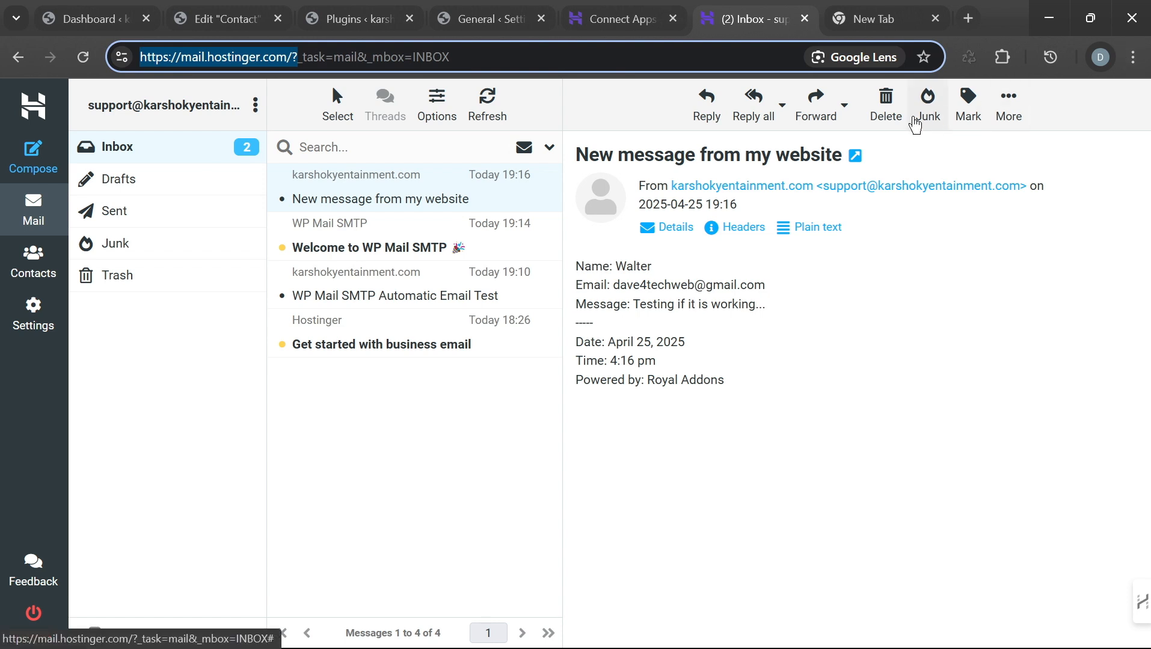
{"action": "left_click", "coordinate": [1013, 107]}
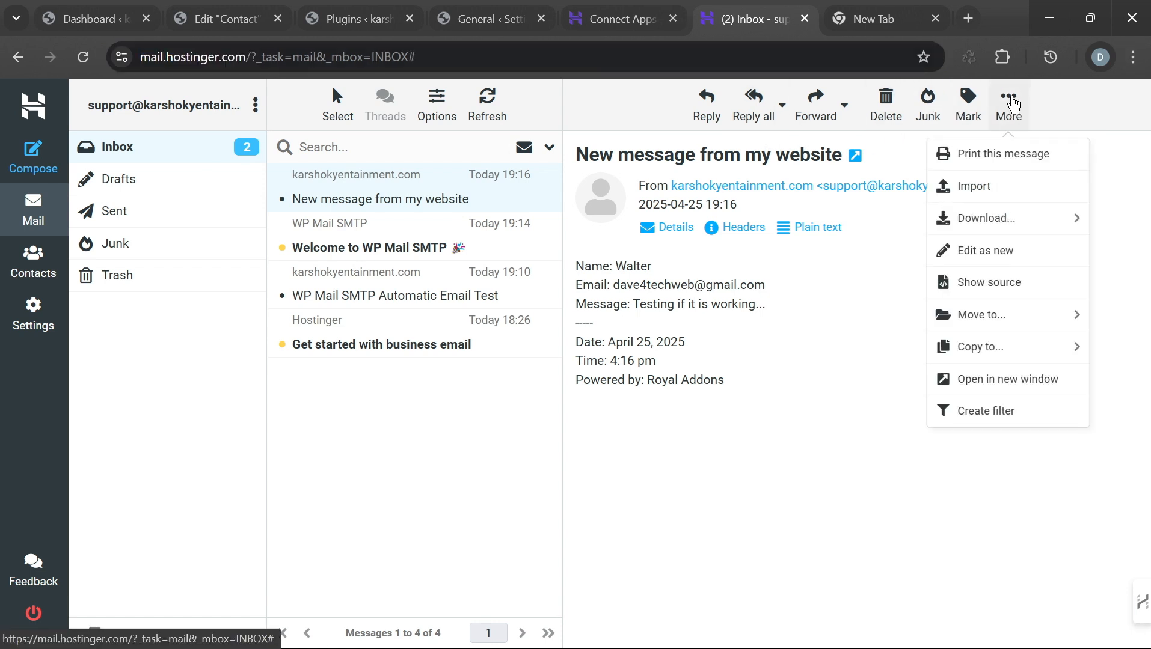
{"action": "left_click", "coordinate": [866, 415]}
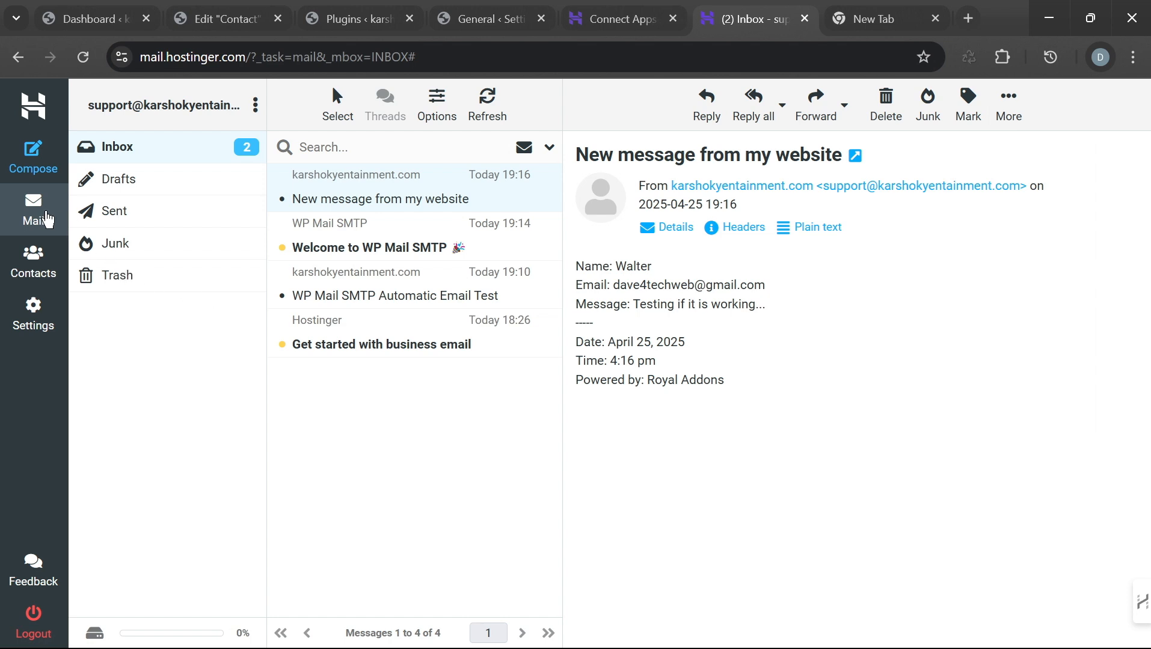
Step: Log out of webmail and replace the autofilled username with the support address
{"action": "left_click", "coordinate": [30, 629]}
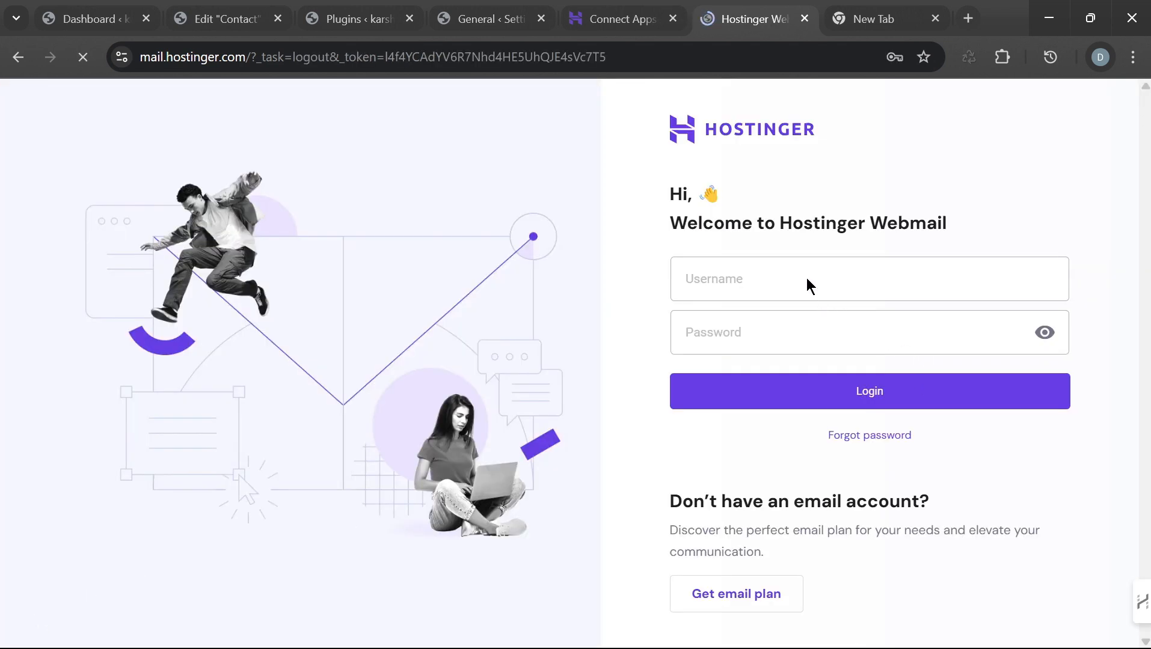
{"action": "left_click", "coordinate": [803, 278]}
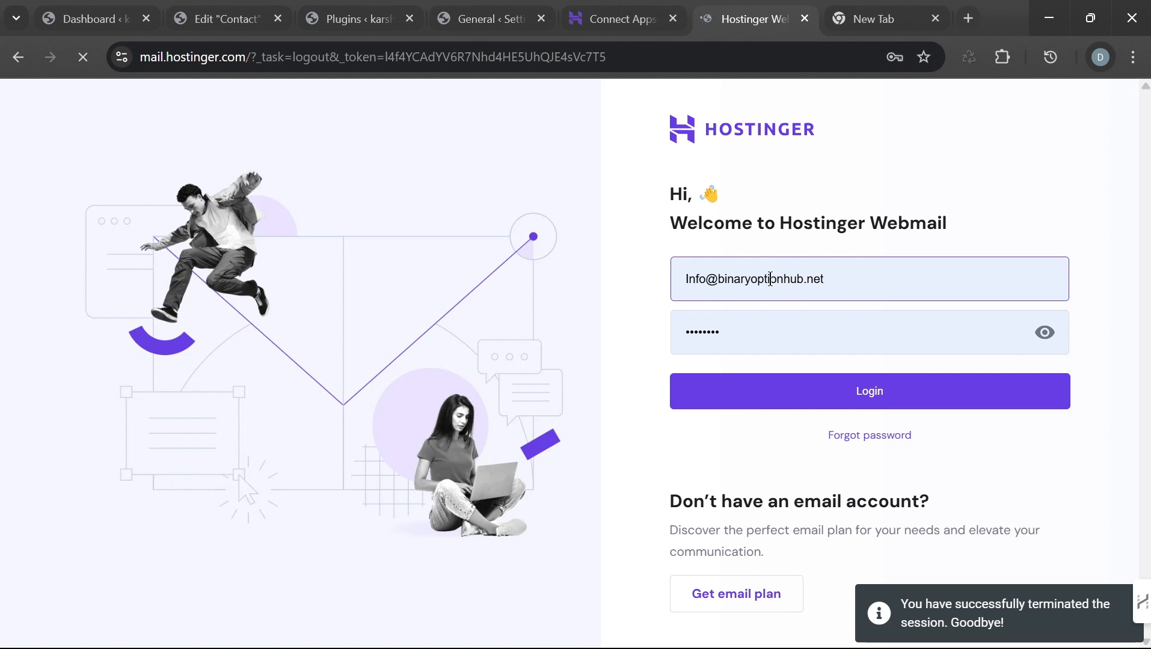
{"action": "double_click", "coordinate": [780, 279]}
{"action": "left_click_drag", "start_coordinate": [780, 280], "coordinate": [692, 287]}
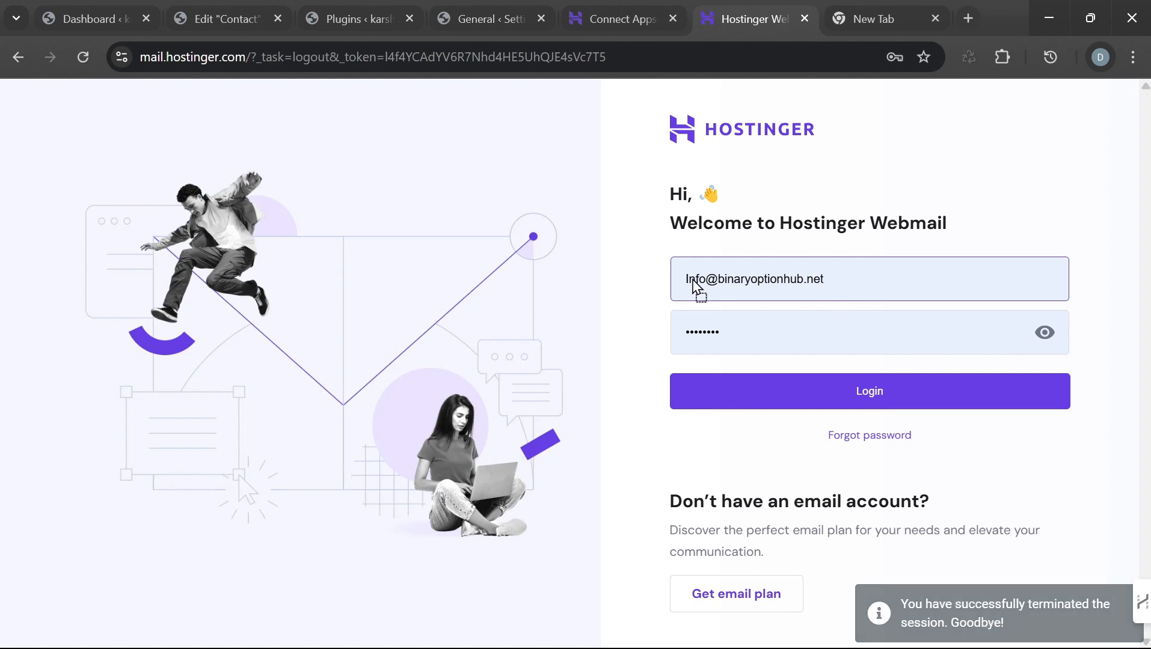
{"action": "left_click", "coordinate": [83, 56]}
{"action": "left_click_drag", "start_coordinate": [783, 280], "coordinate": [688, 276]}
{"action": "key", "text": "BackSpace"}
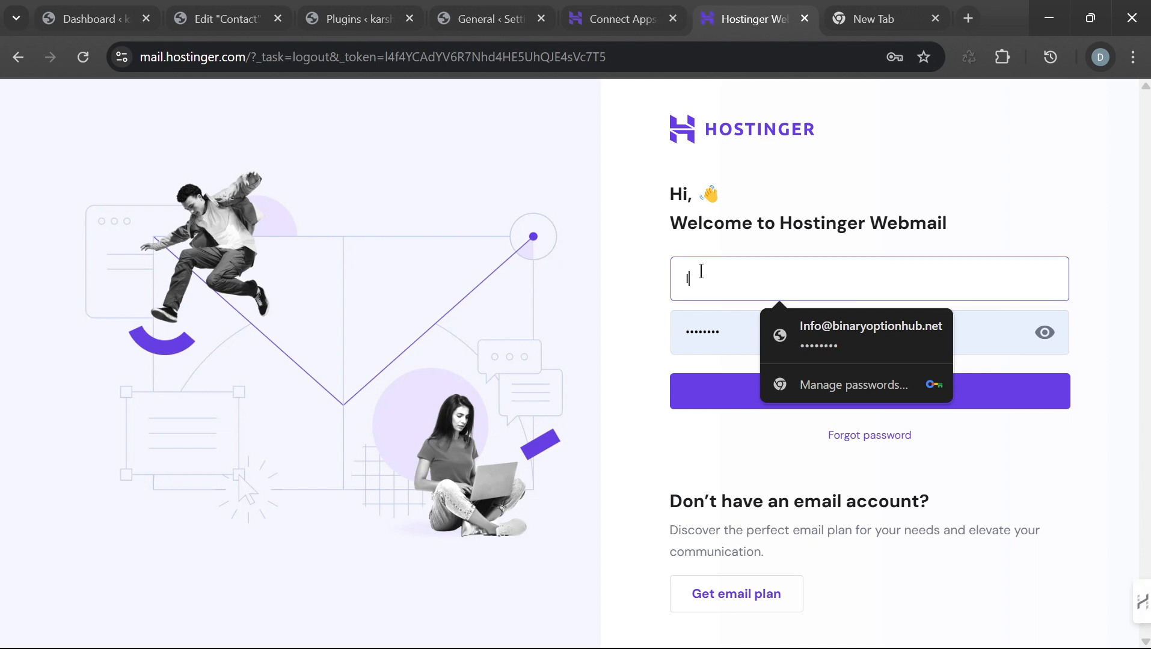
{"action": "key", "text": "BackSpace"}
{"action": "key", "text": "super+v"}
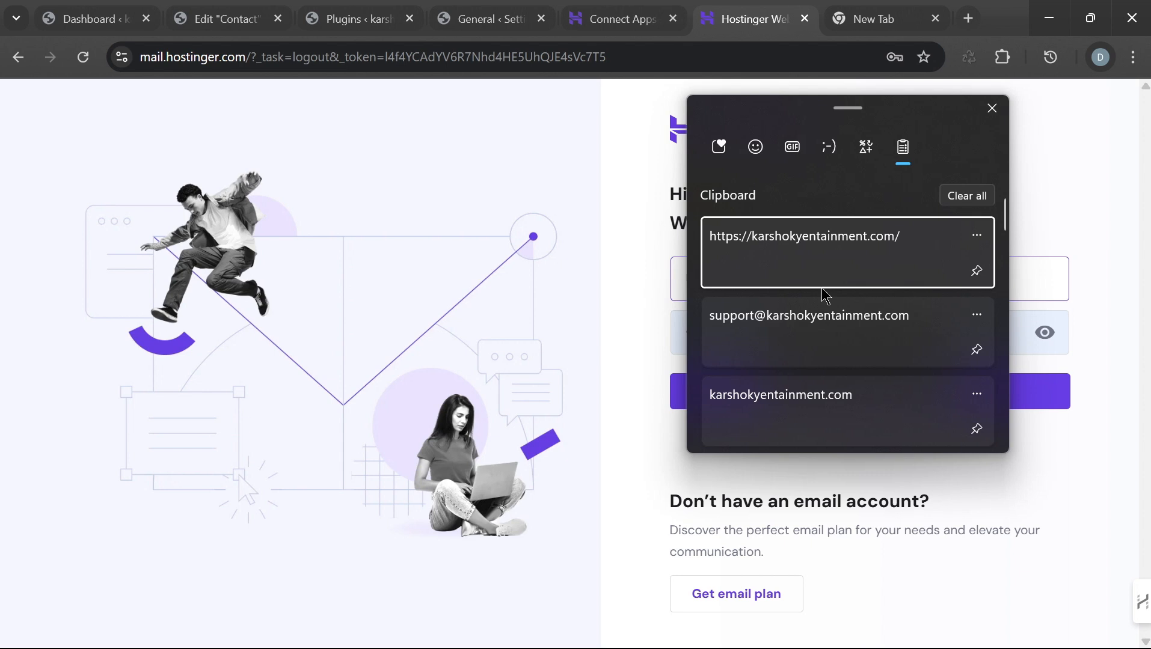
{"action": "left_click", "coordinate": [828, 333]}
Step: Enter the mailbox password and log in, retrying after the first attempt fails
{"action": "left_click", "coordinate": [799, 346]}
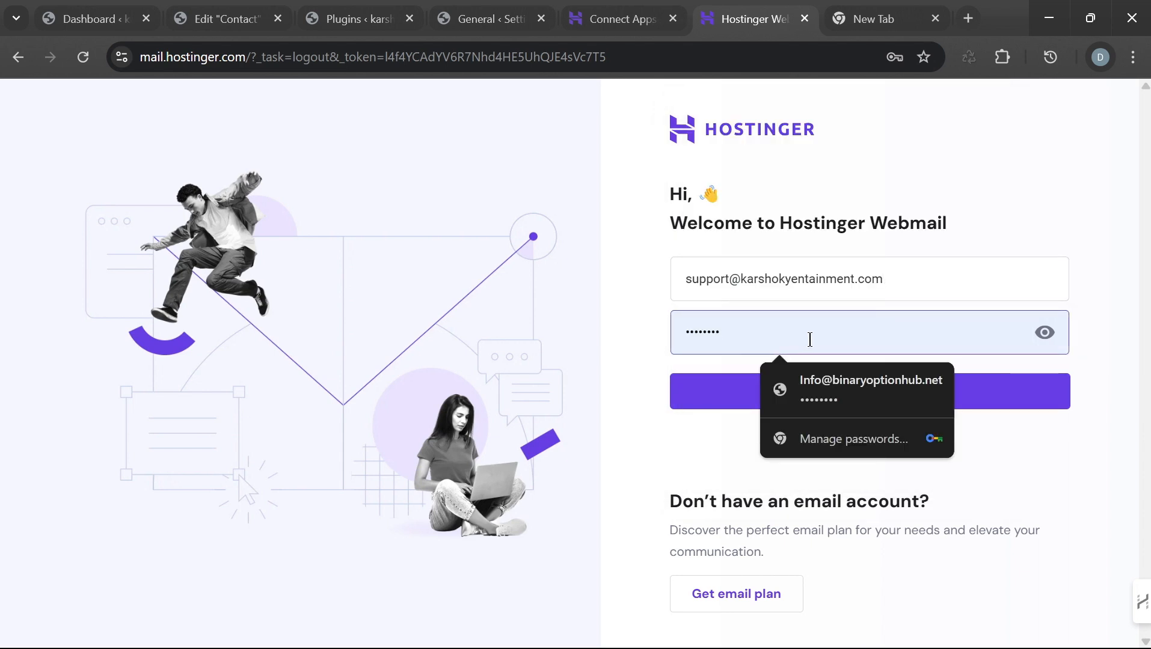
{"action": "key", "text": "BackSpace"}
{"action": "key", "text": "BackSpace"}
{"action": "key", "text": "BackSpace"}
{"action": "key", "text": "BackSpace"}
{"action": "key", "text": "BackSpace"}
{"action": "type", "text": "•••"}
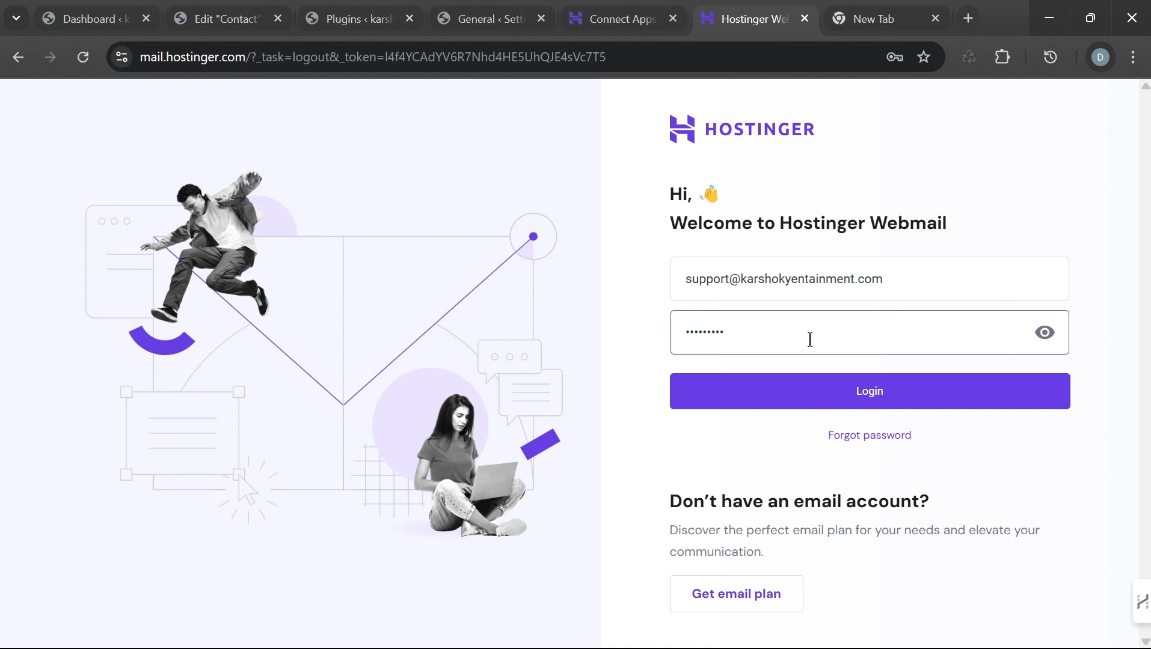
{"action": "left_click", "coordinate": [860, 401]}
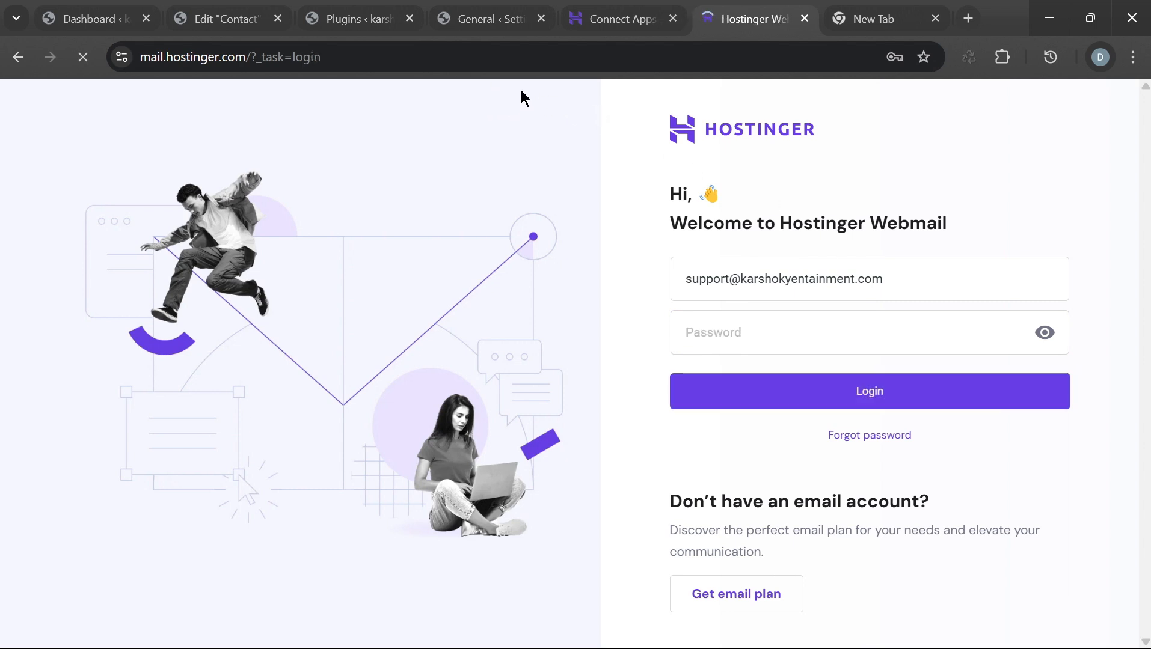
{"action": "left_click", "coordinate": [750, 332]}
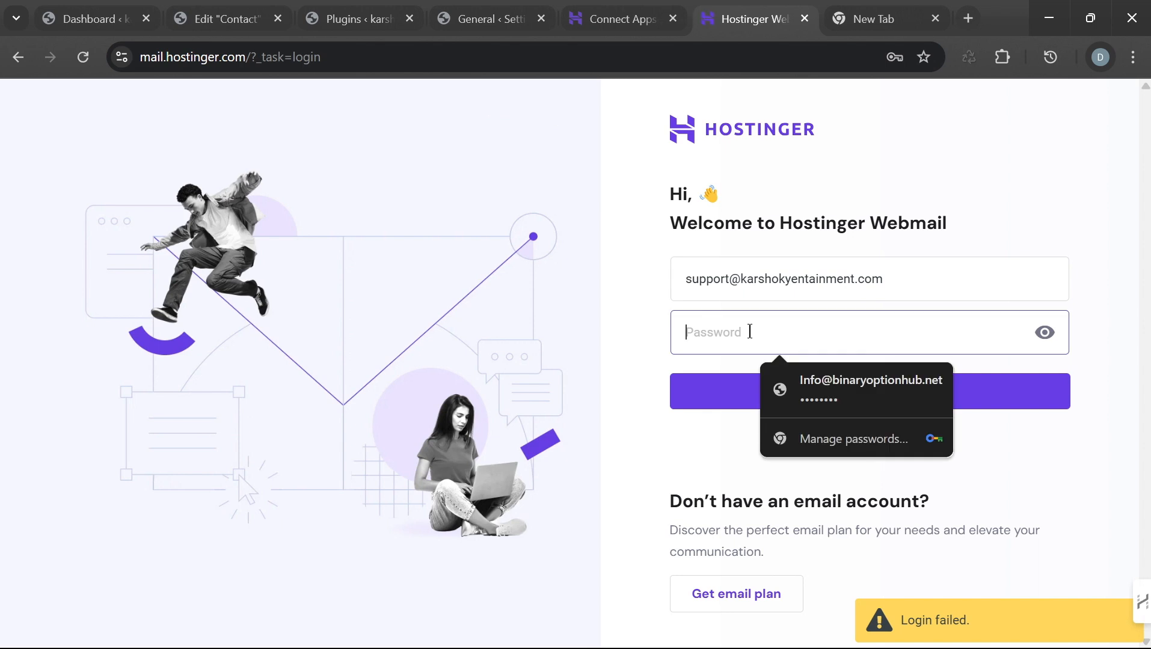
{"action": "type", "text": "*"}
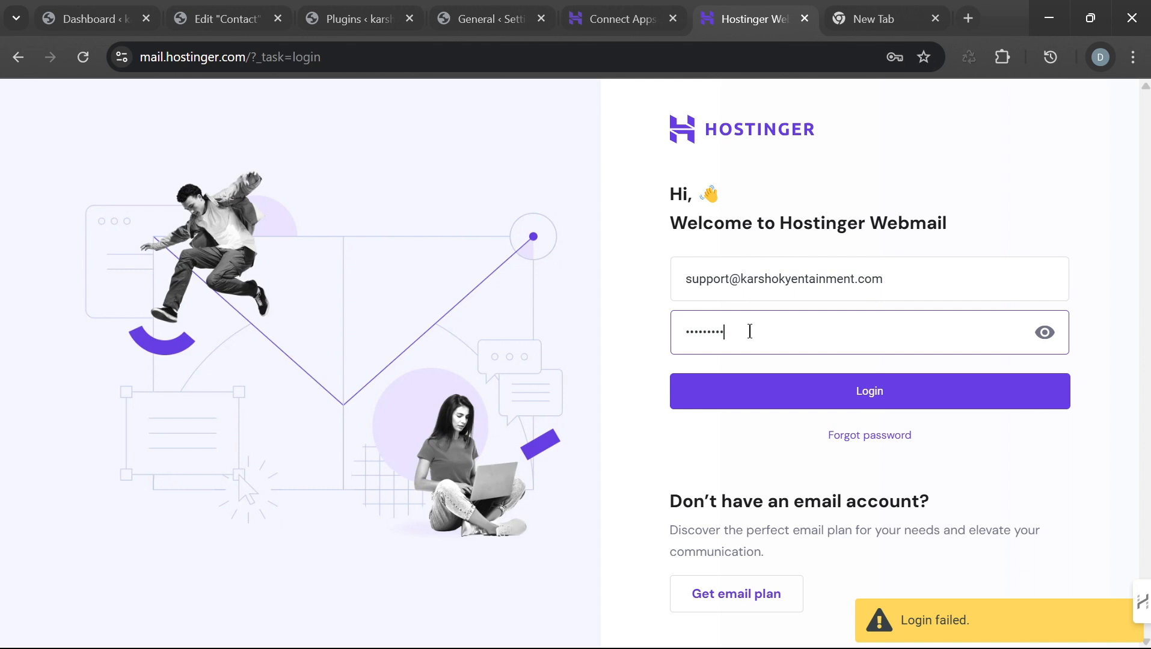
{"action": "left_click", "coordinate": [835, 397]}
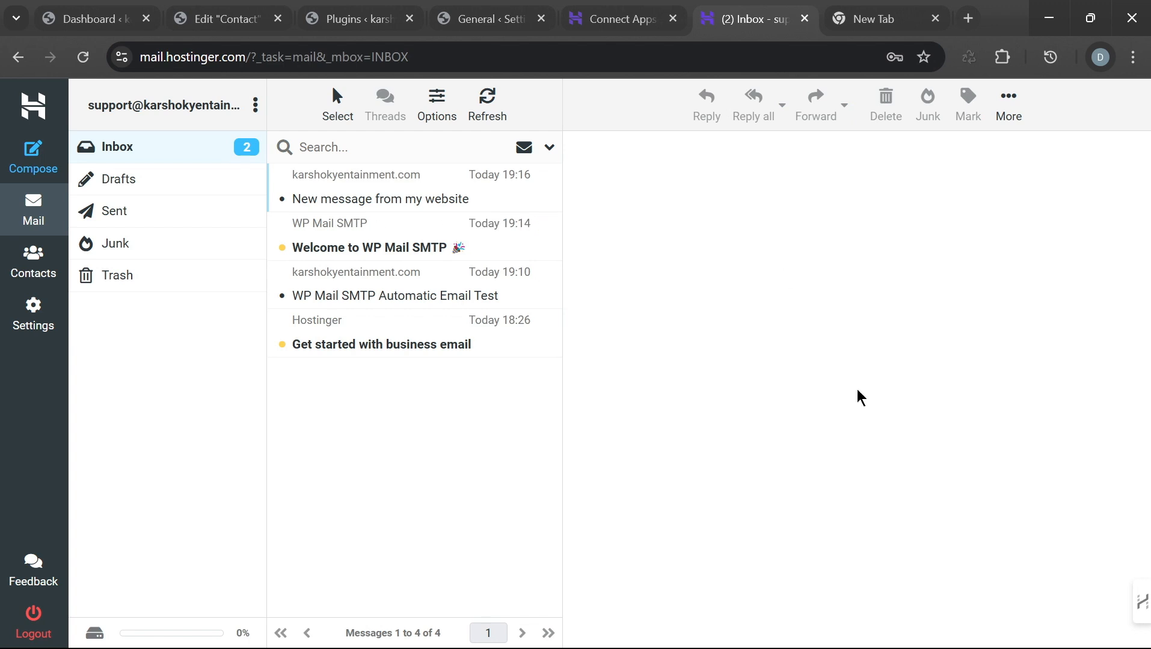
{"action": "mouse_move", "coordinate": [678, 641]}
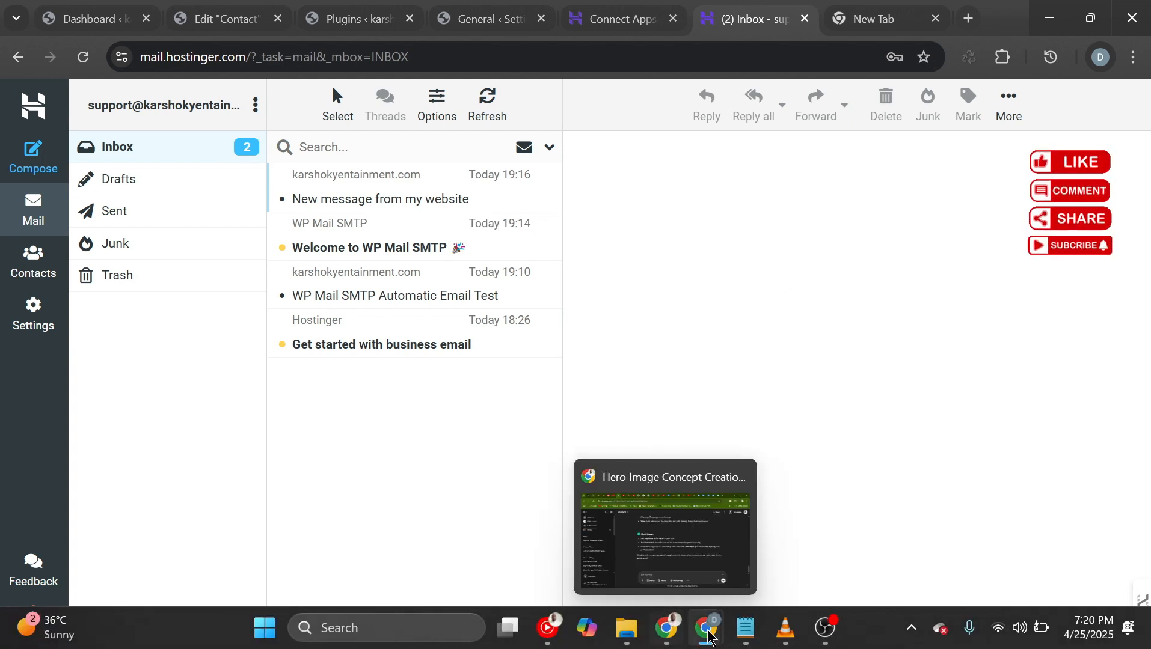
{"action": "left_click", "coordinate": [876, 565]}
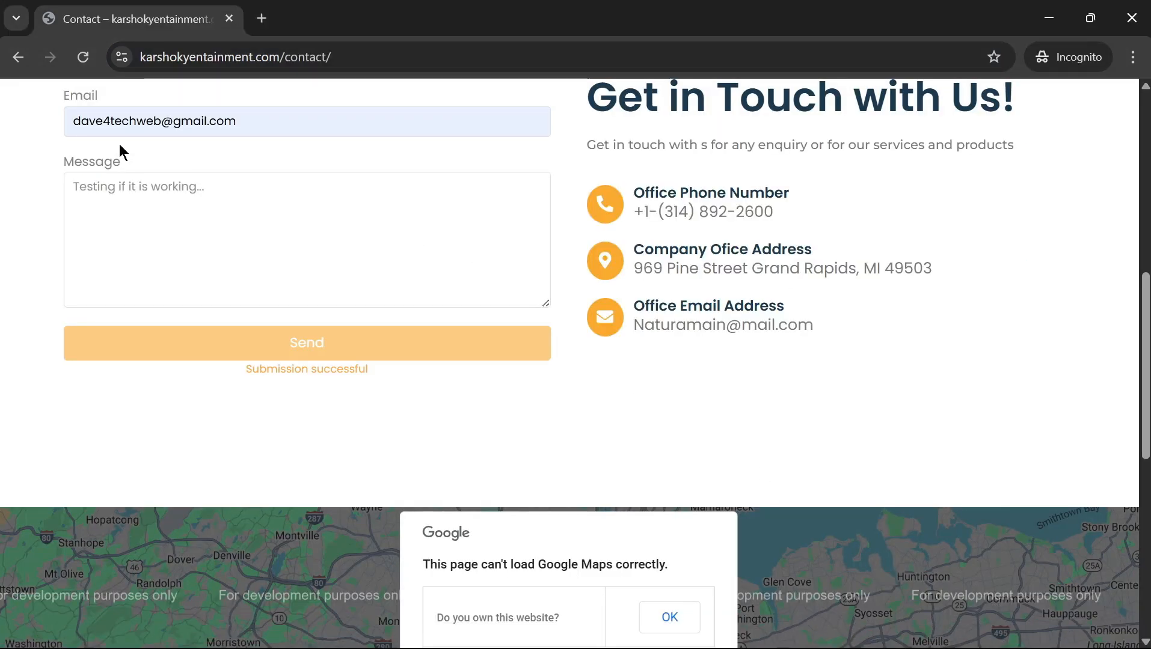
Step: Resubmit the reloaded contact form with a test name, e-mail and the message 'the final test'
{"action": "left_click", "coordinate": [83, 57]}
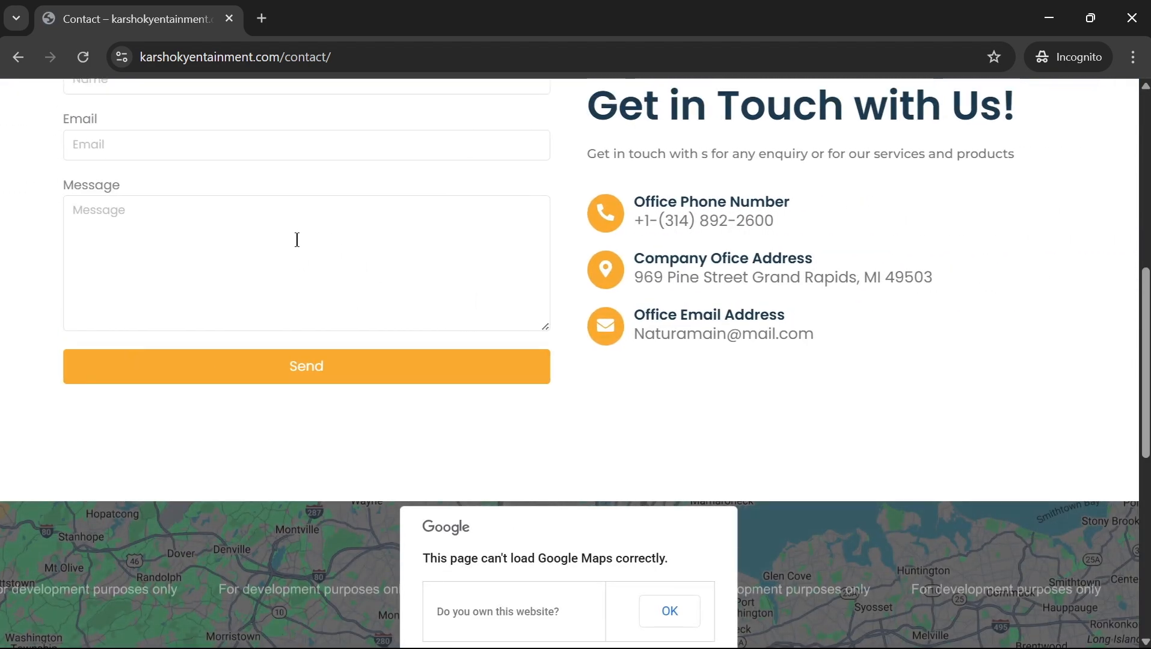
{"action": "scroll", "coordinate": [297, 240], "scroll_direction": "up", "scroll_amount": 3}
{"action": "left_click", "coordinate": [225, 234]}
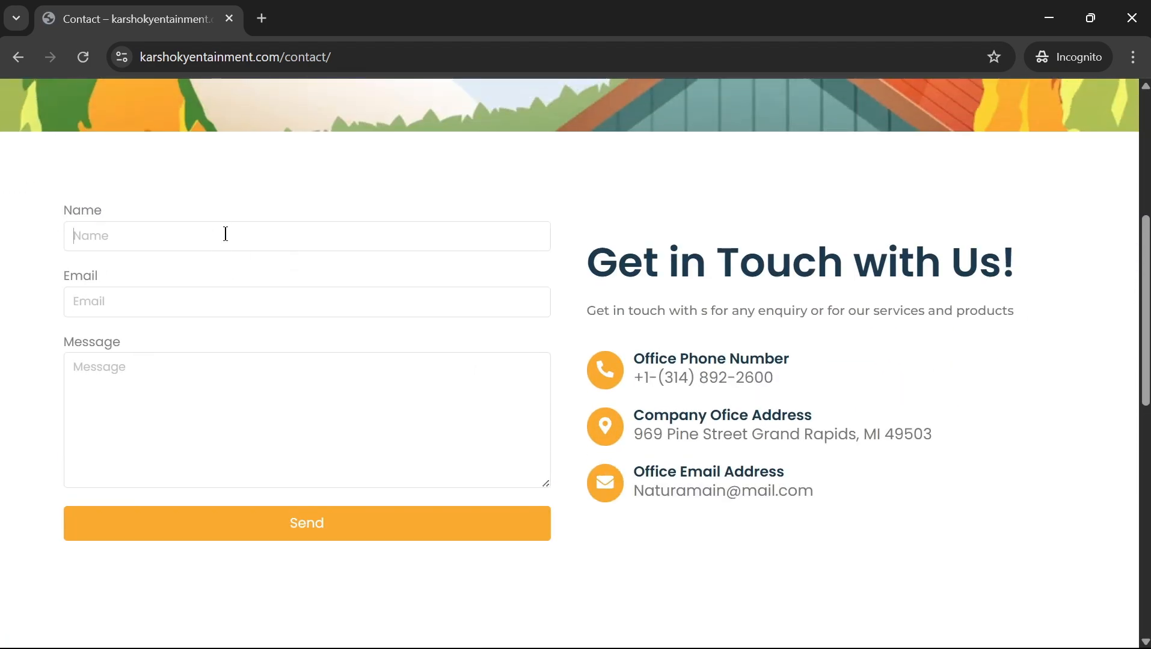
{"action": "type", "text": "Musa"}
{"action": "left_click", "coordinate": [208, 301]}
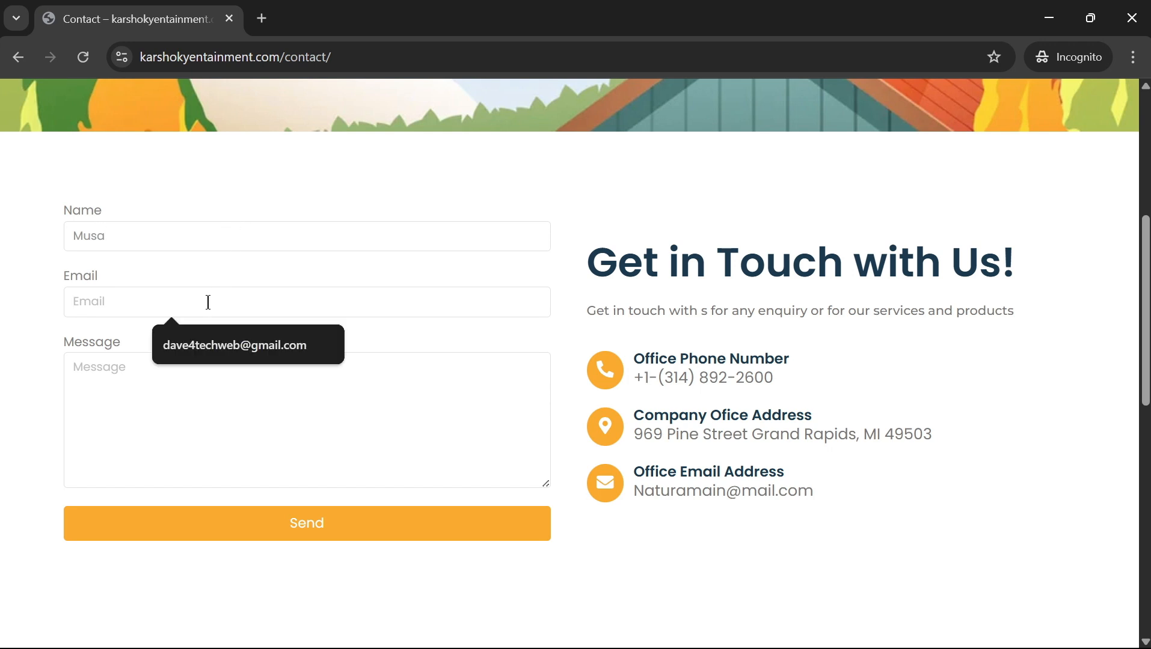
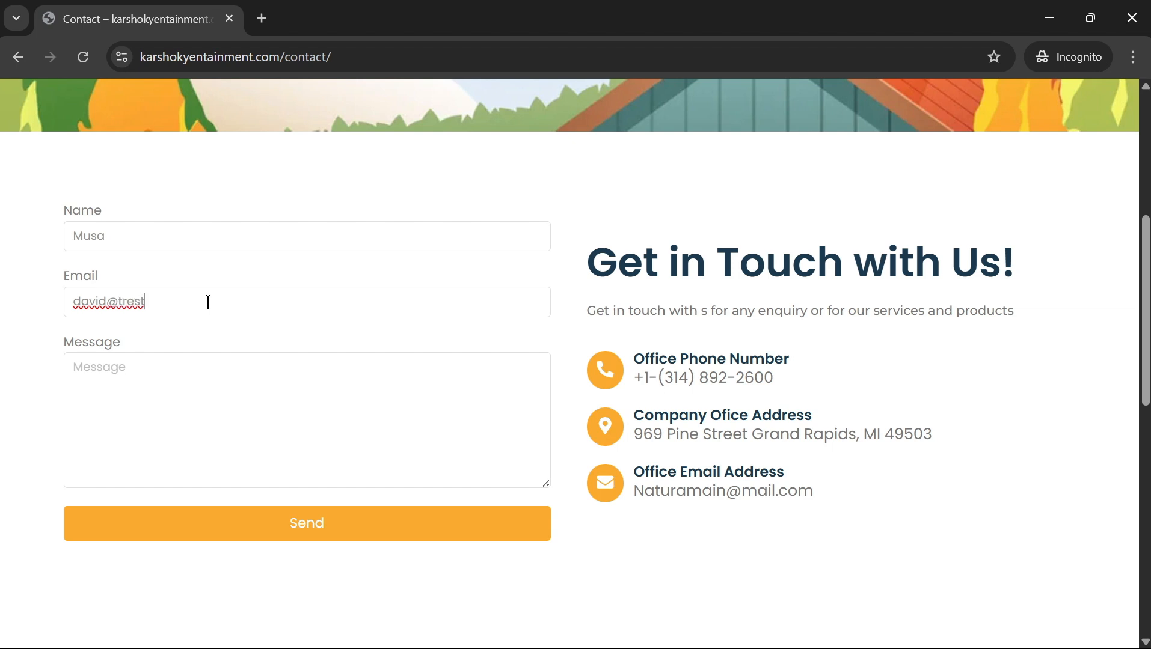
{"action": "key", "text": "BackSpace"}
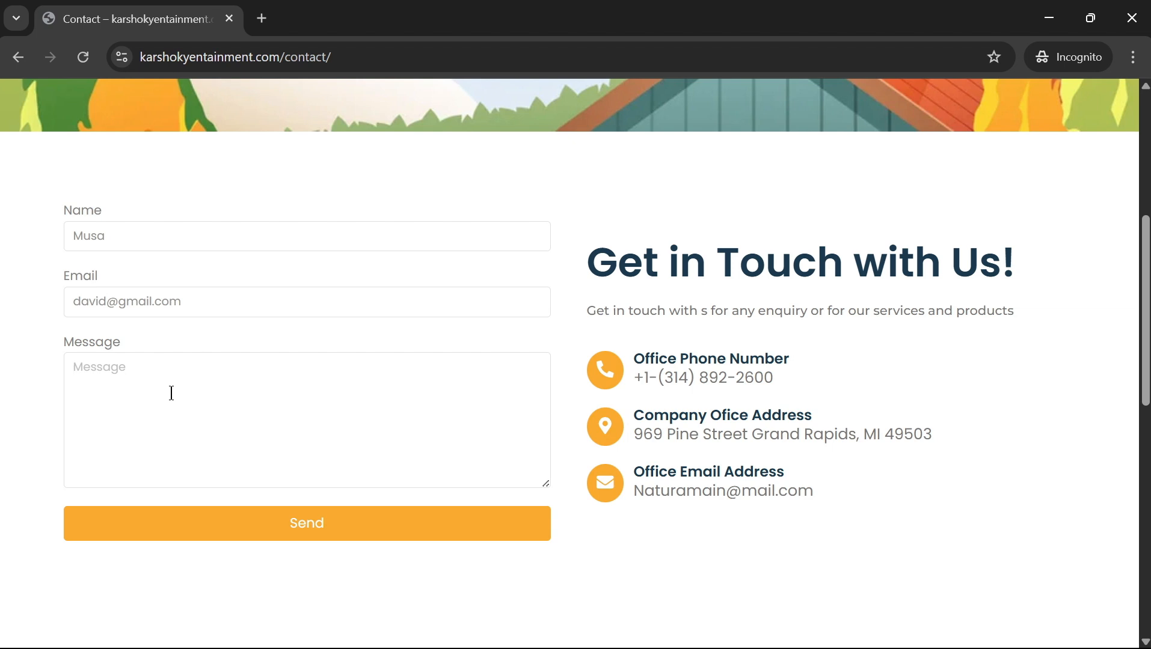
{"action": "left_click", "coordinate": [458, 531]}
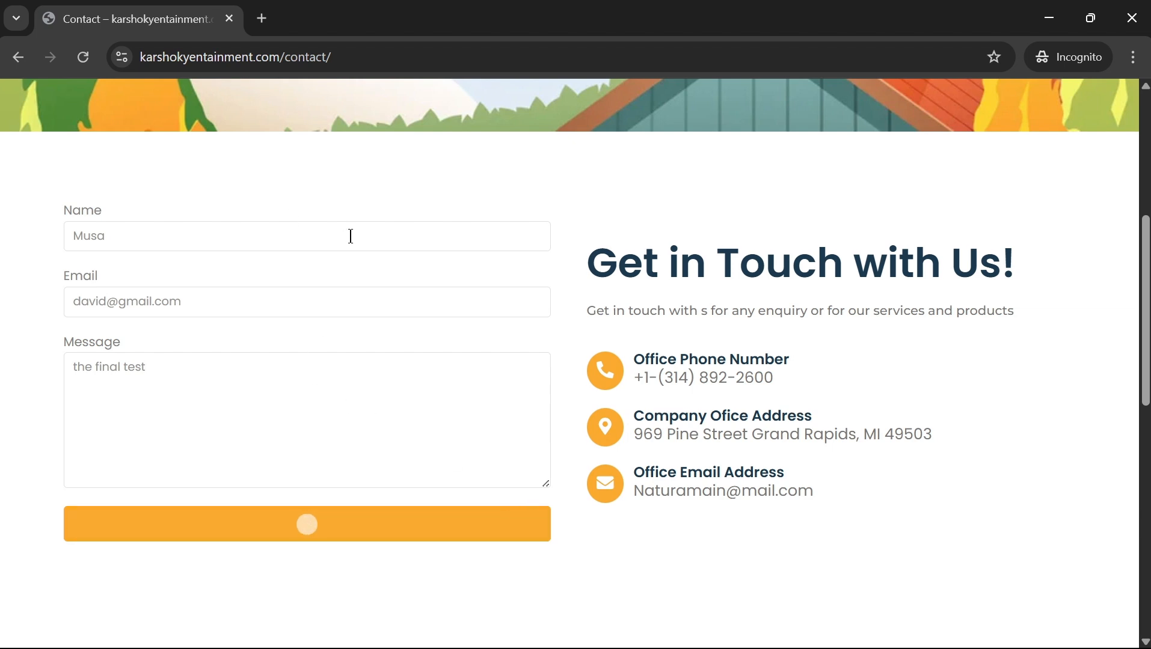
{"action": "left_click", "coordinate": [1047, 20]}
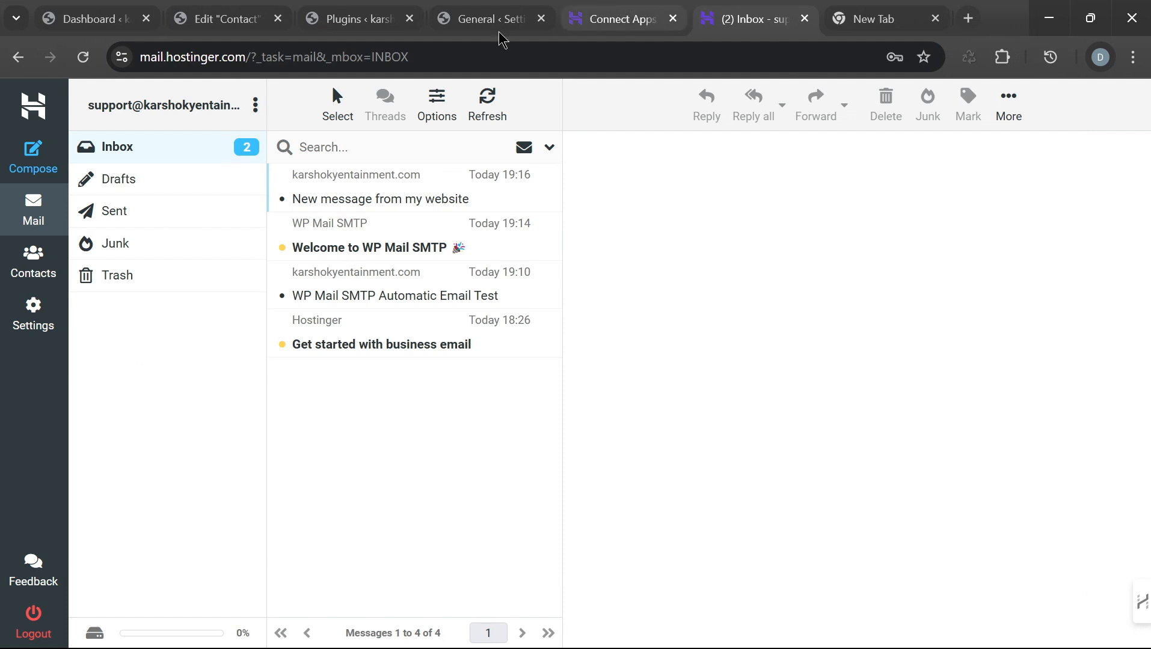
Step: Check the form's Email action: support recipient and subject 'New message from my website'
{"action": "left_click", "coordinate": [448, 20]}
{"action": "left_click", "coordinate": [354, 21]}
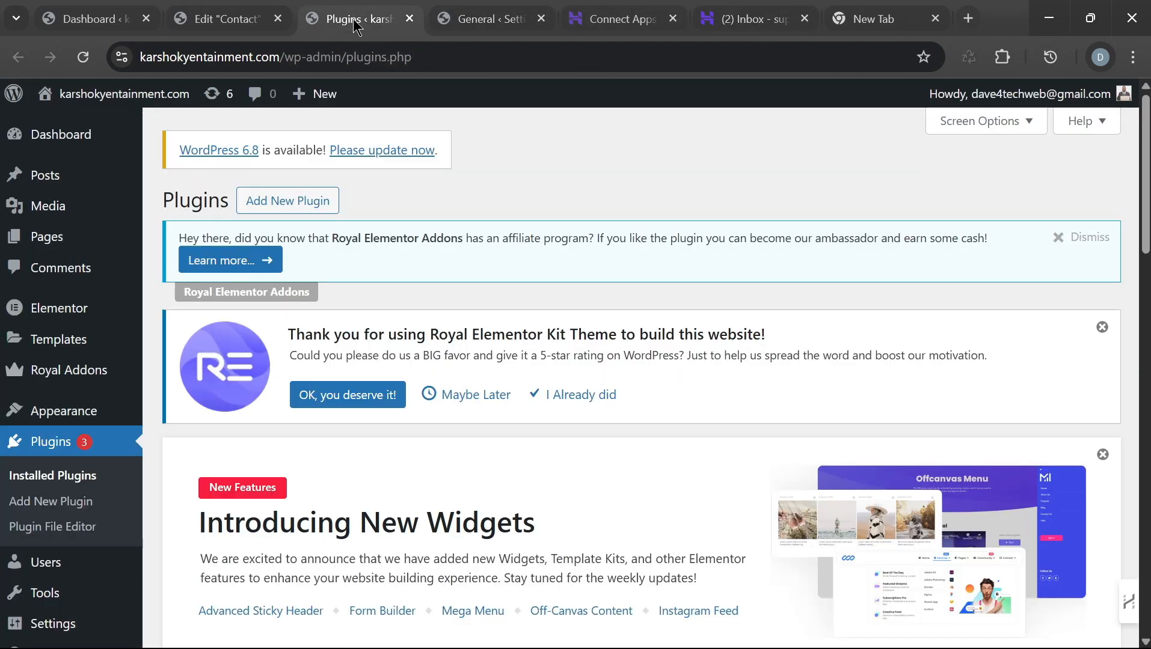
{"action": "left_click", "coordinate": [240, 21]}
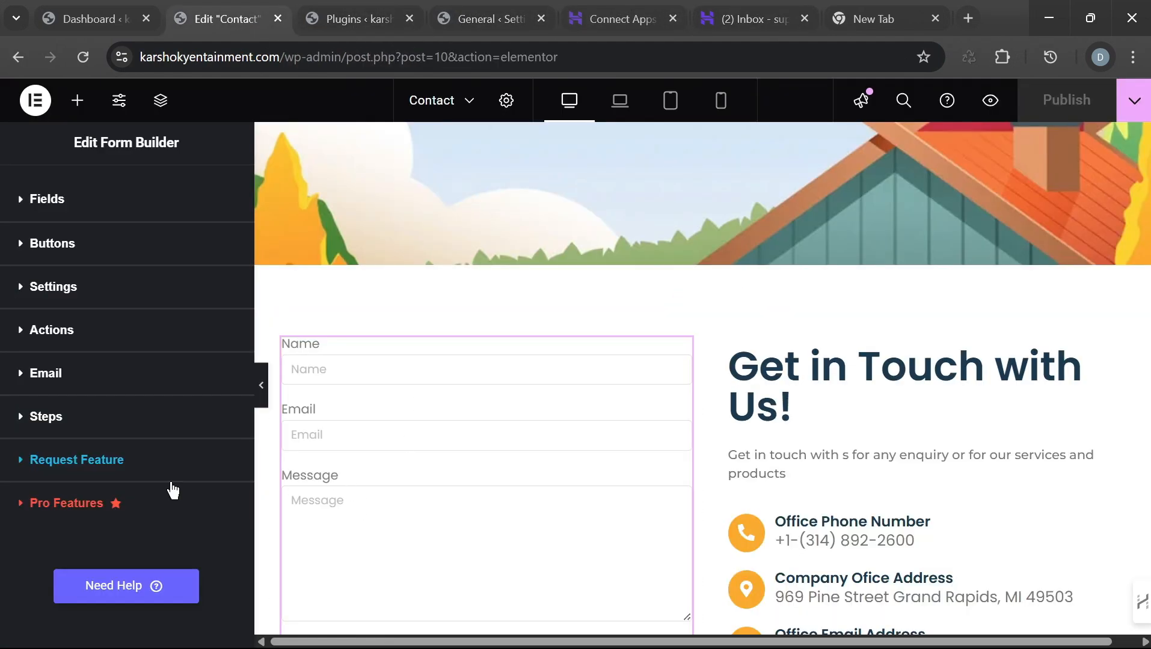
{"action": "left_click", "coordinate": [20, 387]}
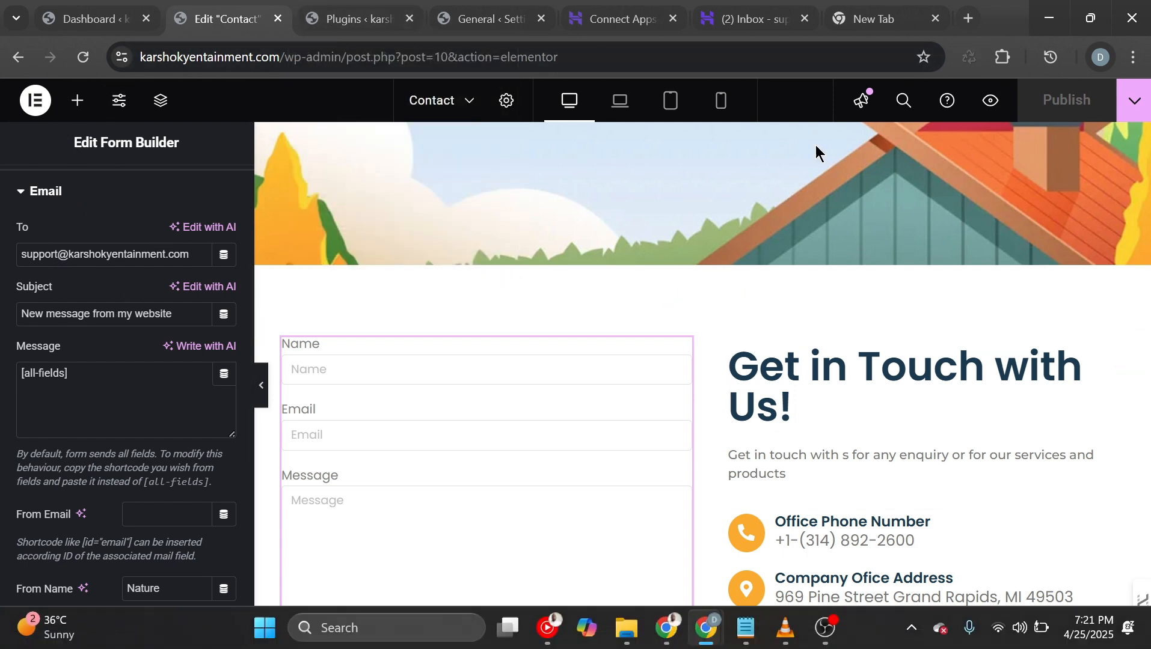
{"action": "left_click", "coordinate": [748, 23]}
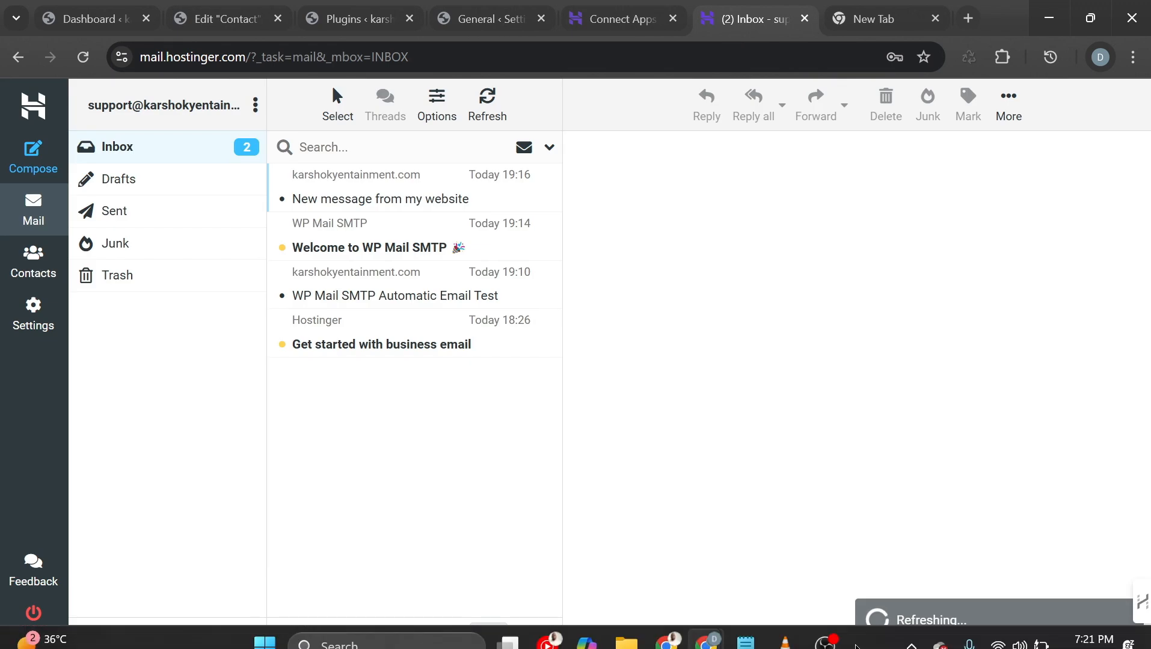
Step: Open the newest 19:20 'the final test' website email, then view hPanel's Connect Apps settings
{"action": "mouse_move", "coordinate": [673, 634]}
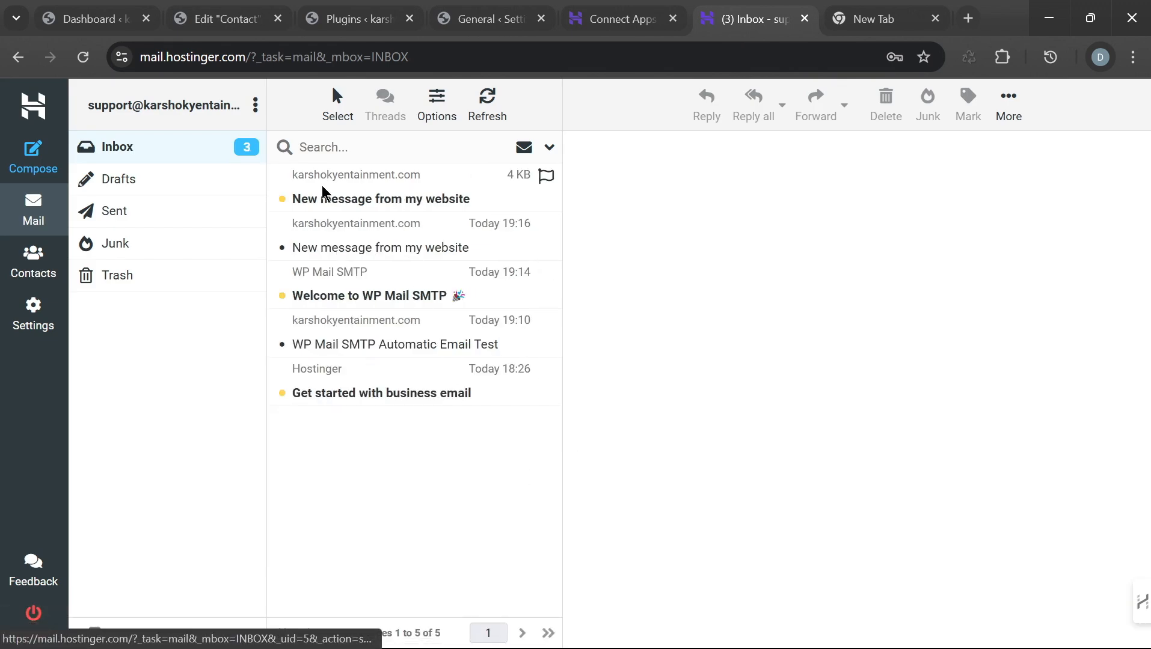
{"action": "left_click", "coordinate": [368, 204]}
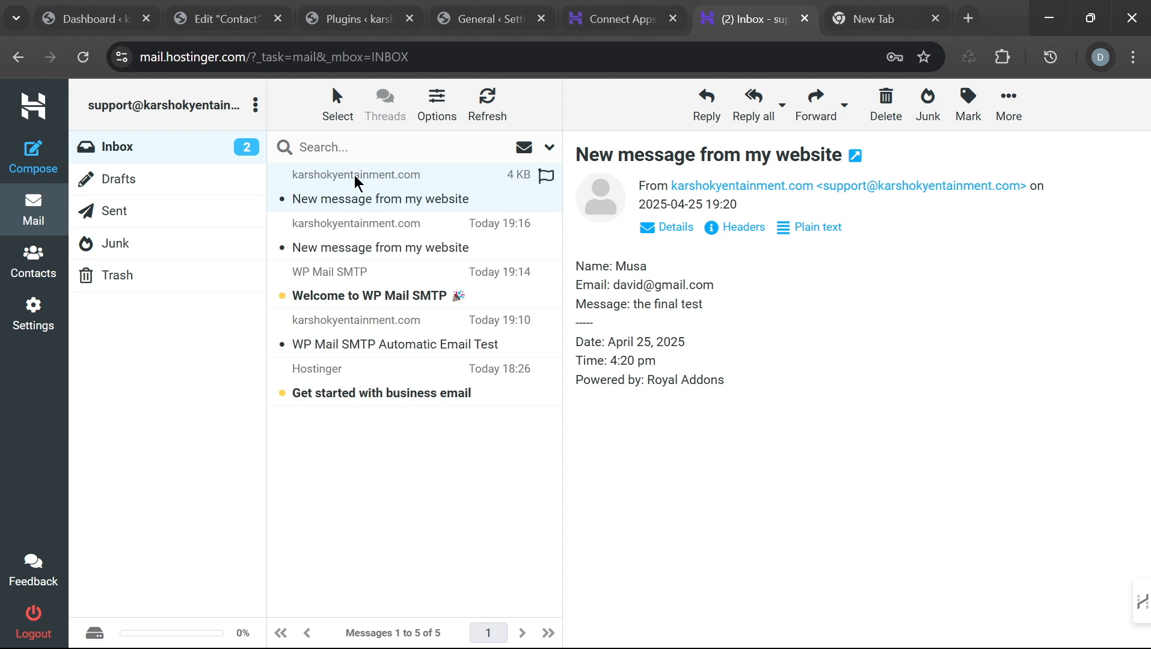
{"action": "left_click", "coordinate": [607, 18]}
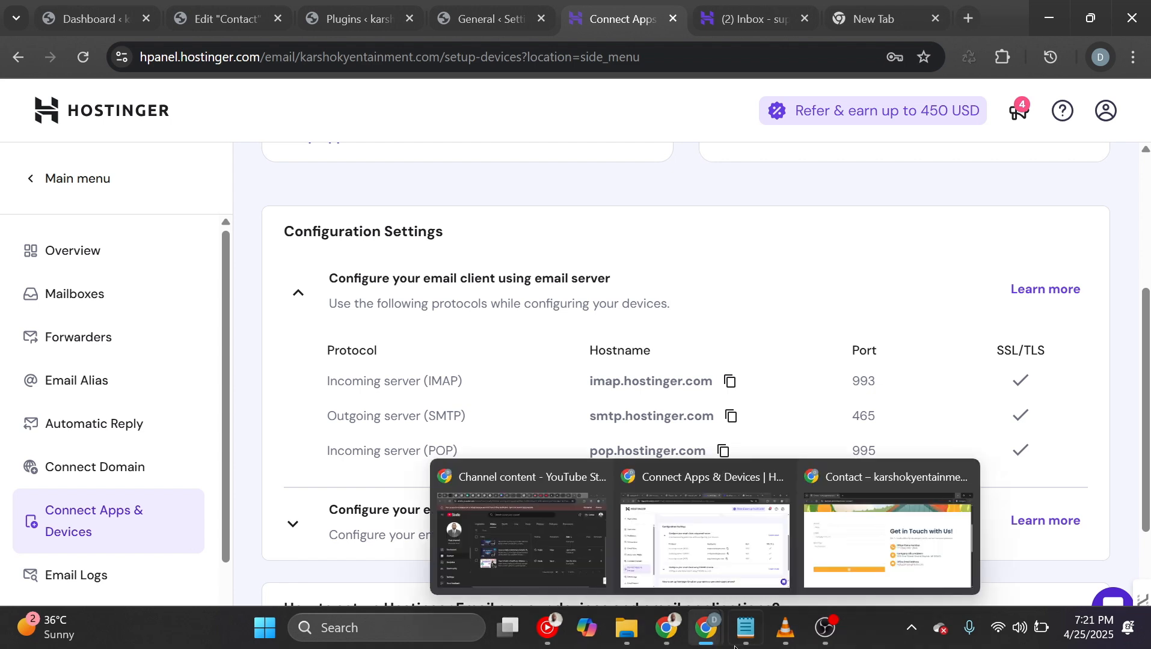
{"action": "mouse_move", "coordinate": [803, 643]}
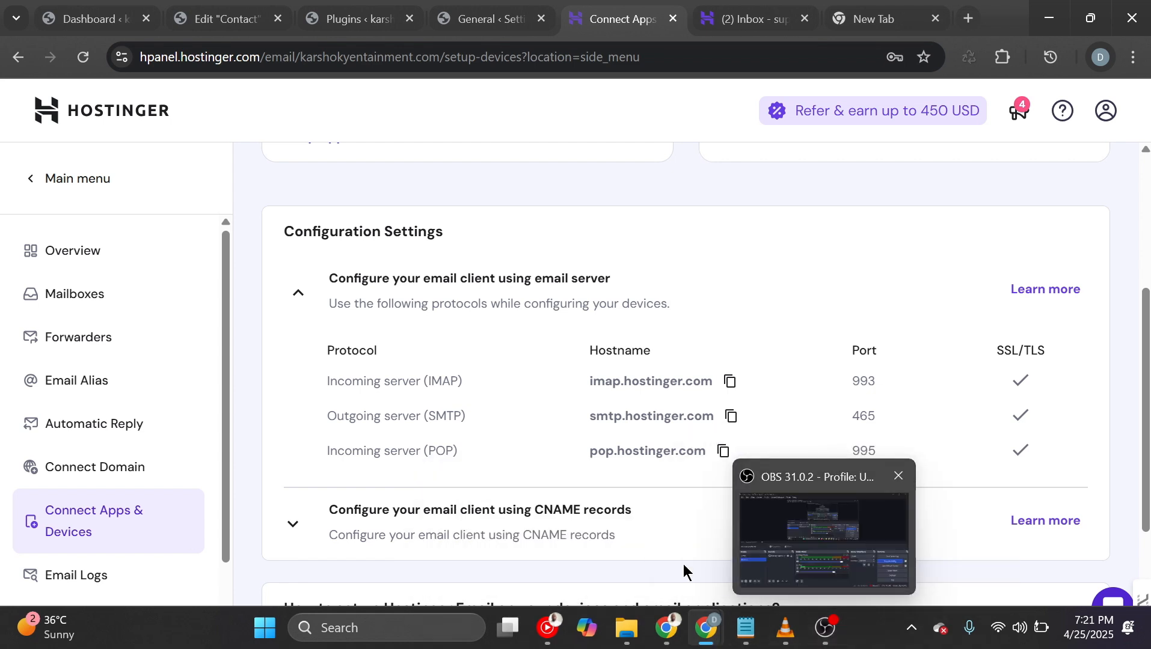